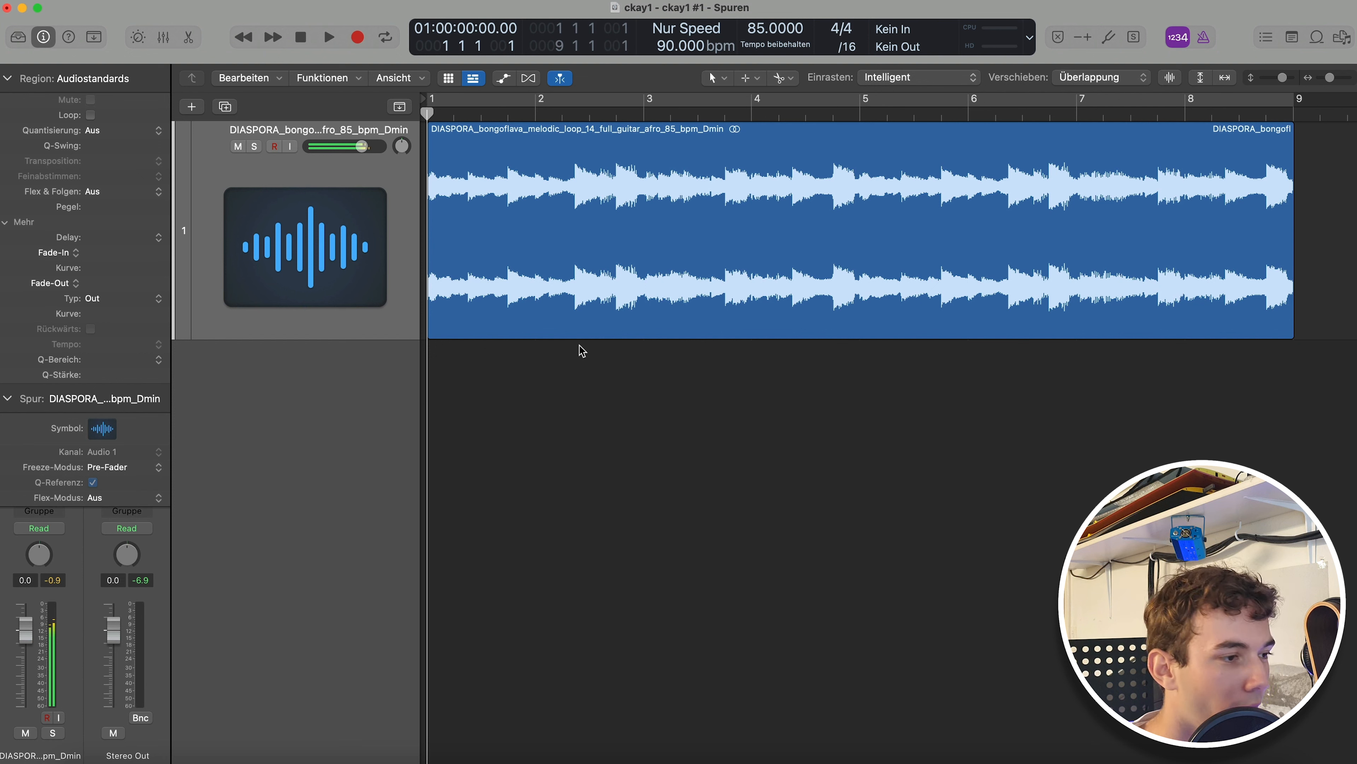
Play the guitar loop for a few bars and return the playhead to the start of the project.
key("space")
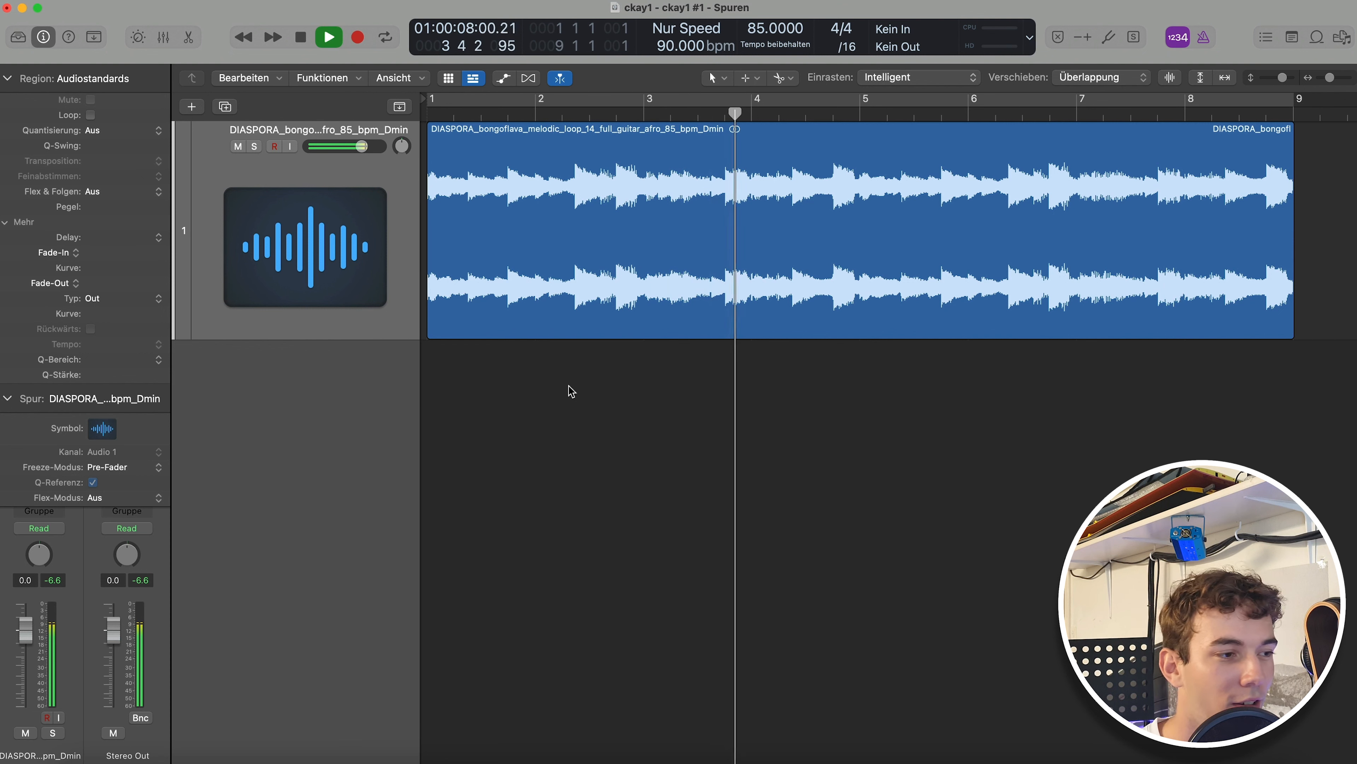
key("space")
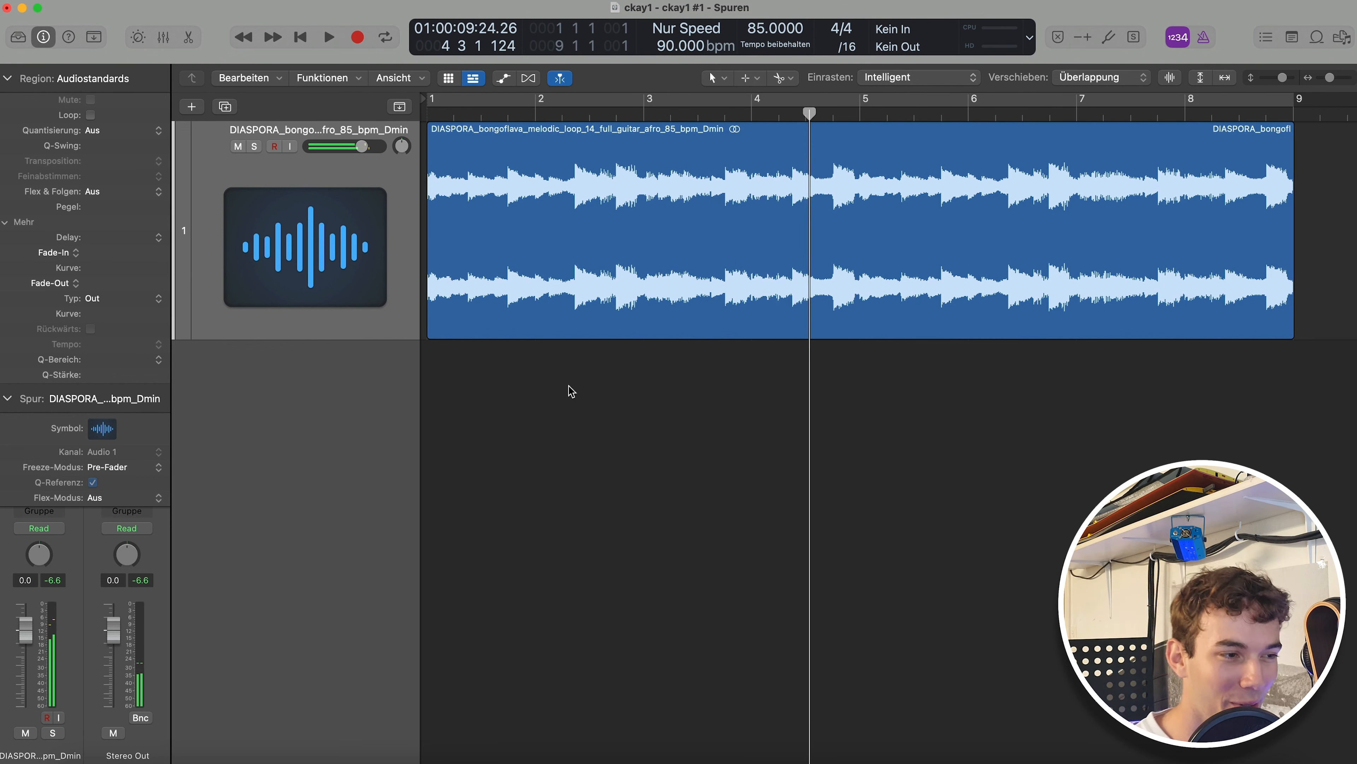
key("Return")
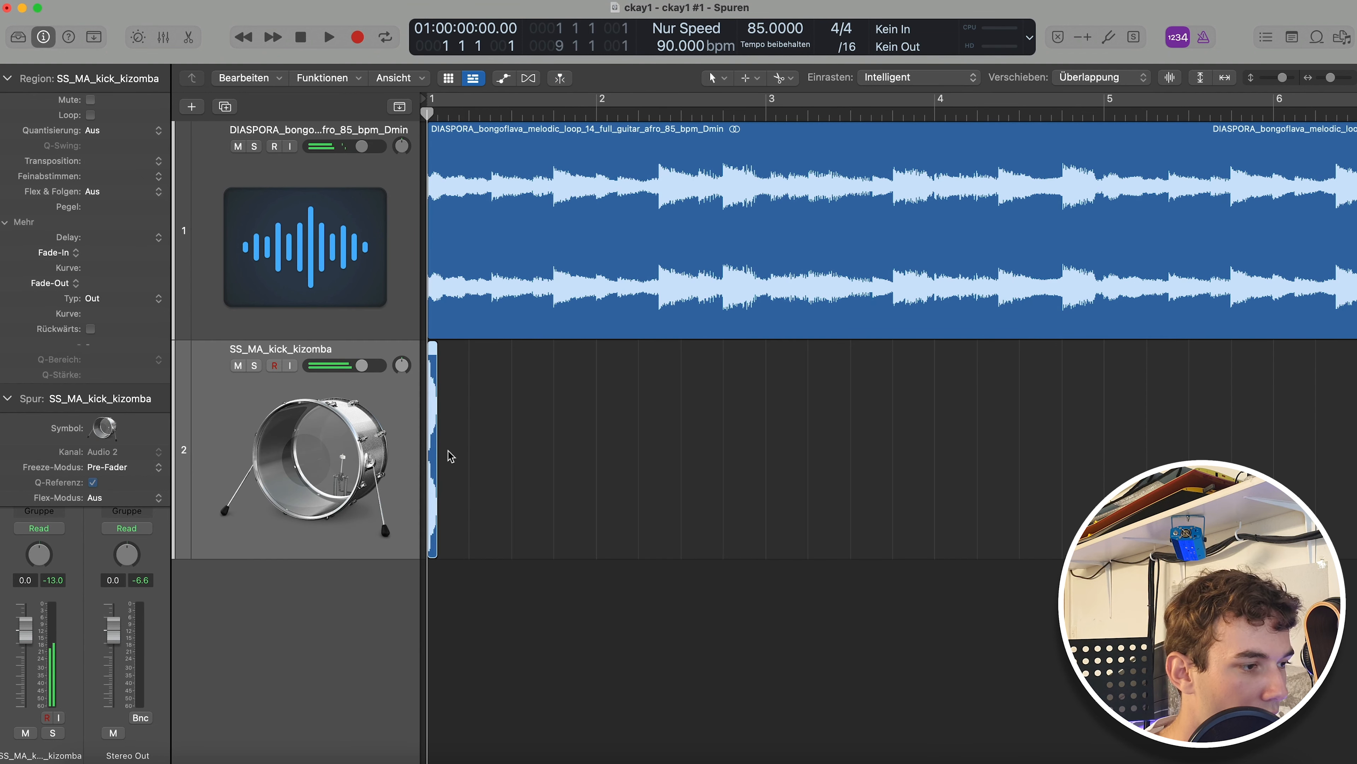
Paste copies of the kick sample on beats 2, 3 and 4 of bar 1 and on the first beat of bar 2.
left_click(467, 116)
key("super+v")
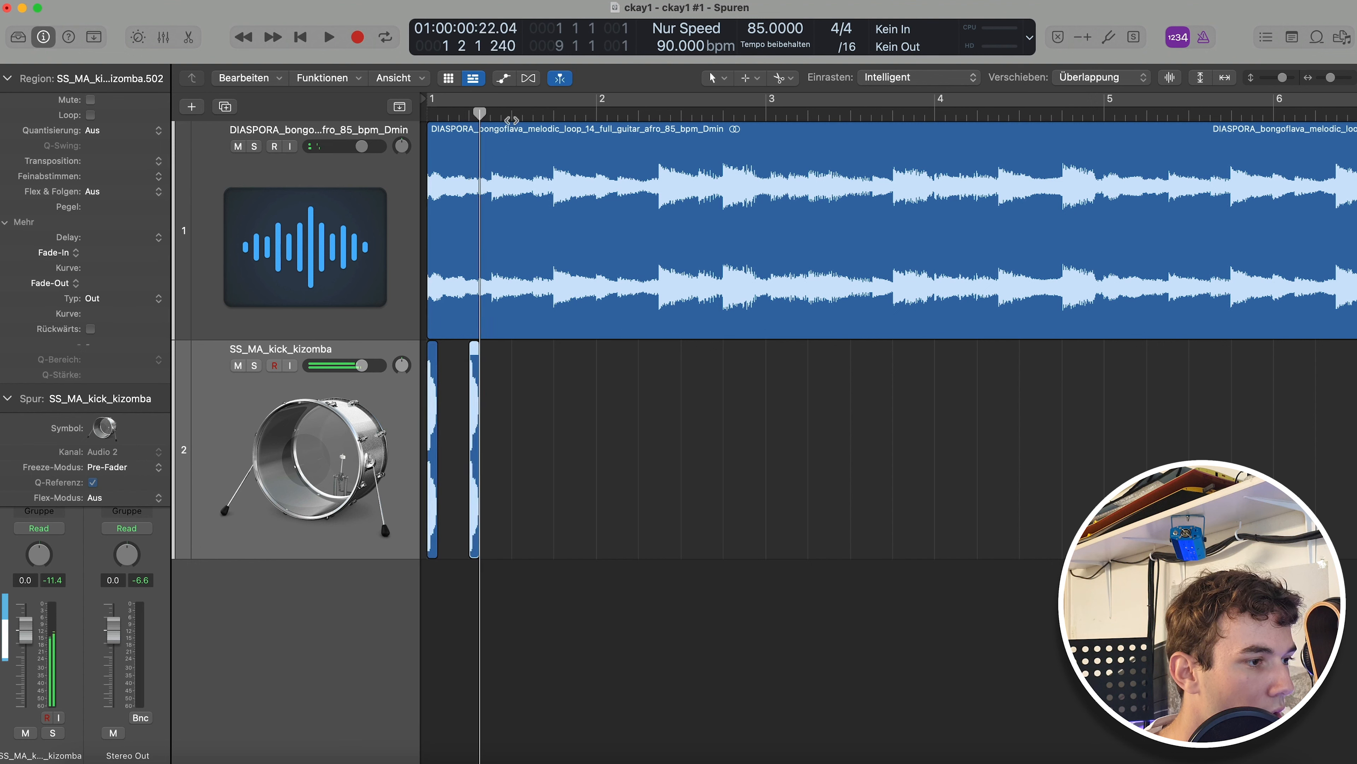
left_click(510, 117)
key("super+v")
left_click(563, 117)
key("super+v")
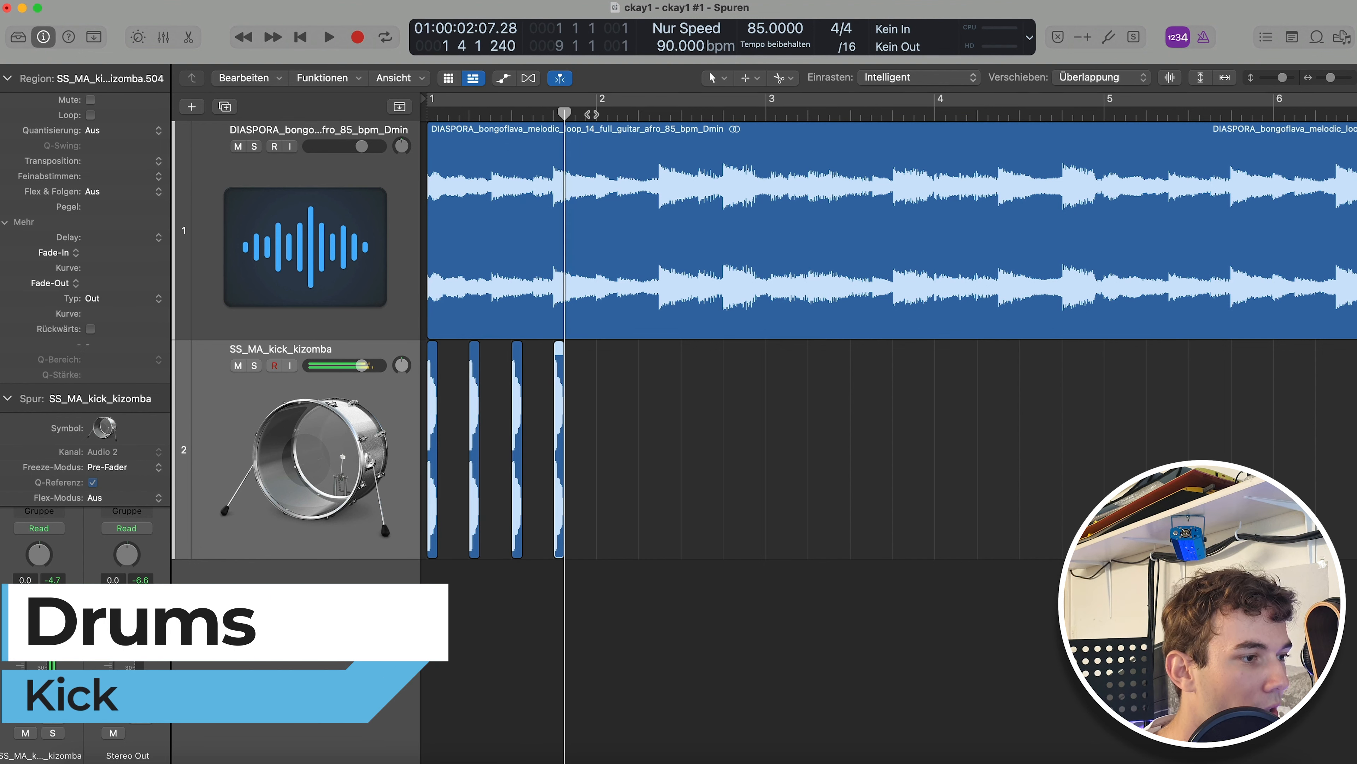
left_click(597, 116)
key("super+v")
Select the five kick regions and repeat them on every beat from beat 2 of bar 2 through beat 4 of bar 5.
left_click_drag(678, 425, 398, 425)
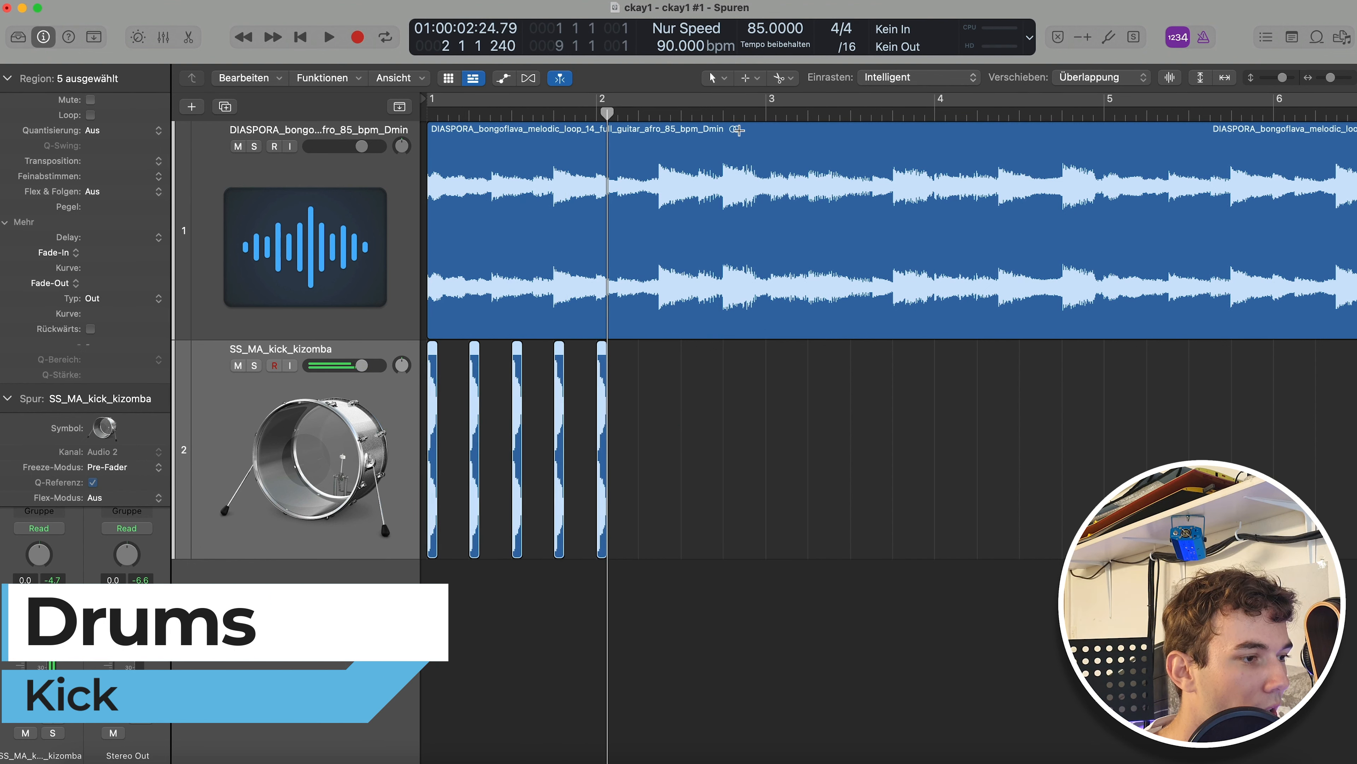
left_click(641, 115)
key("super+v")
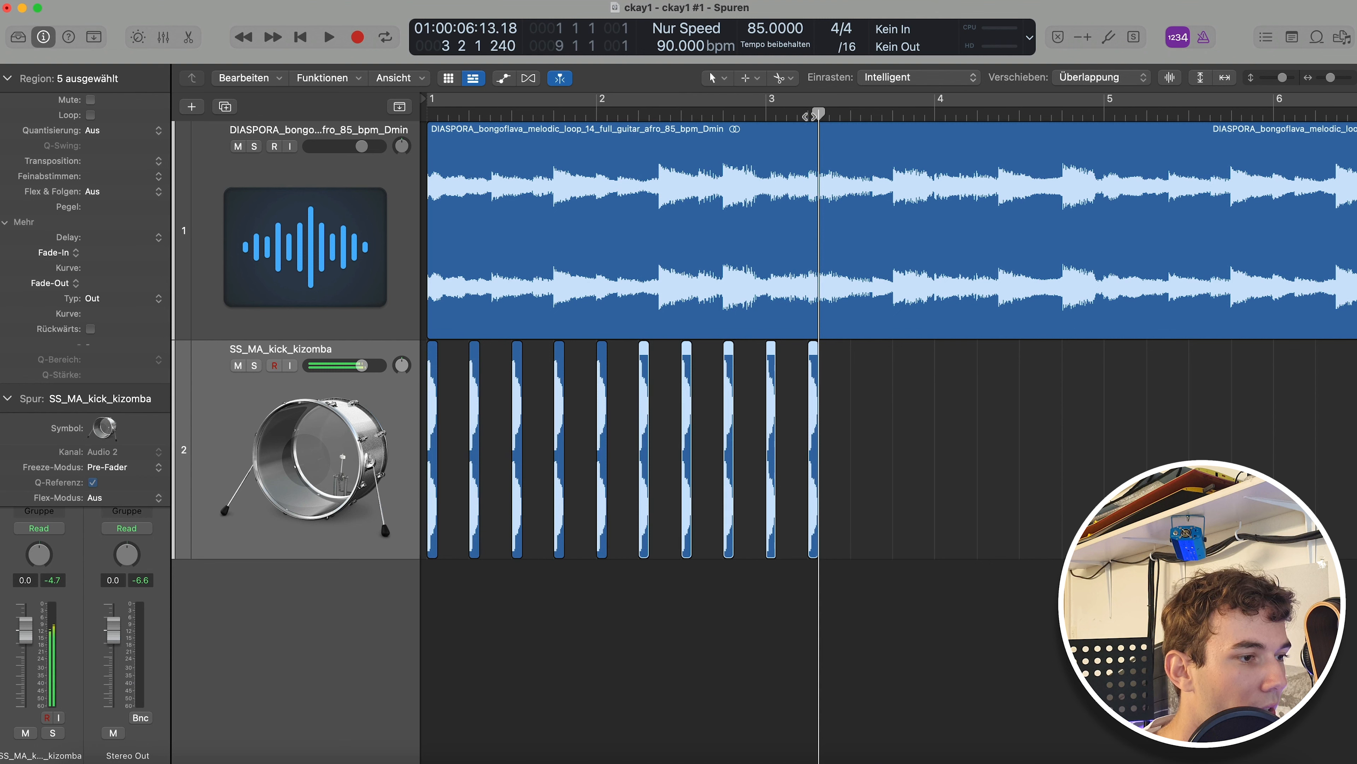
left_click(856, 114)
key("super+v")
key("super+v")
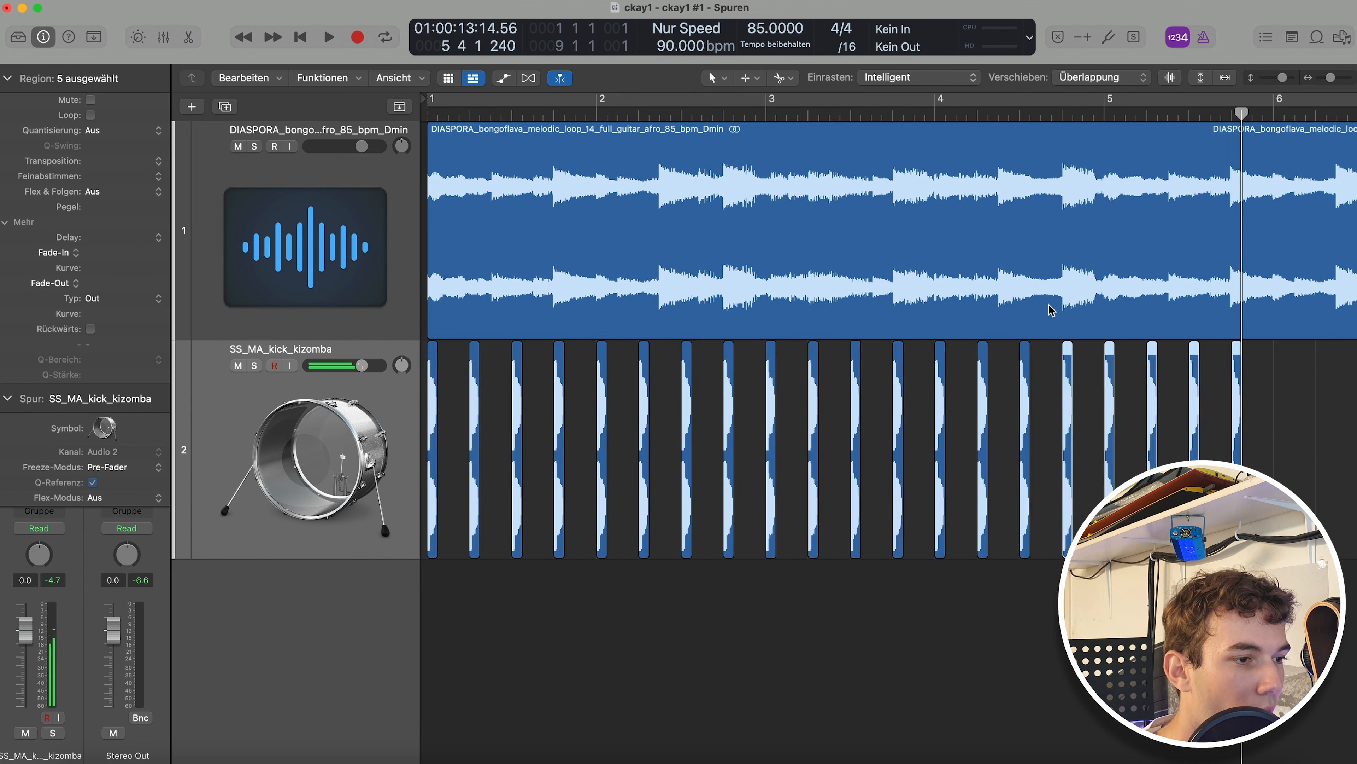
Continue the five-kick pattern on every beat from bar 6 and delete the surplus kicks past the guitar loop's end at bar 9.
scroll(1040, 249, "right", 5)
left_click(1002, 110)
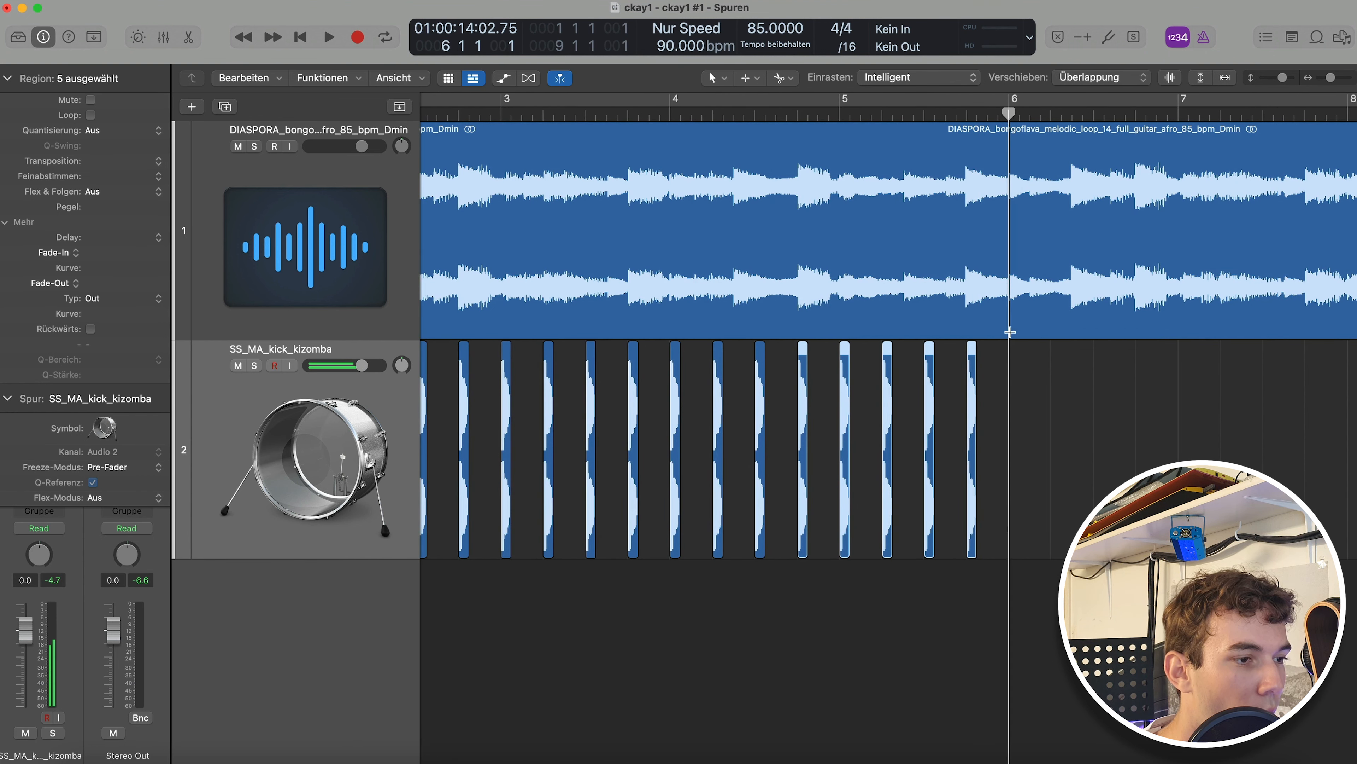
key("super+v")
scroll(1037, 182, "right", 4)
left_click(1040, 114)
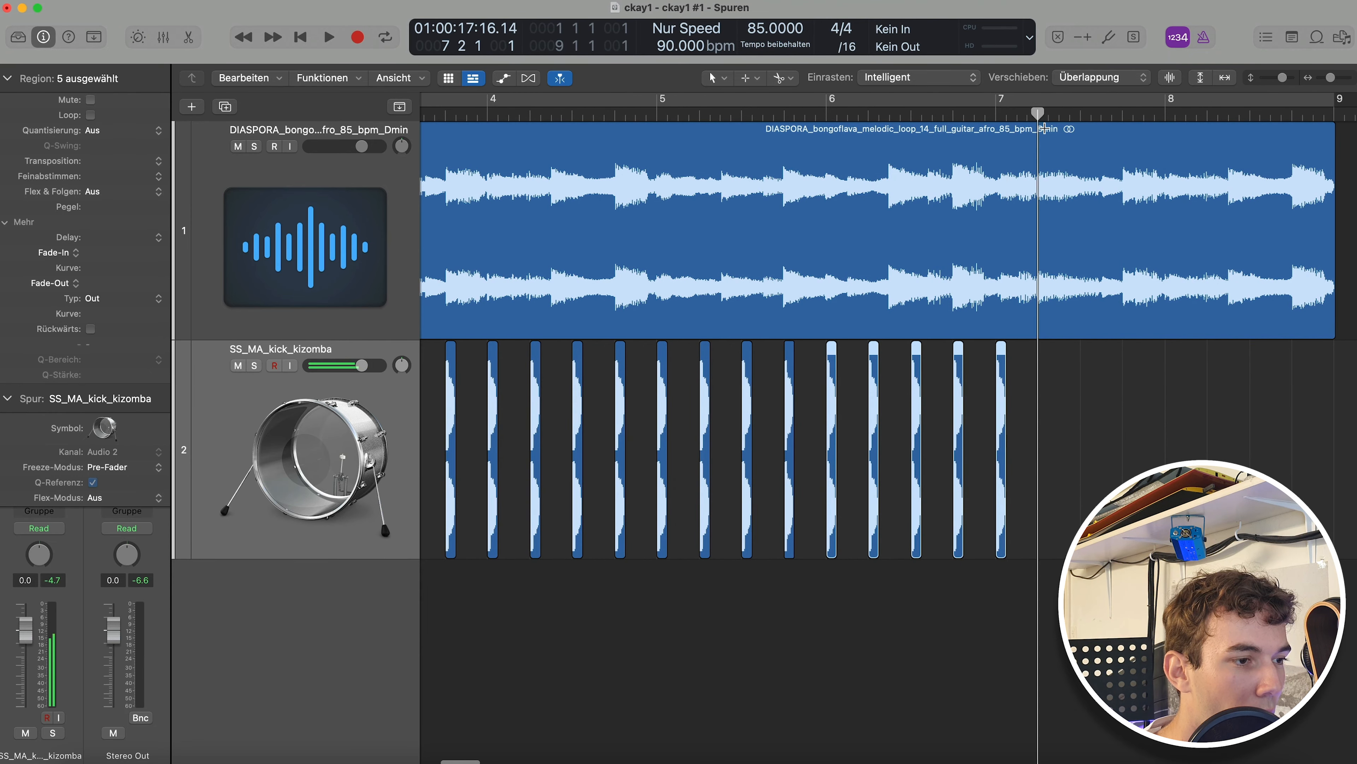
key("super+v")
scroll(1212, 119, "right", 1)
left_click(1220, 113)
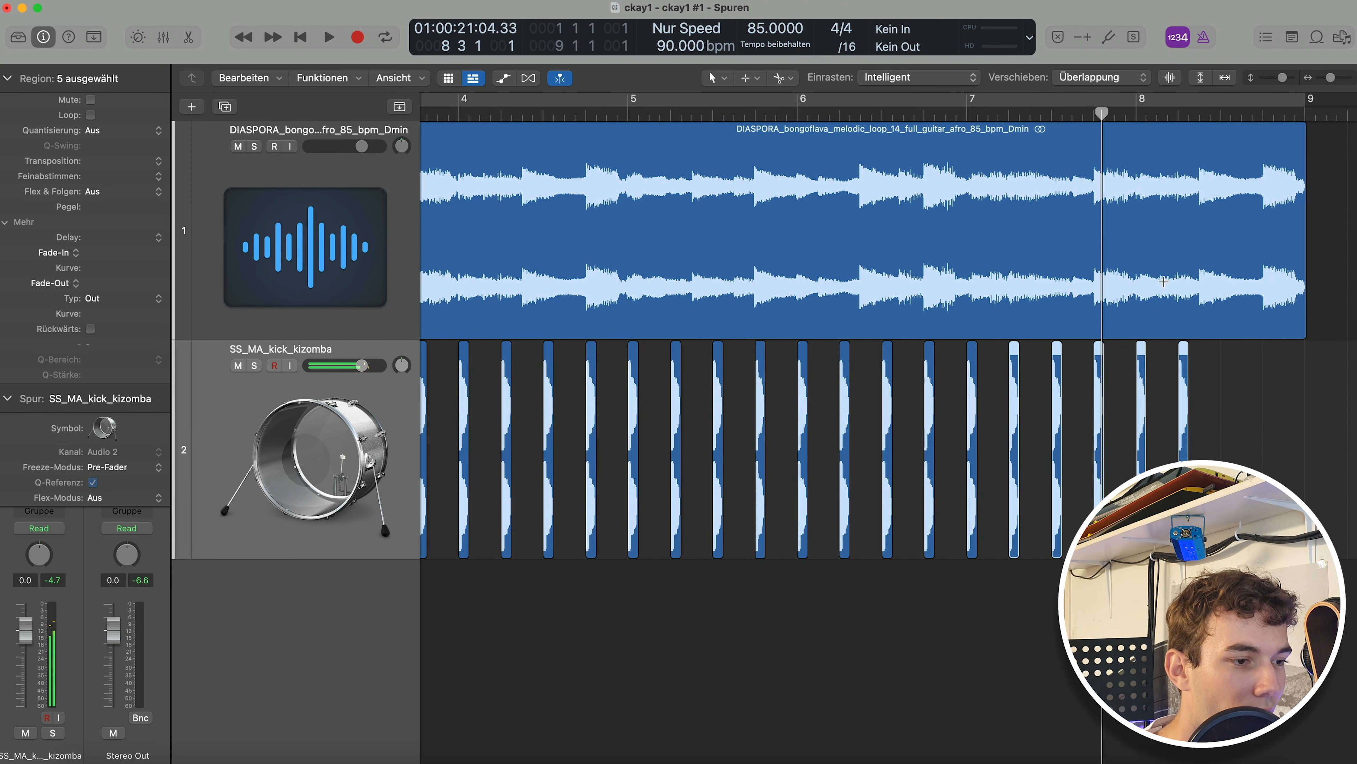
key("super+v")
scroll(1179, 391, "right", 6)
left_click_drag(1181, 390, 1014, 405)
key("BackSpace")
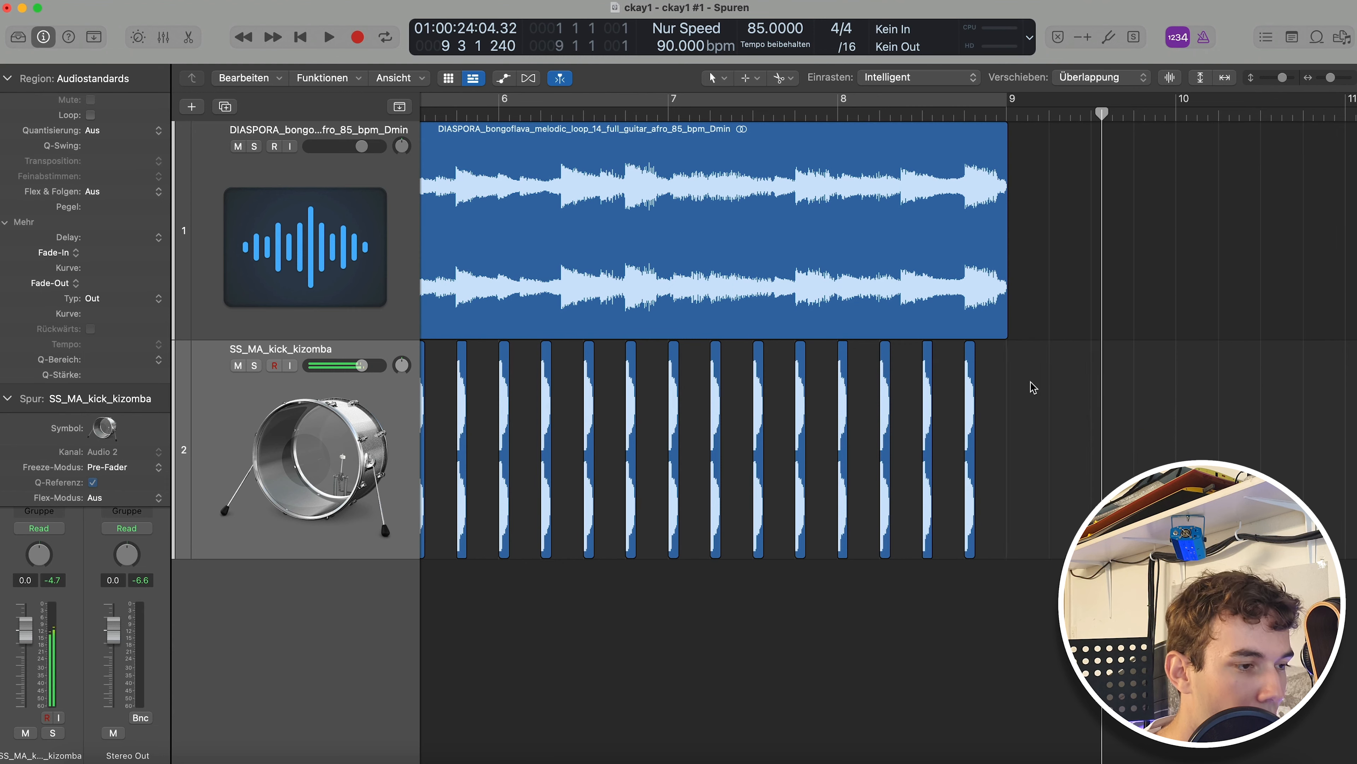
Play the guitar loop together with the kick pattern from the start of the project.
key("Return")
left_click(709, 521, "ctrl+alt")
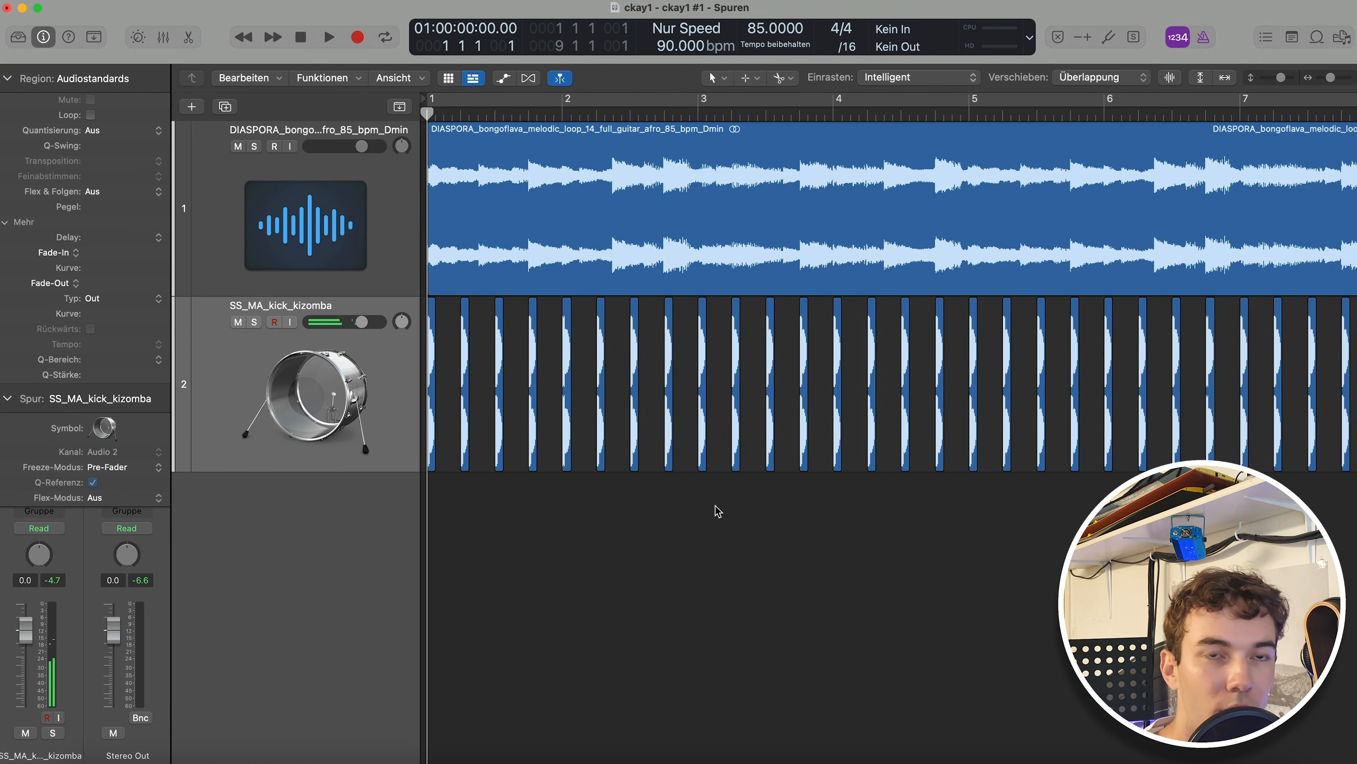
key("space")
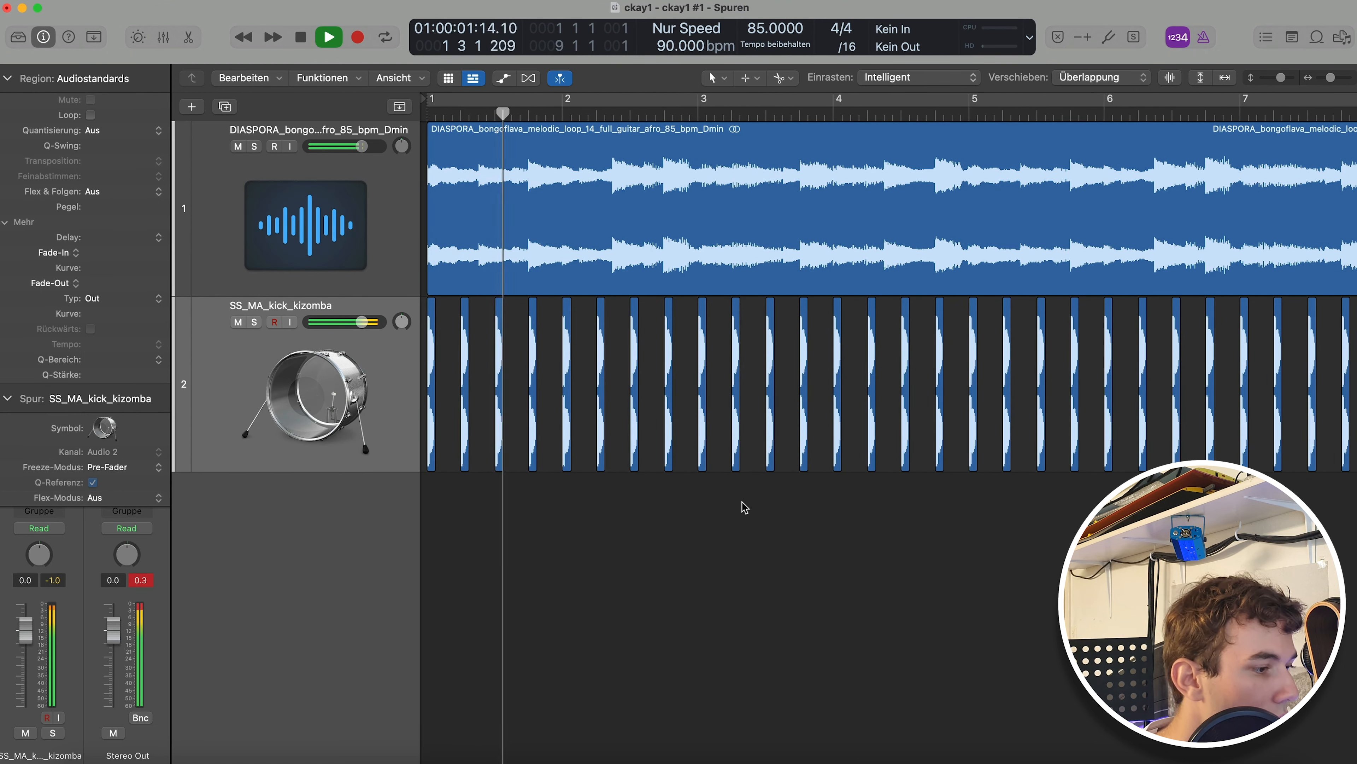
key("space")
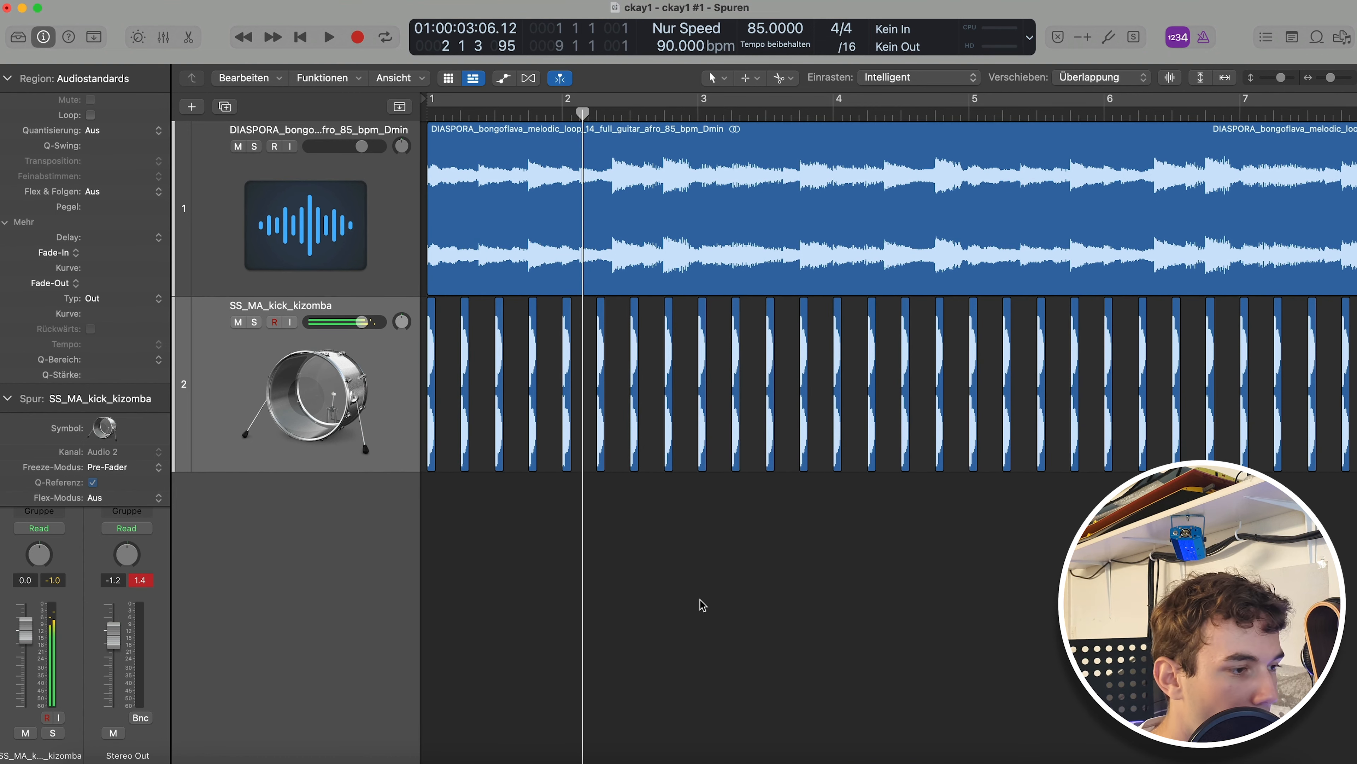
left_click(691, 599, "ctrl+alt")
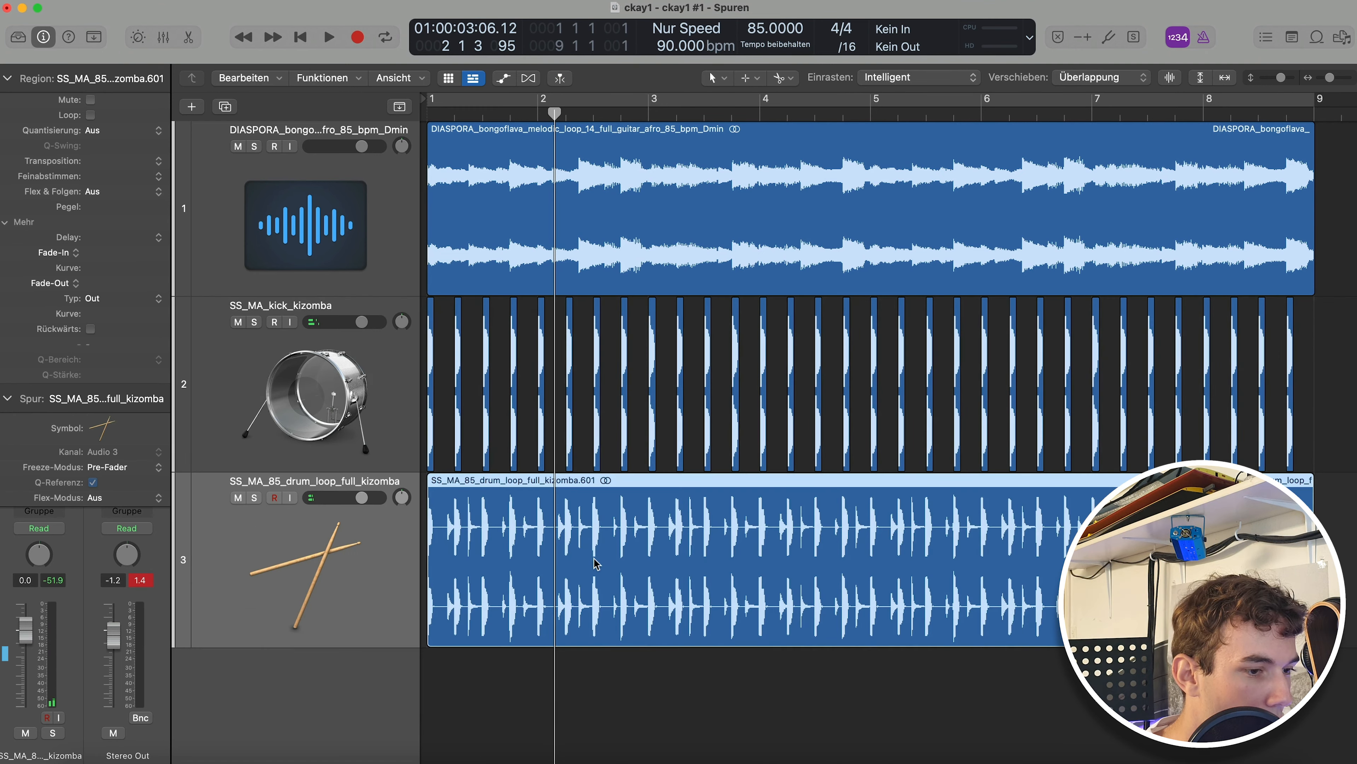
Cut the opening kick off the drum loop region and isolate its first snare hit from the kick that follows.
scroll(611, 564, "up", 5)
scroll(611, 564, "up", 5)
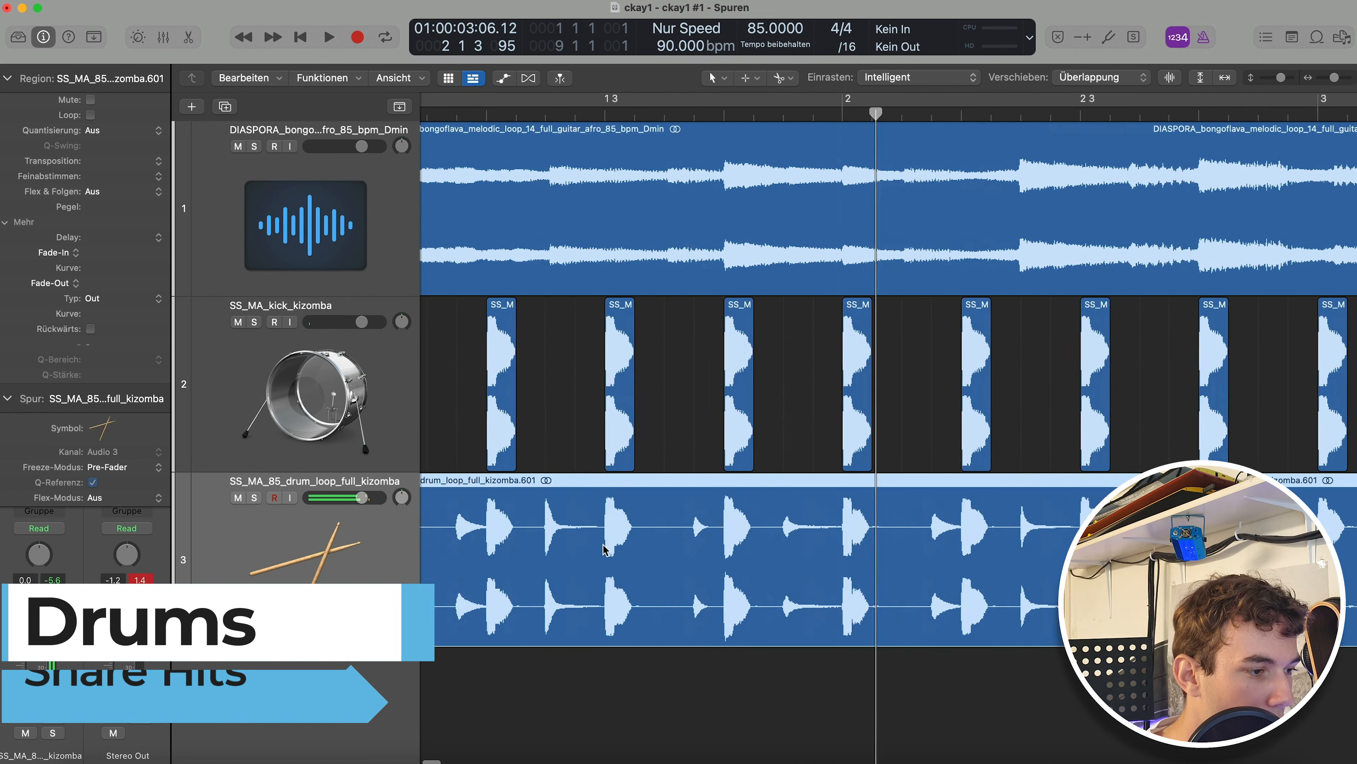
left_click(482, 554)
key("Delete")
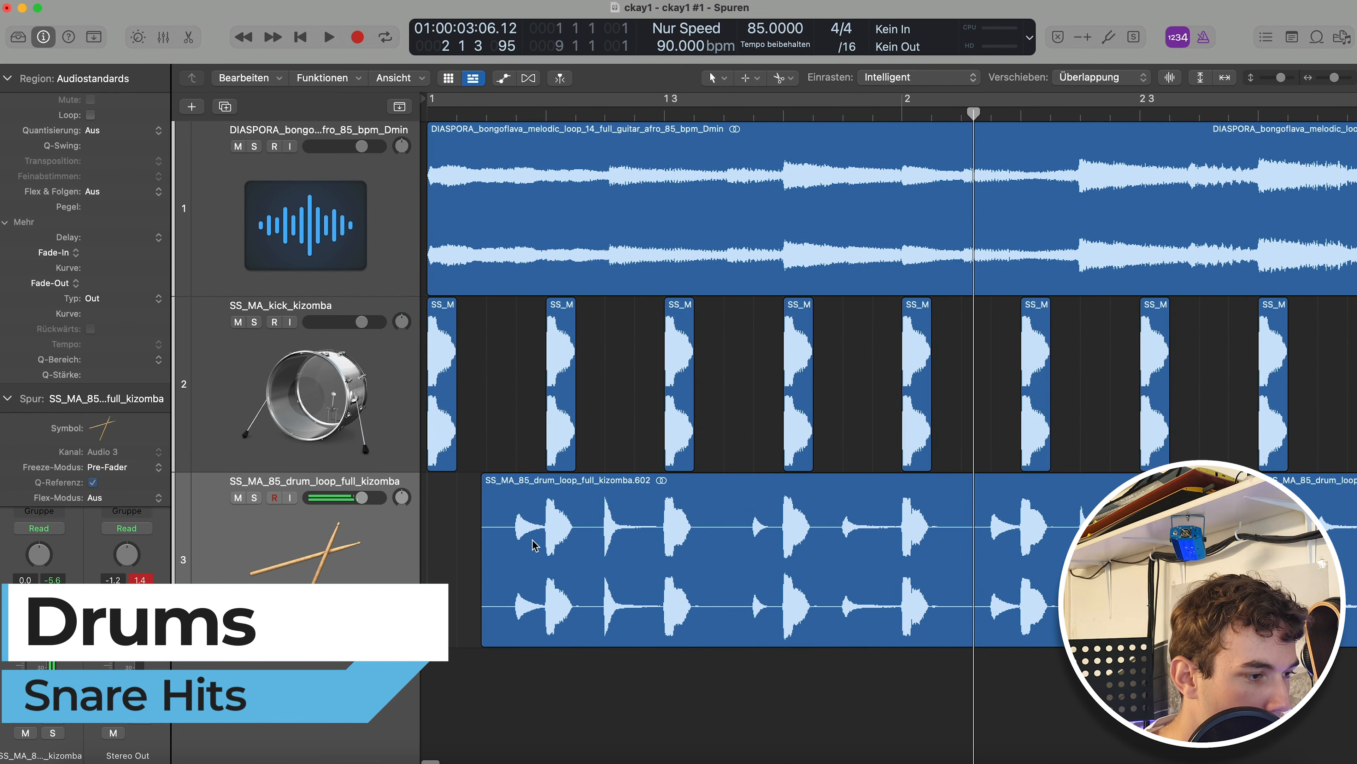
left_click(539, 550)
left_click(579, 537)
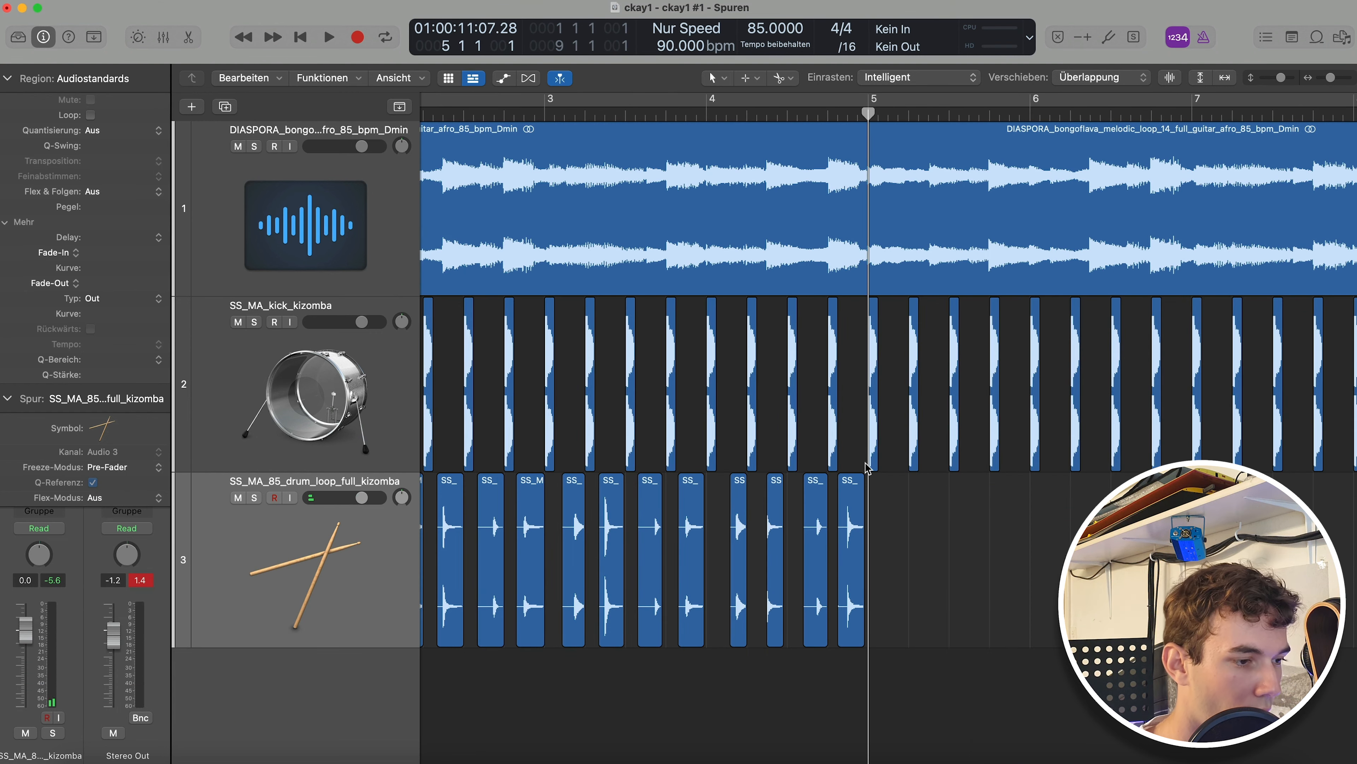
Split a silent slice off the front of the first snare region and paste a copy of it at bar 1.
scroll(866, 468, "up", 6)
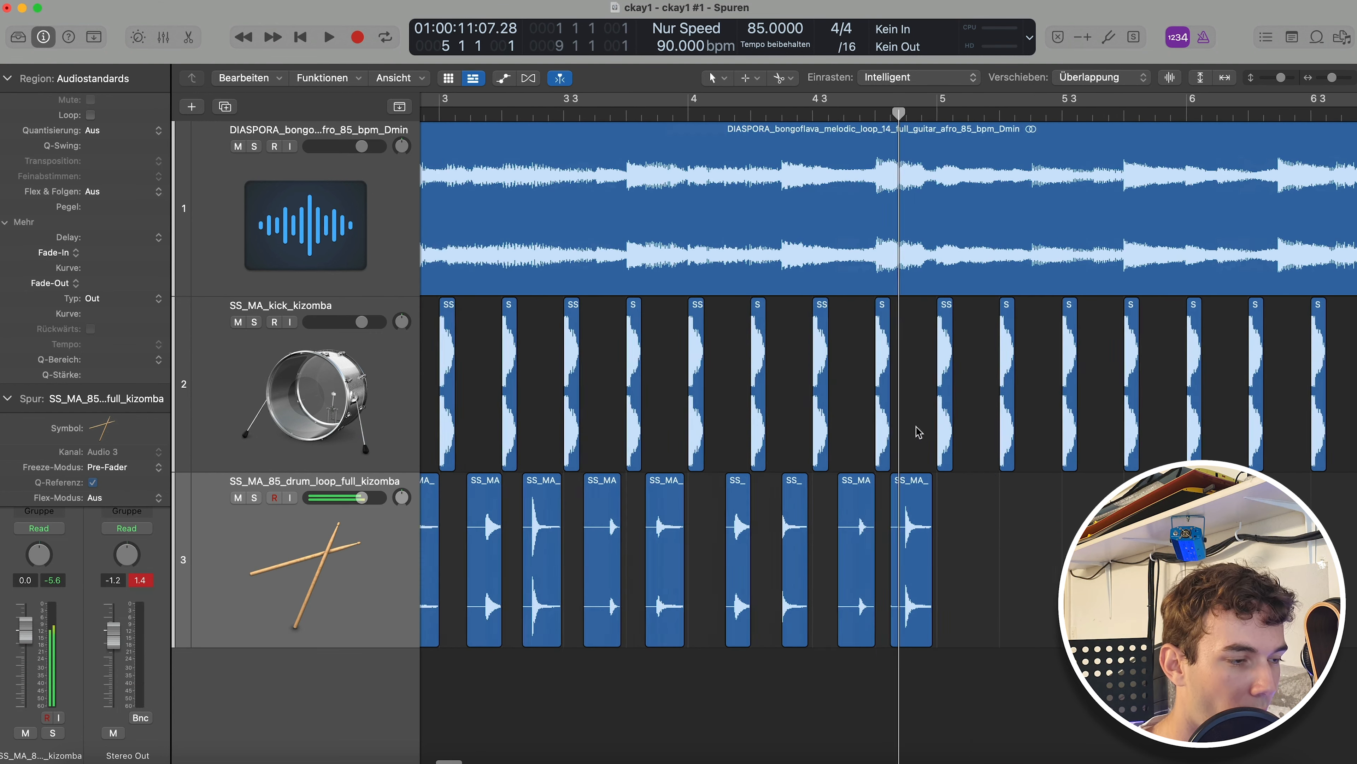
scroll(750, 455, "up", 4)
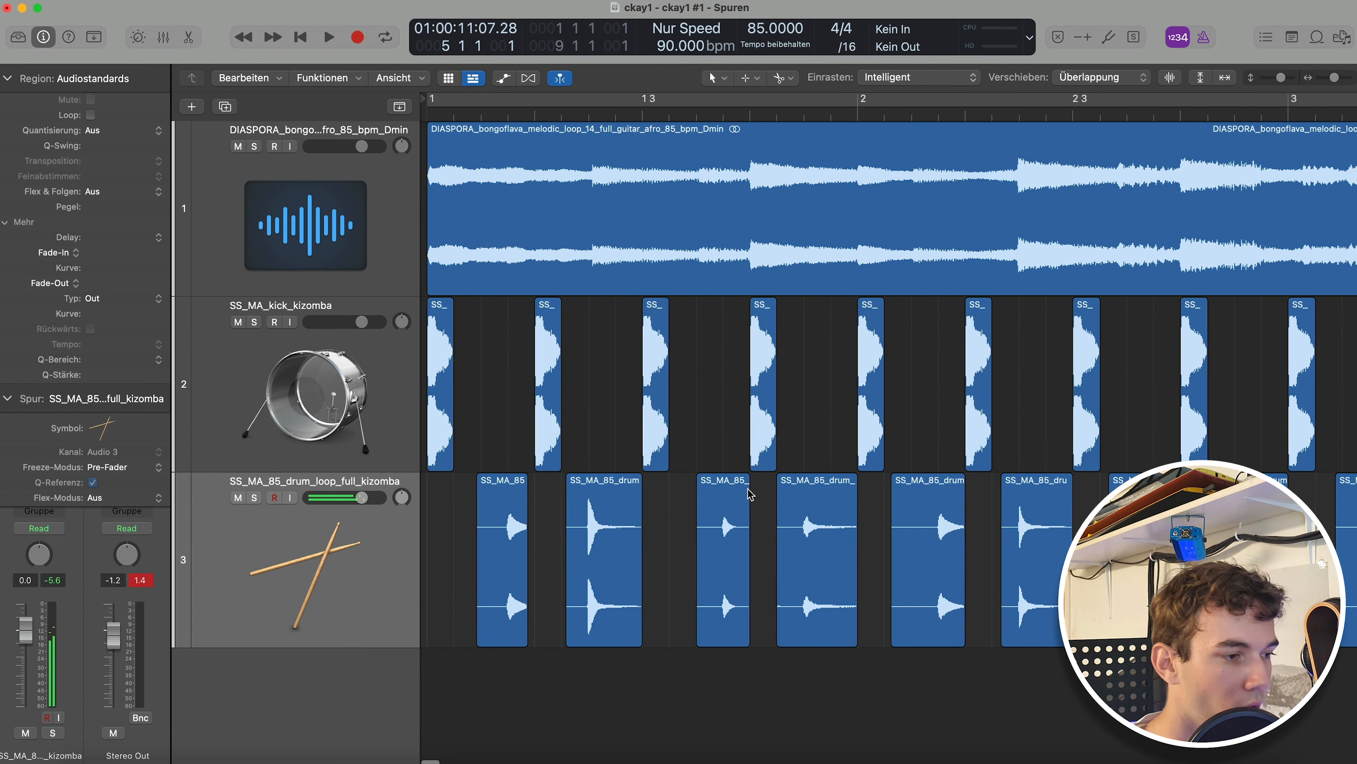
scroll(678, 559, "up", 5)
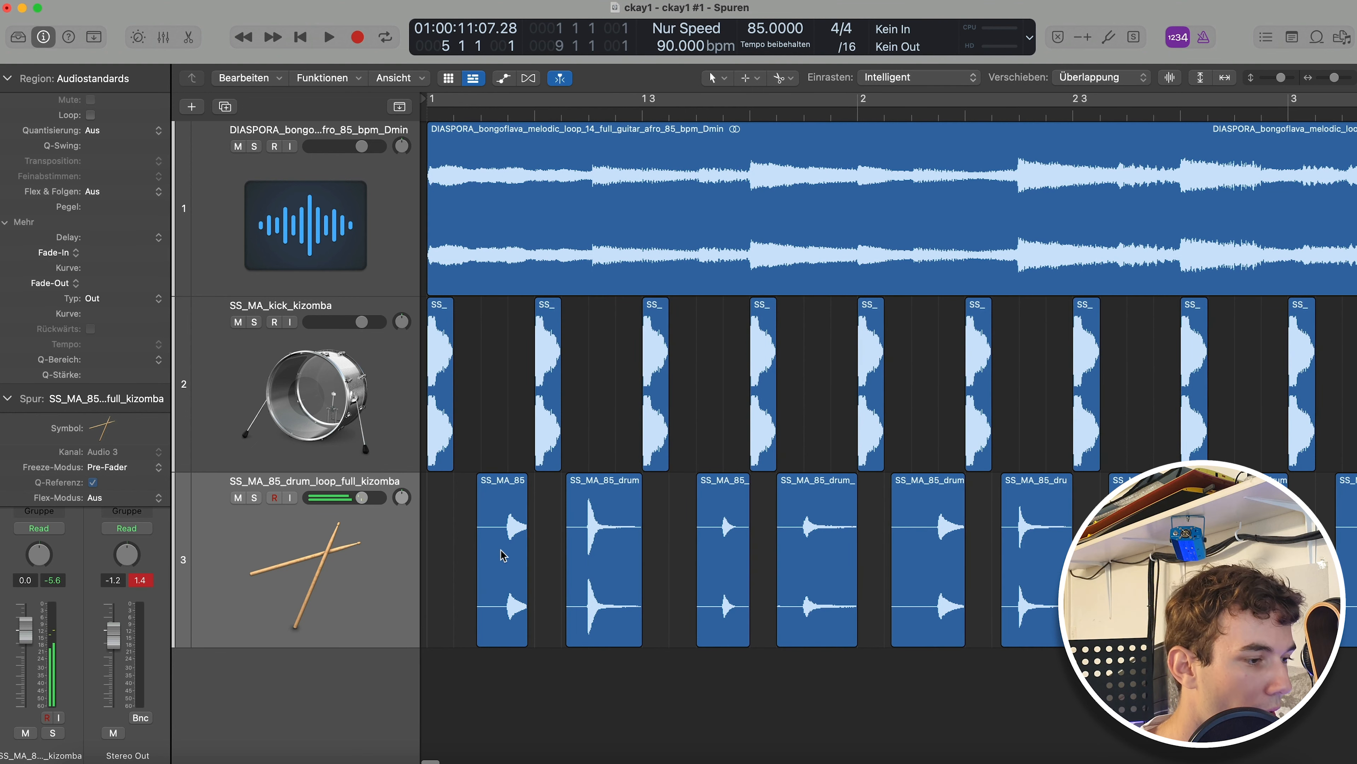
left_click(552, 551)
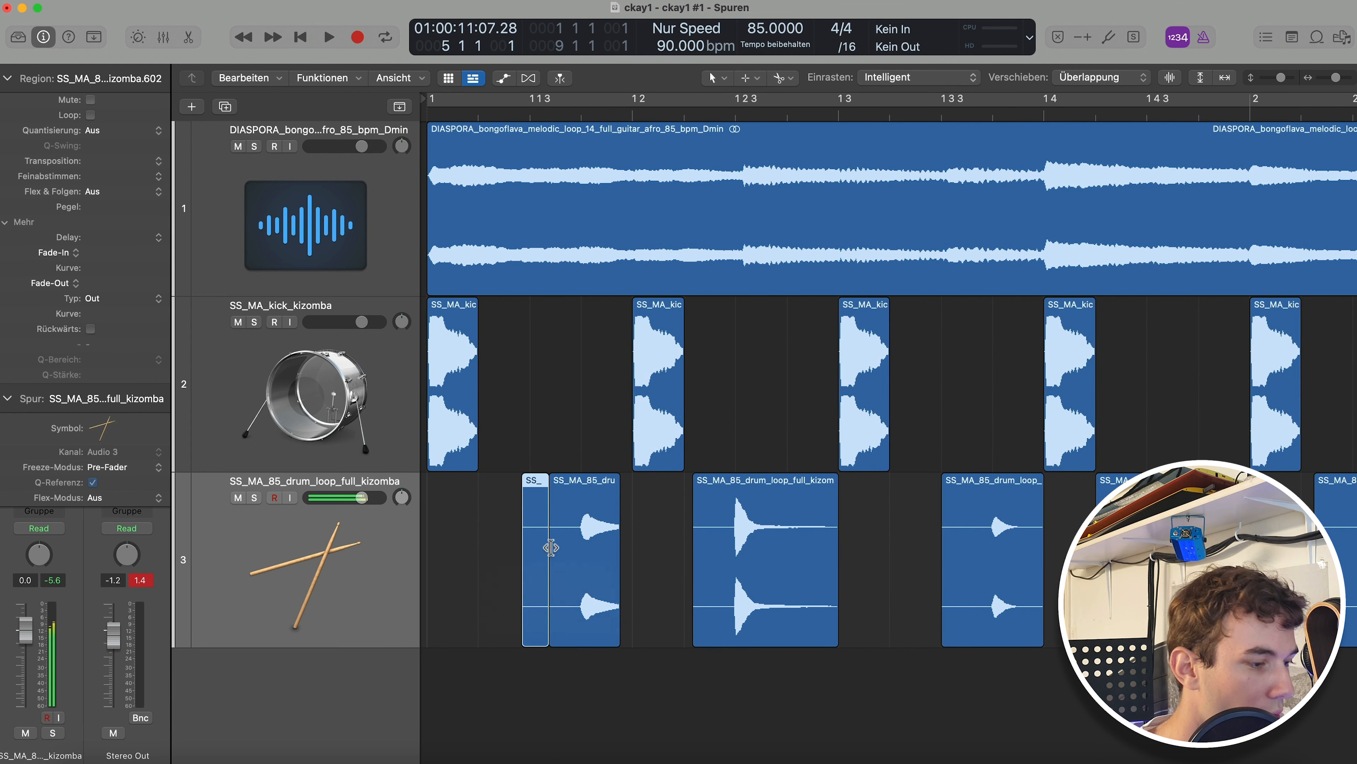
key("Return")
key("super+c")
key("super+v")
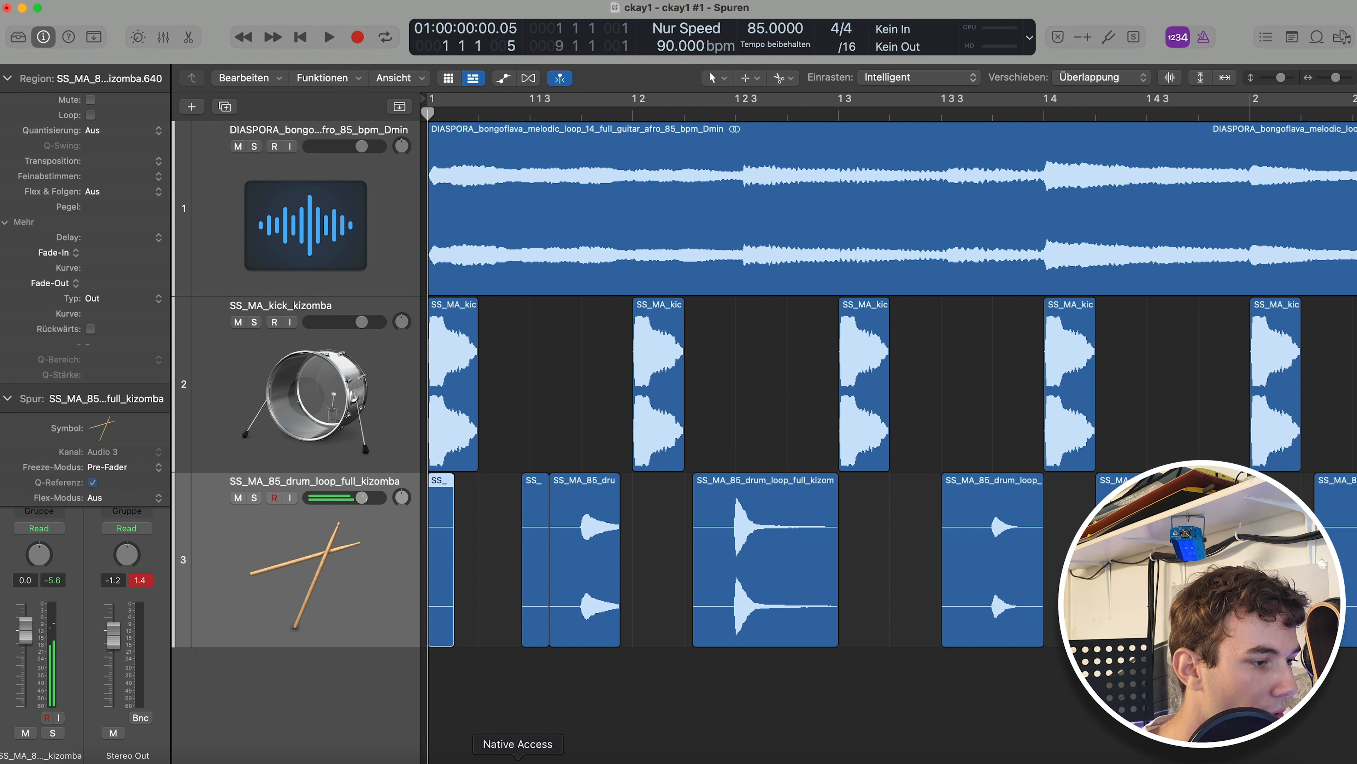
Join the silent slice at bar 1, the second slice and the first snare region into one continuous region.
left_click(544, 620)
key("z")
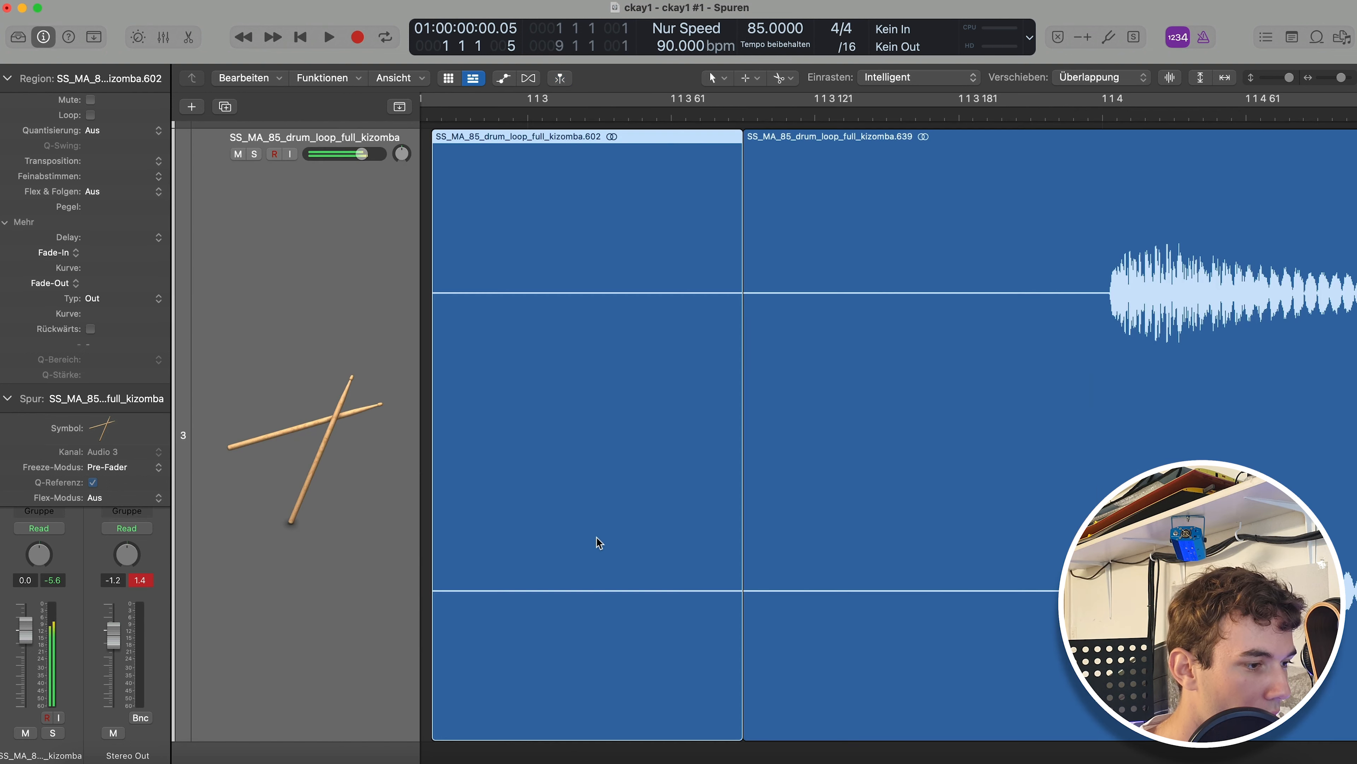
key("z")
left_click(448, 541)
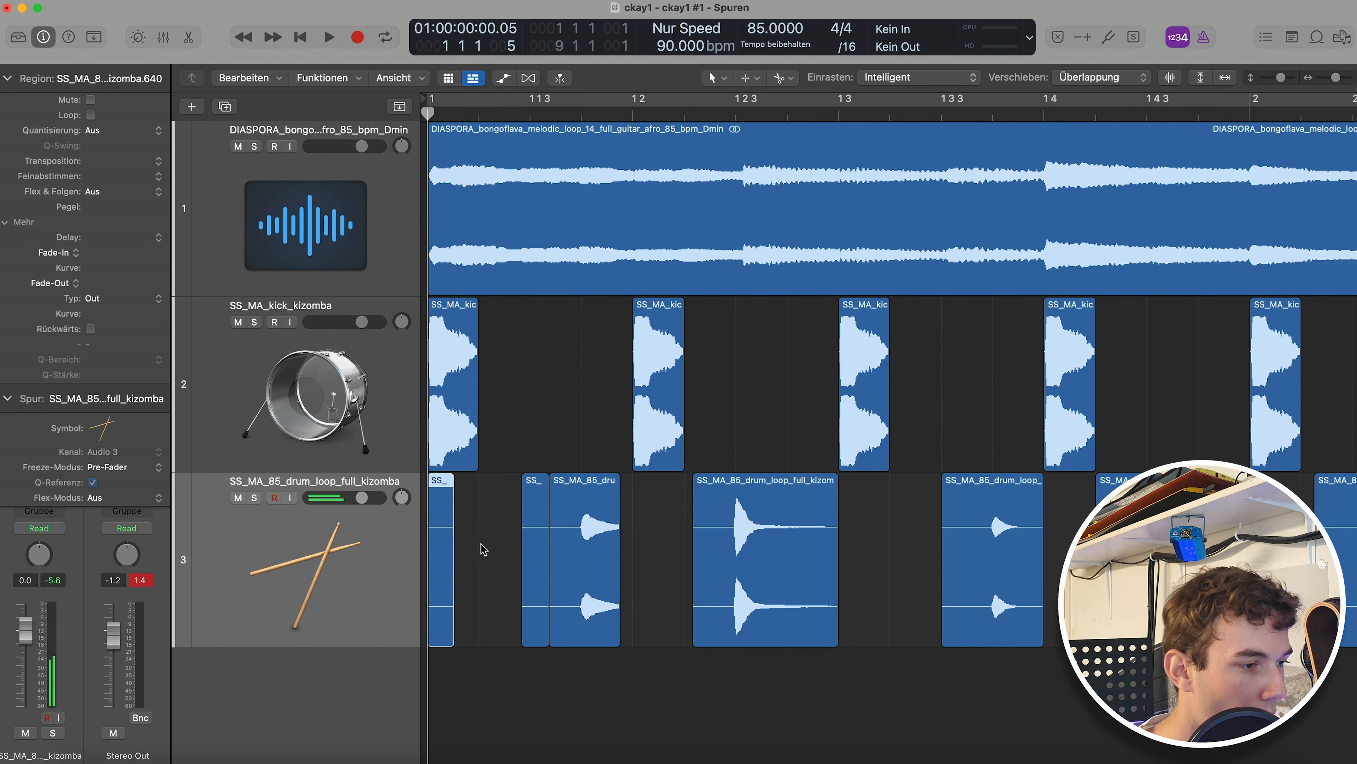
left_click(505, 544)
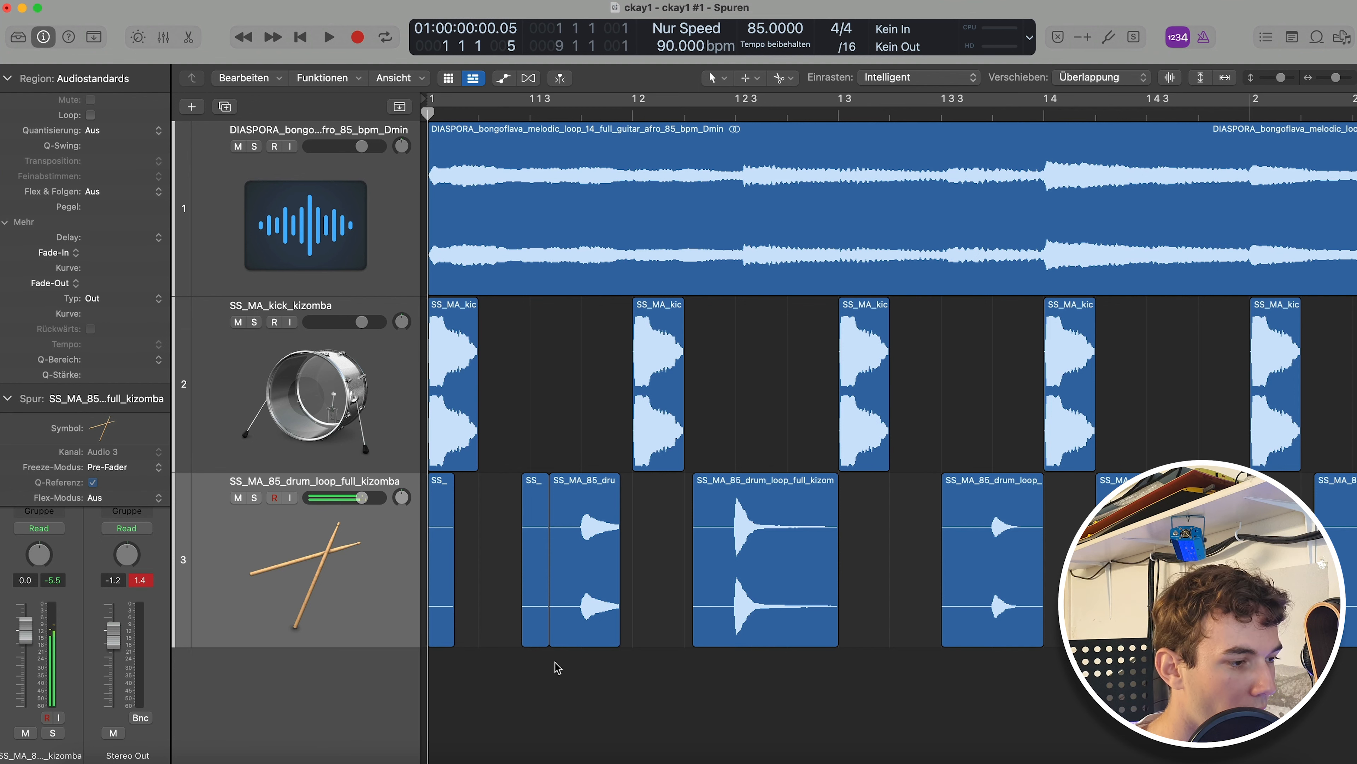
left_click_drag(557, 667, 439, 584)
key("cmd+j")
key("Return")
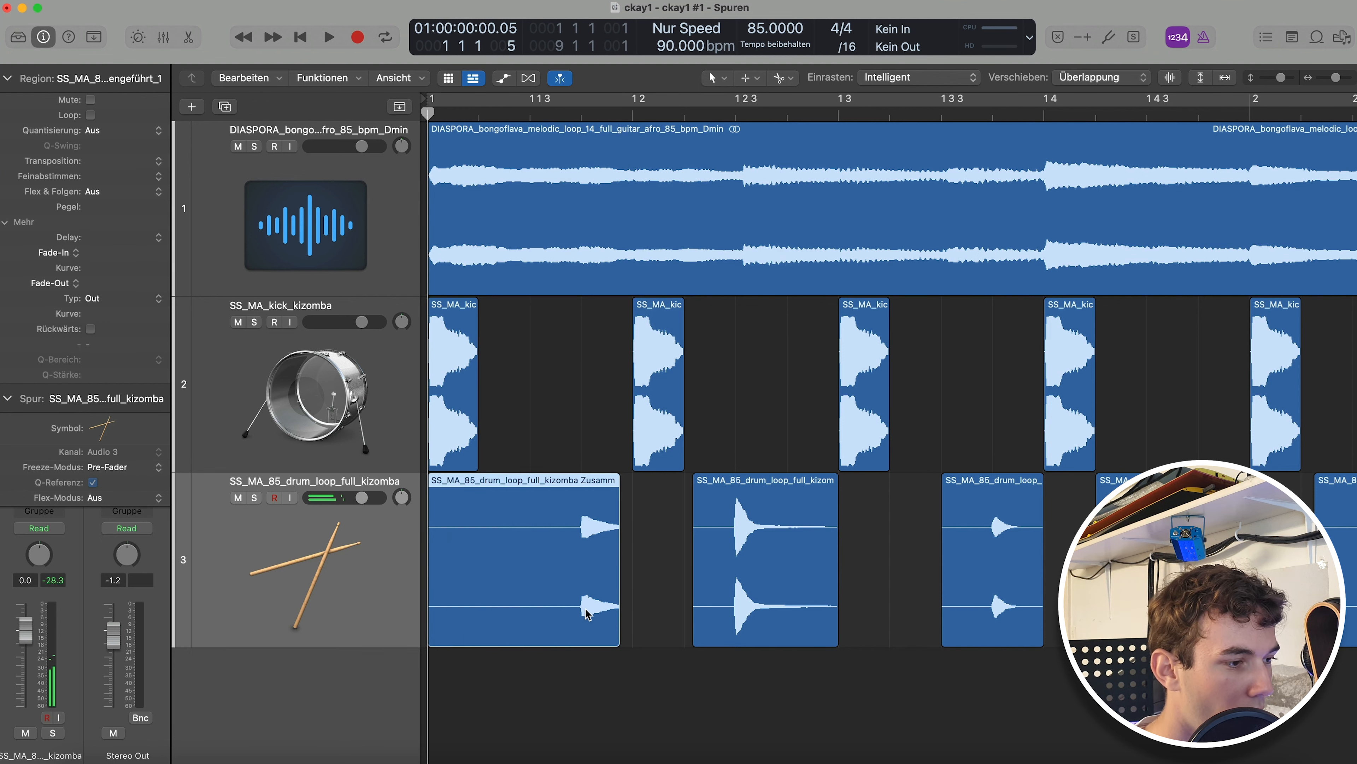
Select all 16 snare regions of the first four bars and duplicate them from bar 5 onward.
key("cmd+Left")
key("cmd+f")
key("super+Left")
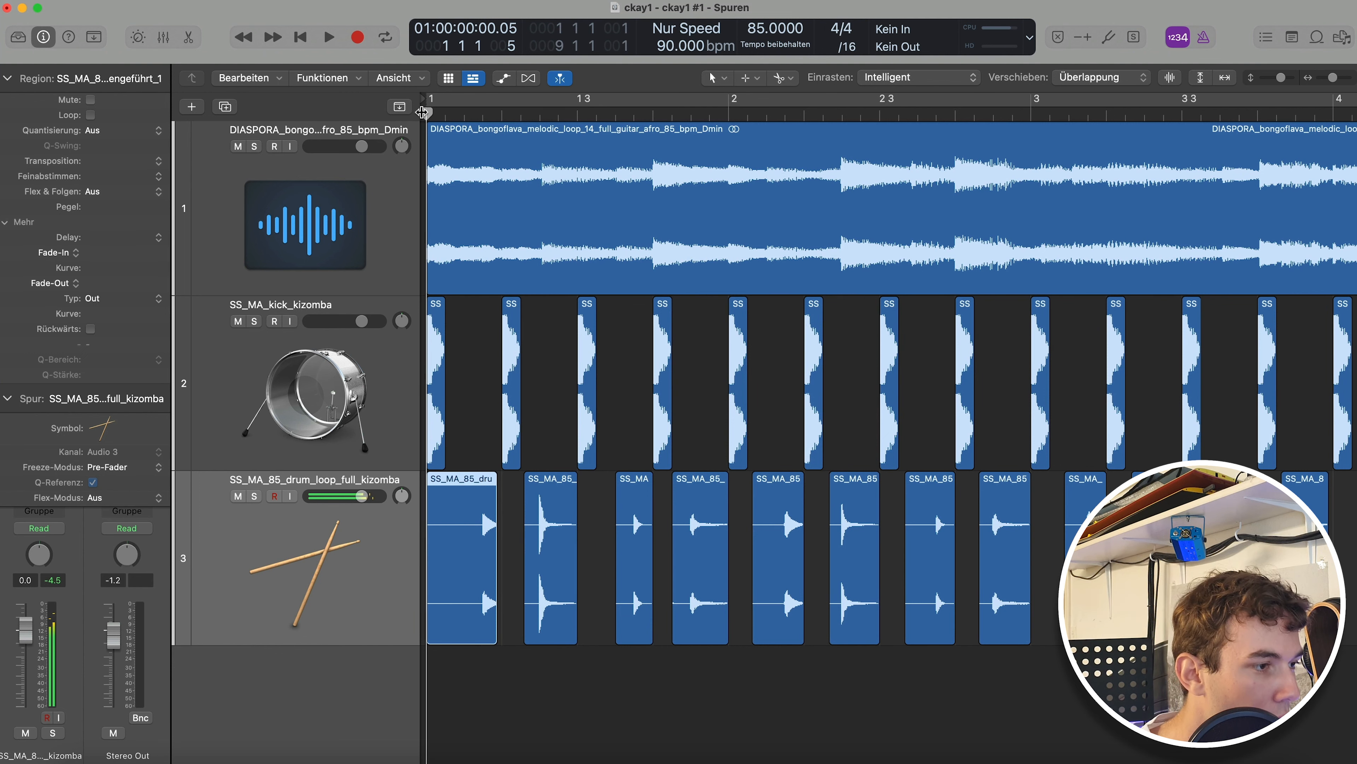
key("super+Left")
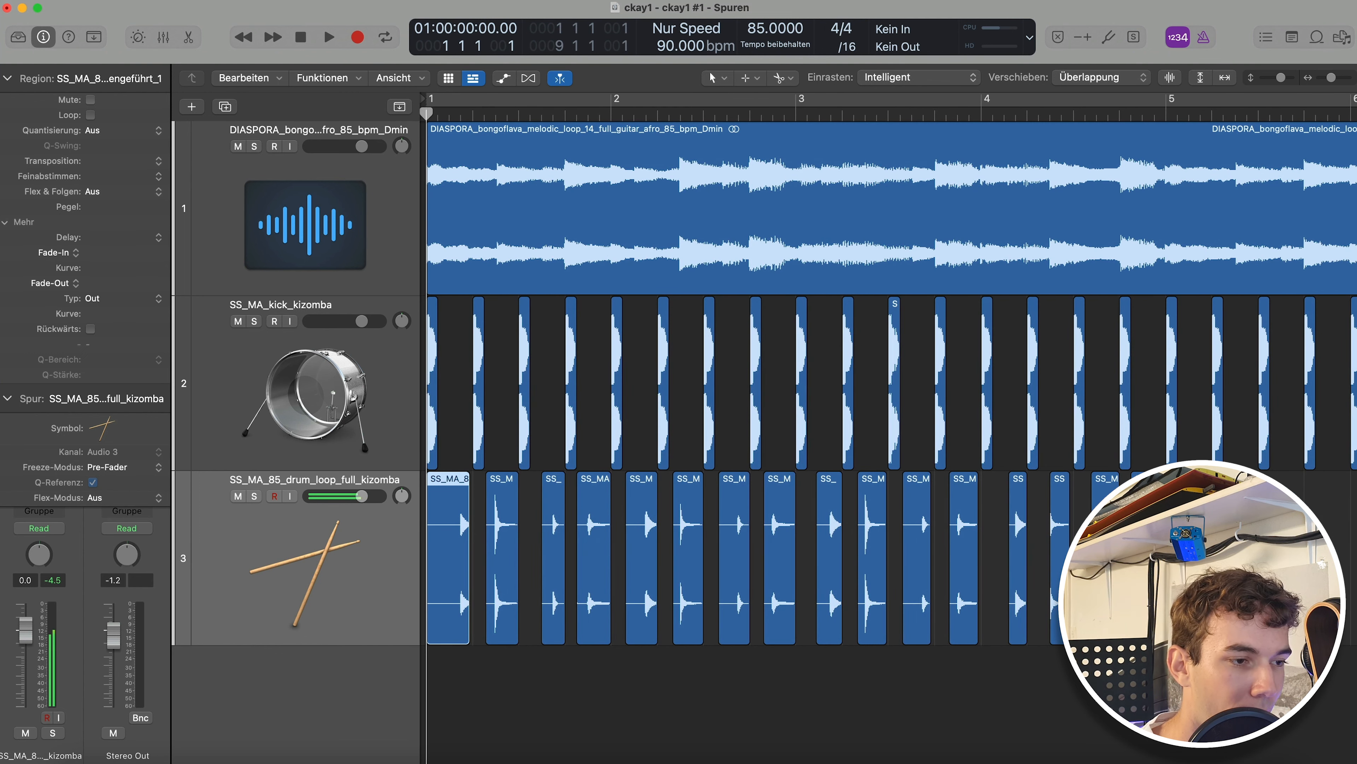
left_click_drag(1229, 682, 435, 547)
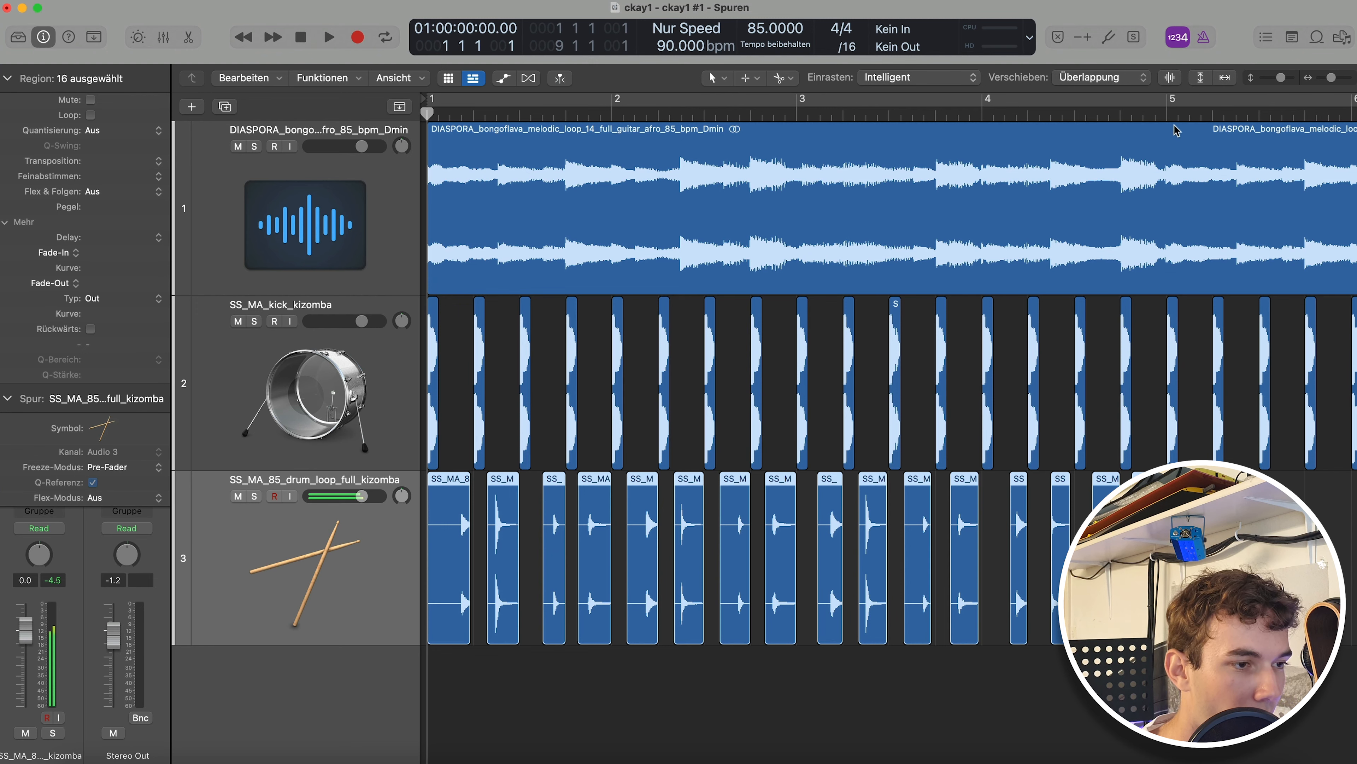
key("space")
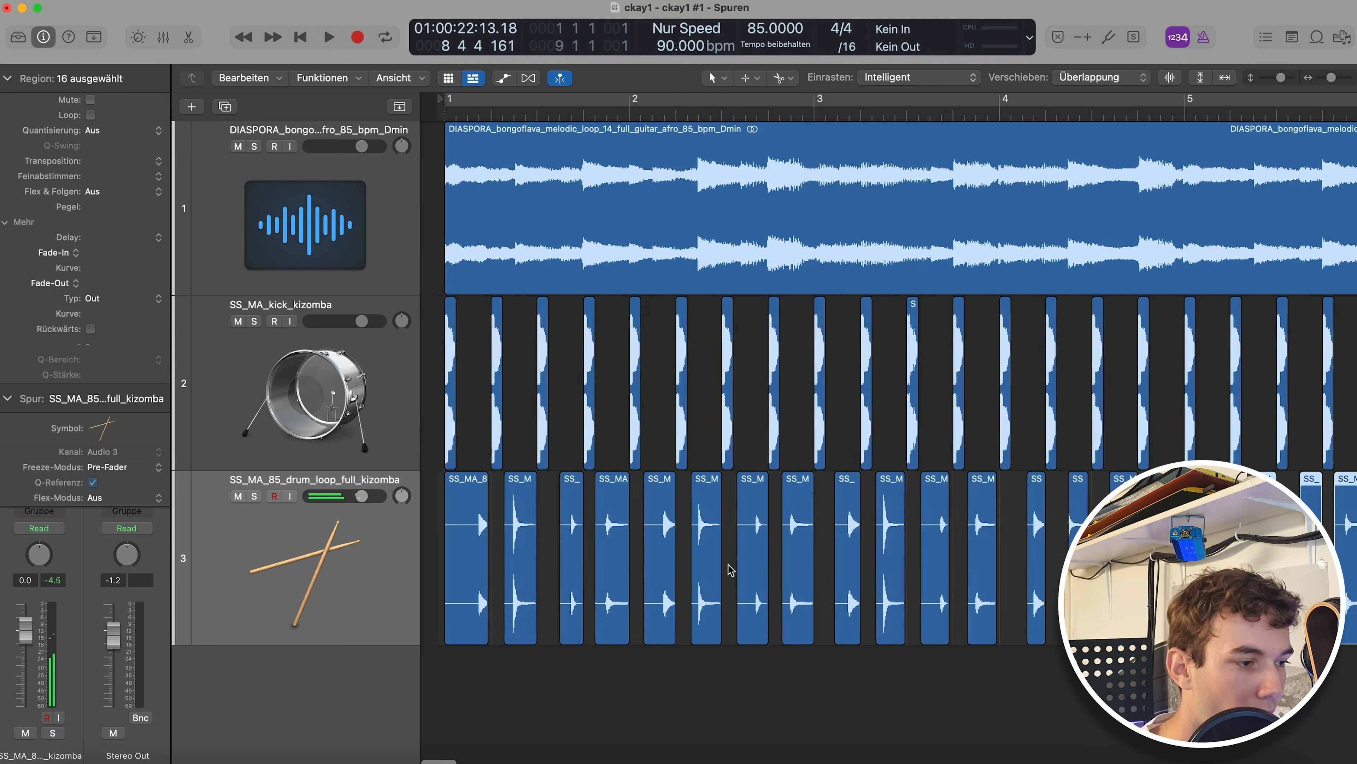
Examine the waveform of the second snare region up close, including the silence before its hit.
left_click(553, 408, "ctrl+alt")
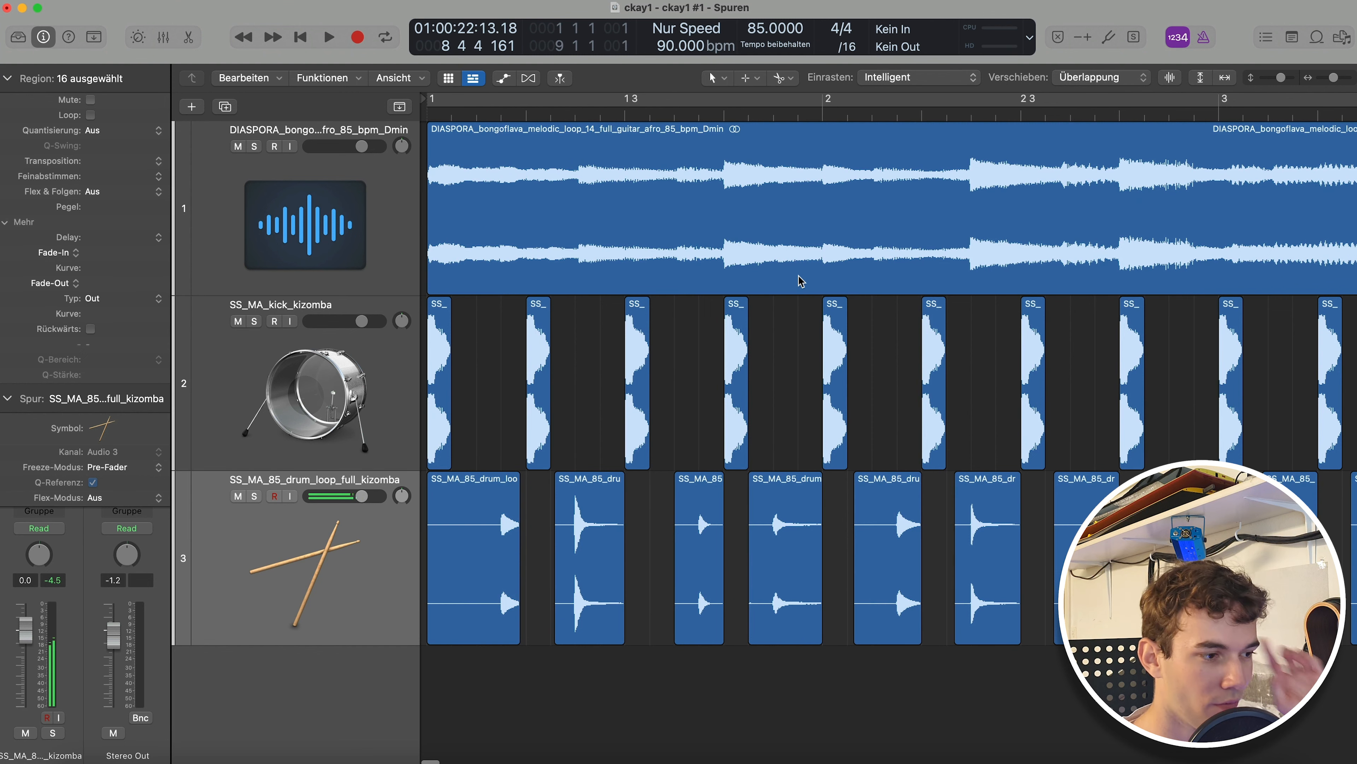
left_click_drag(539, 476, 657, 639)
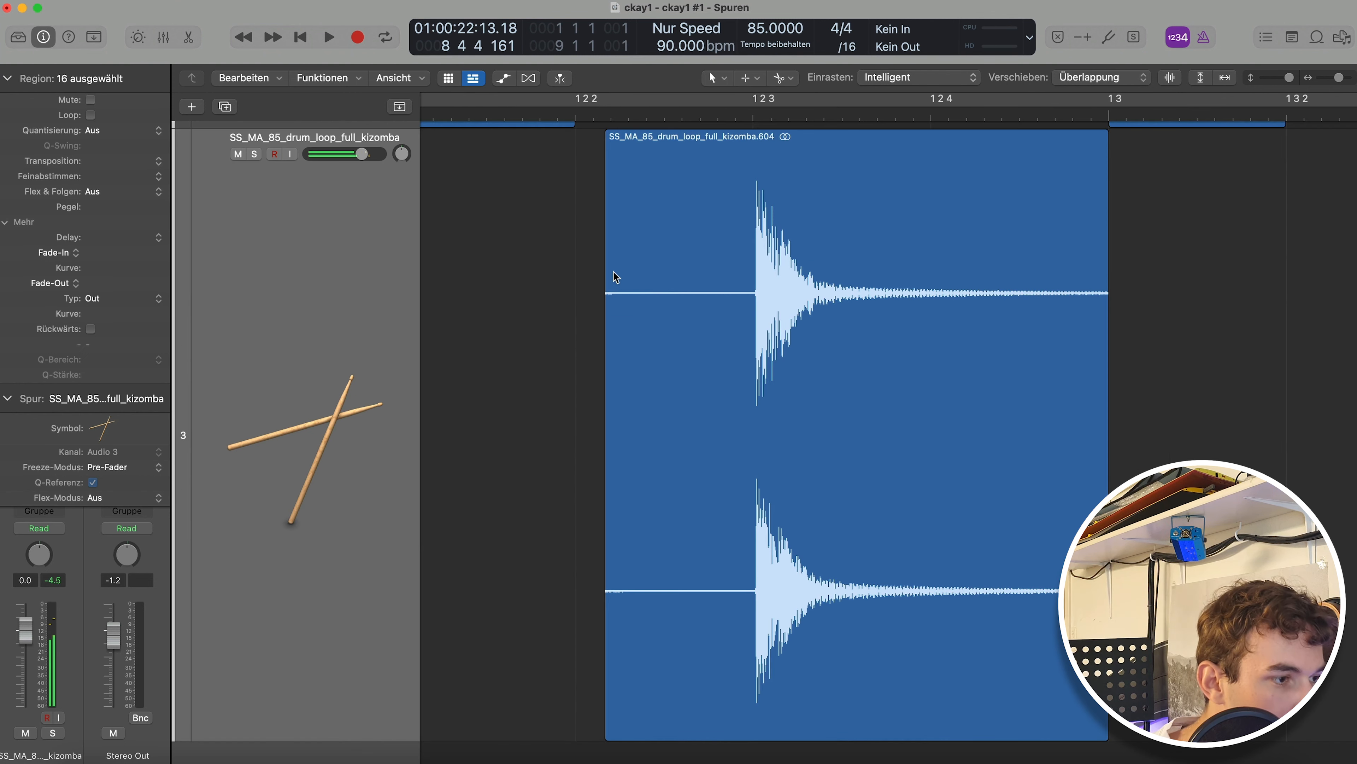
left_click(612, 294, "ctrl+alt")
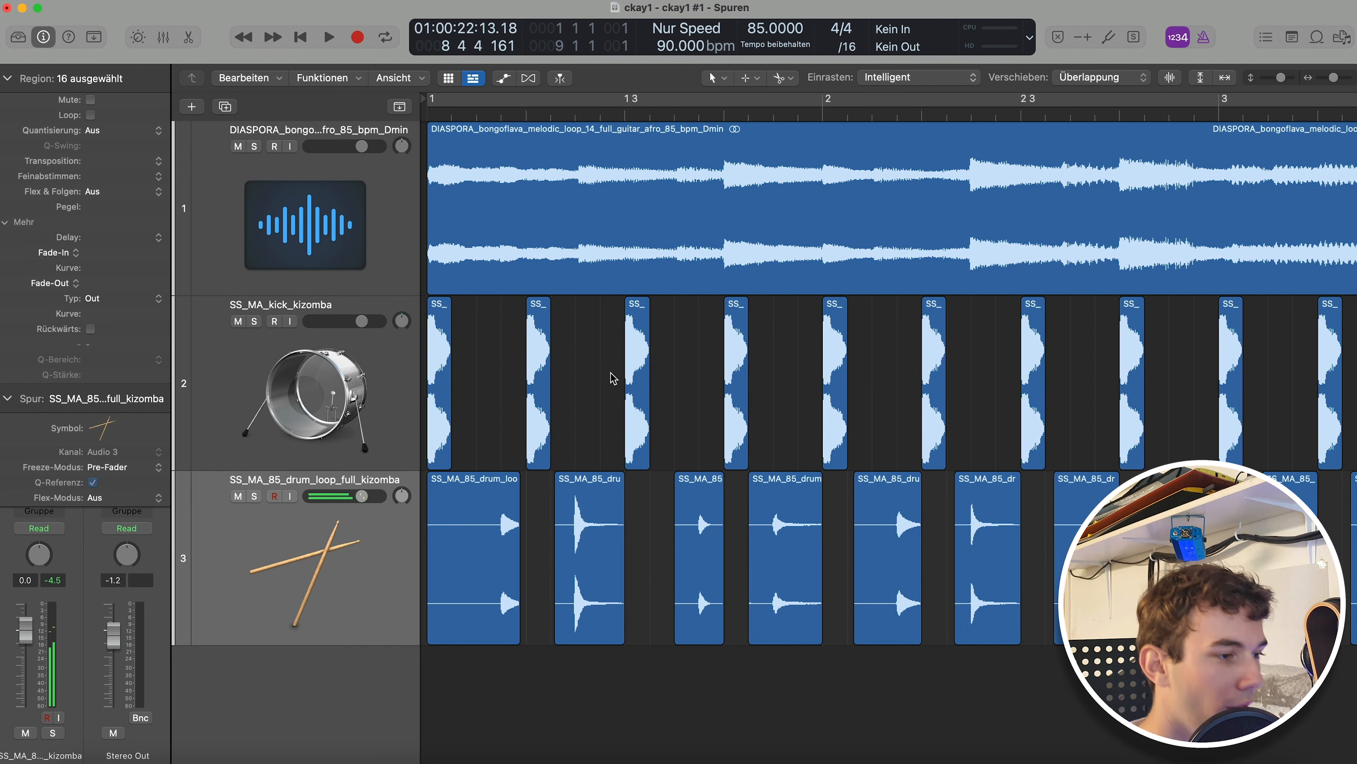
Lower the drum loop track's volume to -1.5 dB and play the arrangement from the start.
left_click(578, 341)
key("z")
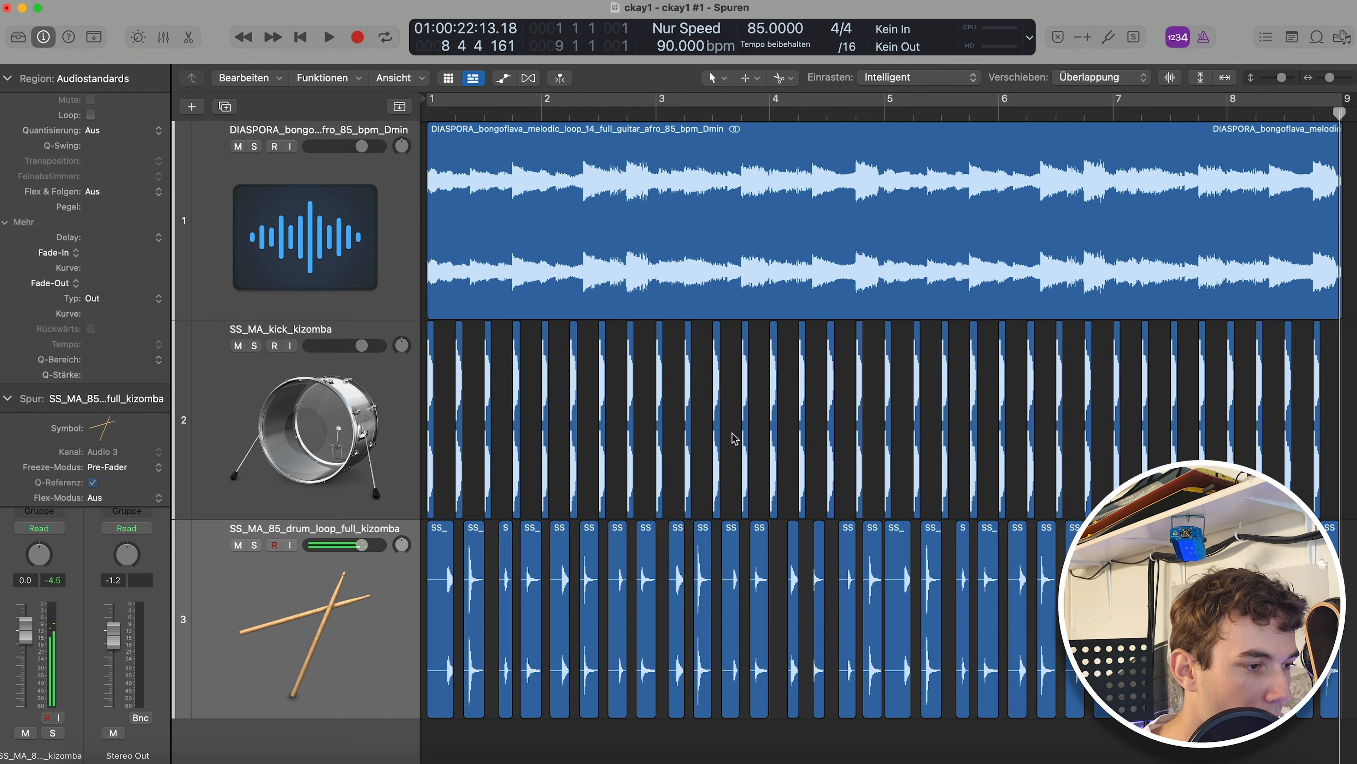
scroll(734, 430, "down", 3)
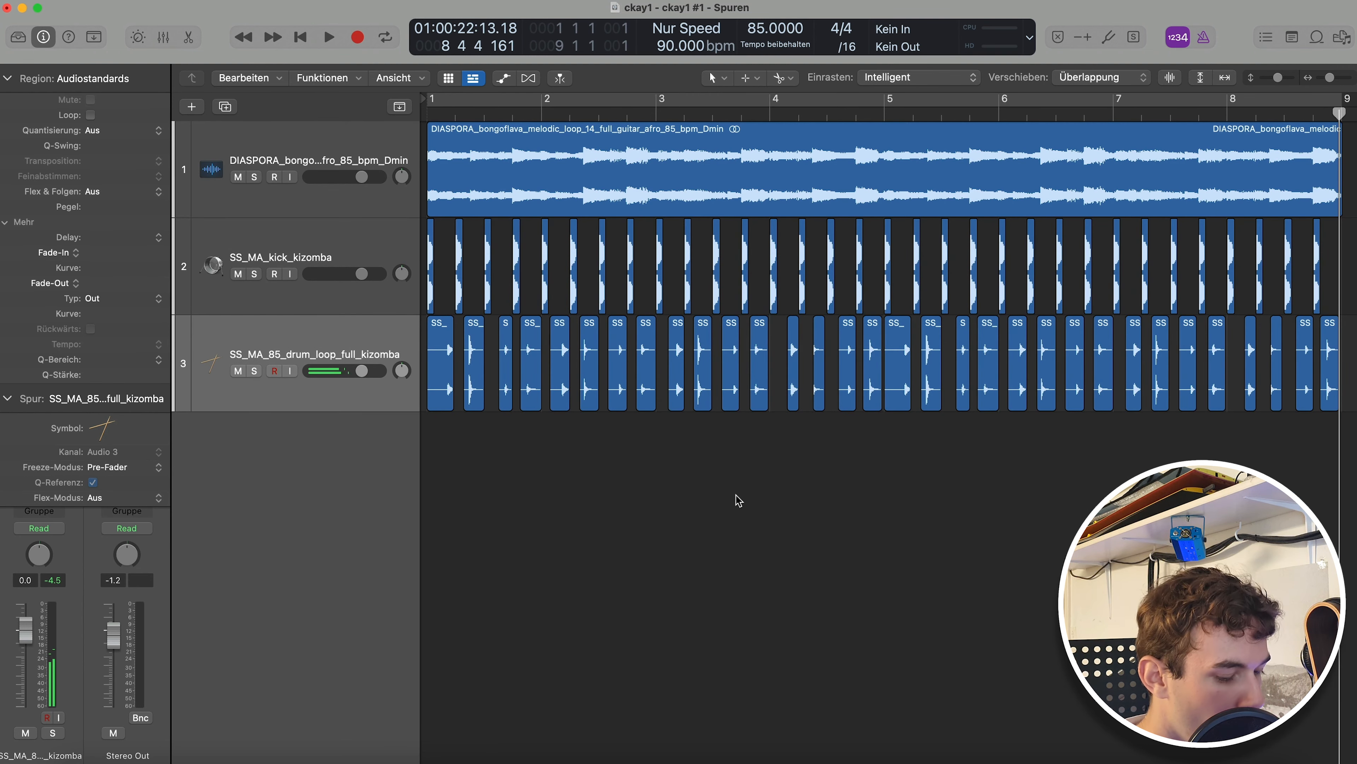
key("Return")
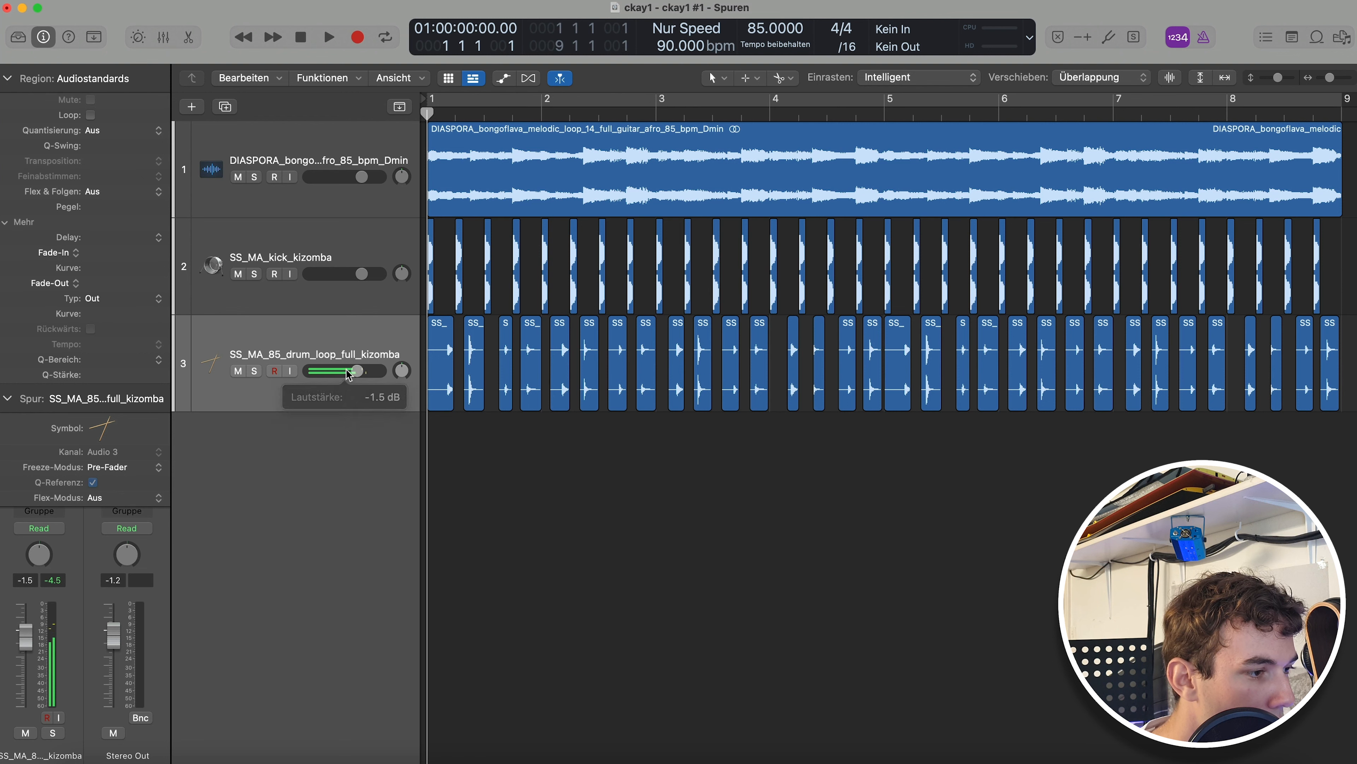
key("space")
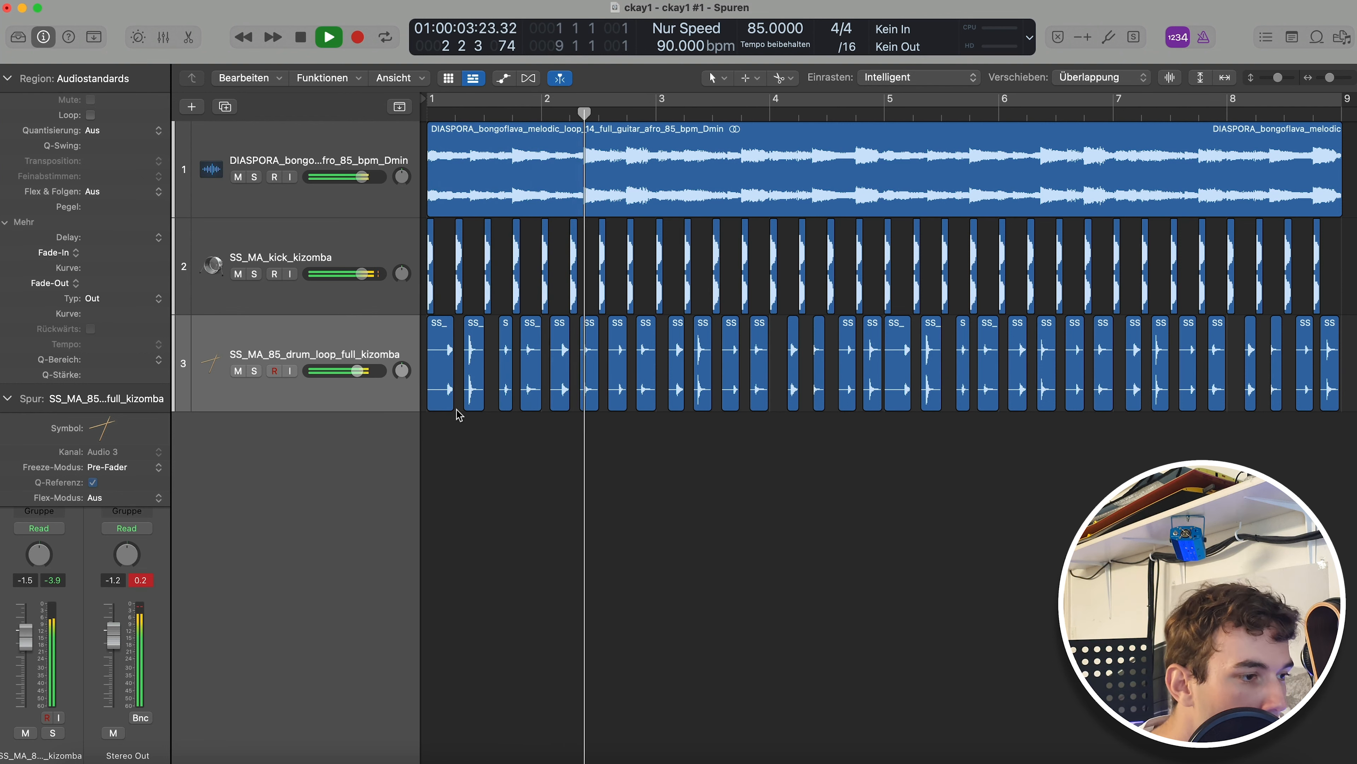
key("space")
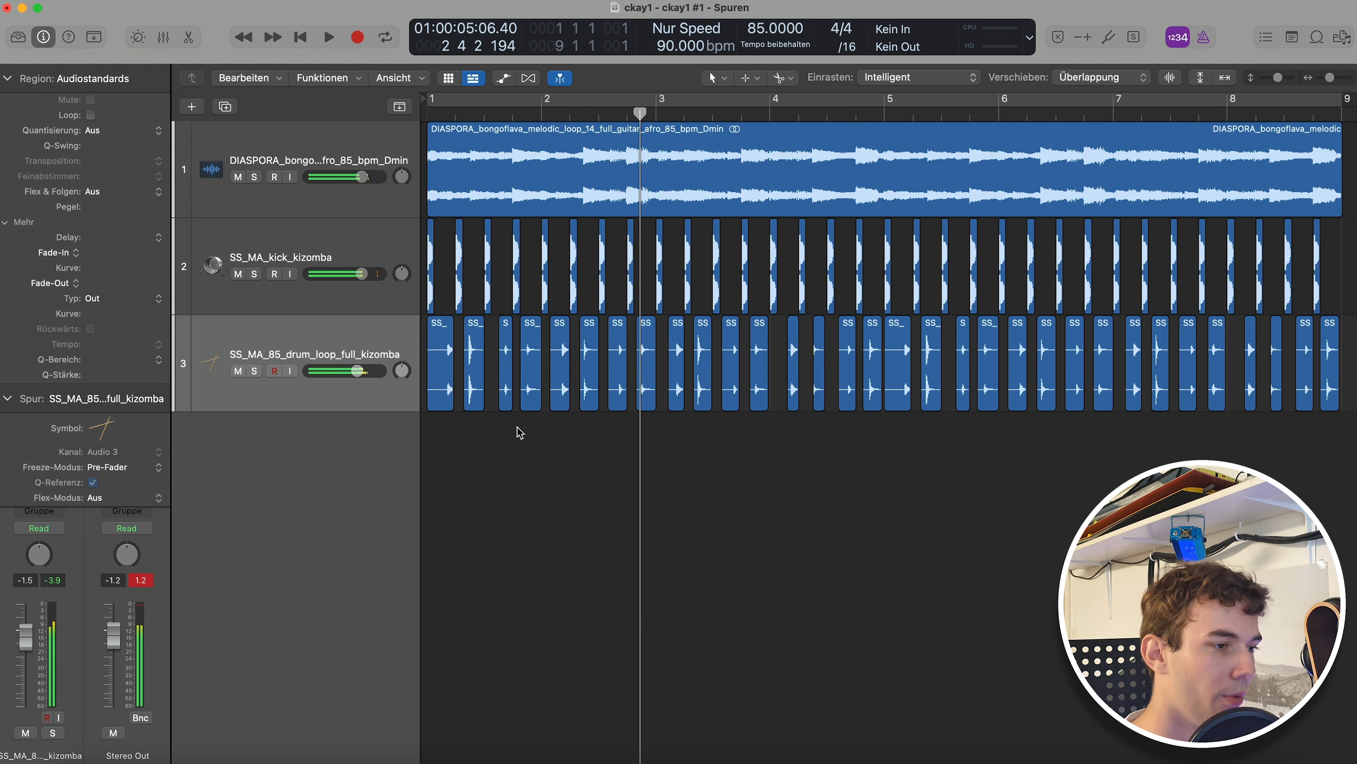
Place the ROBOTAKI_clap_one_shot_funk sample on a new track and align its start with the snare hit at 1 2 3 1.
key("Return")
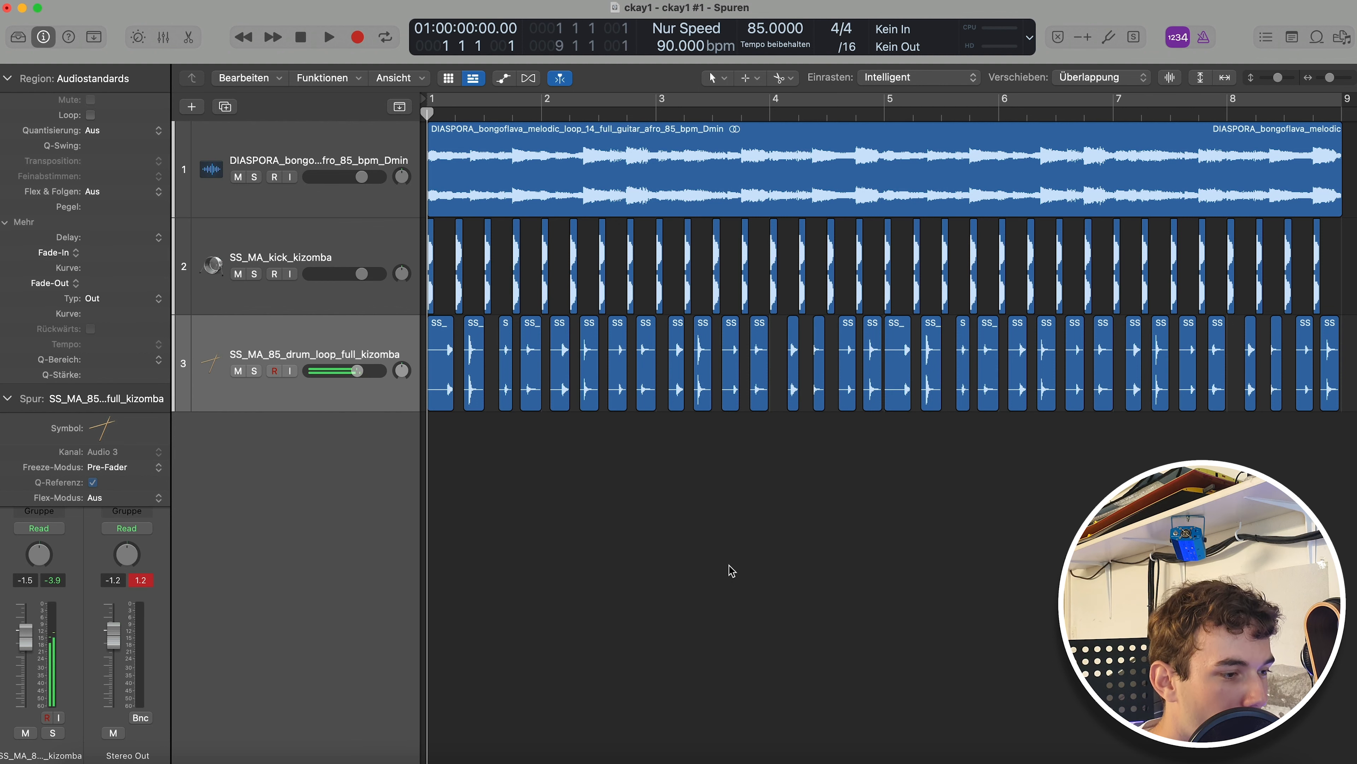
left_click_drag(543, 487, 505, 491)
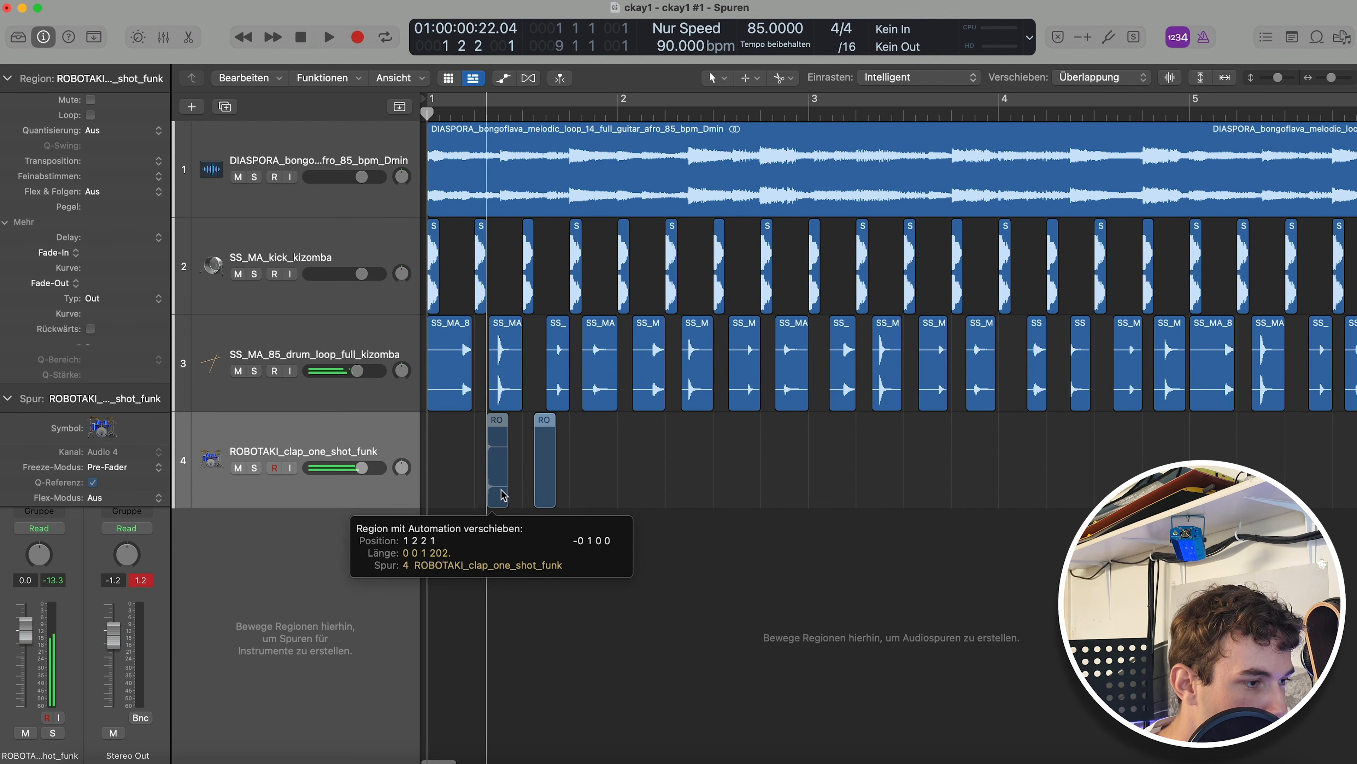
key("super+Right")
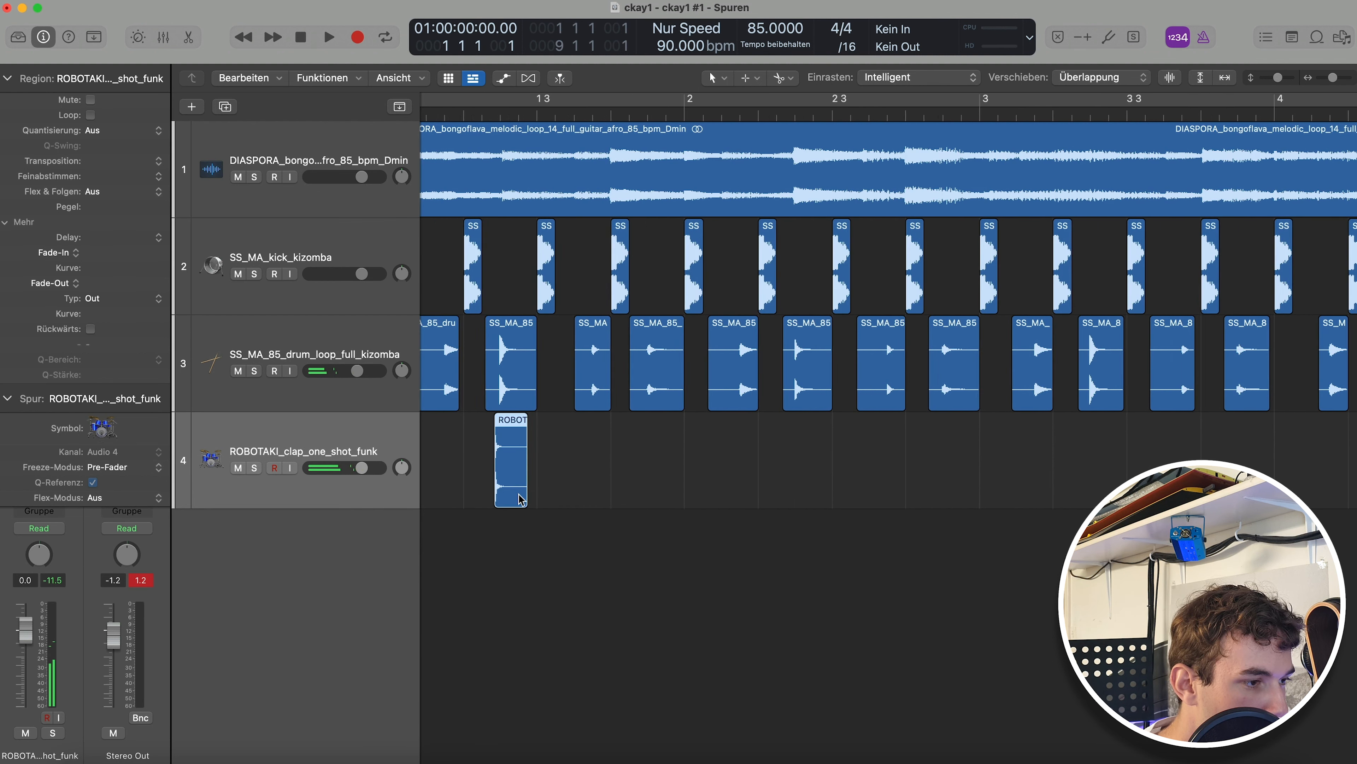
key("Return")
left_click(530, 117)
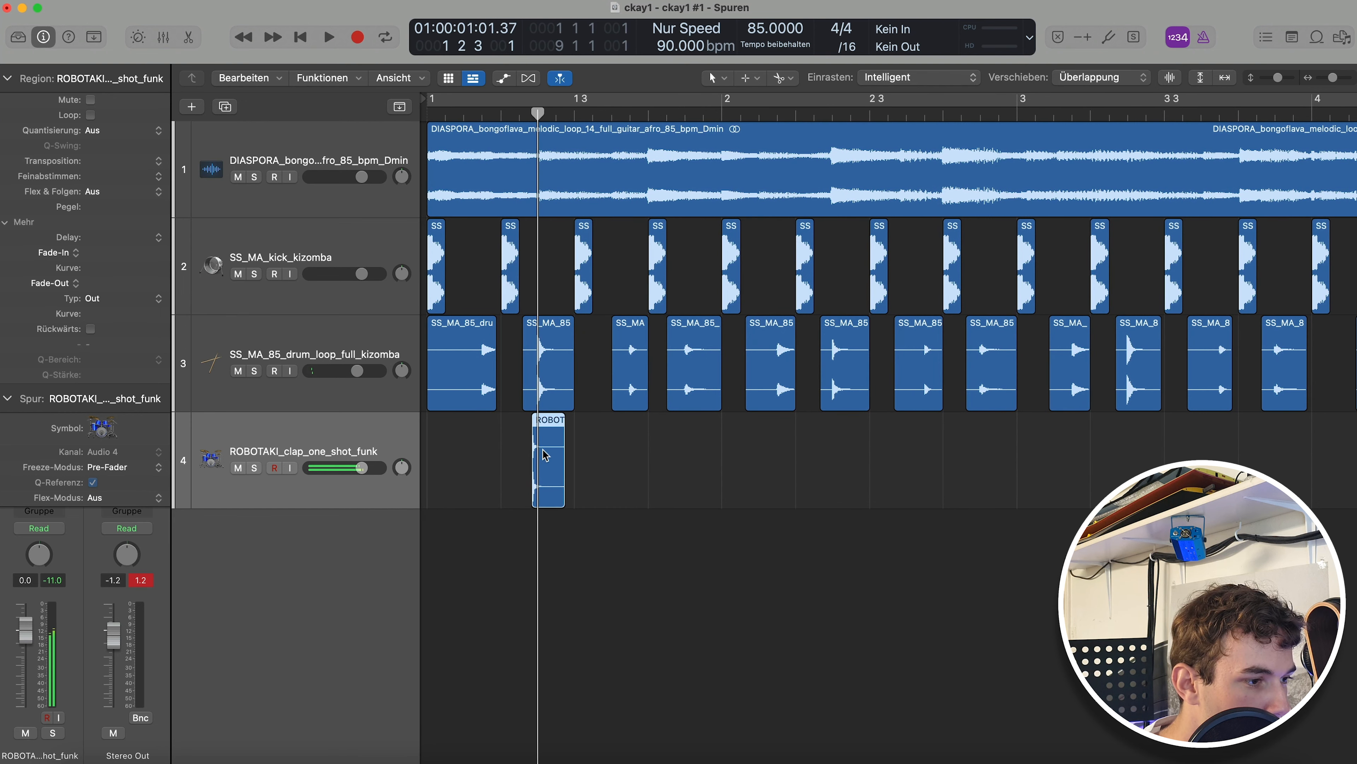
left_click_drag(546, 455, 555, 460)
Play the arrangement from bar 1 to hear the clap together with the snare.
key("Return")
key("space")
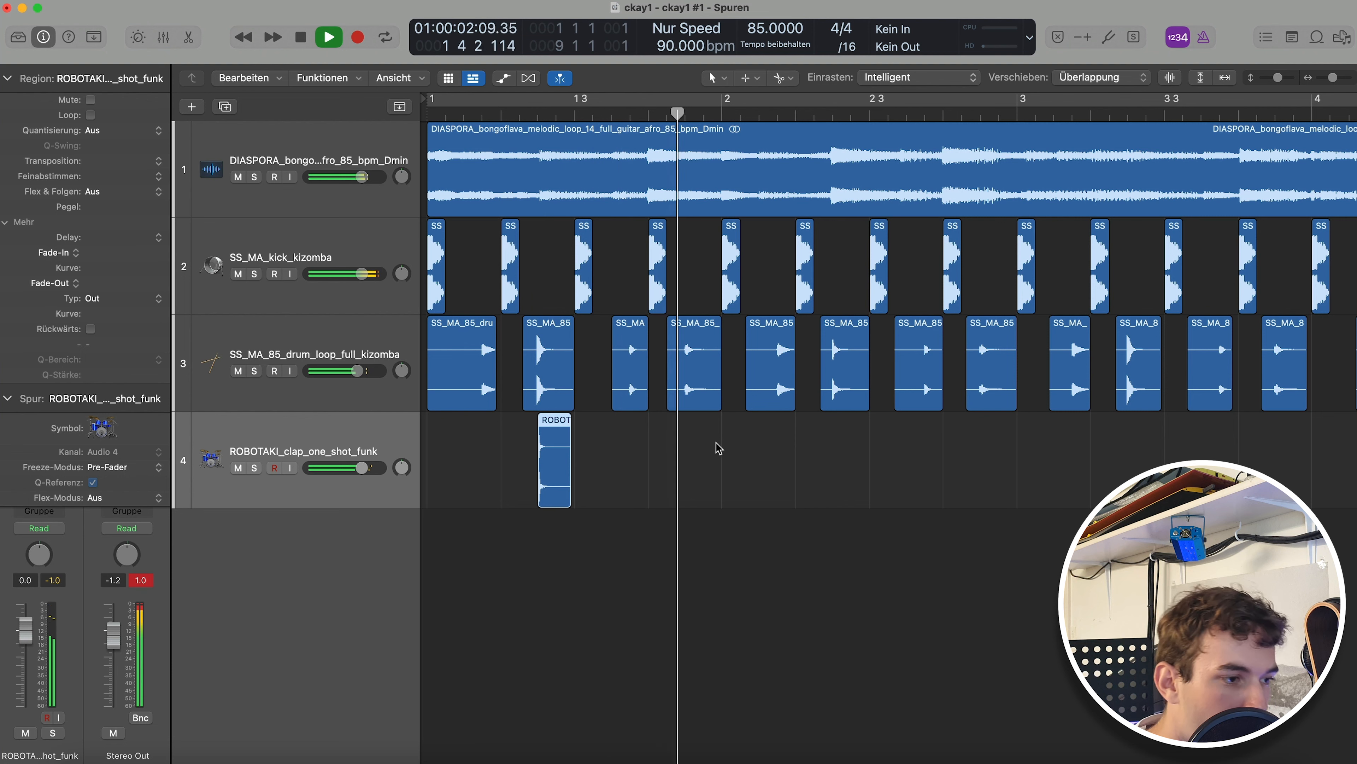
key("space")
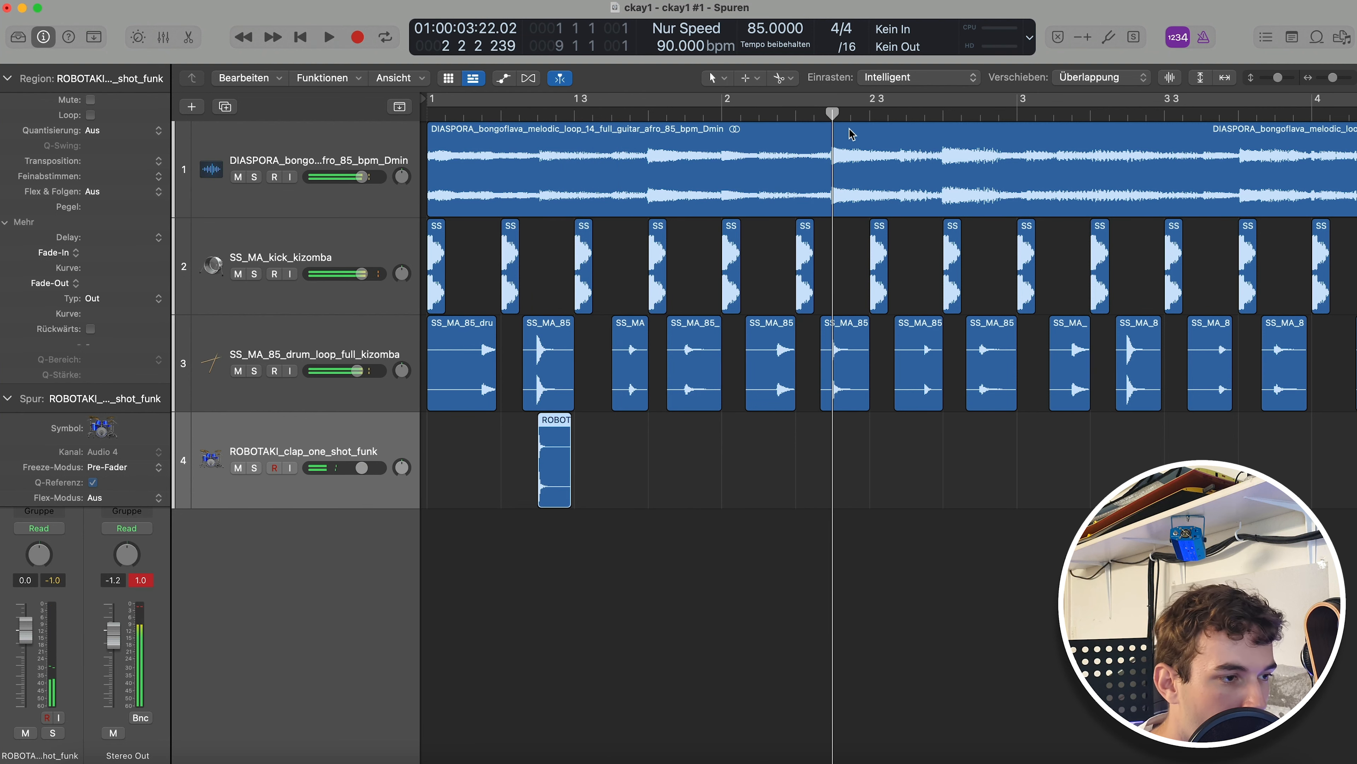
Repeat the one-shot clap once per bar across all eight bars.
scroll(949, 630, "down", 5)
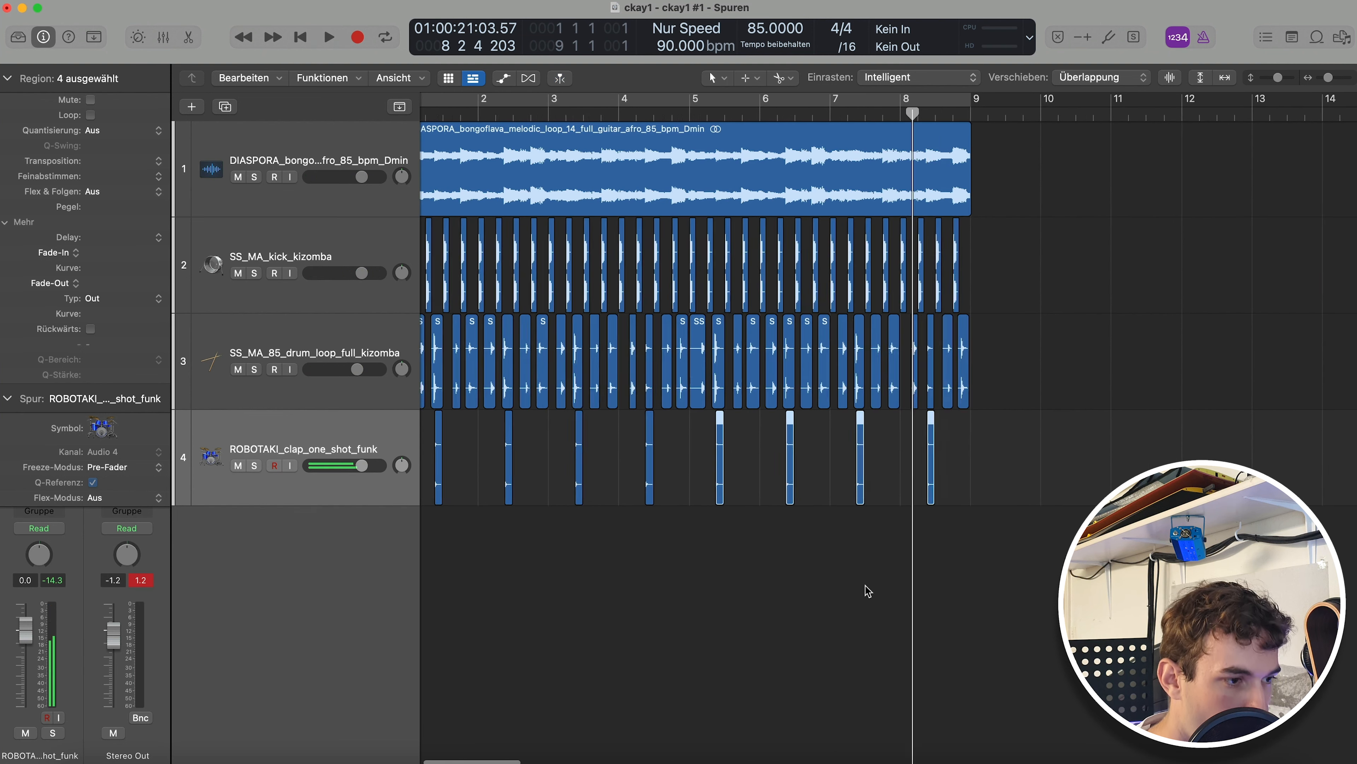
left_click(779, 554)
key("z")
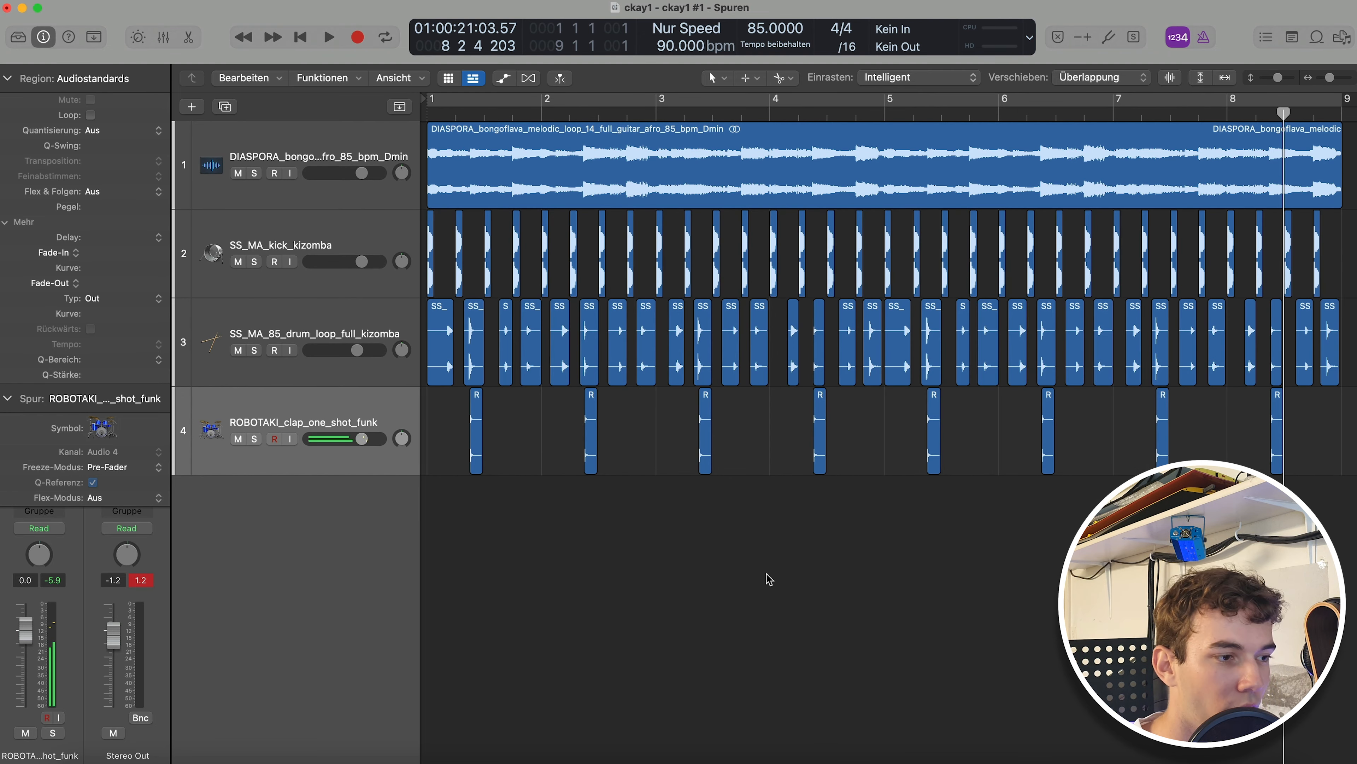
Add the TS_PTP_90_drum_kit_brutus_claps loop at bar 1 on a new track, listen to it soloed and switch solo off.
key("Return")
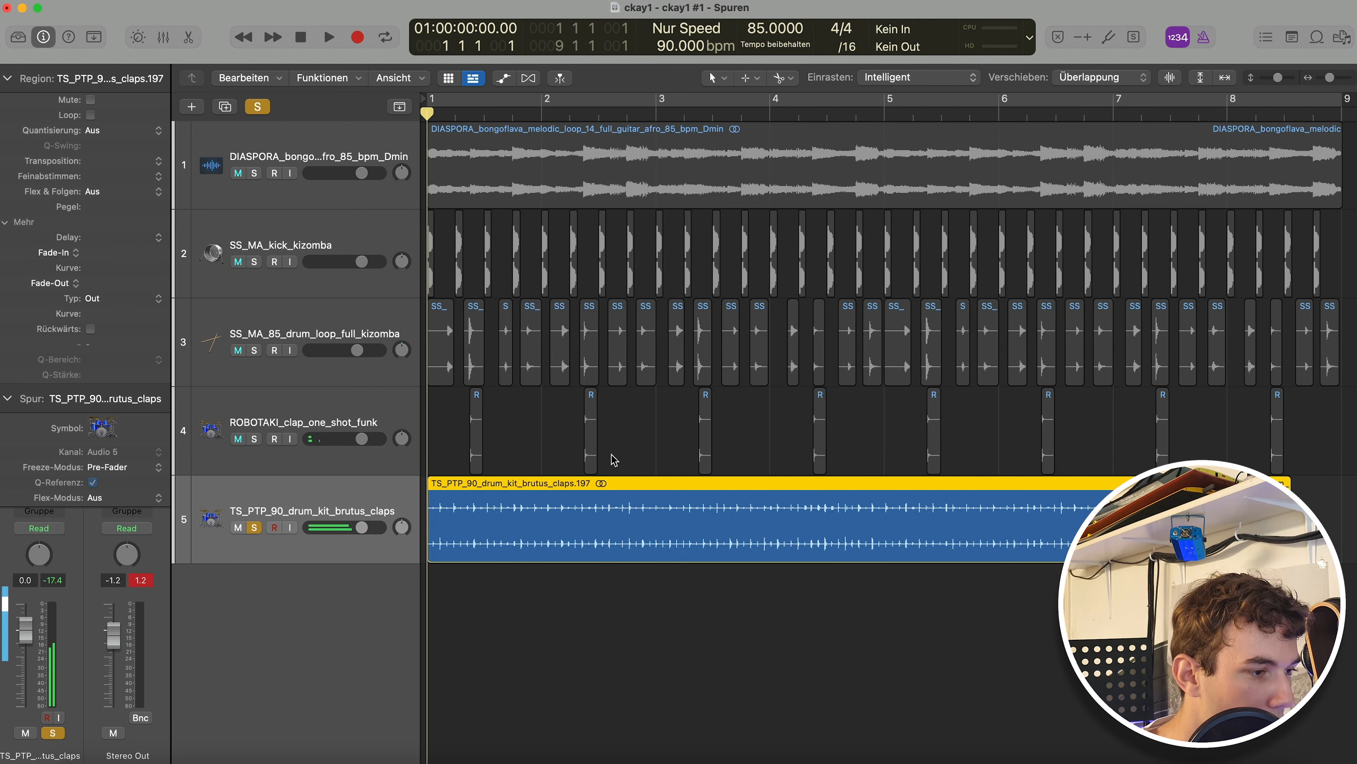
key("super+Right")
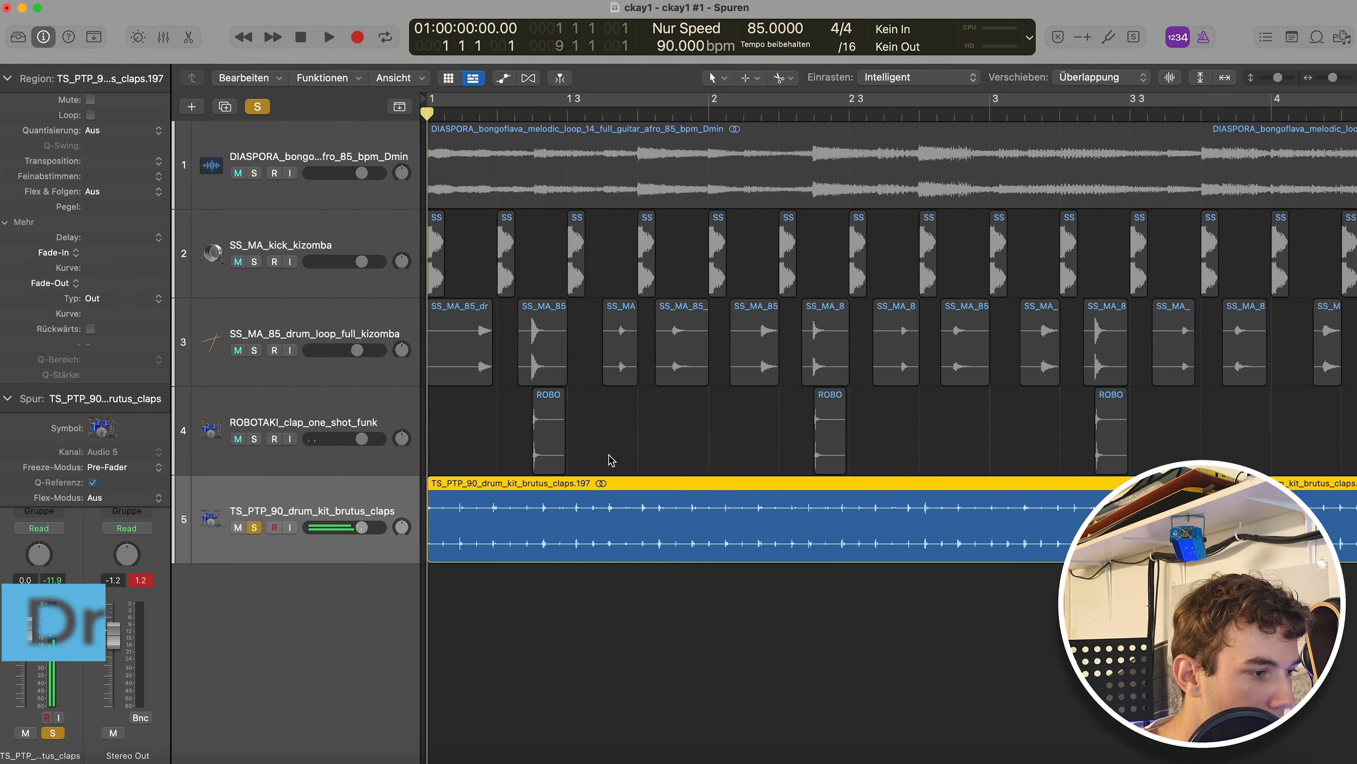
key("space")
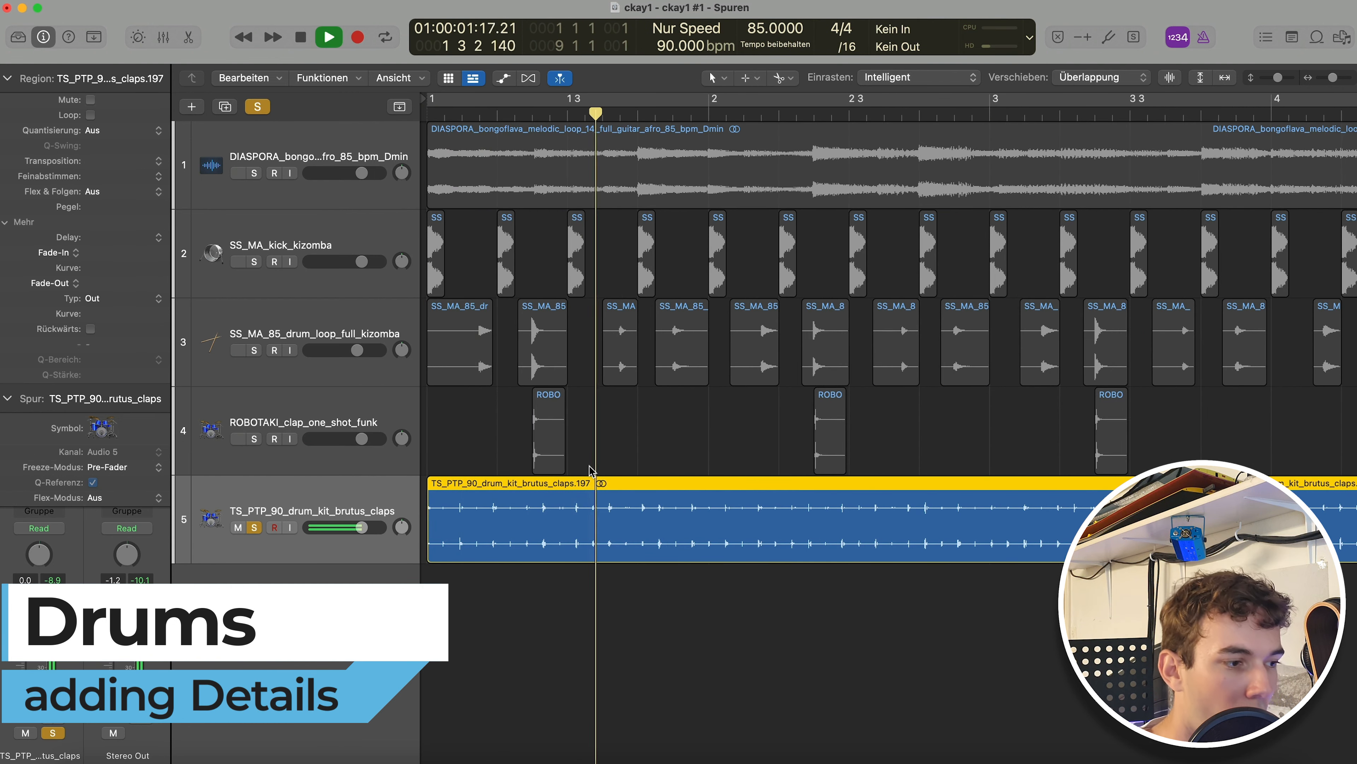
key("space")
left_click(254, 527)
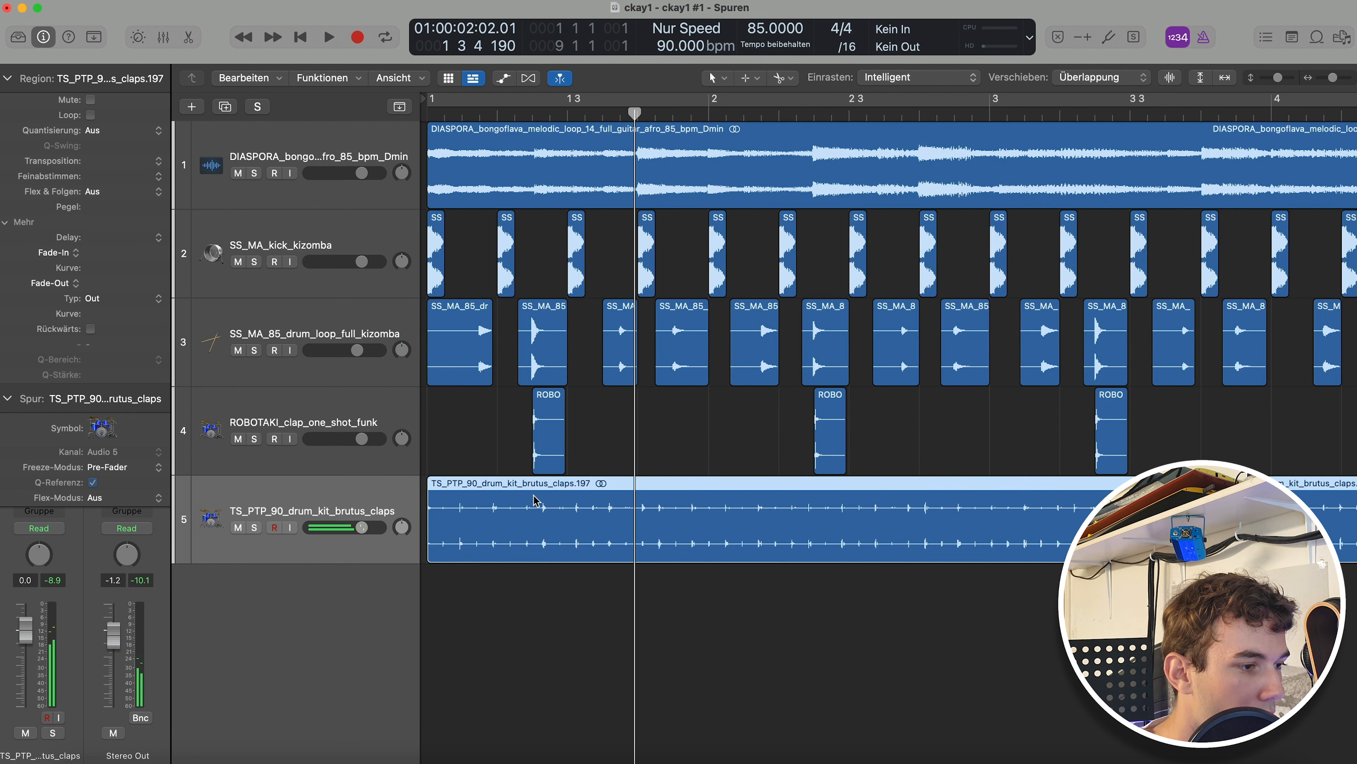
Isolate two short hits of the brutus claps loop just after beat 3 of bar 1 and remove the rest.
left_click_drag(523, 481, 583, 511)
scroll(734, 407, "down", 5)
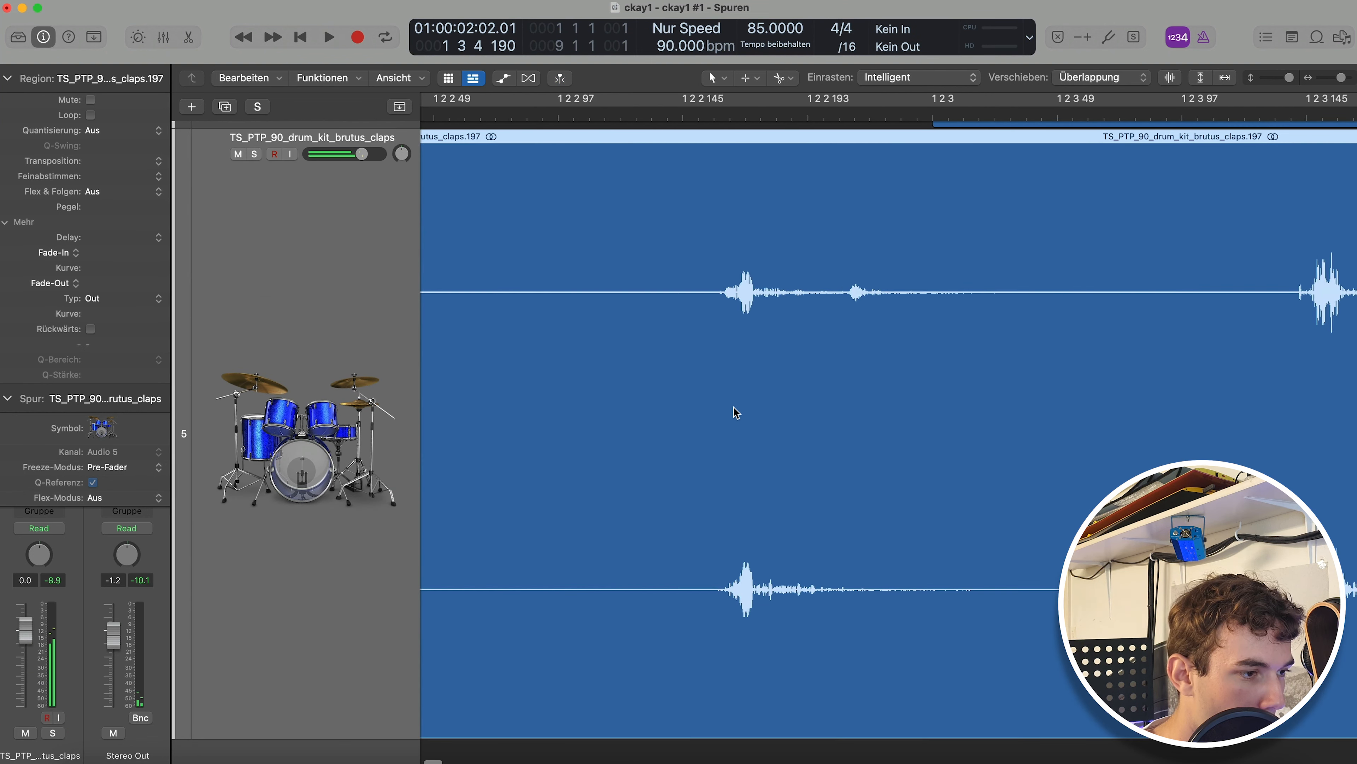
scroll(720, 428, "left", 4)
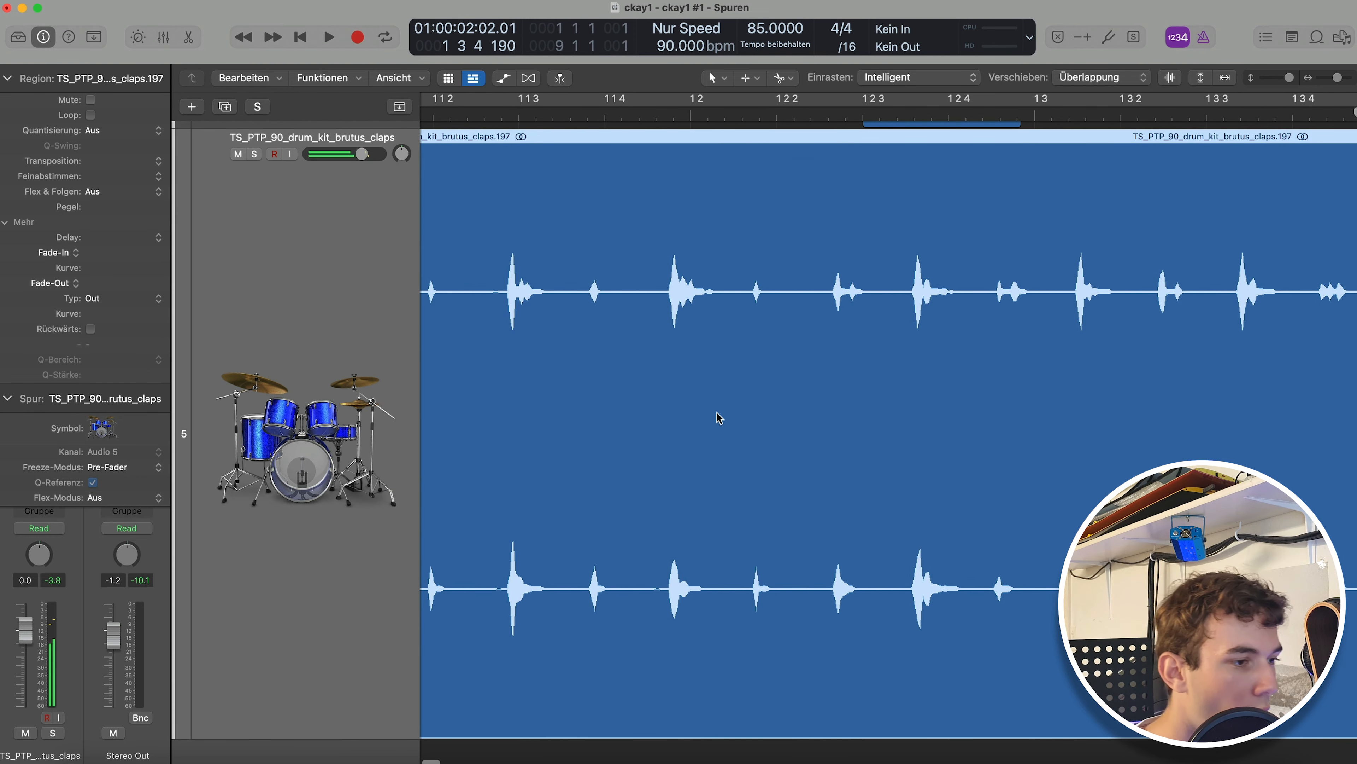
scroll(646, 282, "left", 3)
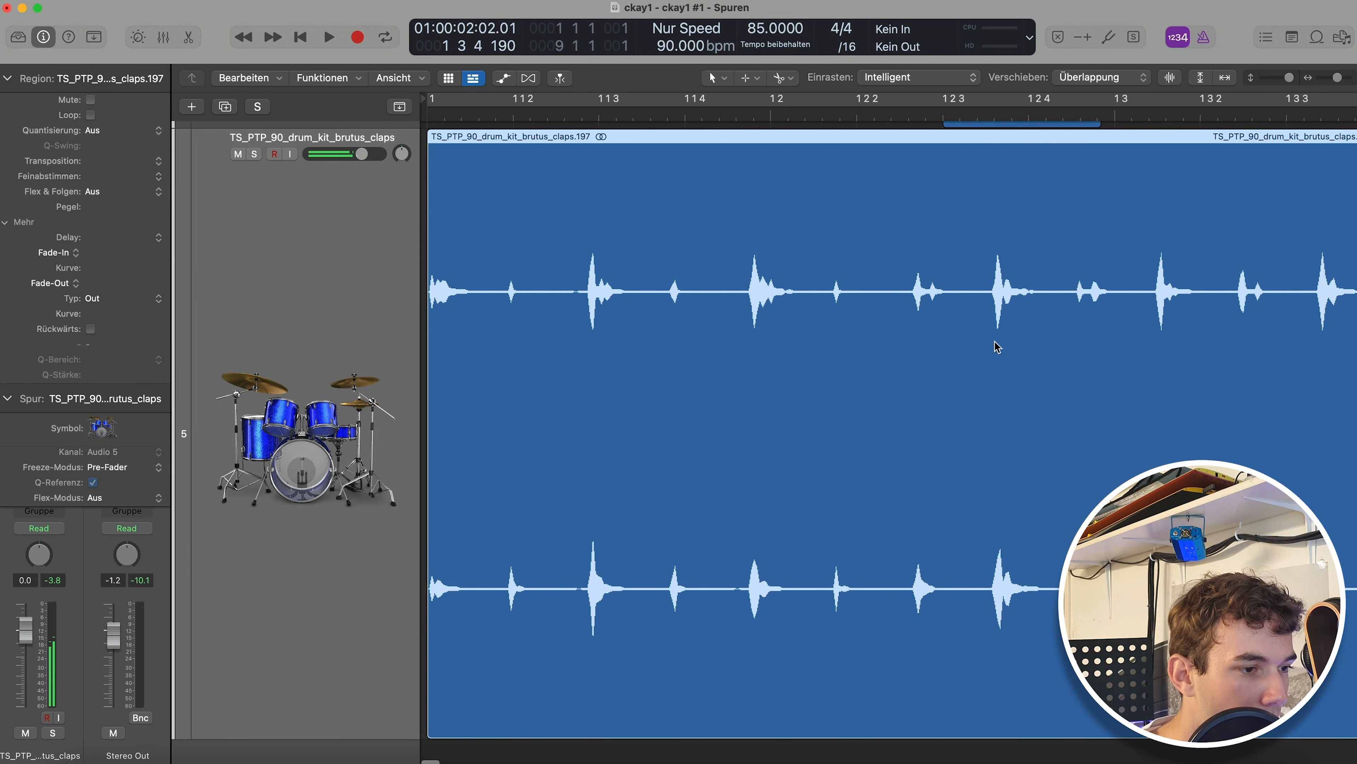
scroll(962, 267, "right", 2)
key("s")
key("Return")
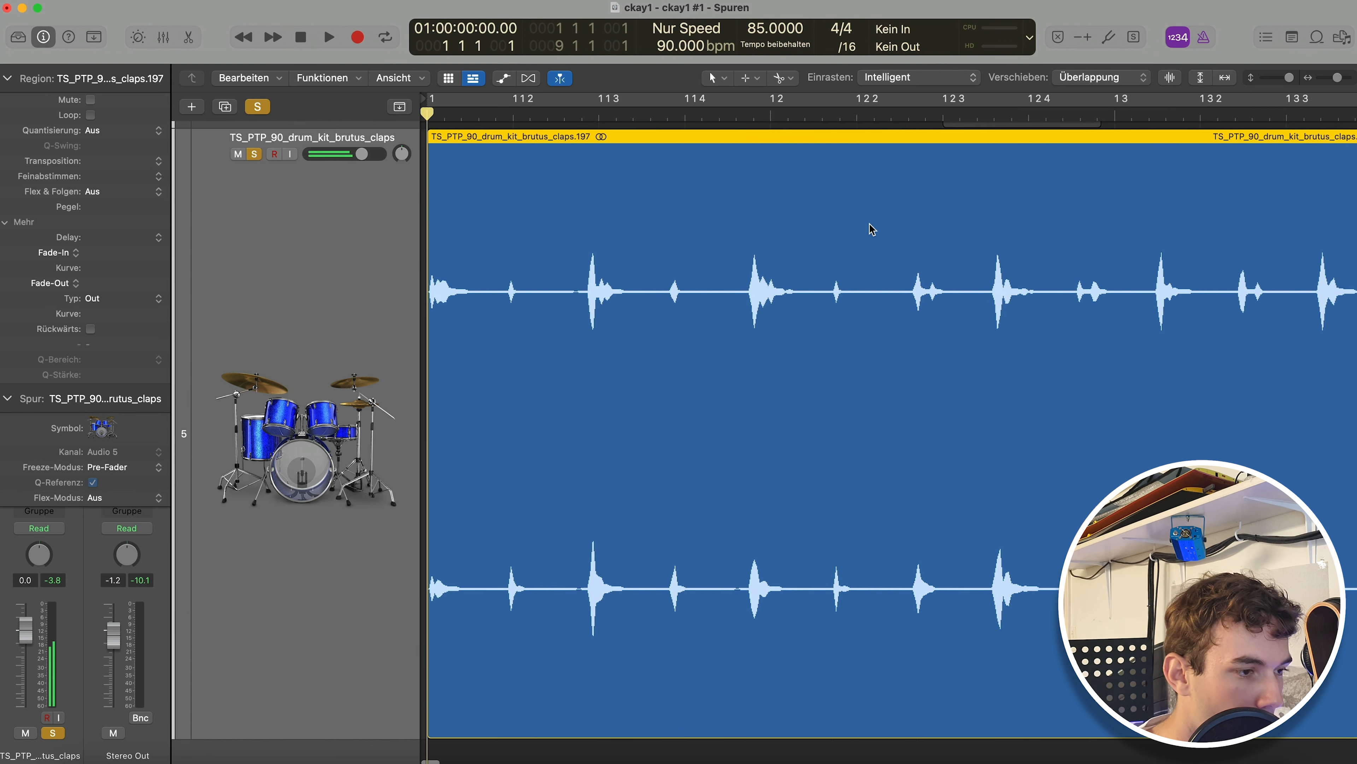
right_click(972, 283)
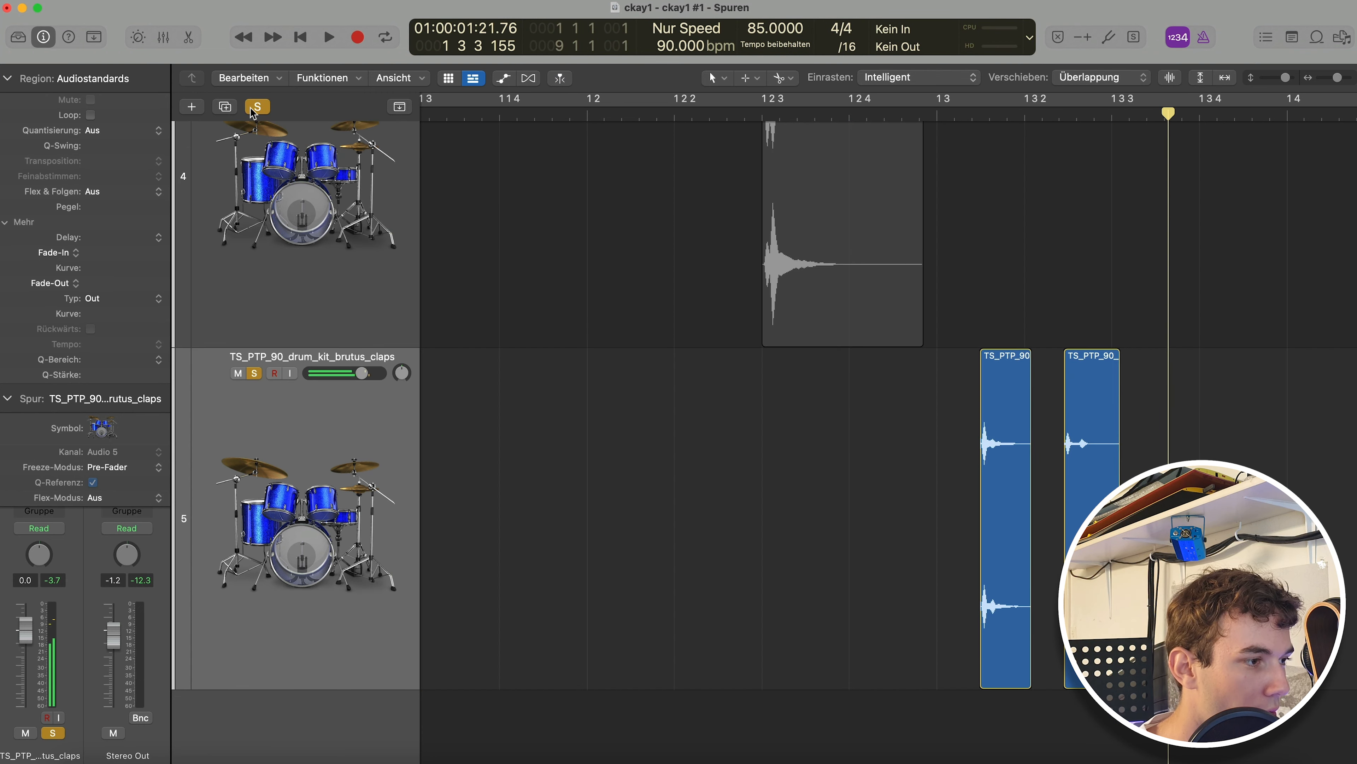
left_click(252, 110)
Copy the first isolated clap slice to position 1 4 2 1 and unmute the claps track.
scroll(500, 278, "down", 5)
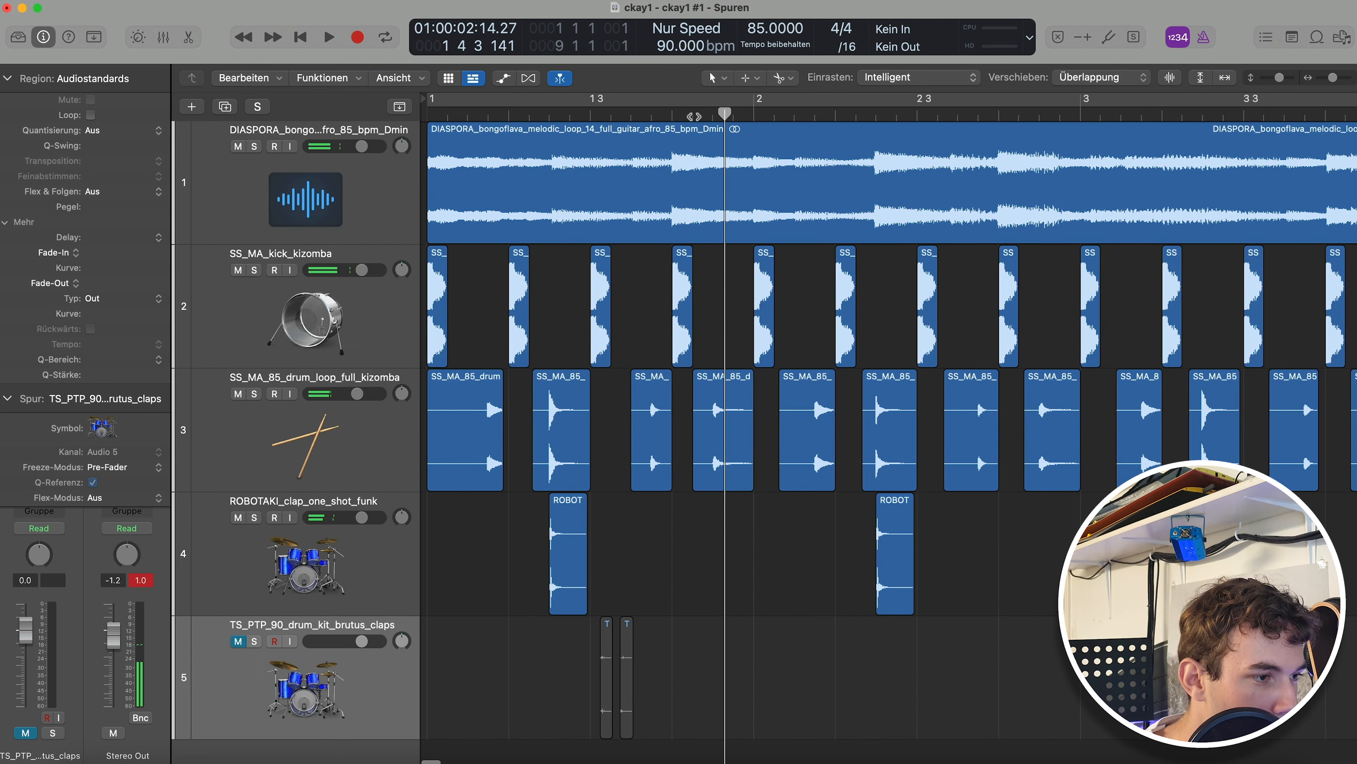
left_click(693, 116)
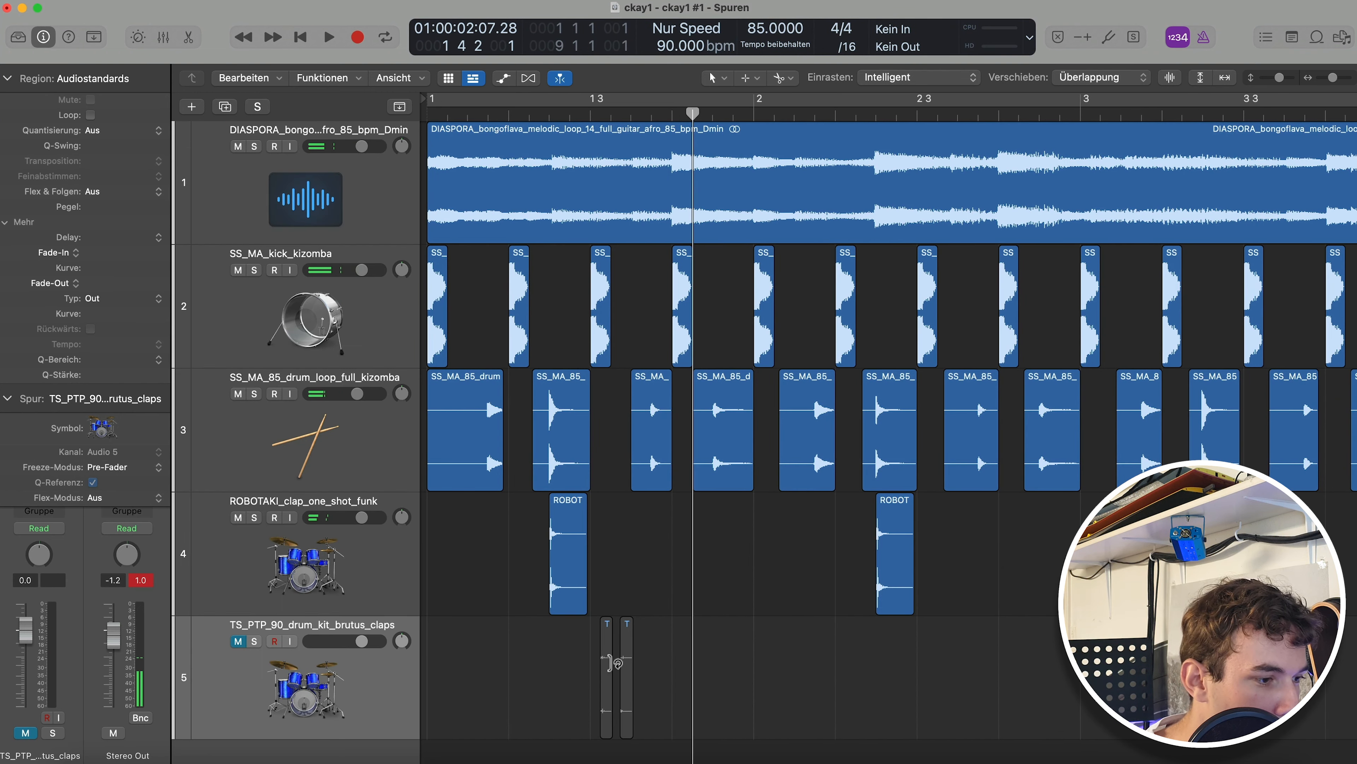
left_click_drag(606, 673, 696, 677)
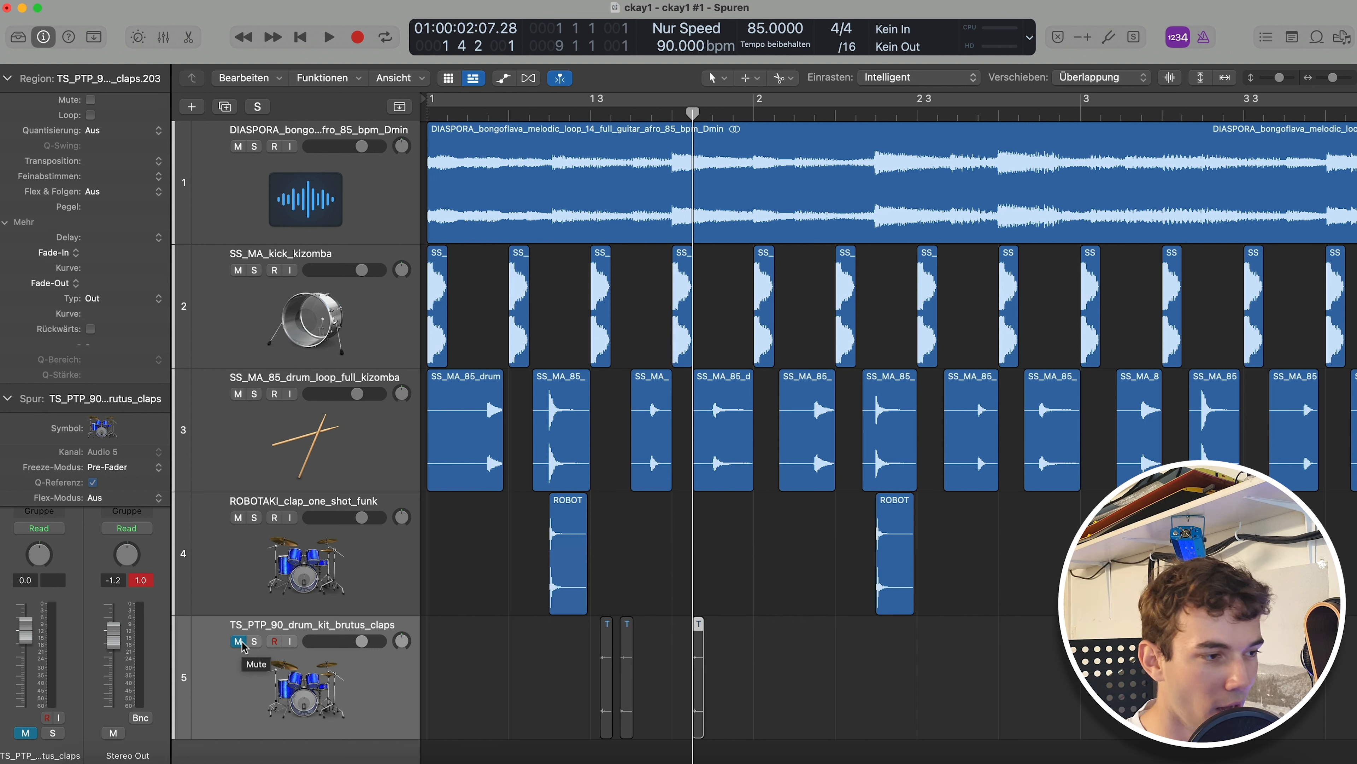
left_click(238, 641)
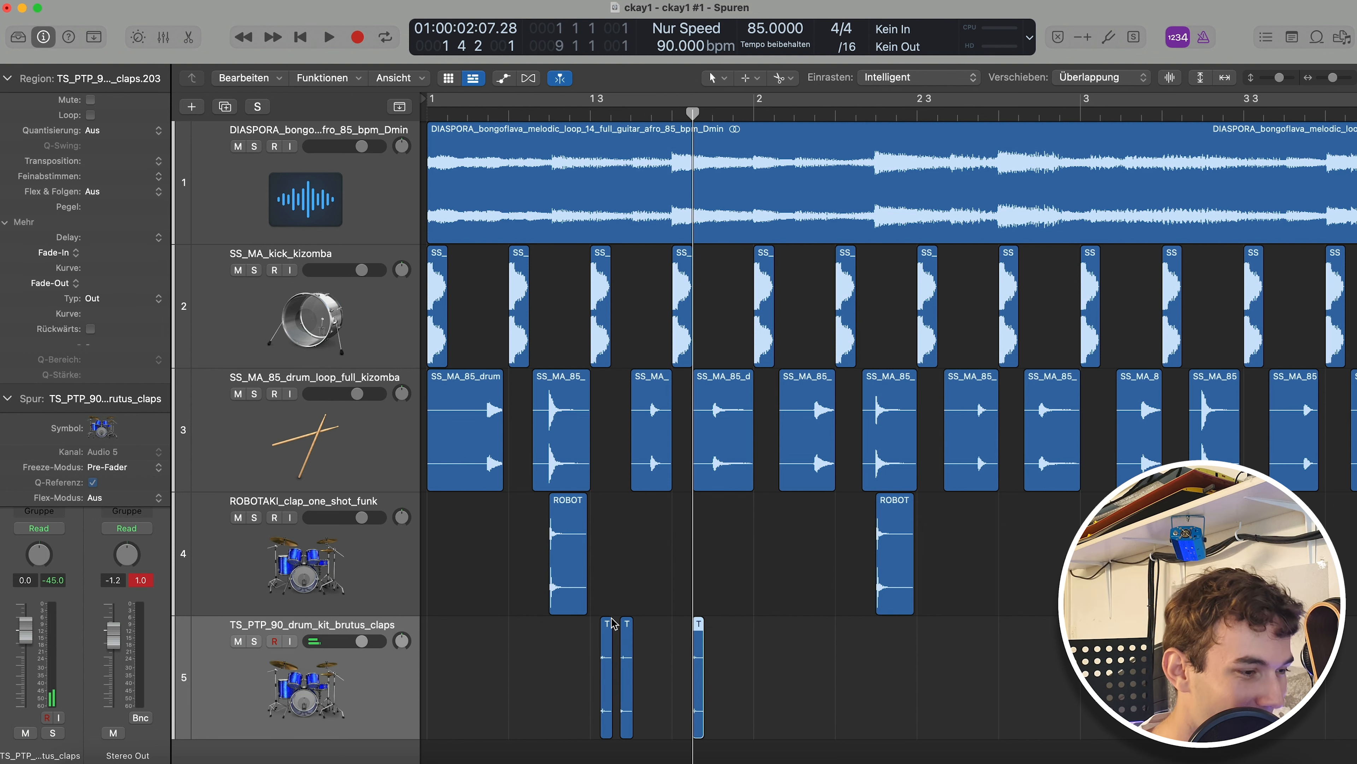
Mute the two original clap slices after beat 3 of bar 1.
left_click(618, 659)
left_click_drag(618, 659, 635, 650)
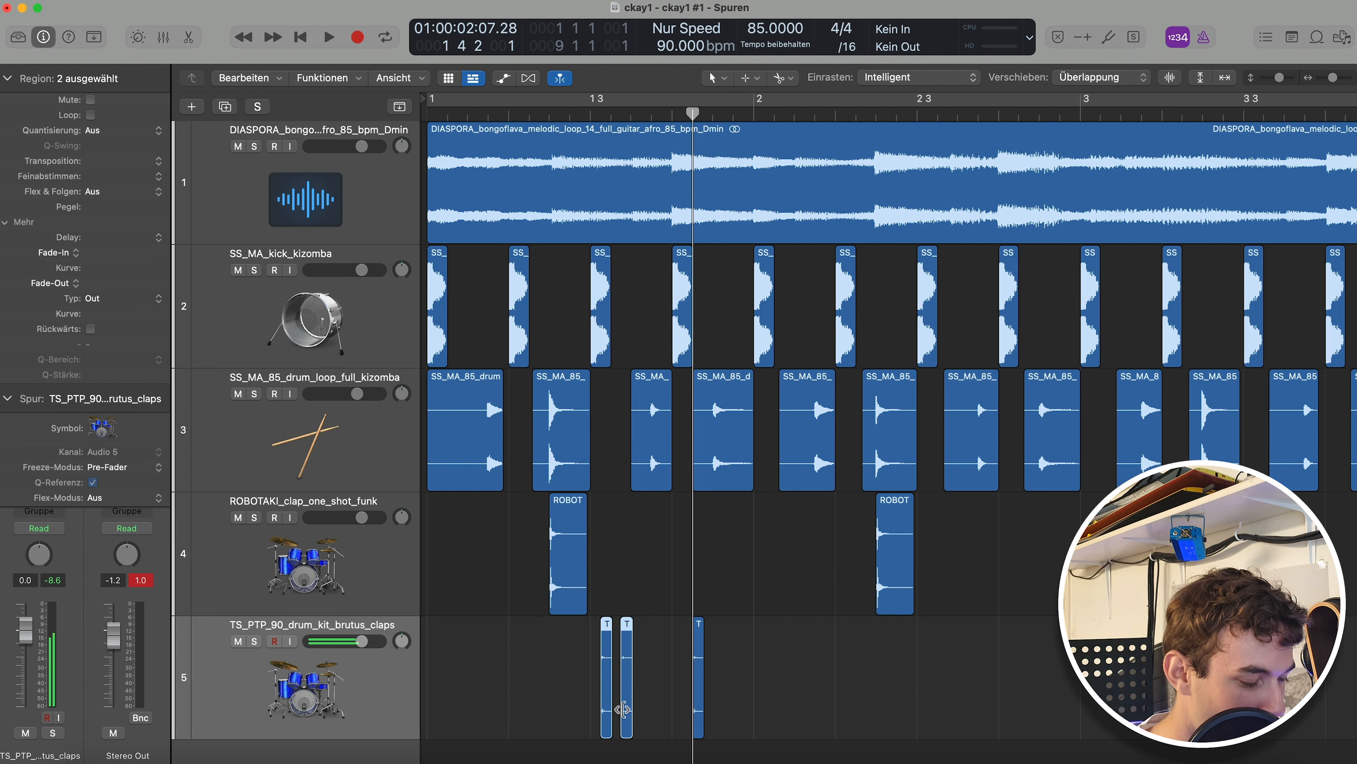
key("ctrl+m")
Compare the copied clap's position up close with the grid points 1 4 1 1, 1 4 2 1 and 1 4 3 1.
key("Return")
scroll(678, 468, "up", 5)
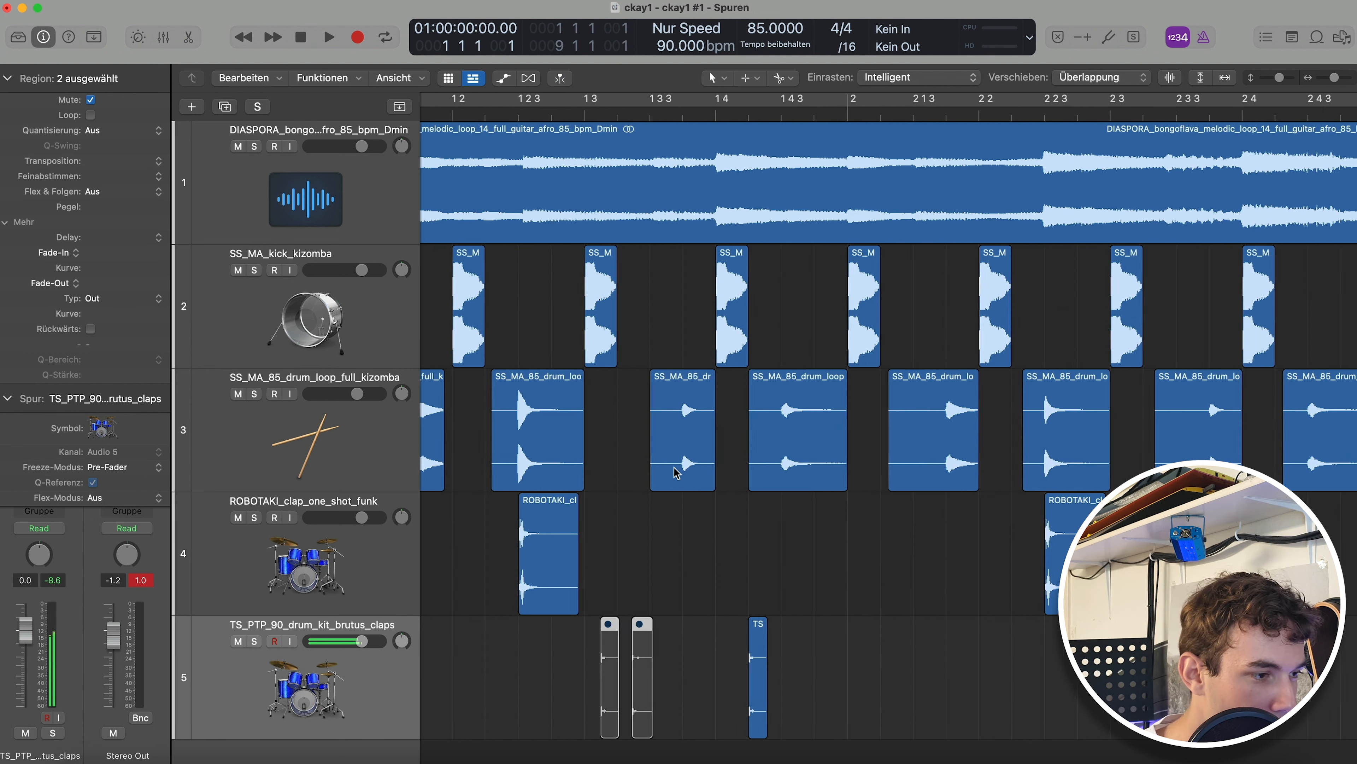
scroll(685, 477, "up", 2)
left_click(870, 113)
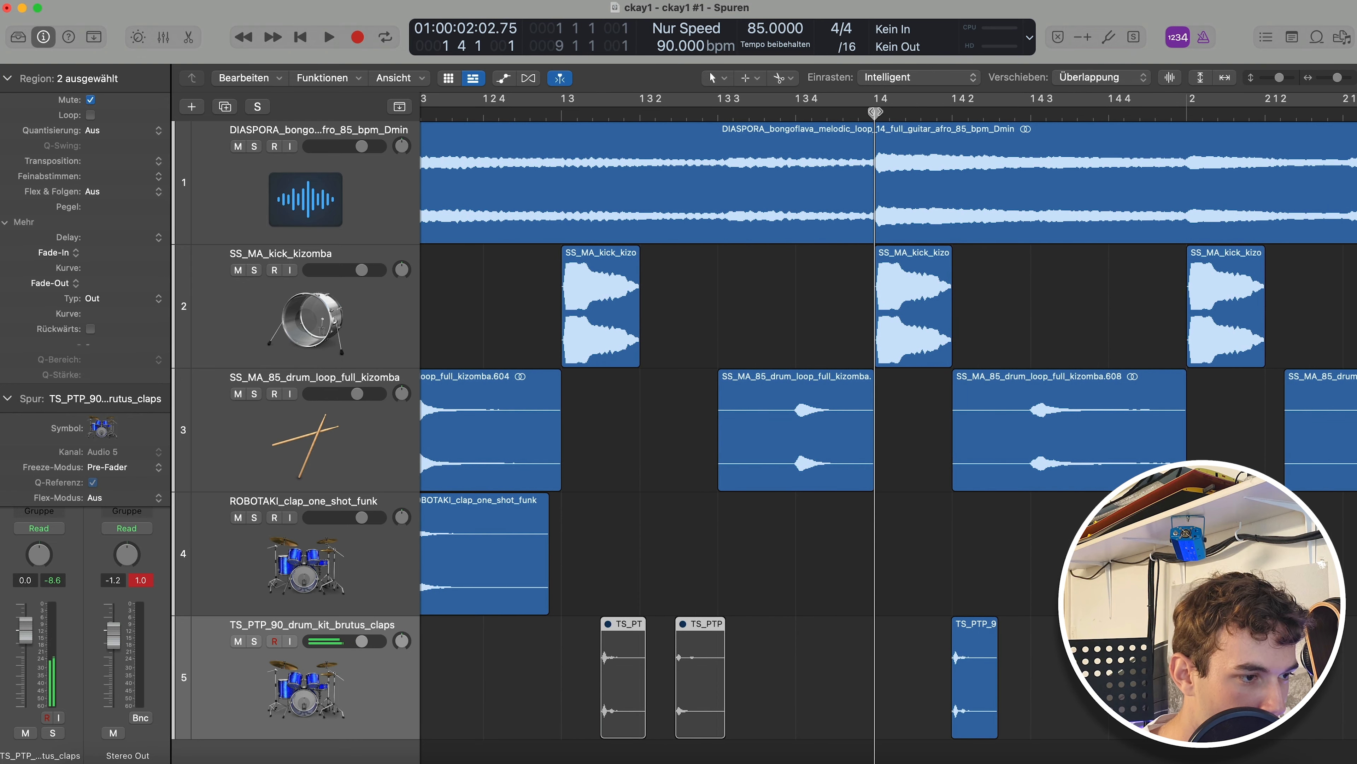
left_click(953, 113)
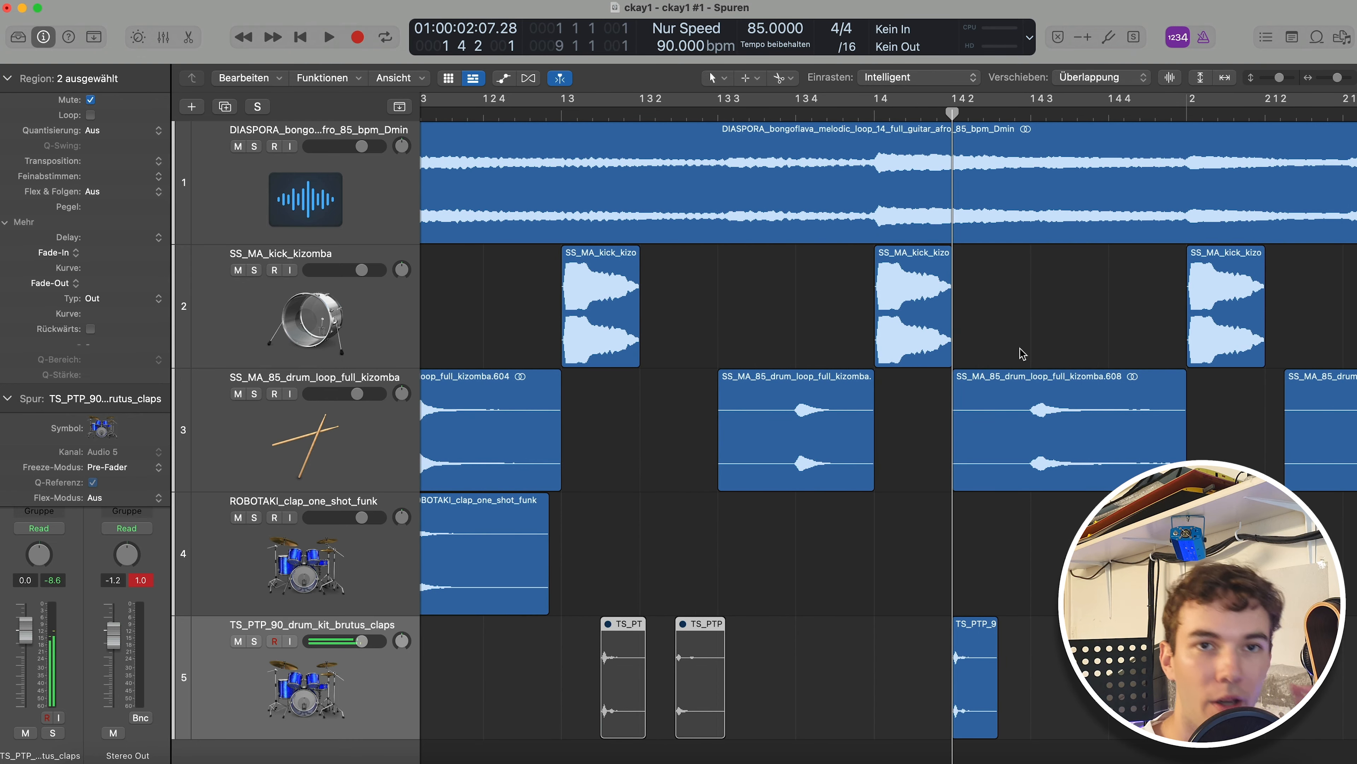
left_click(1031, 113)
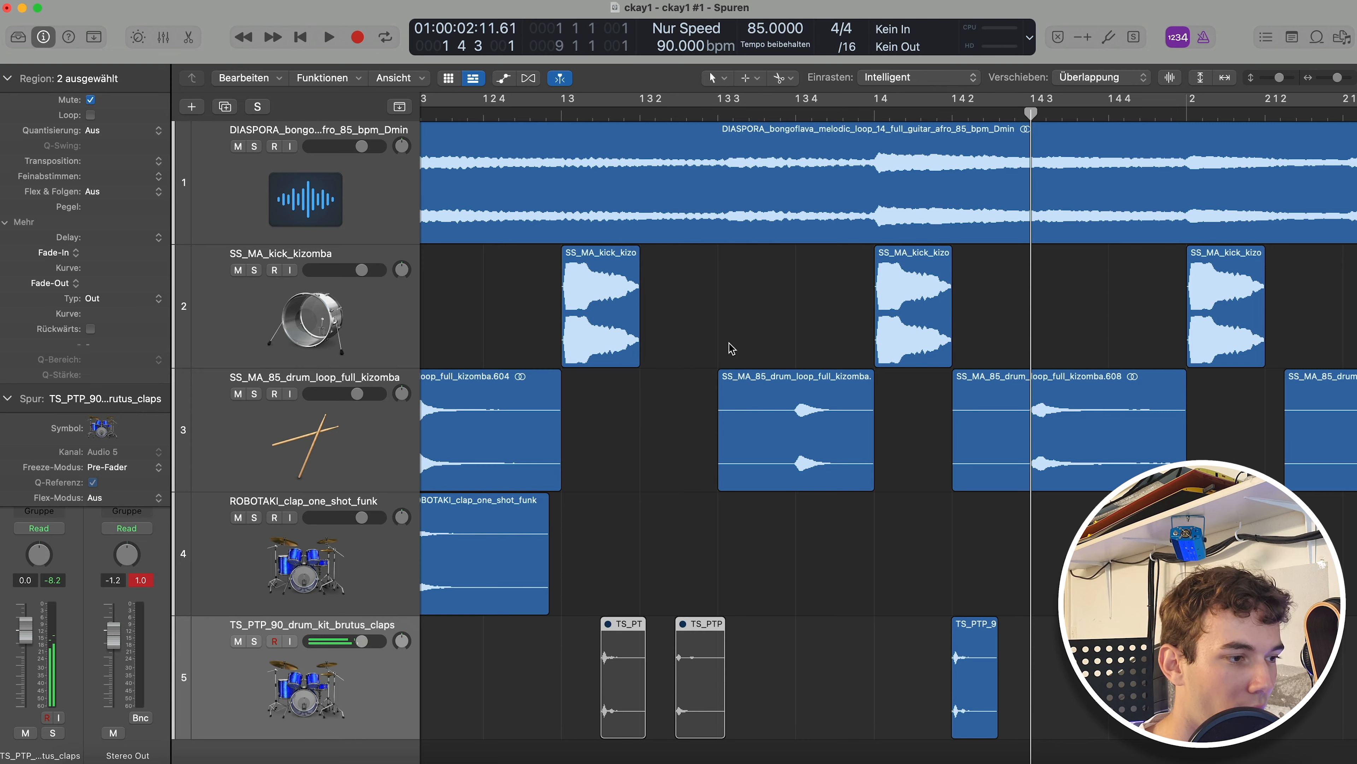
Play bar 1 to hear the copied clap slice together with the kick, snare and one-shot clap.
scroll(721, 331, "down", 3)
left_click(685, 318)
scroll(695, 347, "down", 5)
scroll(771, 410, "up", 3)
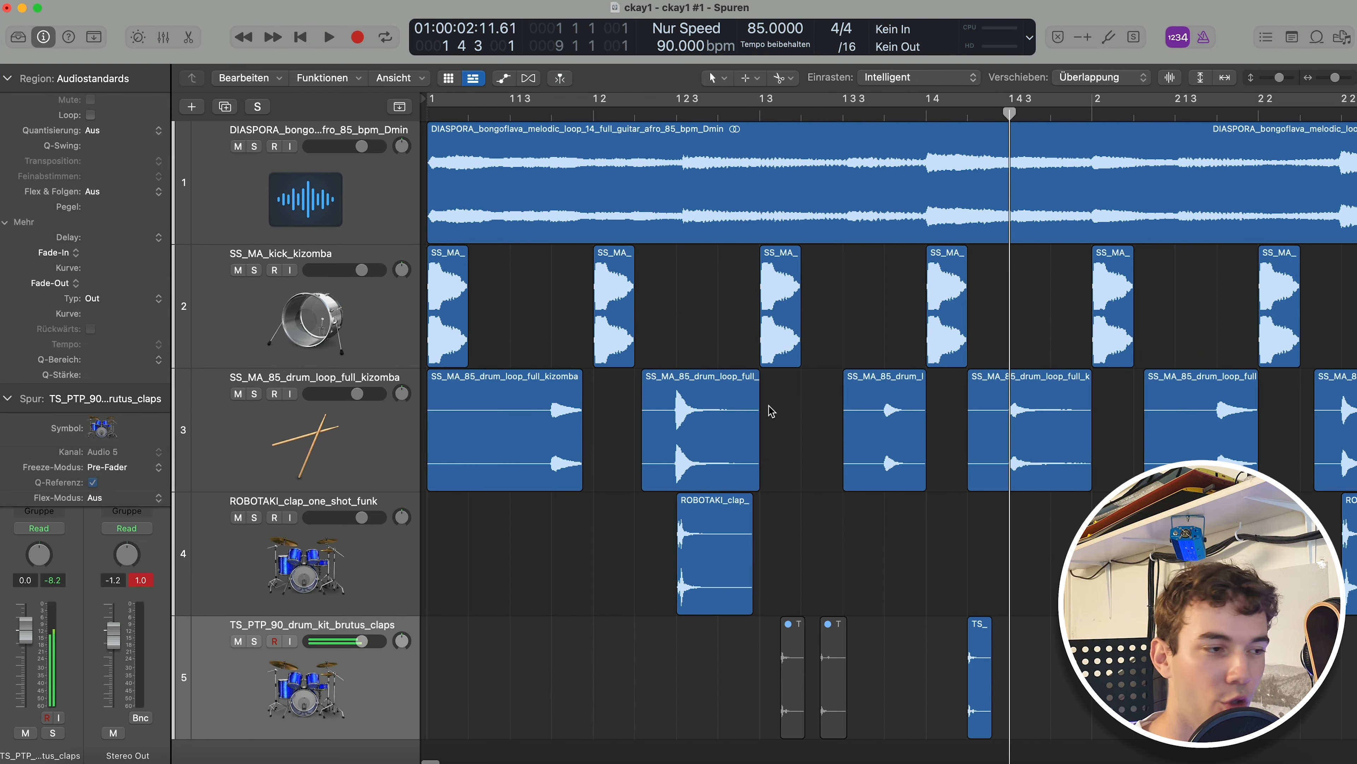
key("space")
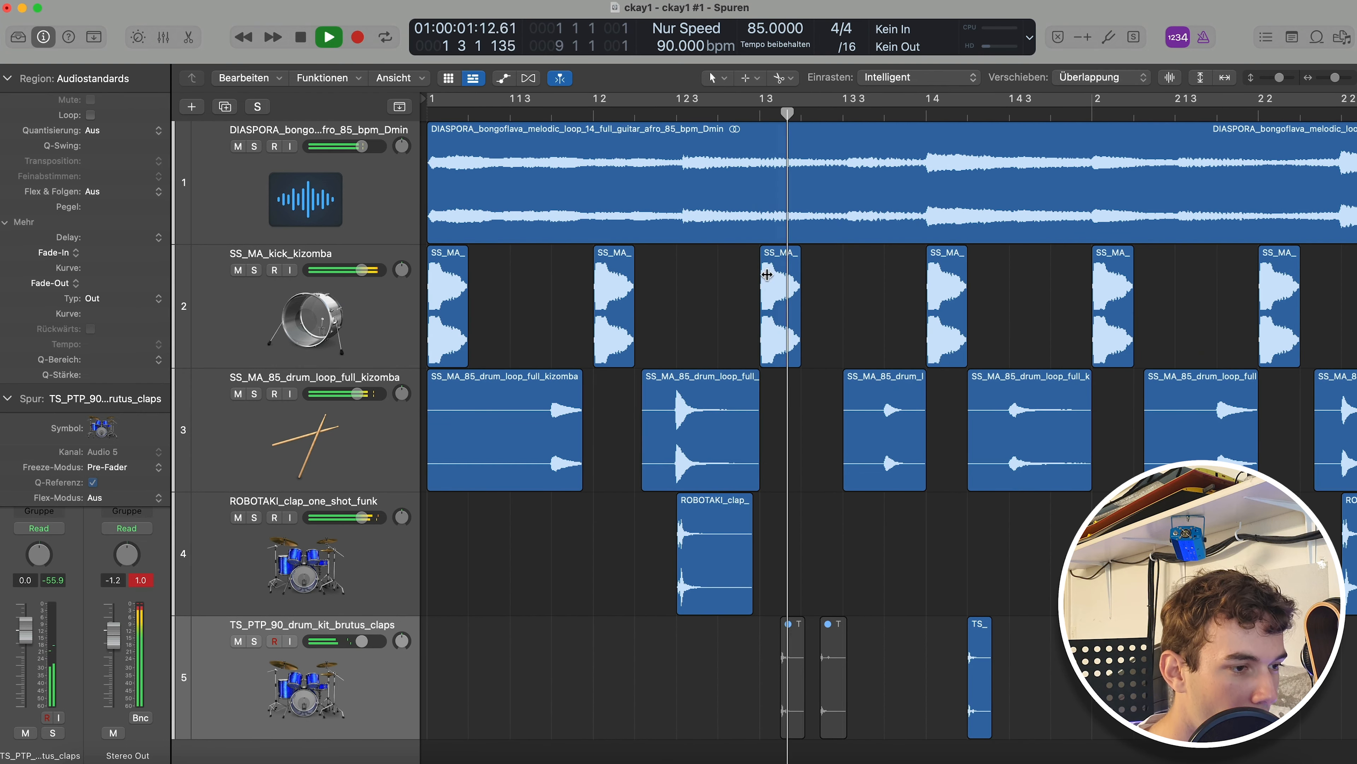
key("space")
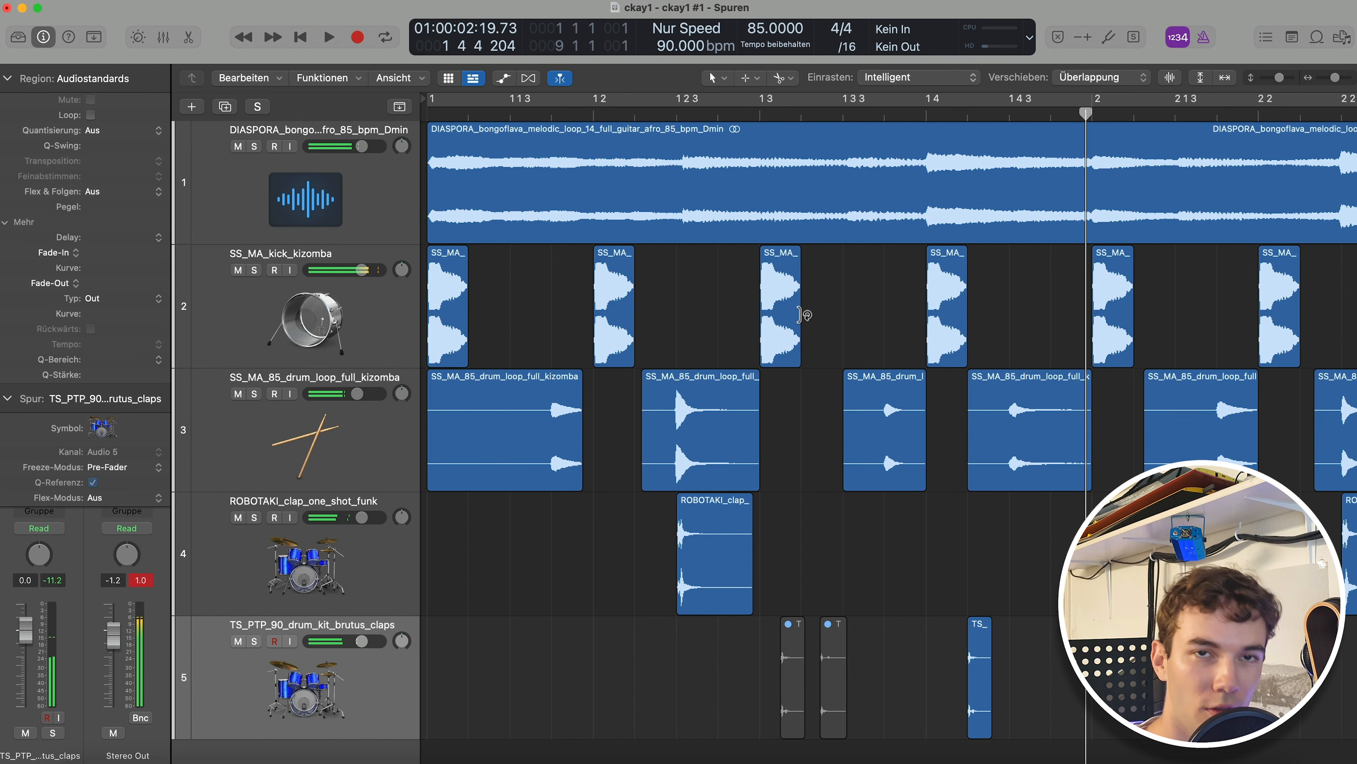
scroll(808, 620, "up", 3)
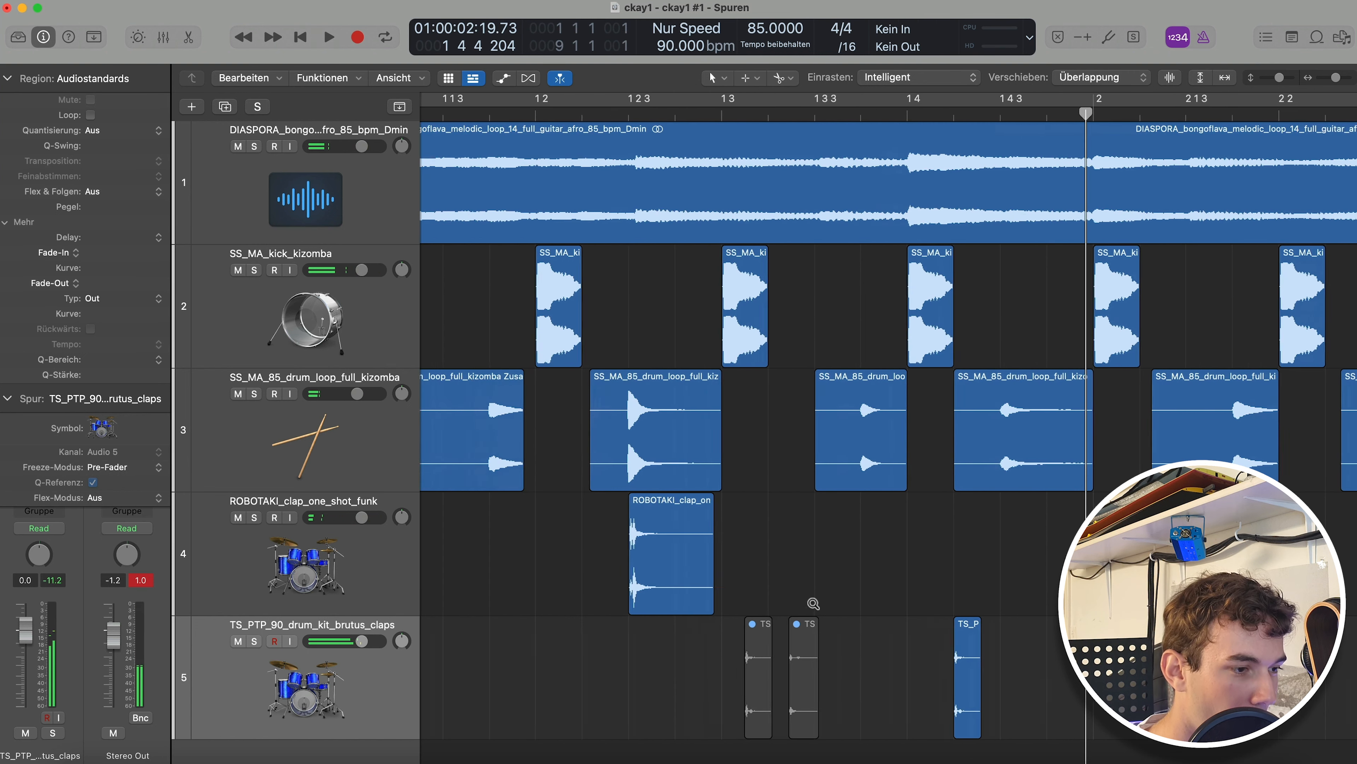
Delete the two muted clap slices in bar 1 and copy the kept slice to 1 1 2 1 and 2 1 2 1.
scroll(808, 565, "down", 3)
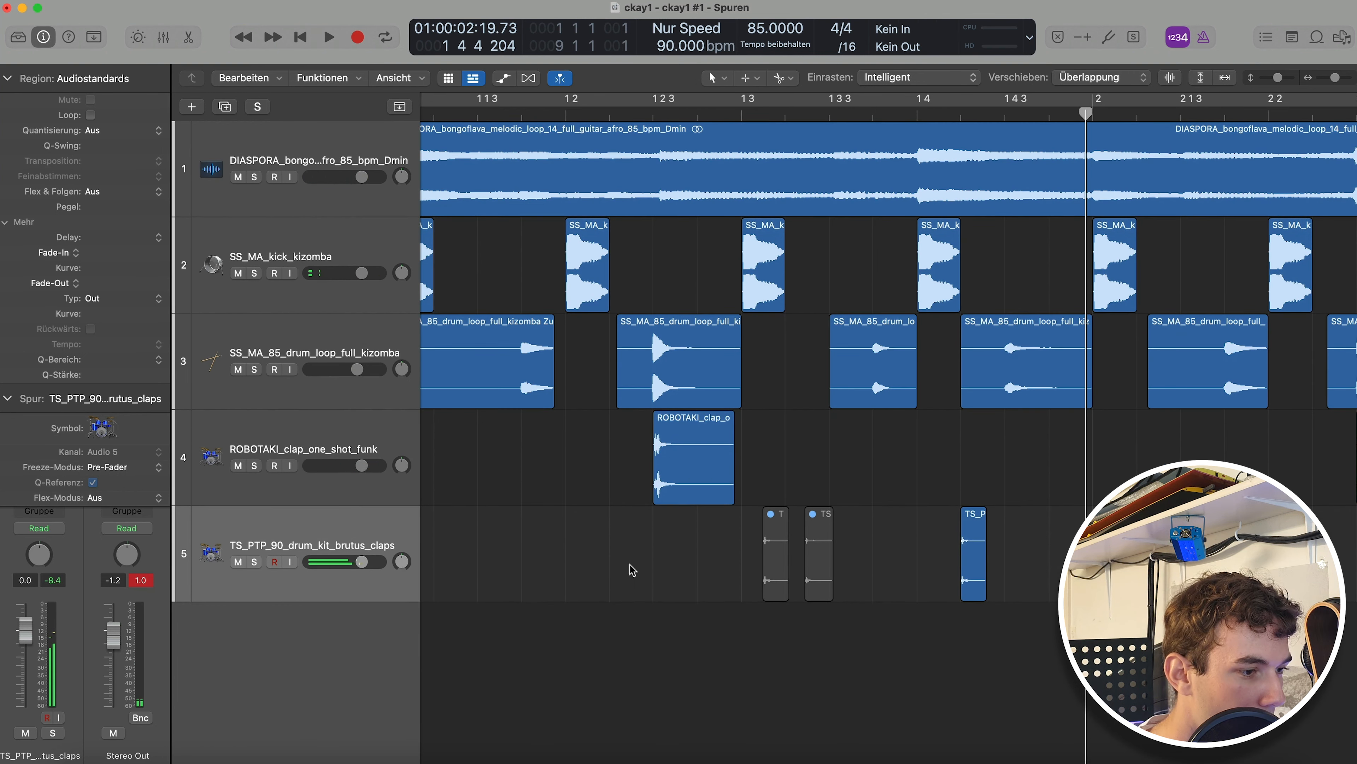
scroll(632, 569, "down", 3)
left_click_drag(683, 583, 780, 589)
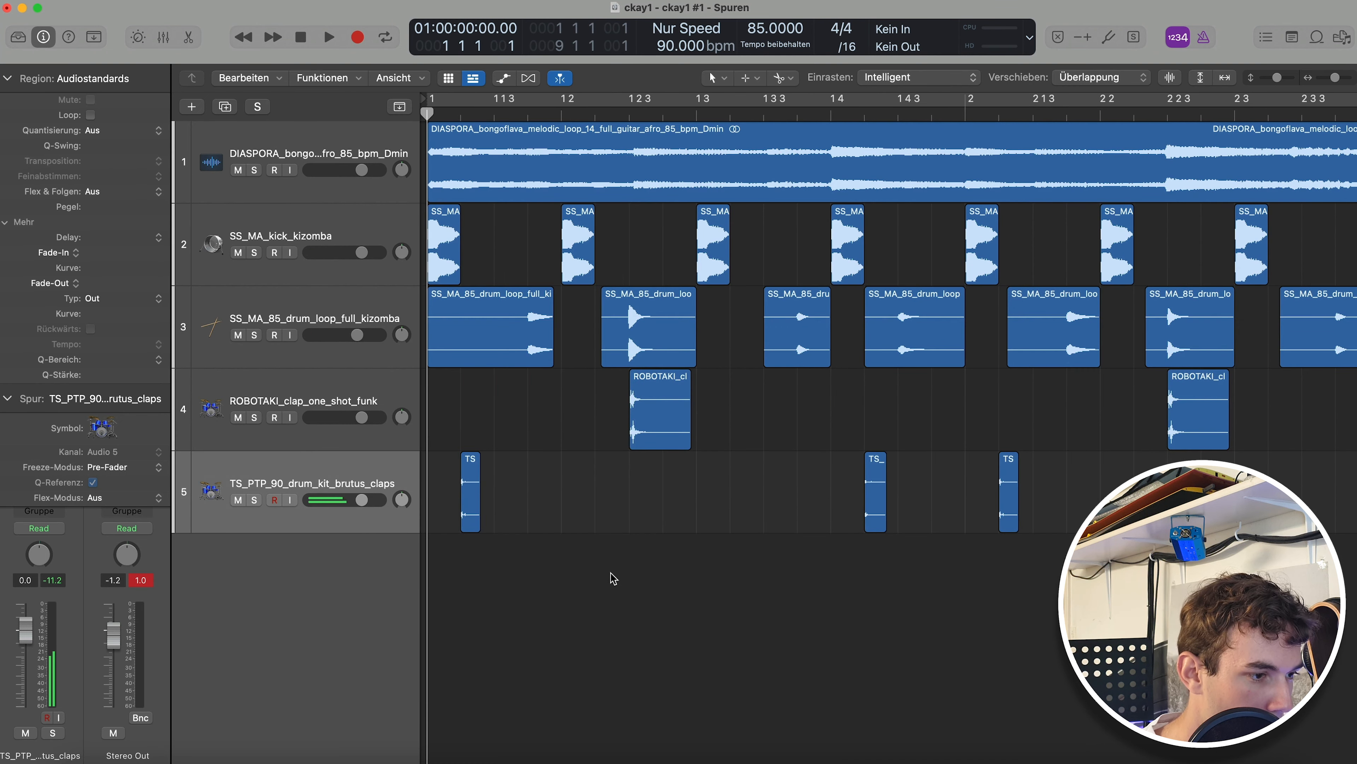
Play the beat from the start and raise the claps track's volume to 2.8 dB.
key("space")
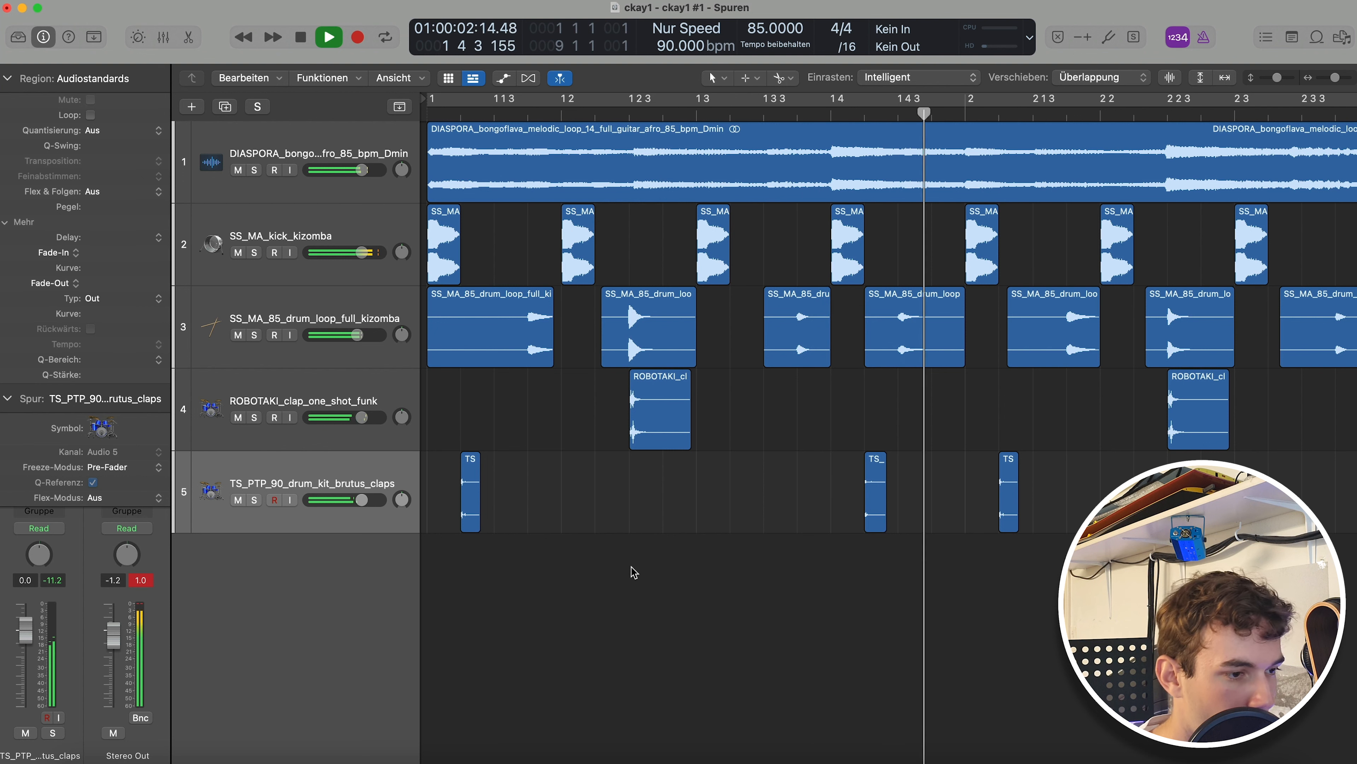
key("space")
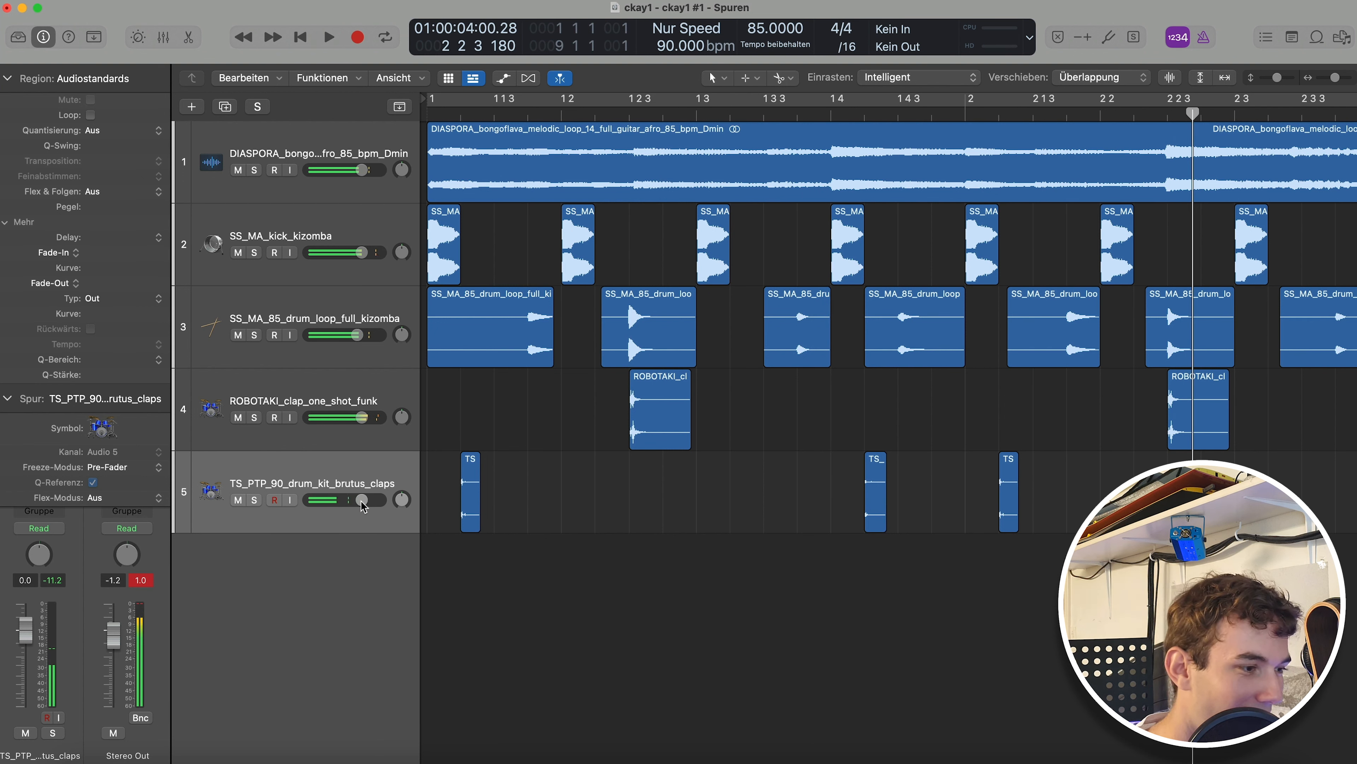
left_click_drag(362, 500, 384, 505)
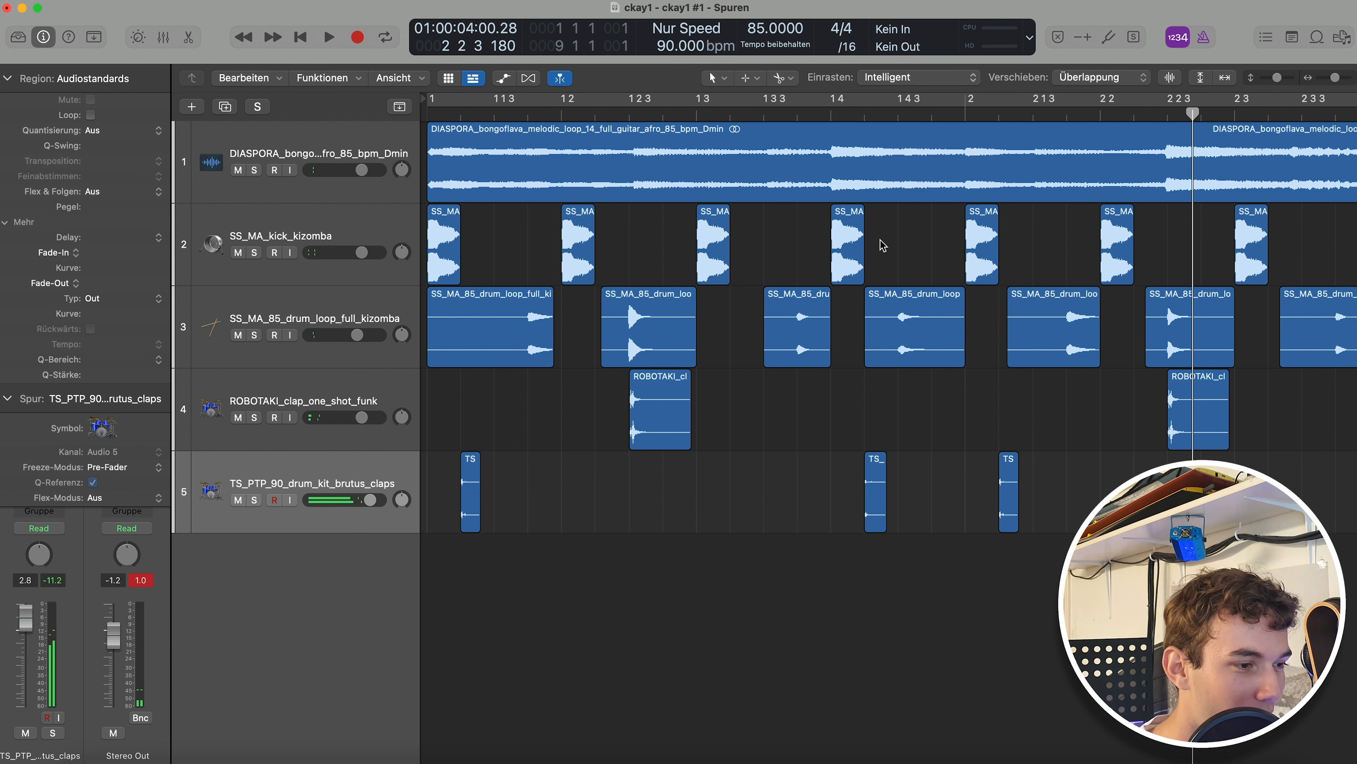
Copy the clap slice after beat 4 through the following bars, ending with a paste at 8 4 2 1.
left_click(875, 511)
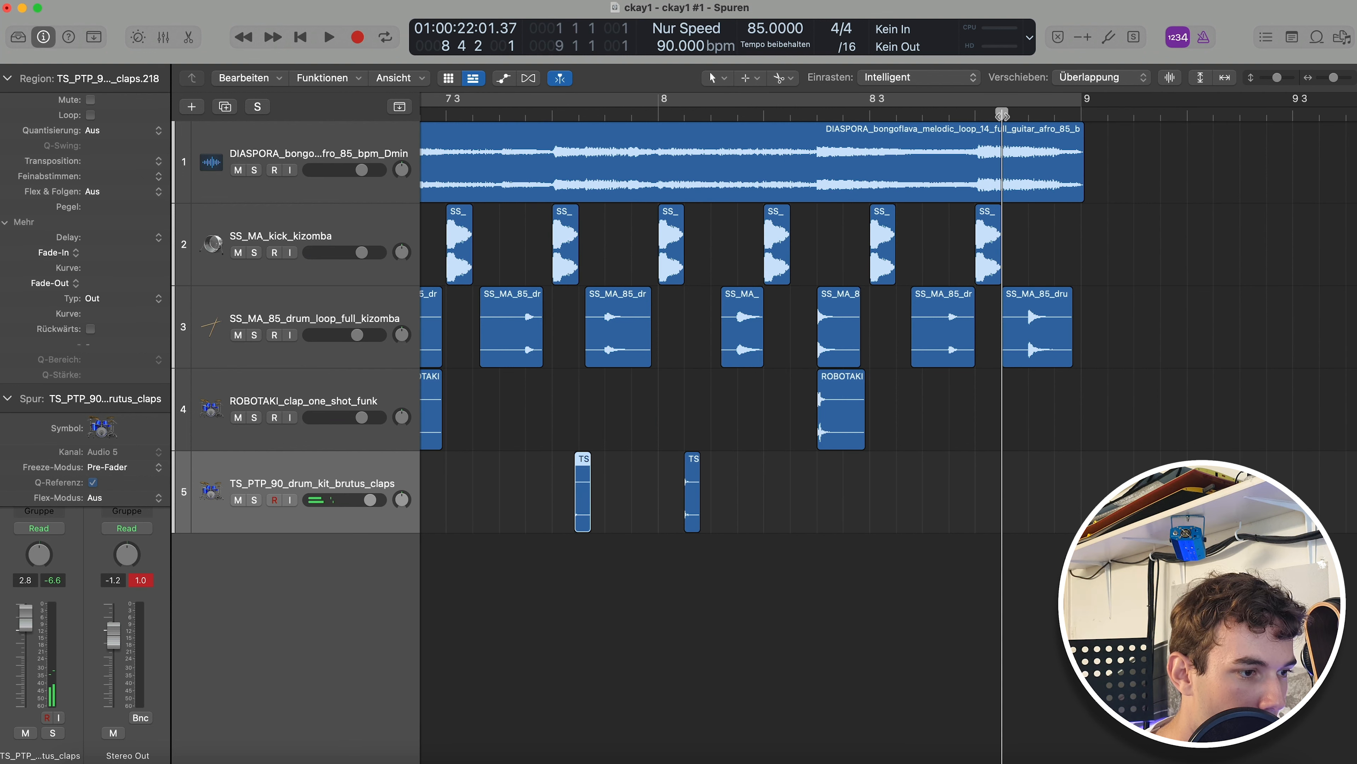
key("super+v")
left_click(940, 497)
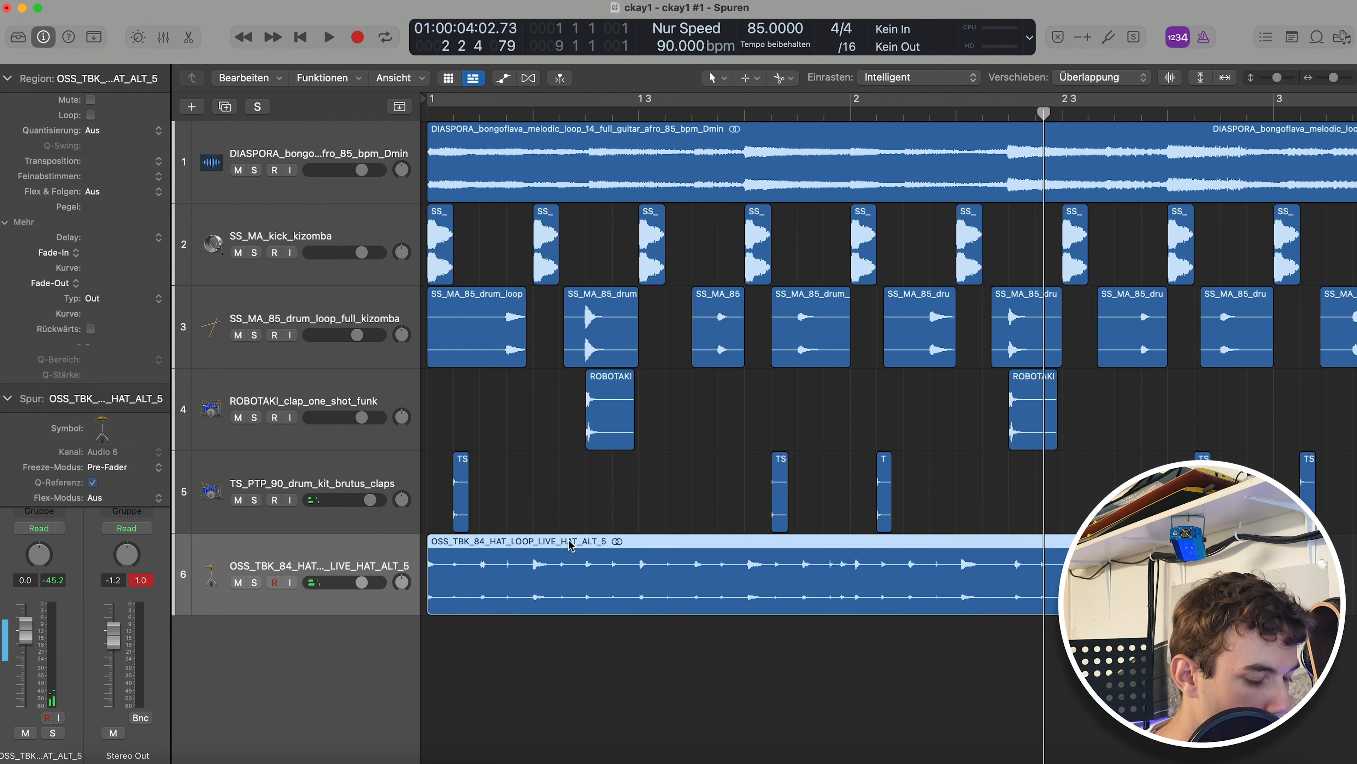
Play the live hat loop together with the guitar, kick, snare and claps from the start of bar 1.
key("Return")
key("space")
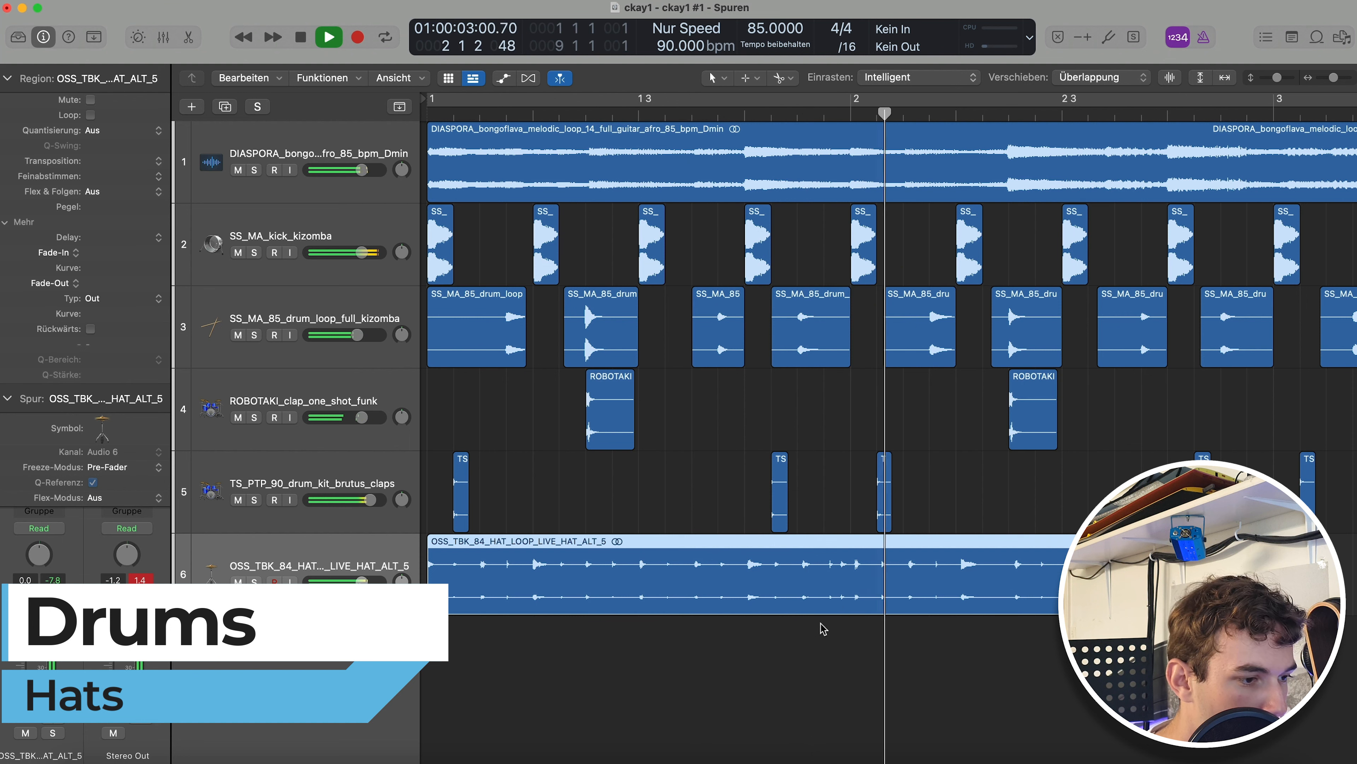
key("space")
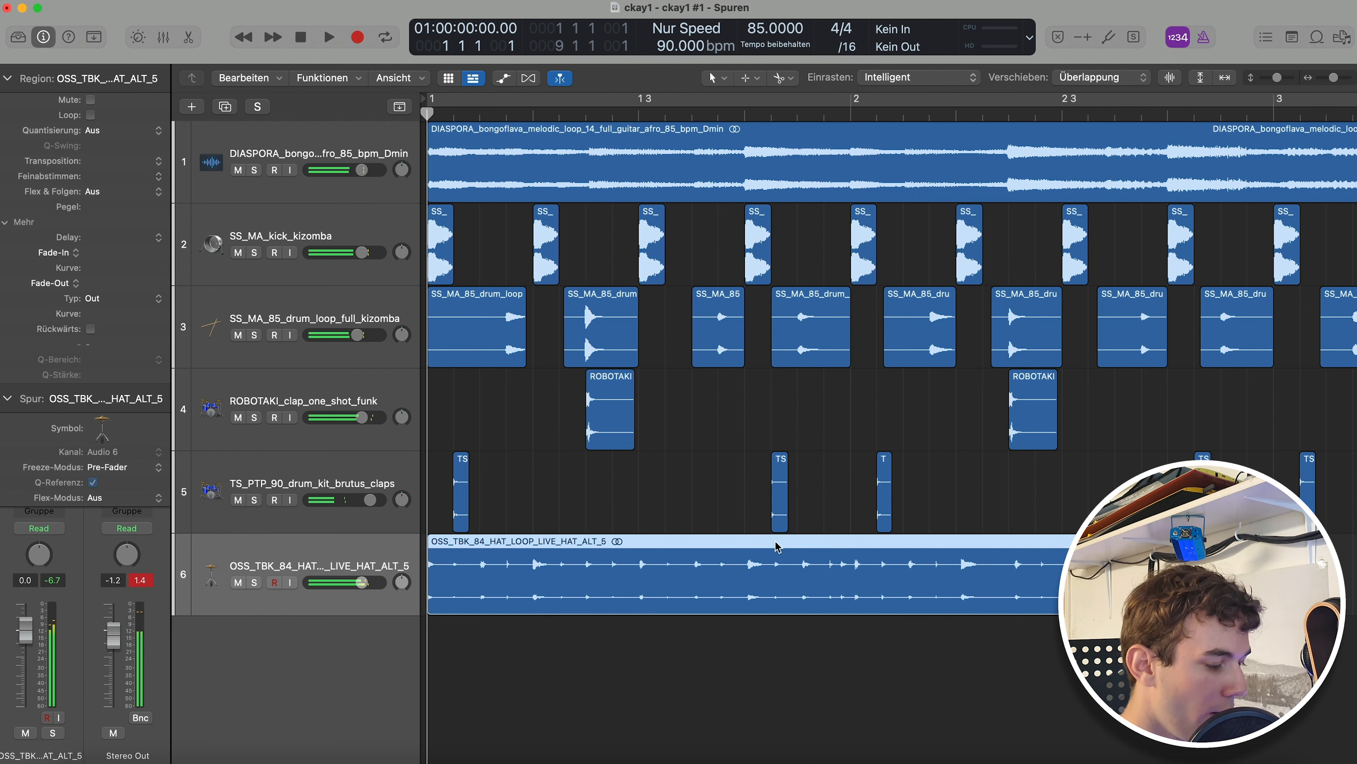
Cut the hat loop just after the loud hit on beat 2 of bar 1.
key("super+Down")
scroll(694, 603, "down", 3)
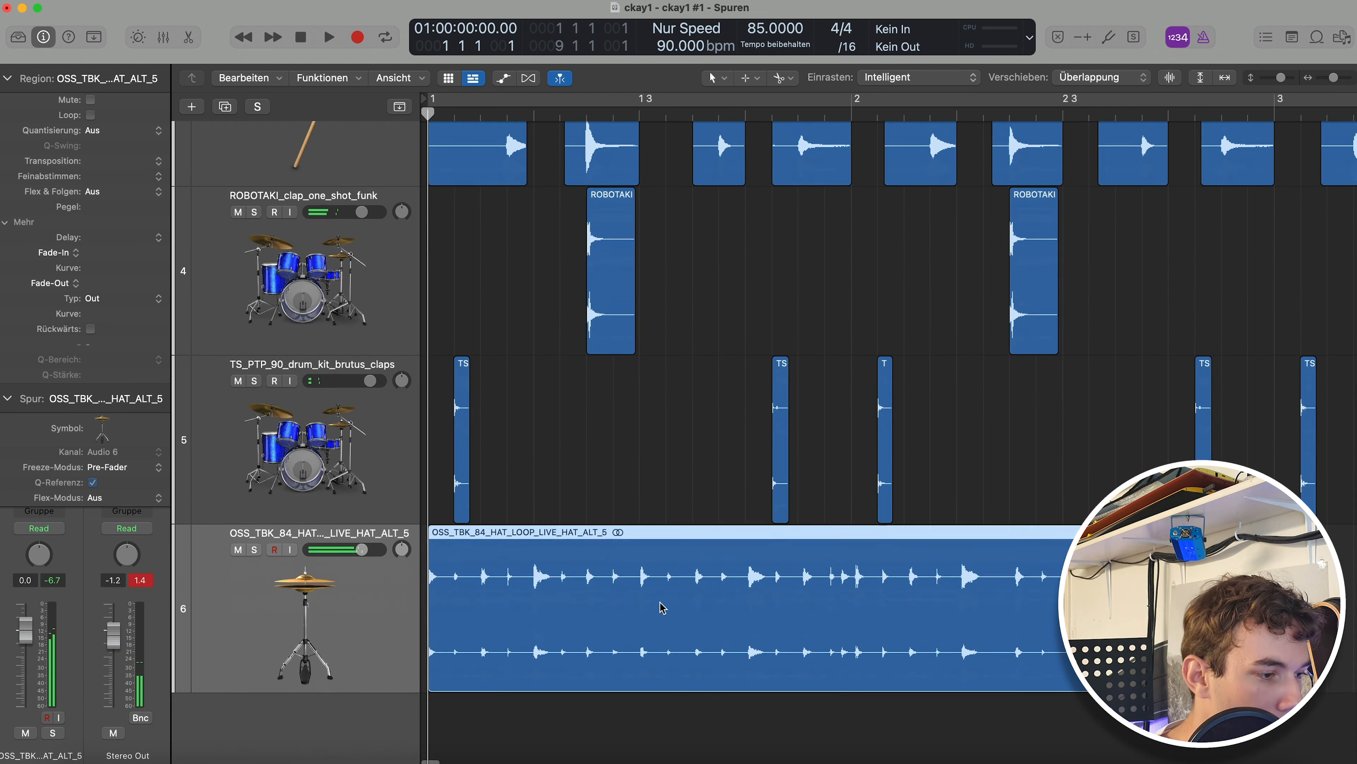
key("super+Right")
left_click(550, 580, "super")
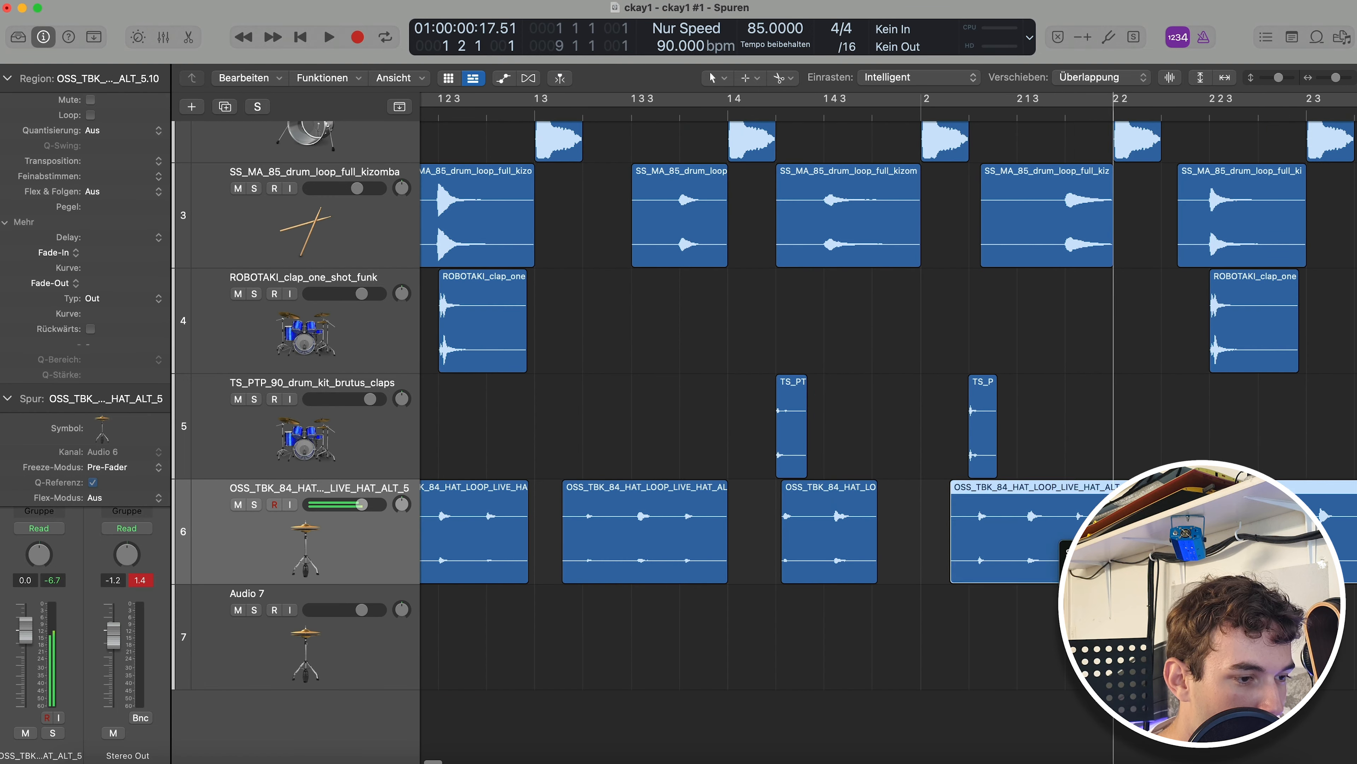
Cut the hat loop at 2 2 1 1 and 2 2 2 1 and delete the slice between the cuts.
left_click(1113, 529, "super")
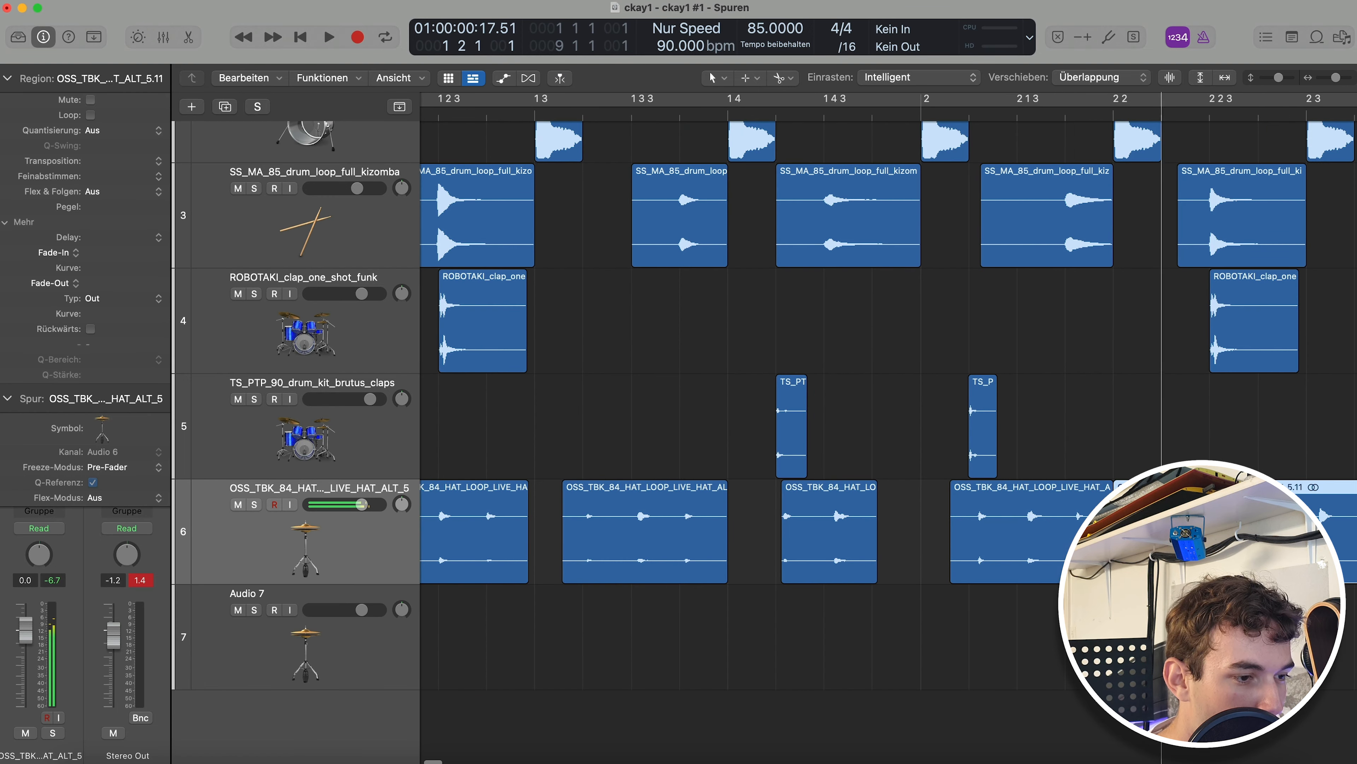
left_click(1162, 529, "super")
left_click(1139, 529)
key("BackSpace")
scroll(1138, 529, "right", 5)
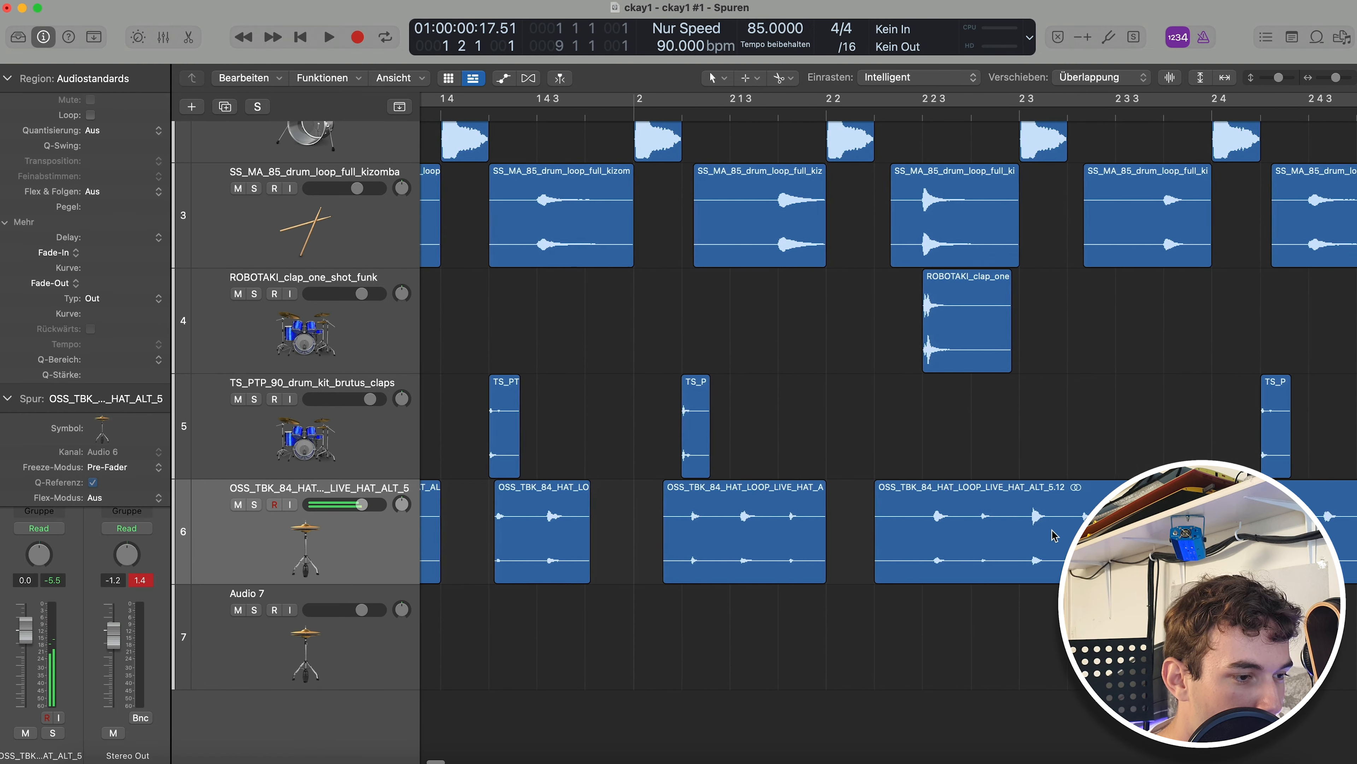
Cut out and delete the loud hat hit just after beat 3 of bar 2.
left_click(1044, 529, "super")
left_click(1080, 529, "super")
left_click(1061, 530)
key("BackSpace")
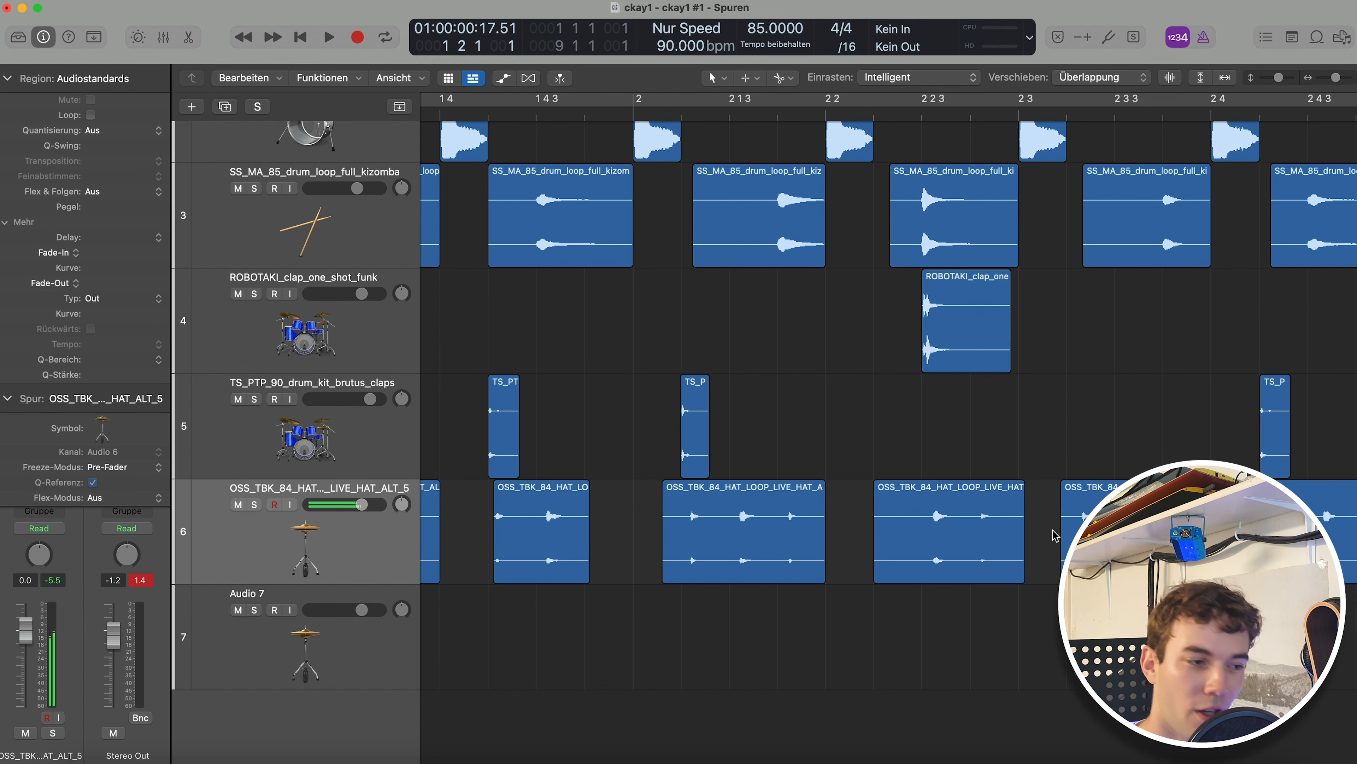
Lower the hat loop track's volume to -10.0 dB and play the chopped hats with the beat from bar 1.
scroll(887, 407, "up", 2)
scroll(887, 407, "right", 5)
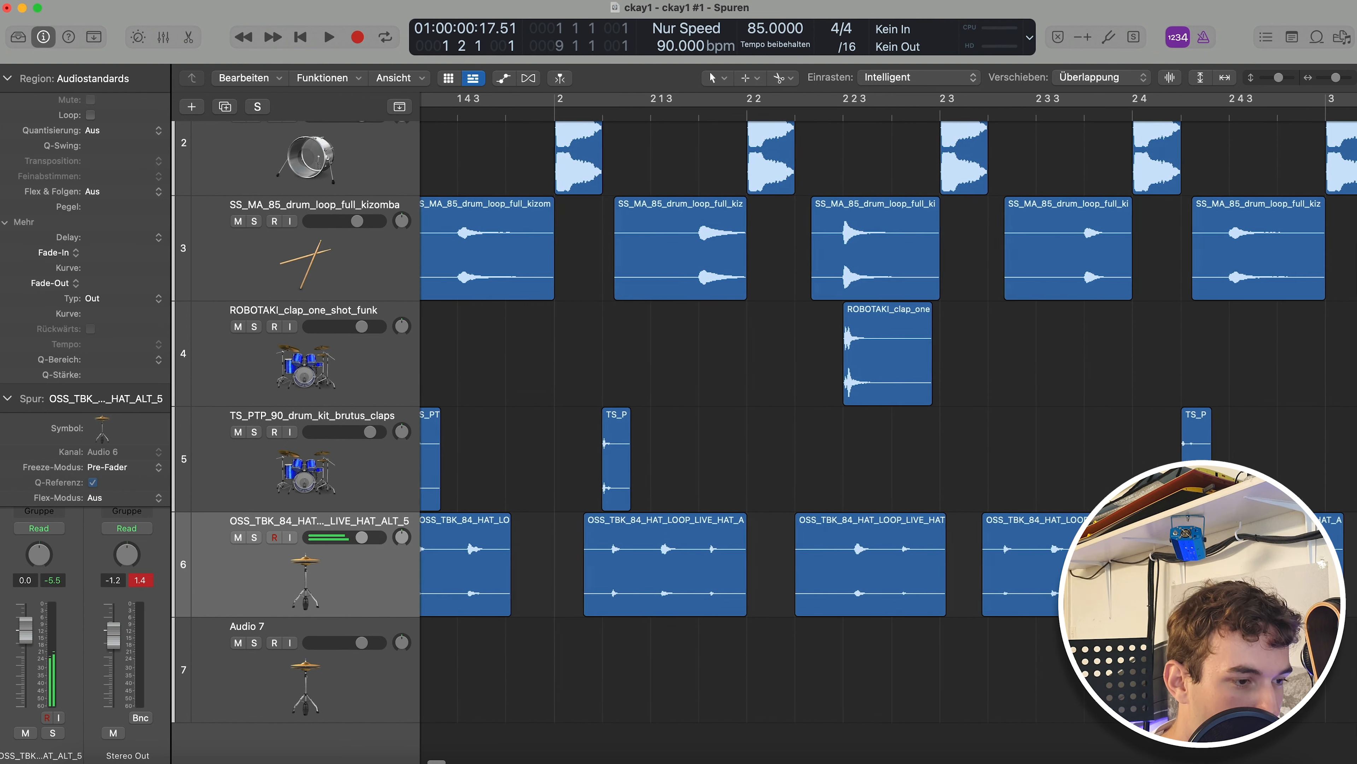
scroll(727, 470, "down", 5)
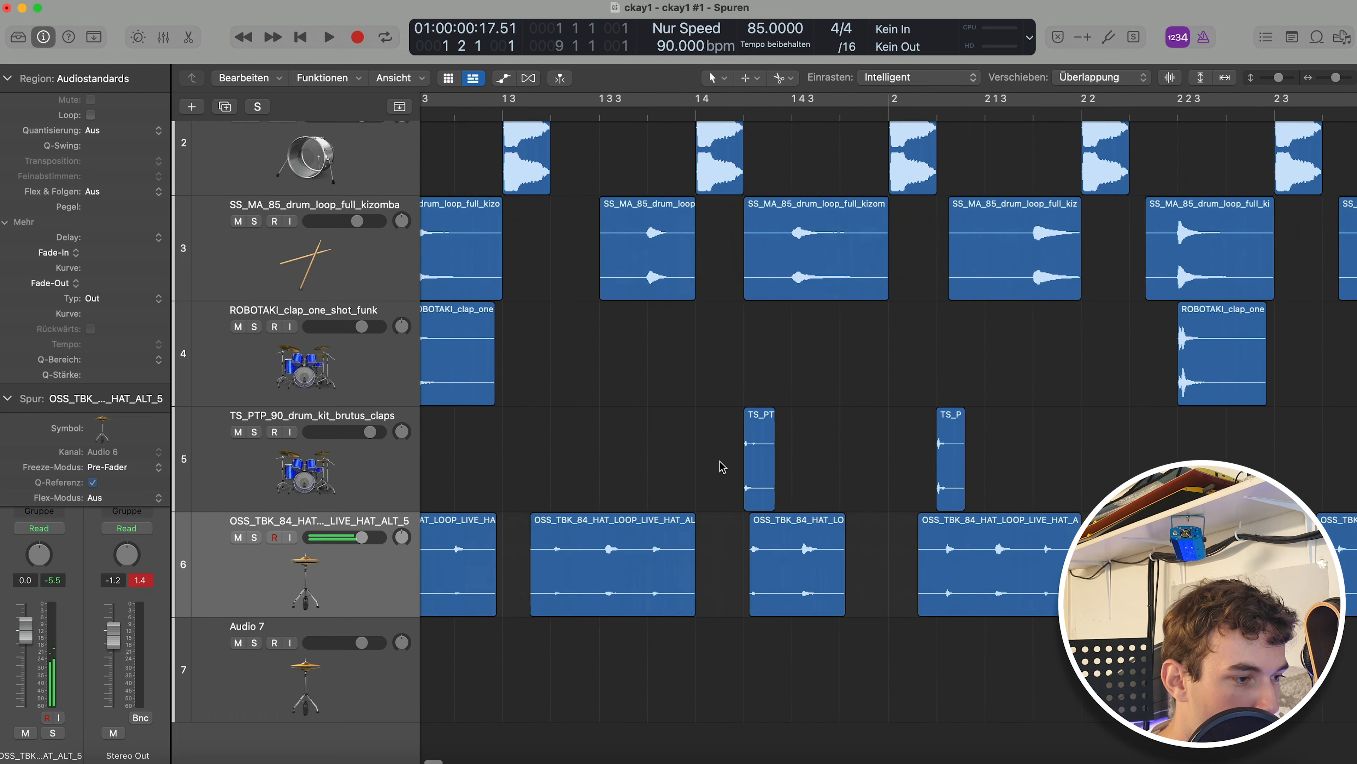
scroll(689, 464, "down", 6)
left_click_drag(362, 537, 337, 537)
key("Return")
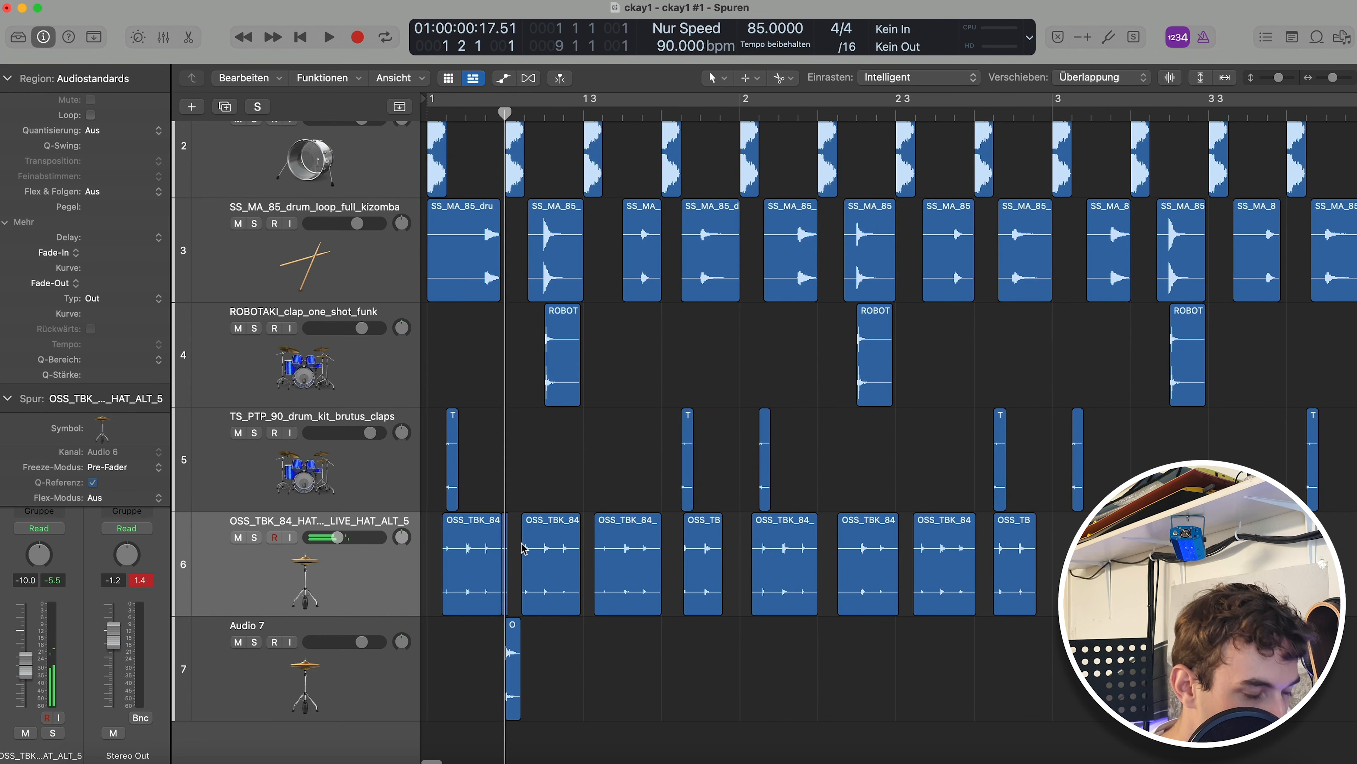
key("space")
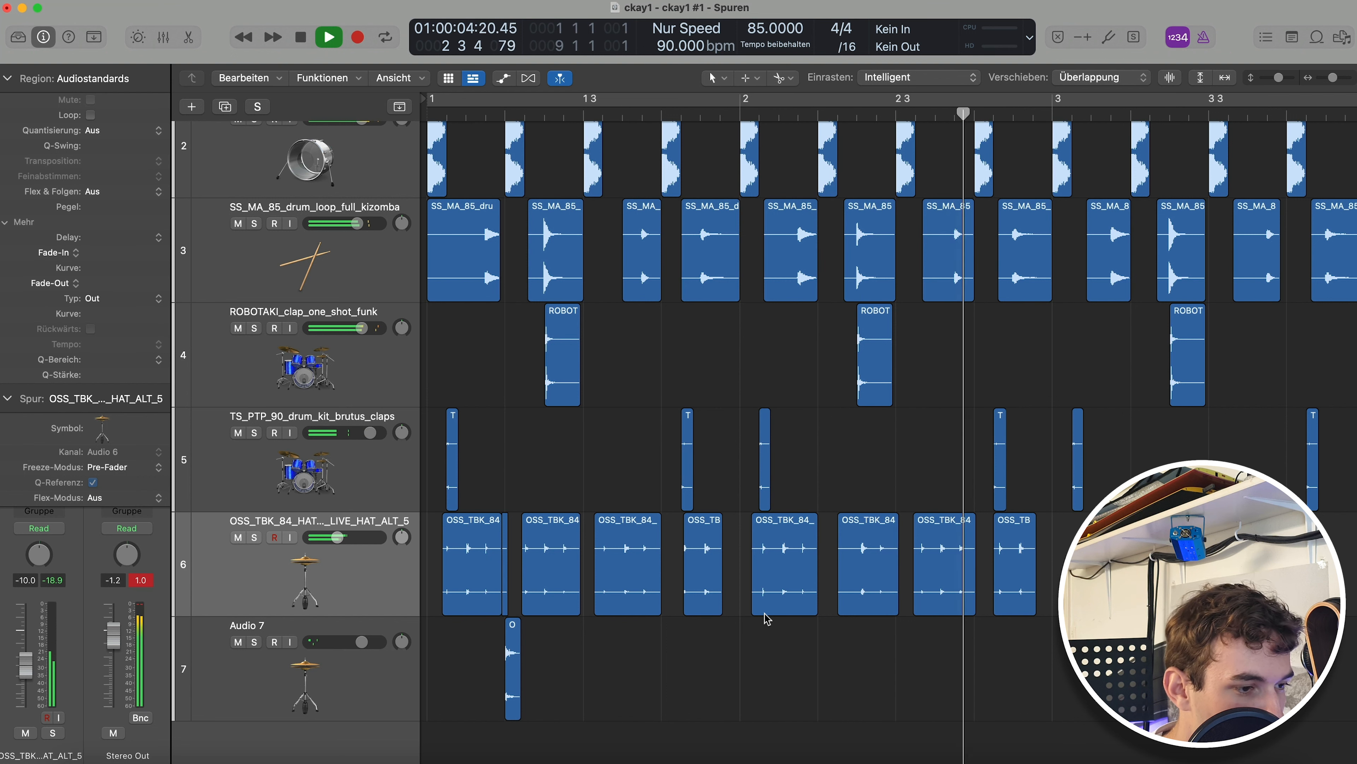
key("space")
Delete the last two hat slices in bar 2 and play the beat again from the start.
left_click_drag(1040, 577, 925, 571)
key("Delete")
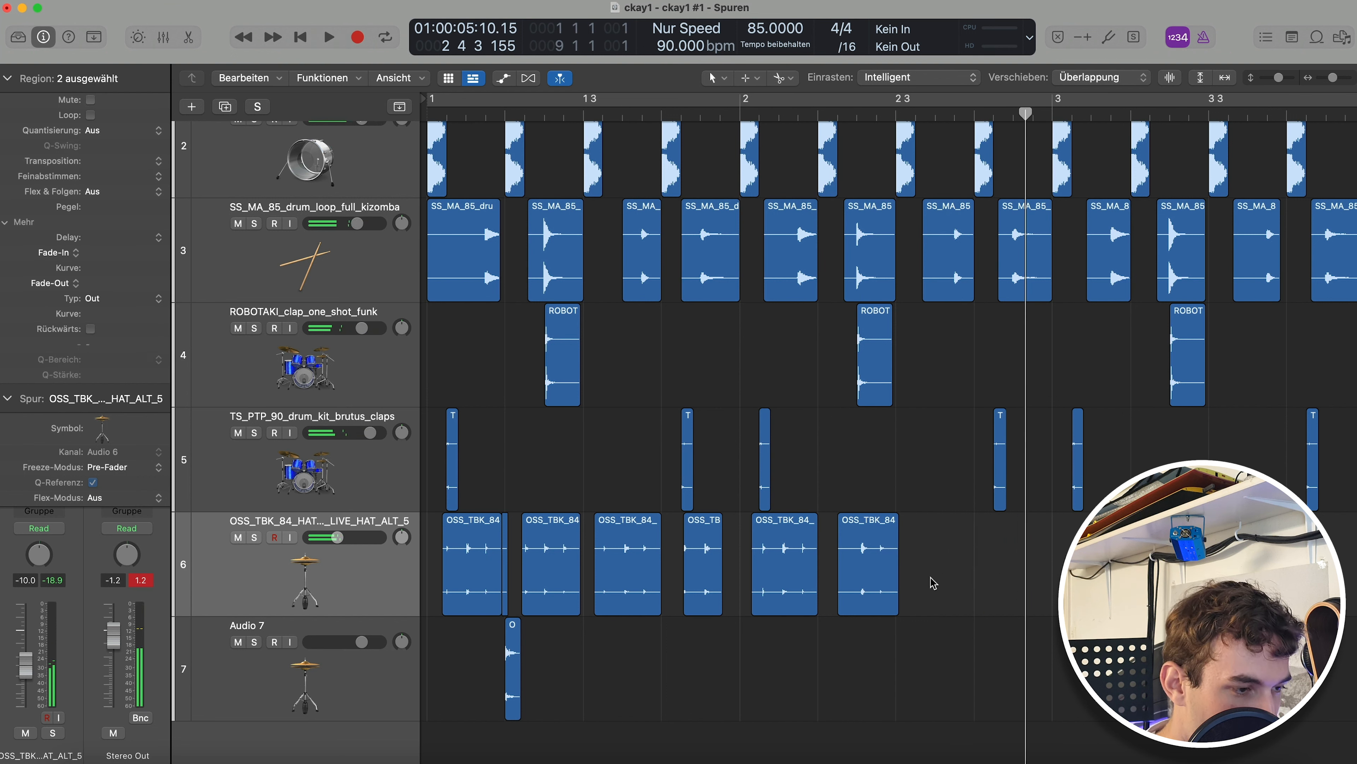
key("Return")
key("space")
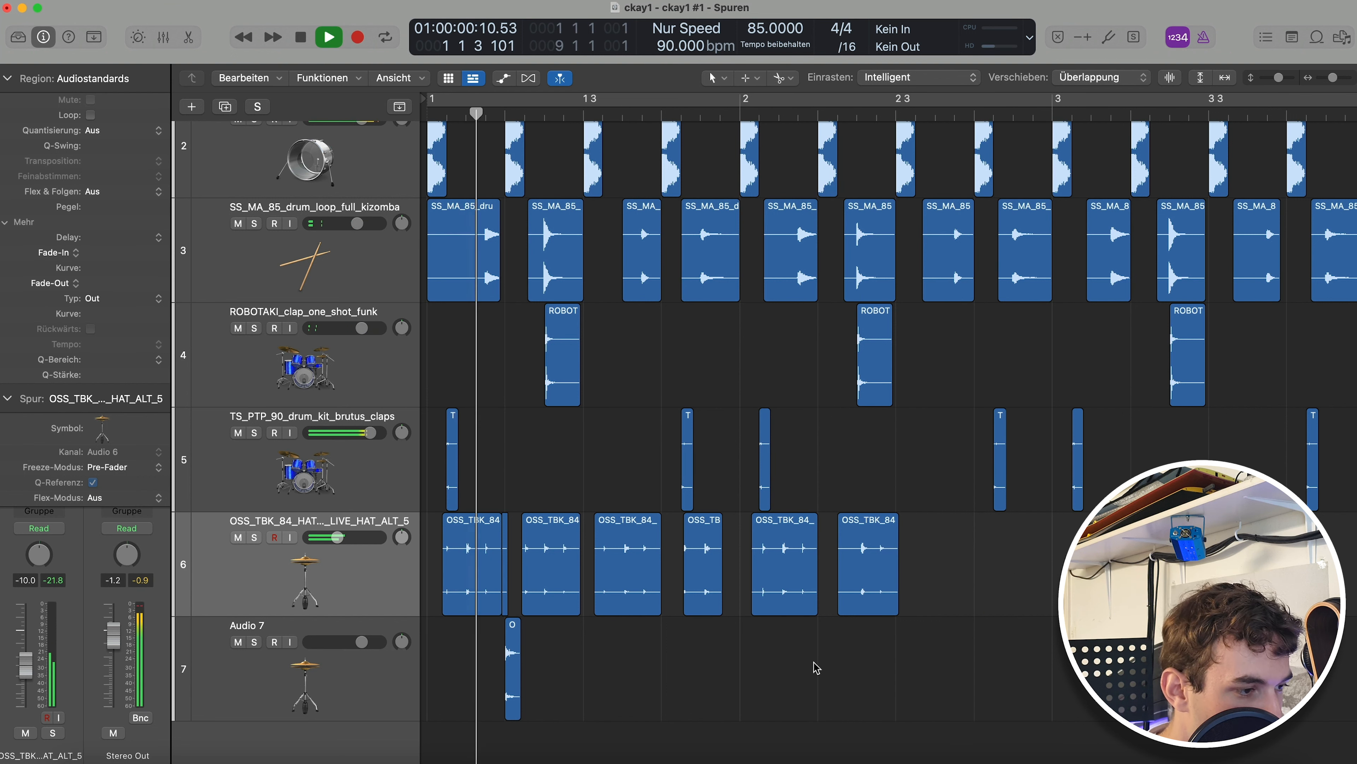
key("space")
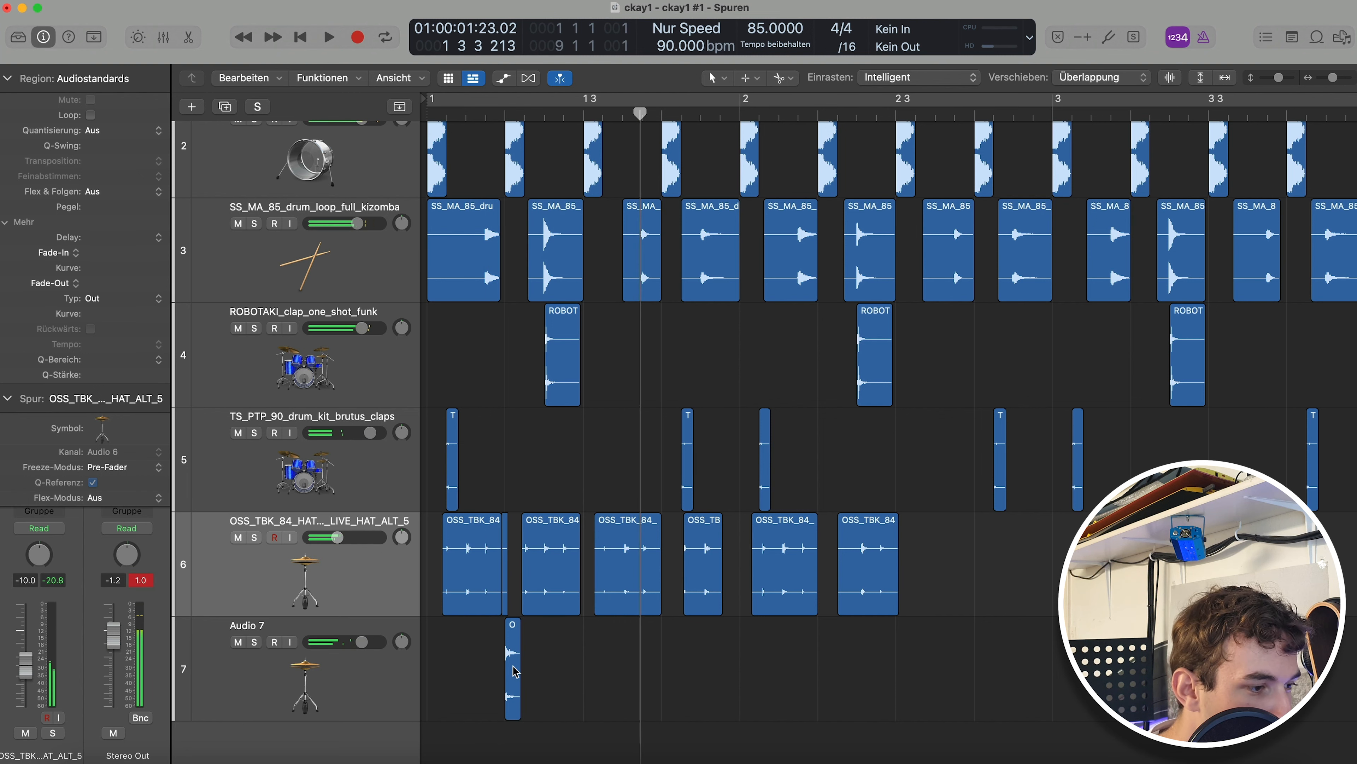
Copy the isolated hat hit on the Audio 7 track to beat 2 of bar 3.
left_click(513, 673)
scroll(489, 642, "up", 5)
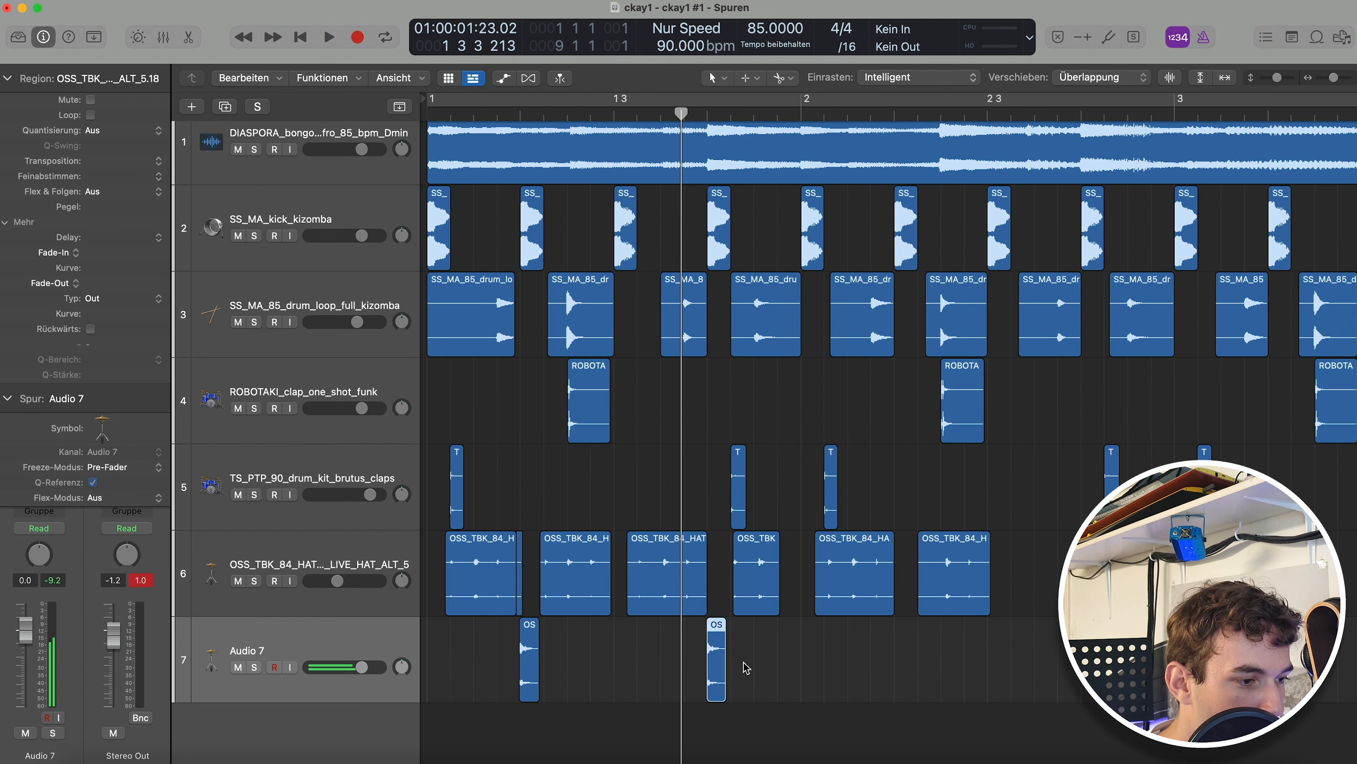
left_click_drag(716, 668, 1280, 668)
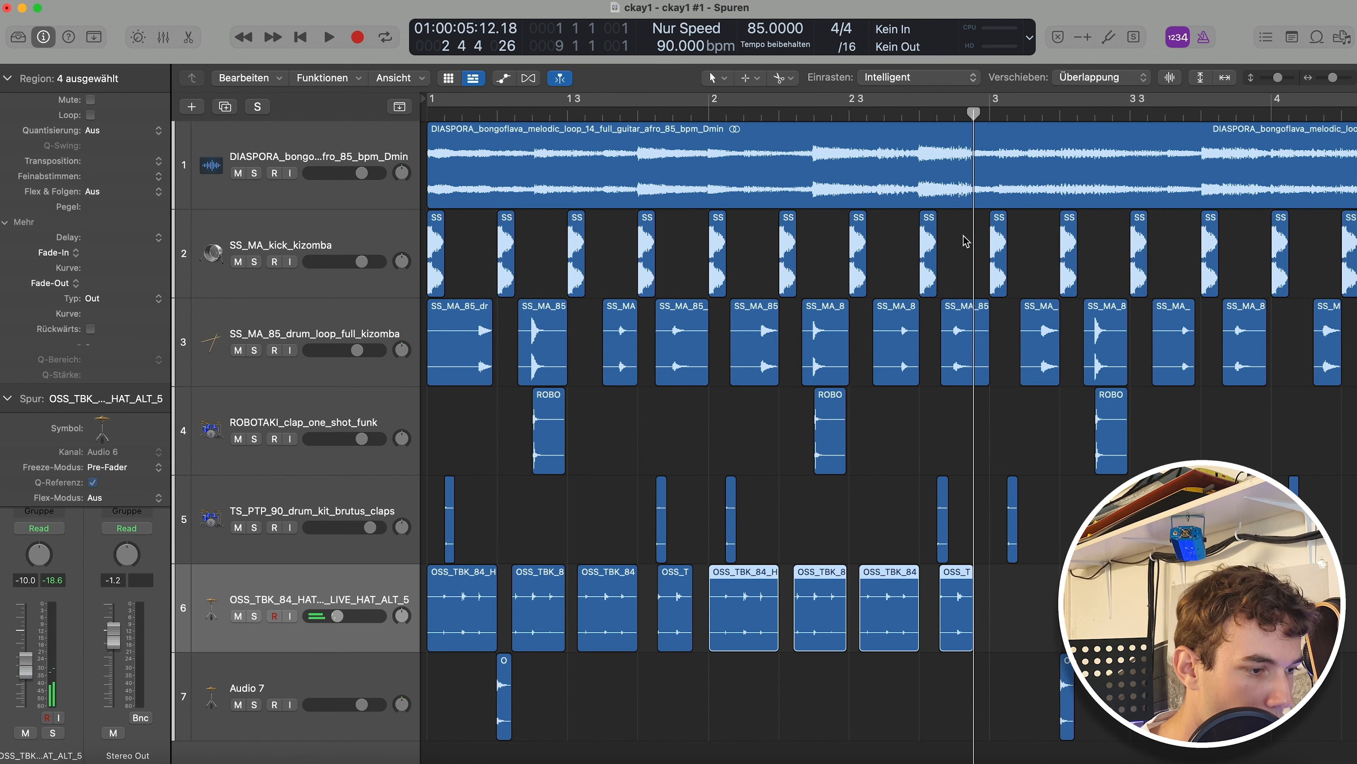
Play the two-bar hat pattern with the beat and lower the hat loop track's volume to -10.4 dB.
key("Return")
left_click(848, 513)
key("space")
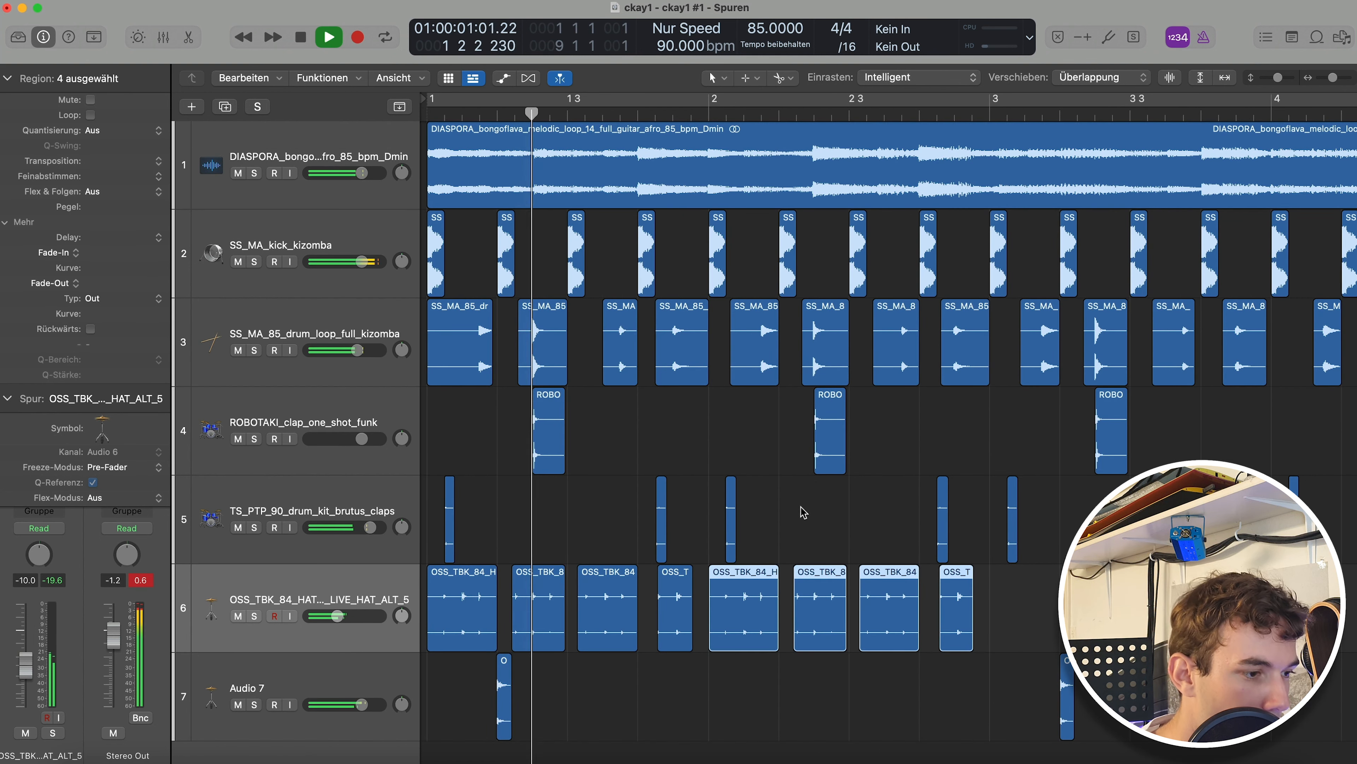
left_click_drag(366, 616, 363, 621)
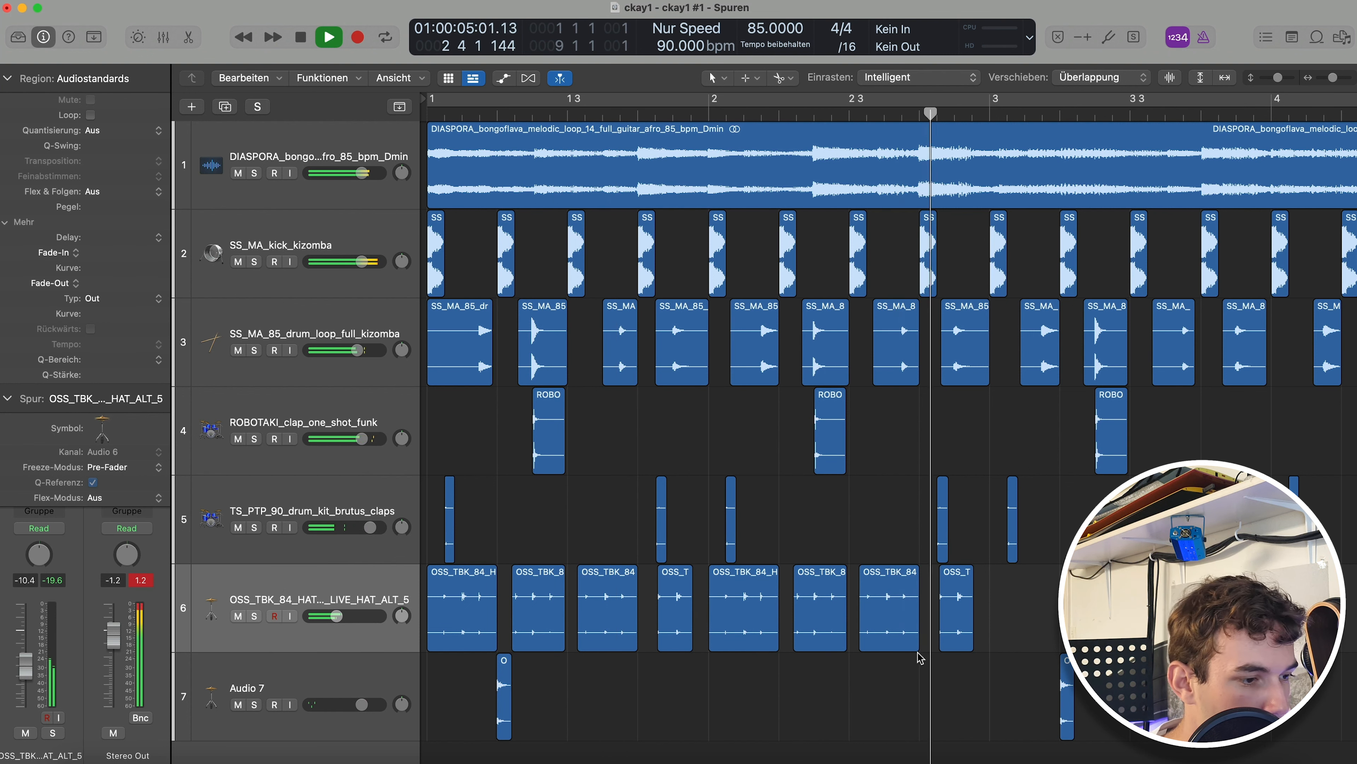
key("space")
Repeat the eight hat slices of bars 1 and 2 through the end of bar 8.
left_click_drag(1019, 644, 466, 590)
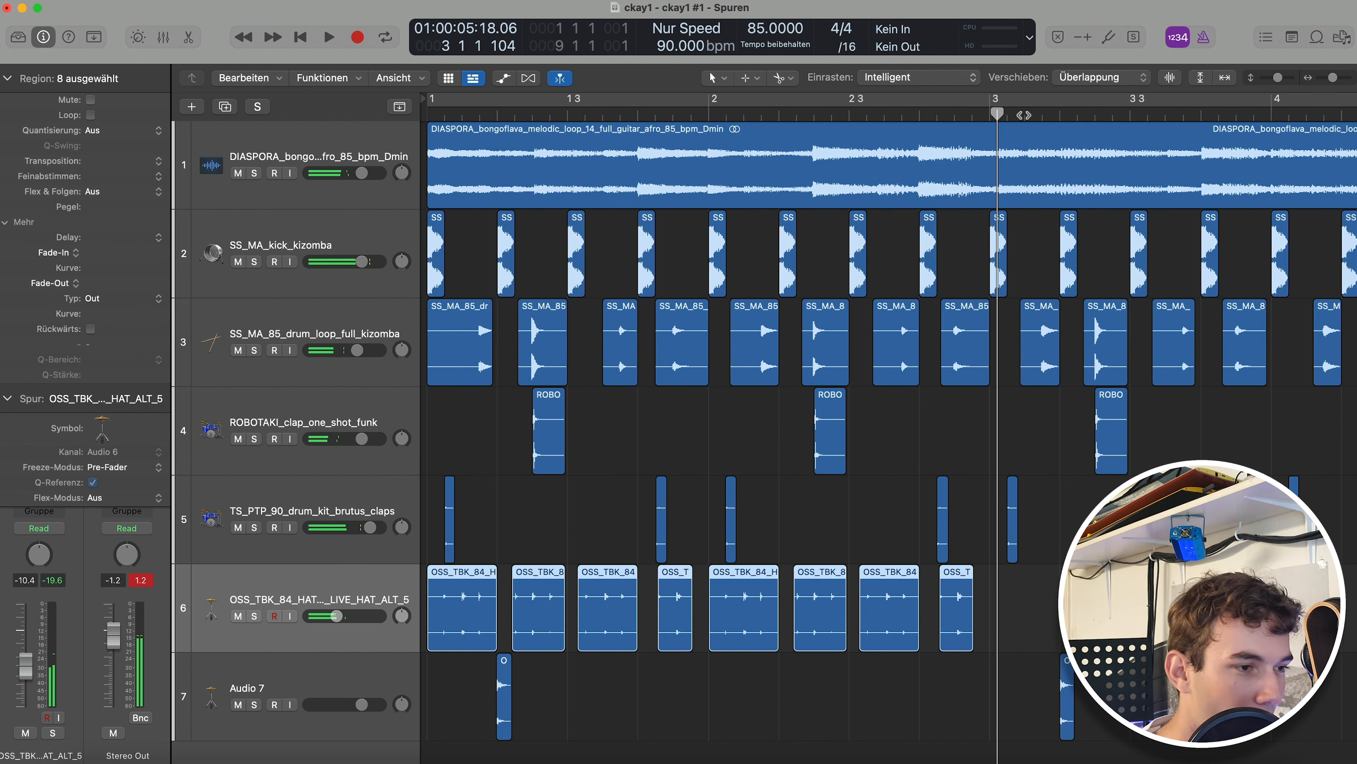
key("super+r")
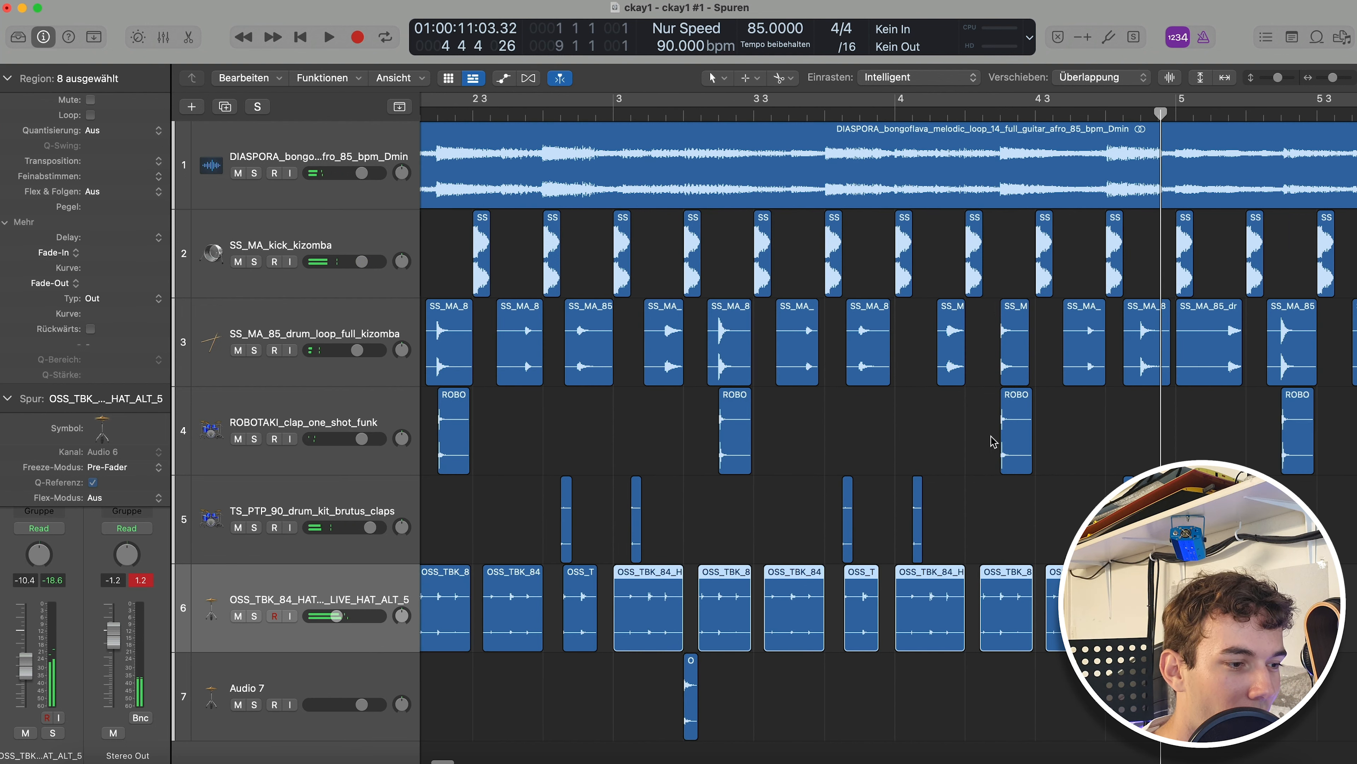
key("super+Left")
key("super+Left")
Copy the two isolated hat hits on the Audio 7 track to beat 2 of bars 5 and 7.
left_click_drag(802, 665, 457, 661)
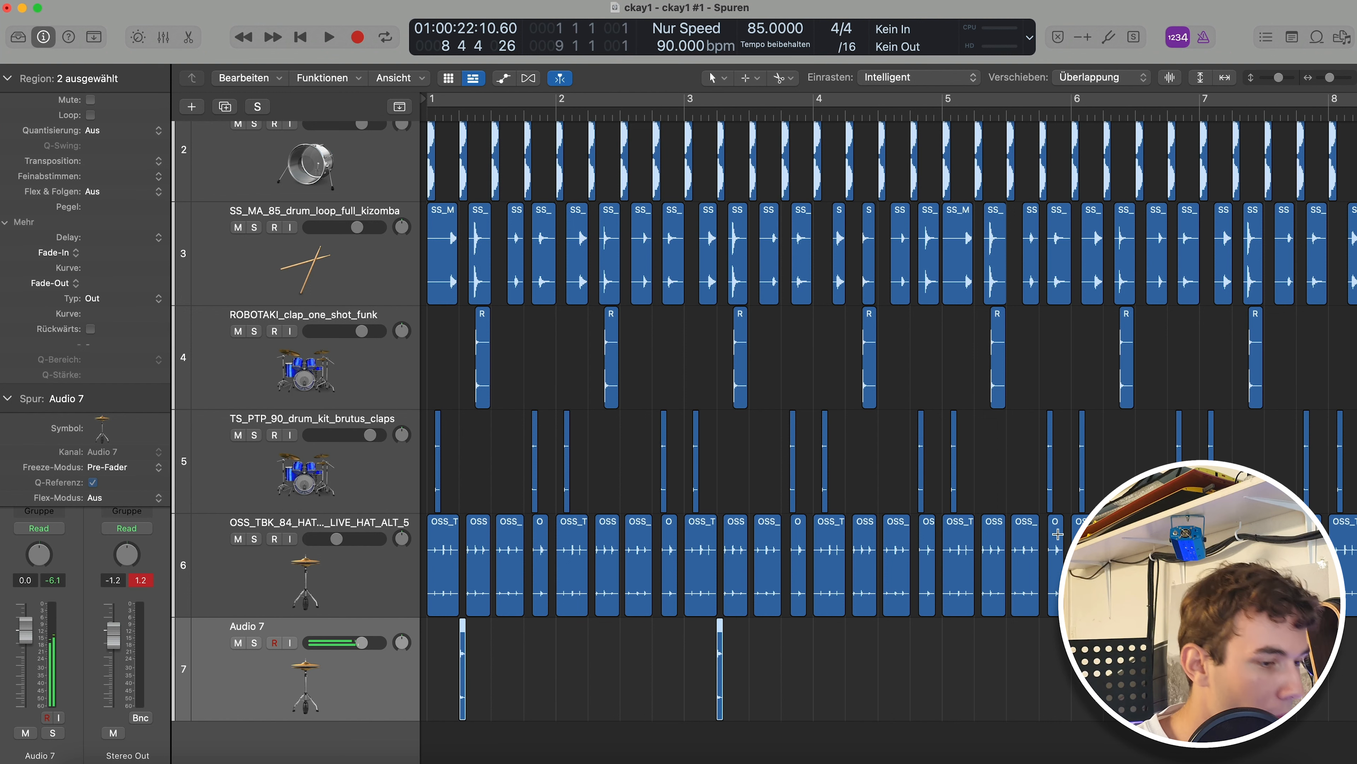
left_click(974, 115)
key(".")
key(".")
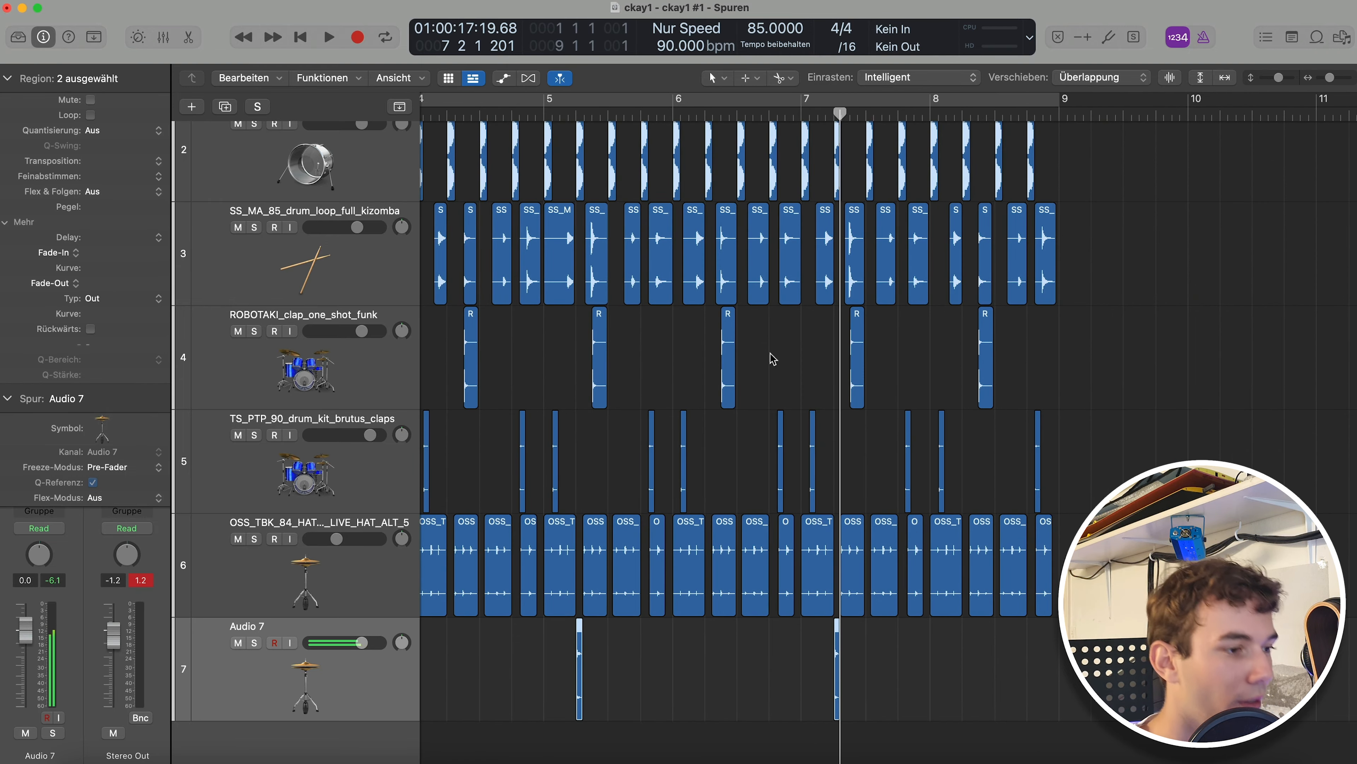
left_click(682, 360)
left_click(689, 359, "ctrl+alt")
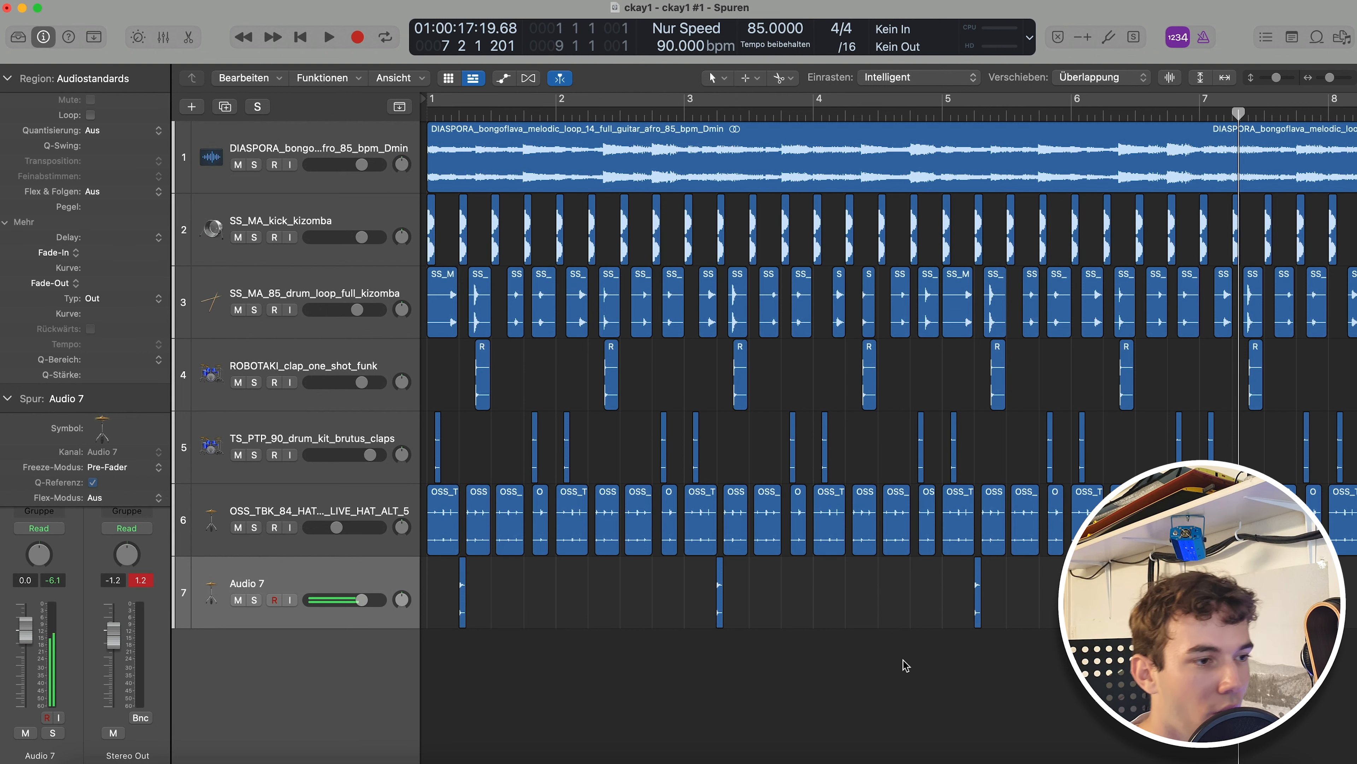
Move the playhead to bar 5 and add the SS_AT_snare_ango sample on a new track just before bar 3.
left_click(946, 109)
scroll(947, 336, "right", 2)
scroll(930, 303, "down", 5)
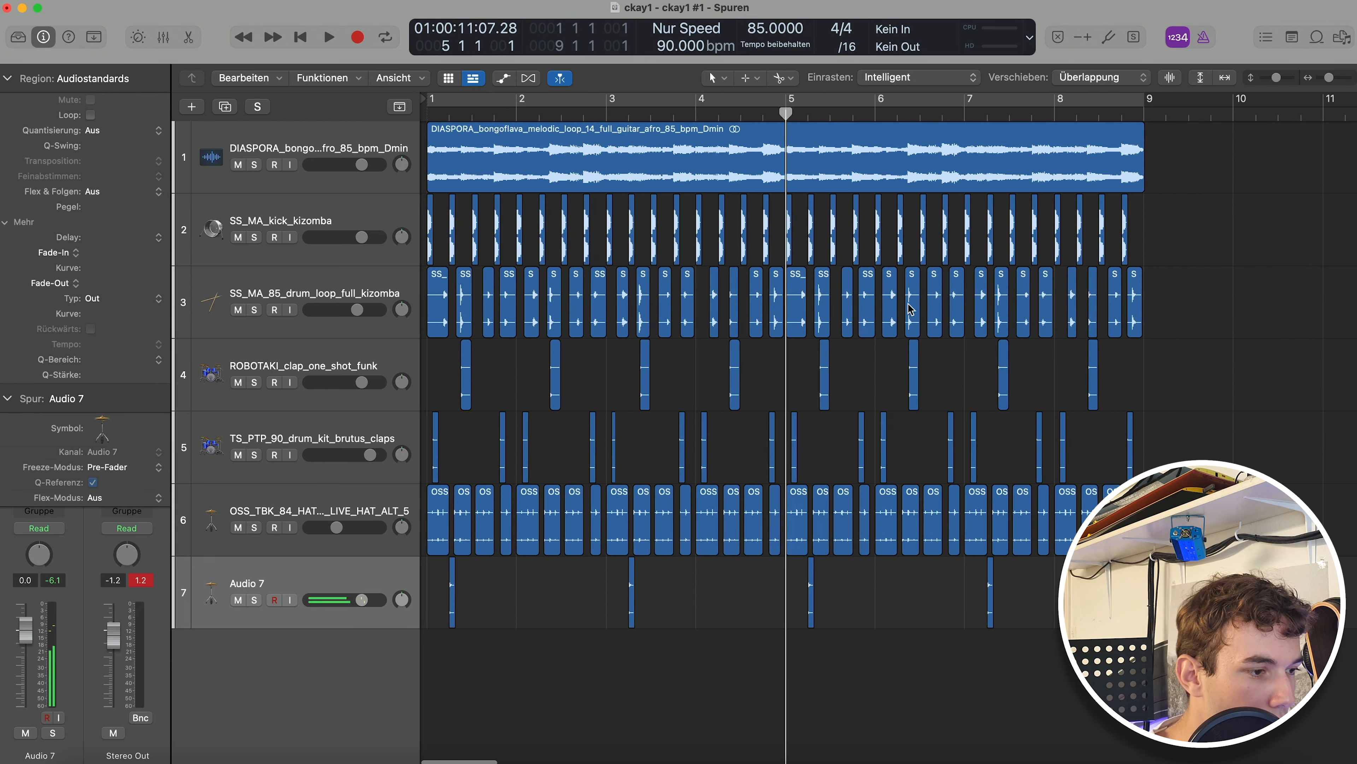
scroll(869, 334, "left", 2)
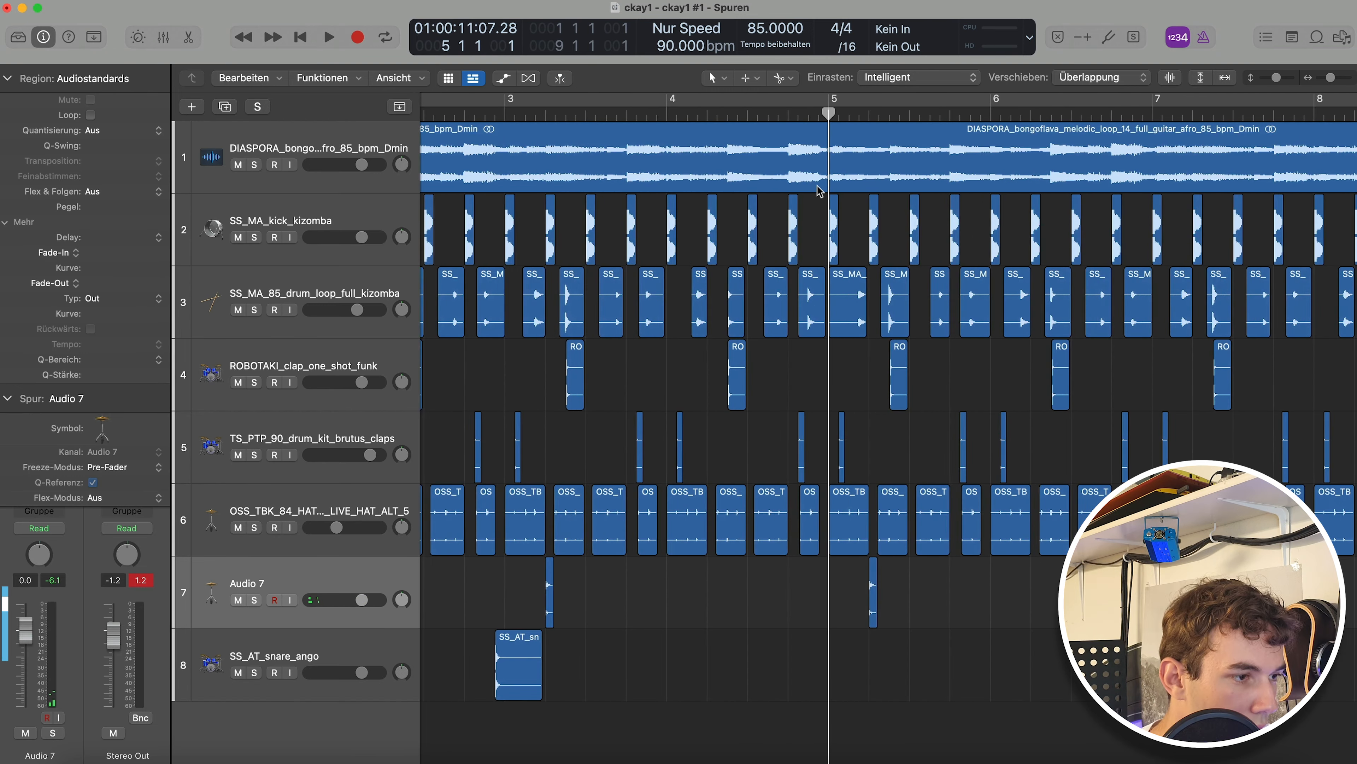
Create a cycle range from 4 1 1 1 to 6 1 4 1 and switch cycling off again.
scroll(887, 374, "left", 2)
scroll(647, 133, "up", 3)
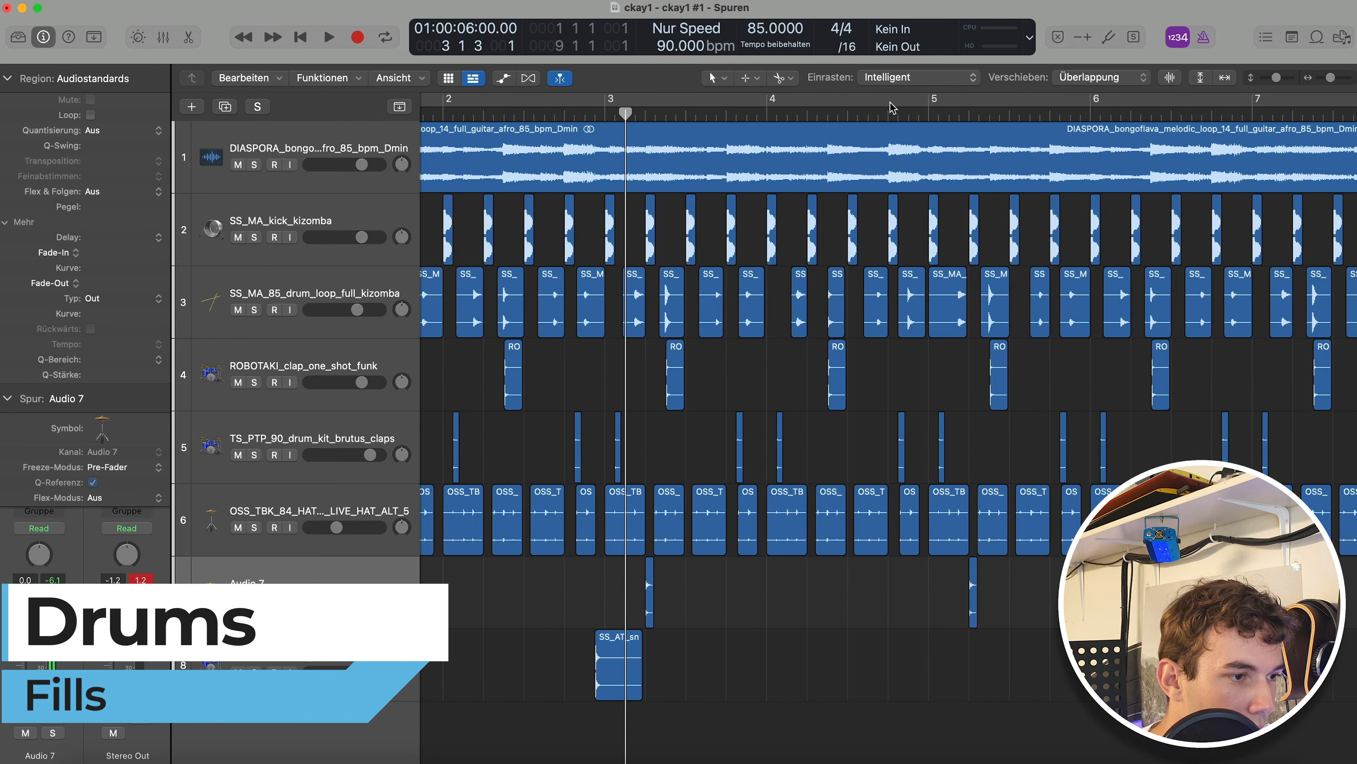
left_click_drag(795, 105, 1122, 106)
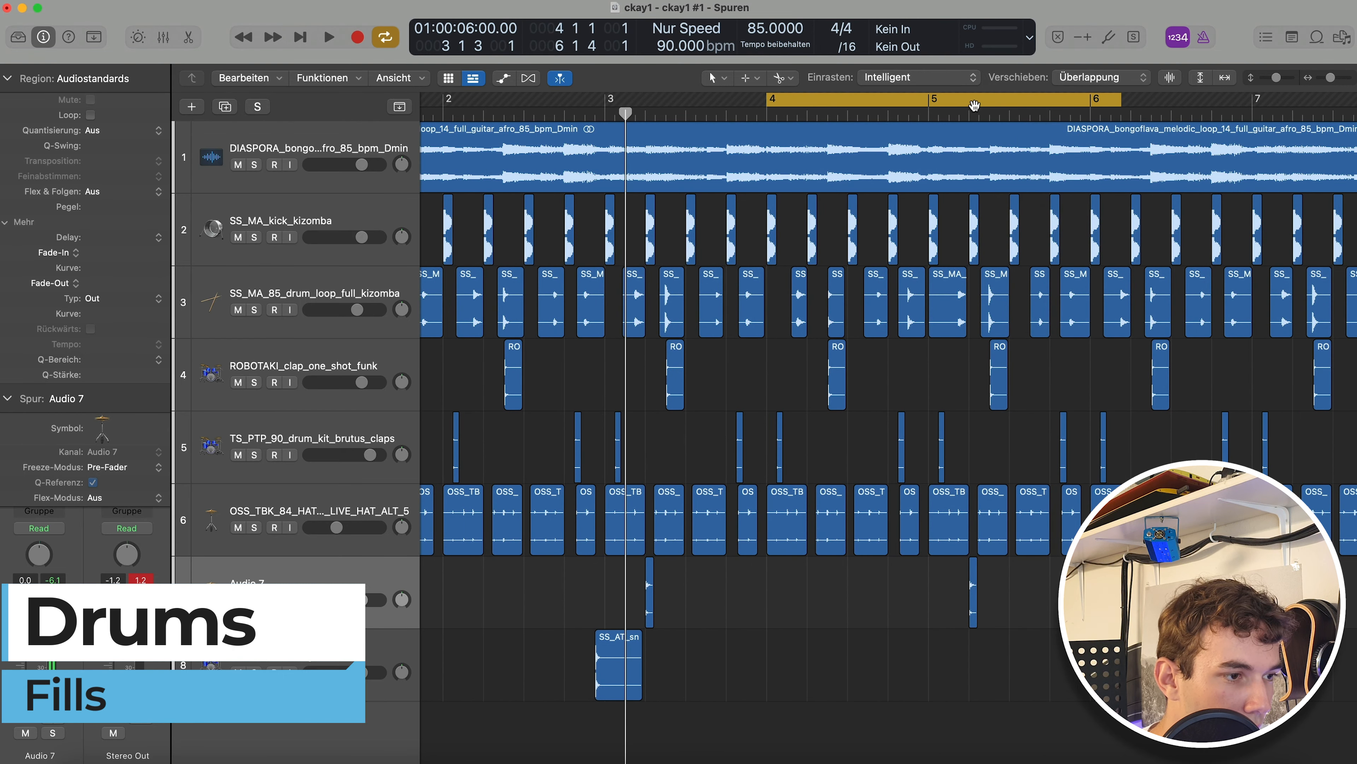
left_click(969, 106)
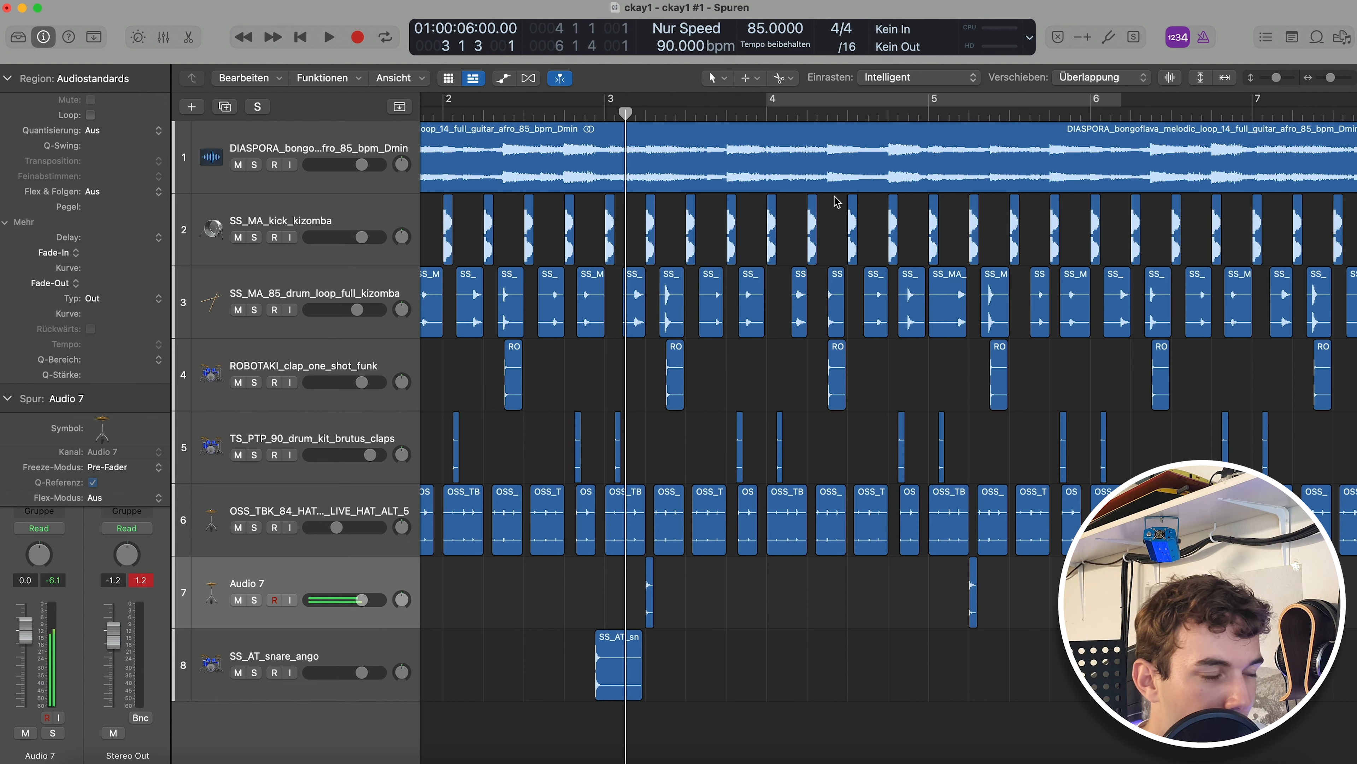
Move the SS_AT_snare_ango region to 4 3 2 1 and shorten it to its first hit.
key("space")
key("super+Right")
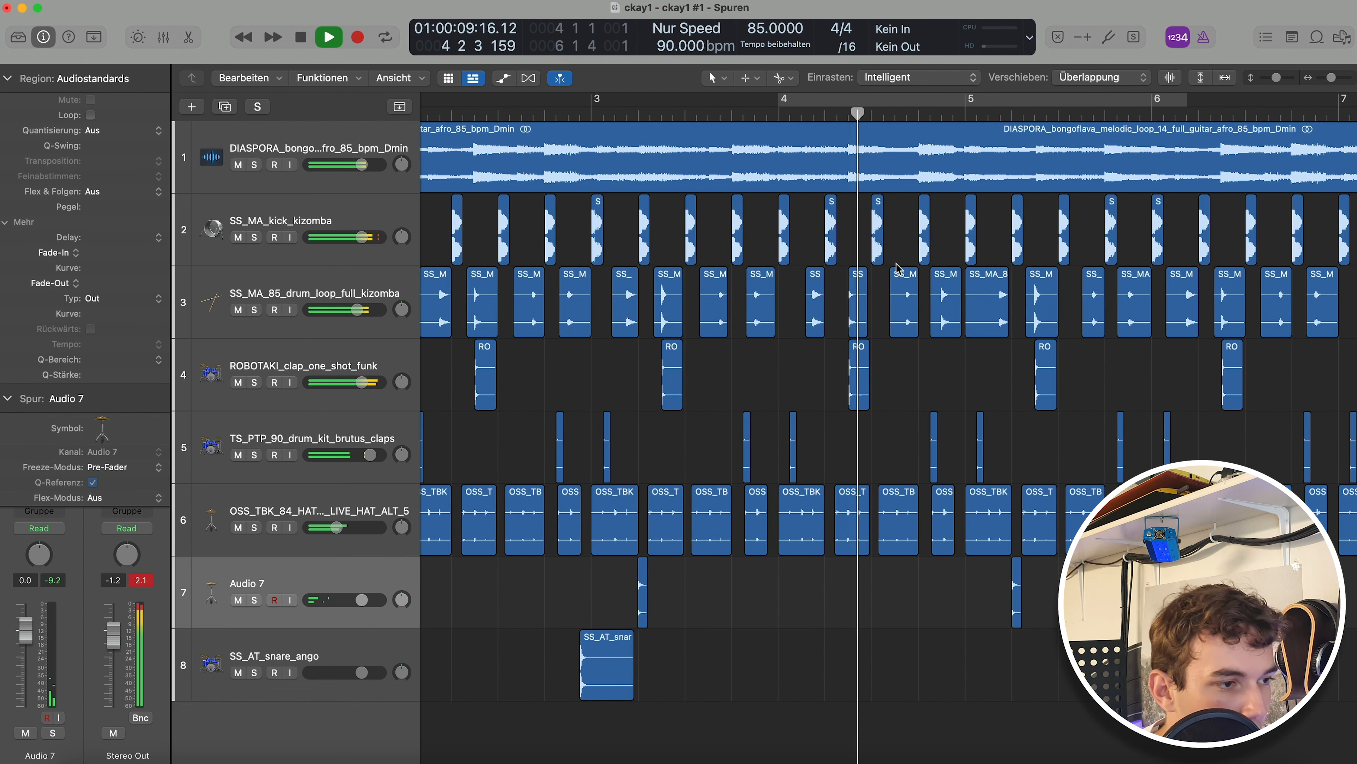
key("space")
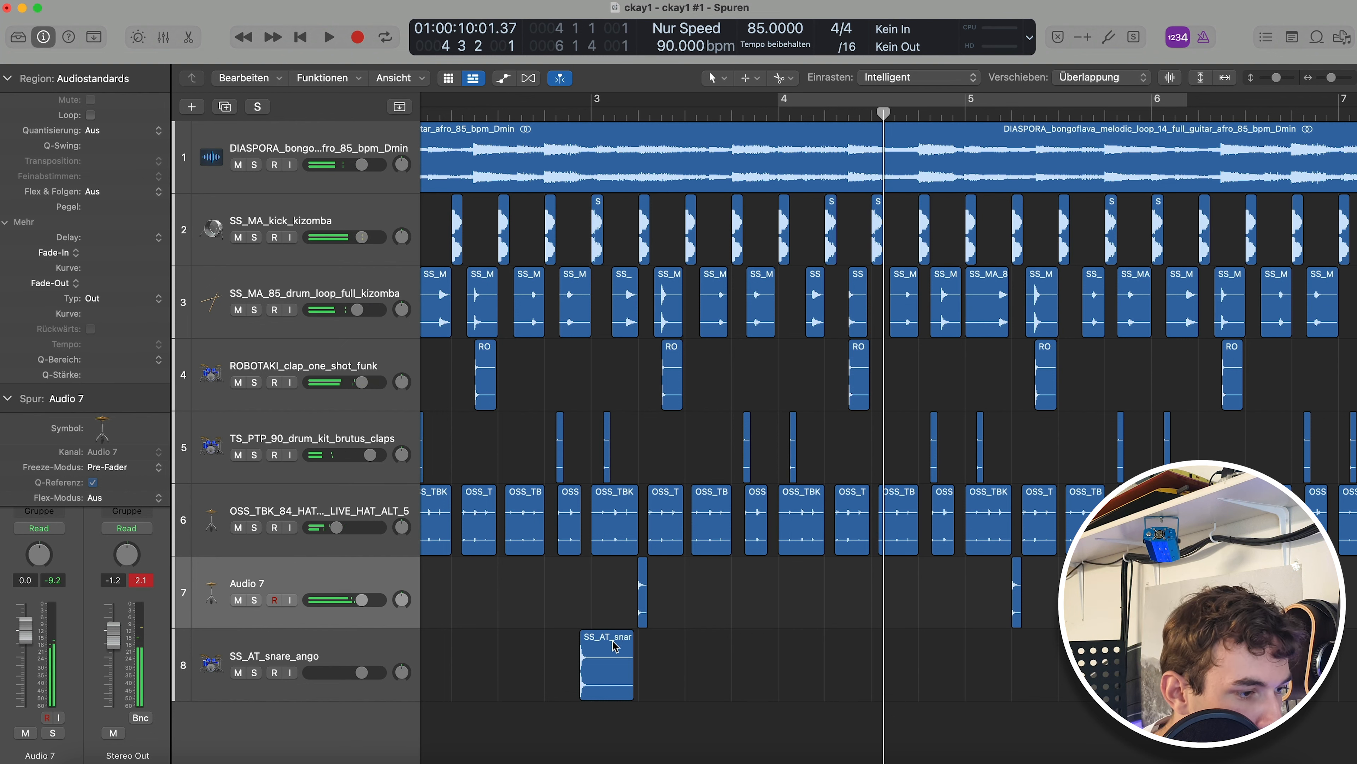
left_click_drag(611, 647, 916, 648)
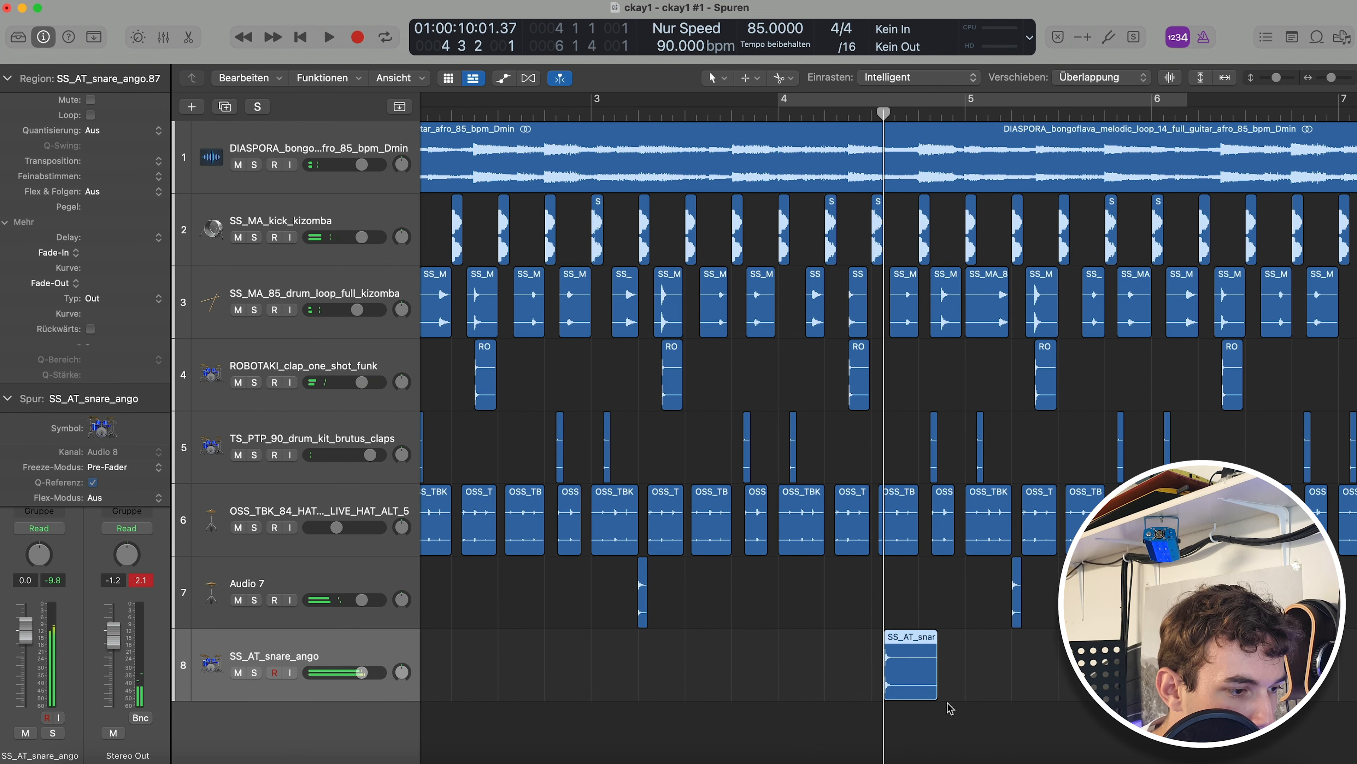
left_click_drag(940, 699, 896, 700)
key("super+Right")
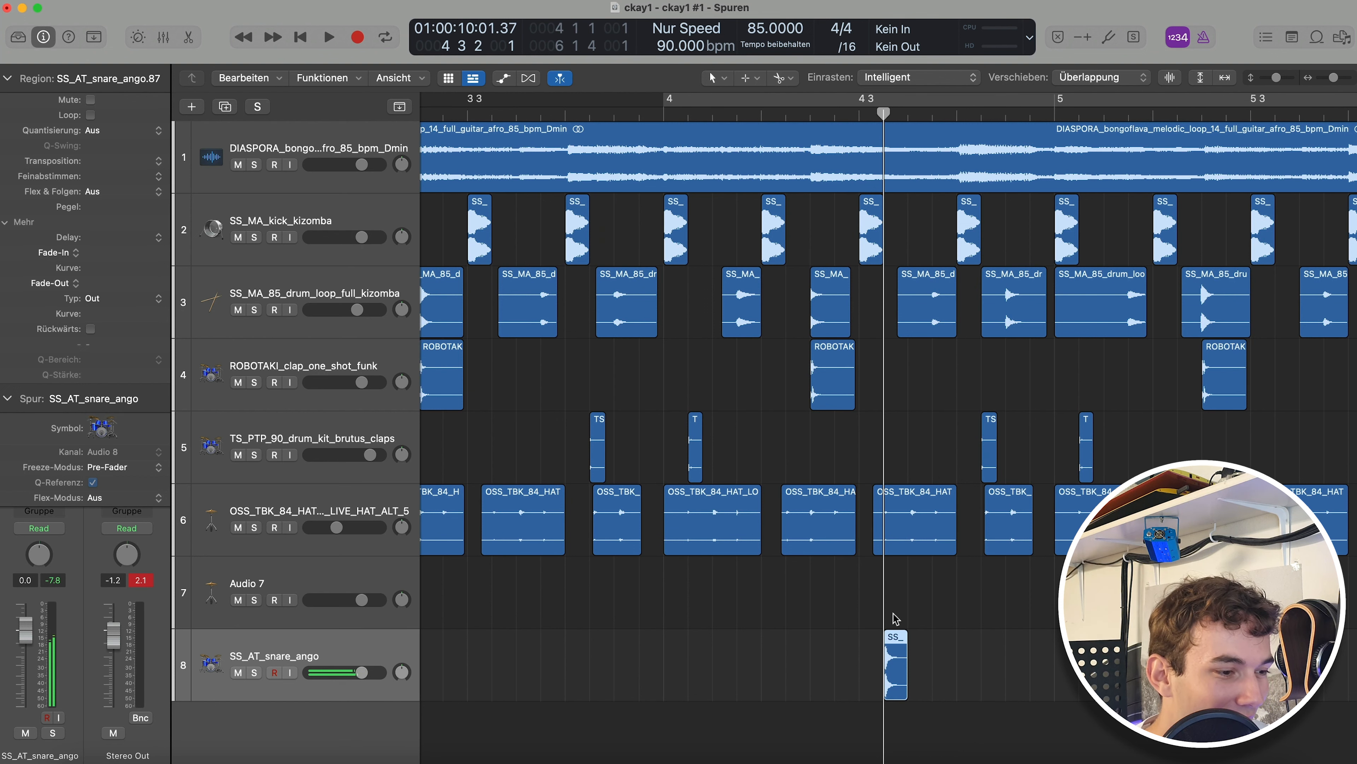
Copy the shortened snare hit half a beat later in bar 4 and add a third copy near 4 4 3.
left_click_drag(898, 652, 946, 652)
left_click(599, 109)
key("space")
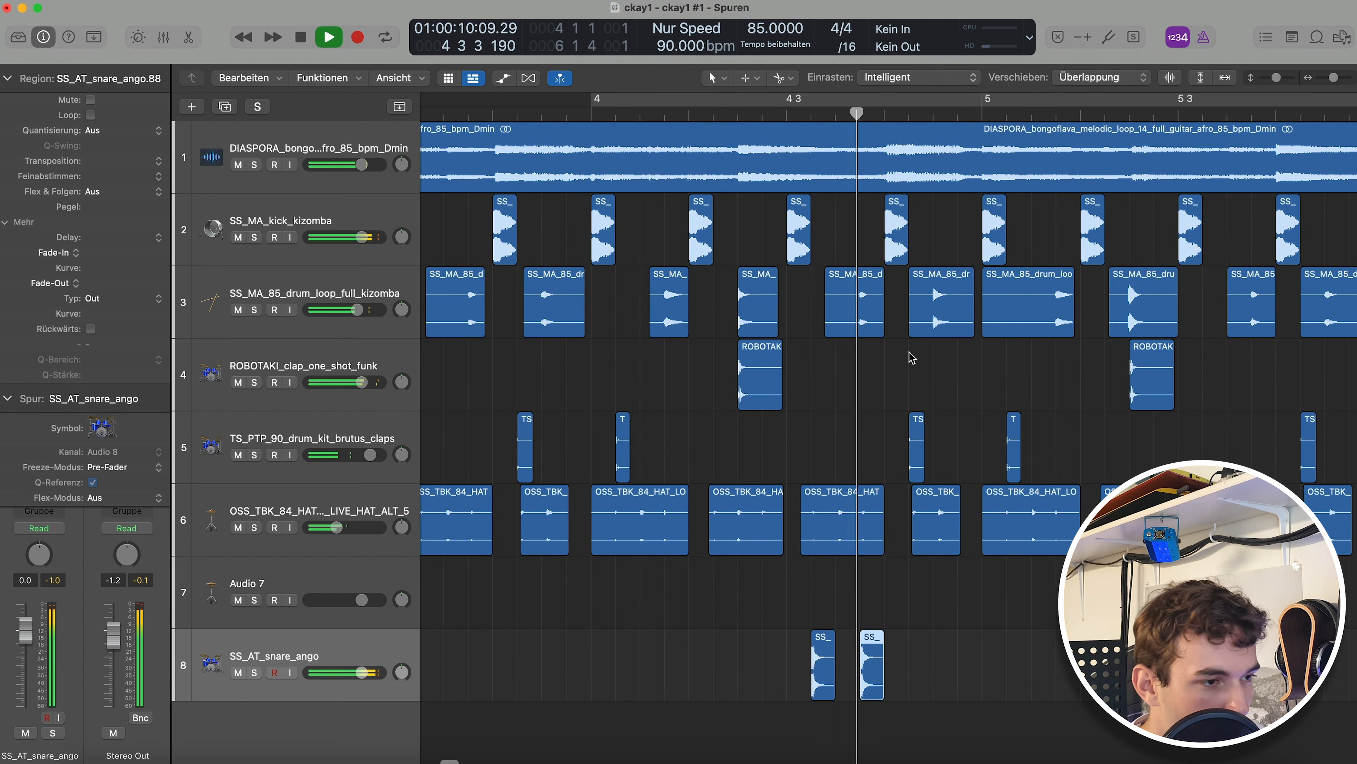
key("space")
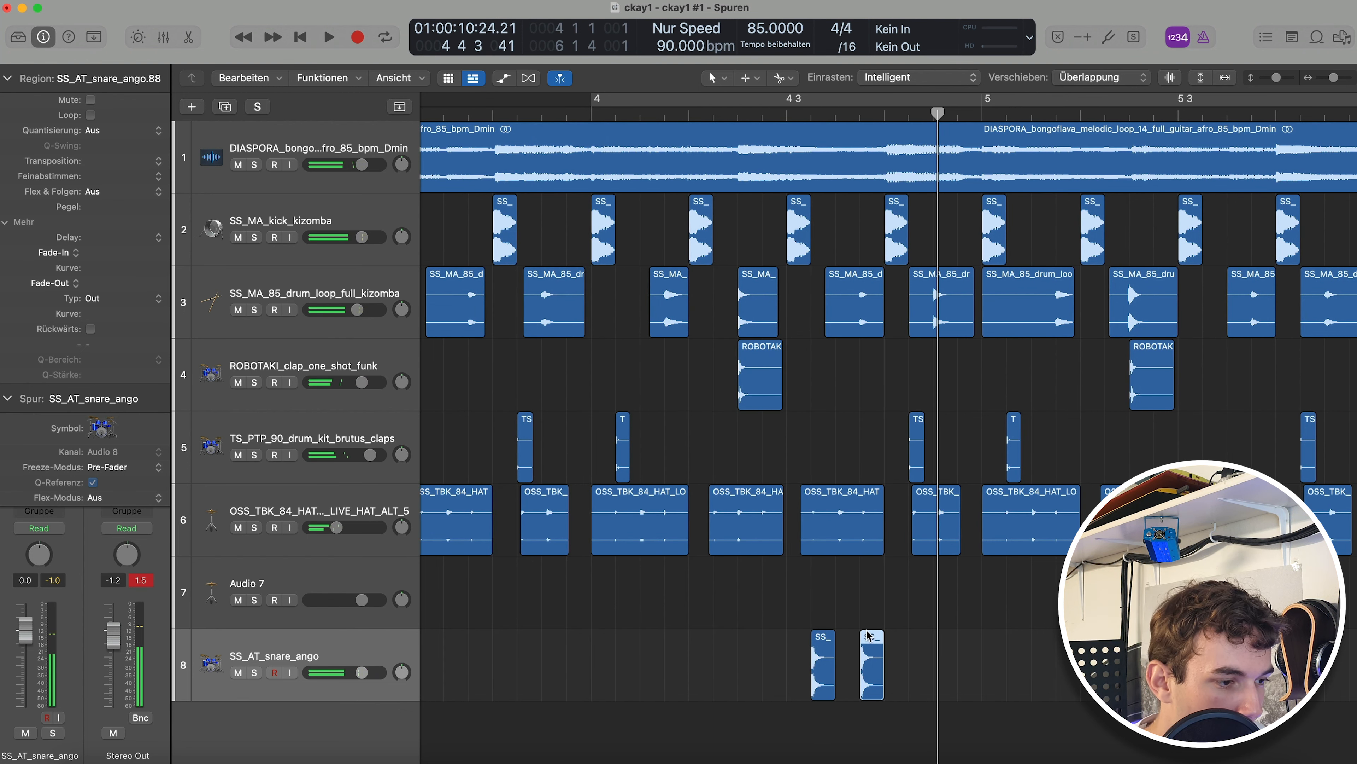
key("super+v")
Lower the SS_AT_snare_ango track volume to -8.4 dB while playing back the new snare fill.
key("super+Left")
key("space")
left_click_drag(362, 672, 340, 672)
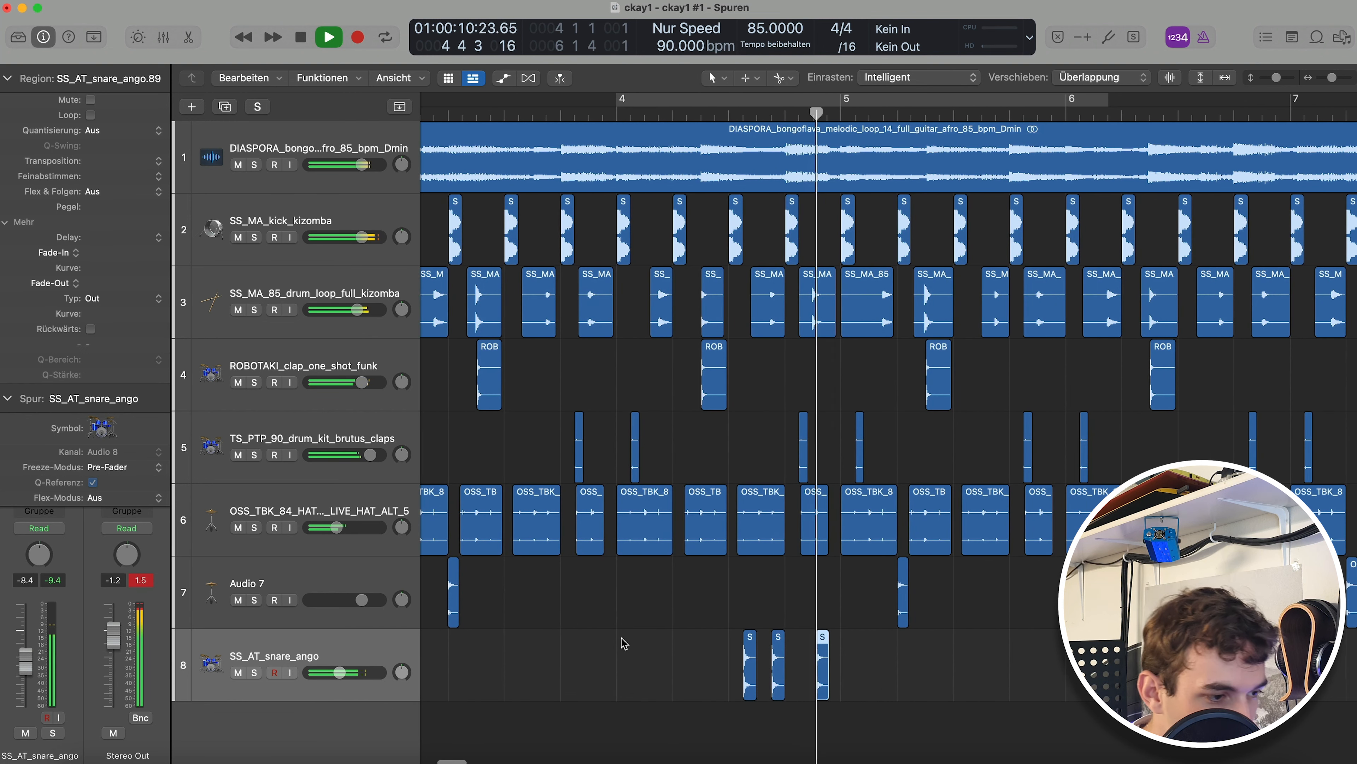
key("space")
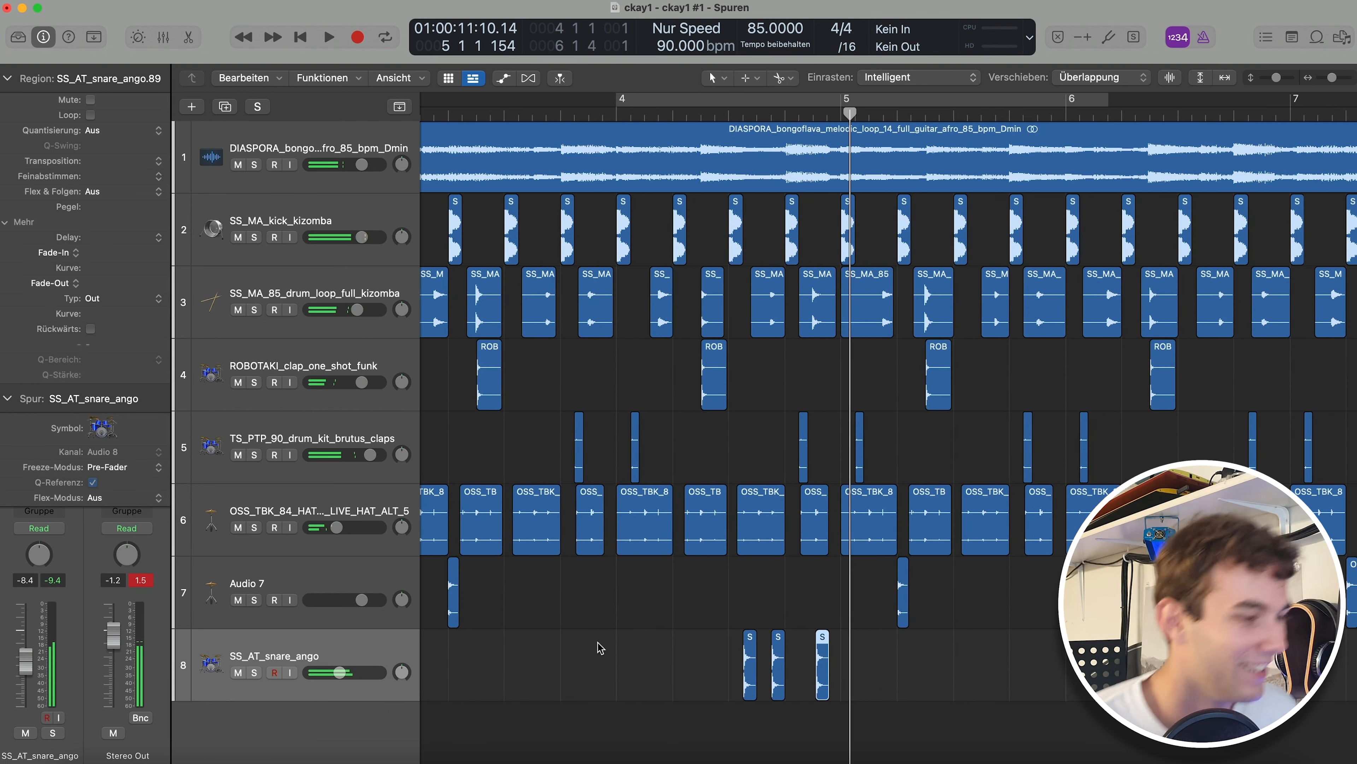
Add the SS_AP_snare_ghosta sample on a new track as three short consecutive hits just before bar 3.
scroll(599, 648, "down", 1)
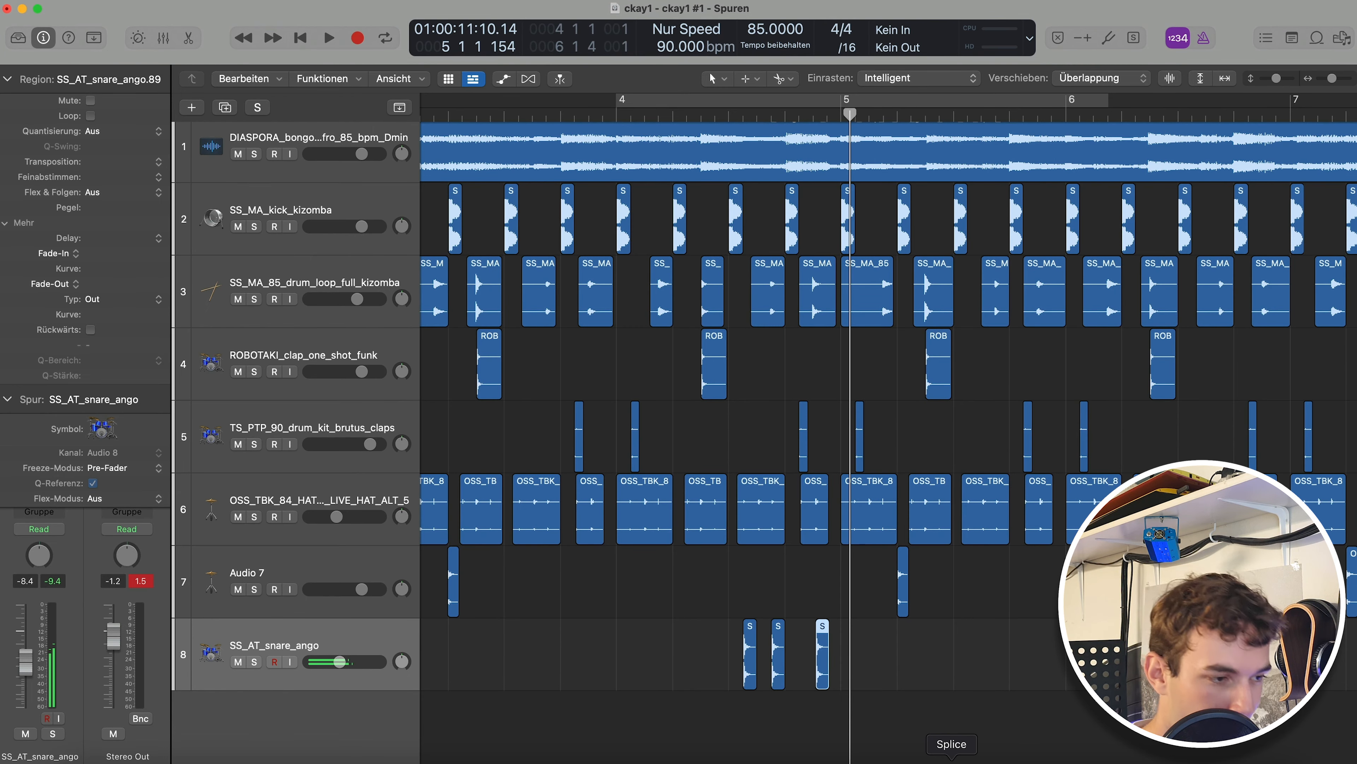
scroll(713, 435, "left", 9)
scroll(713, 436, "down", 1)
left_click(386, 422)
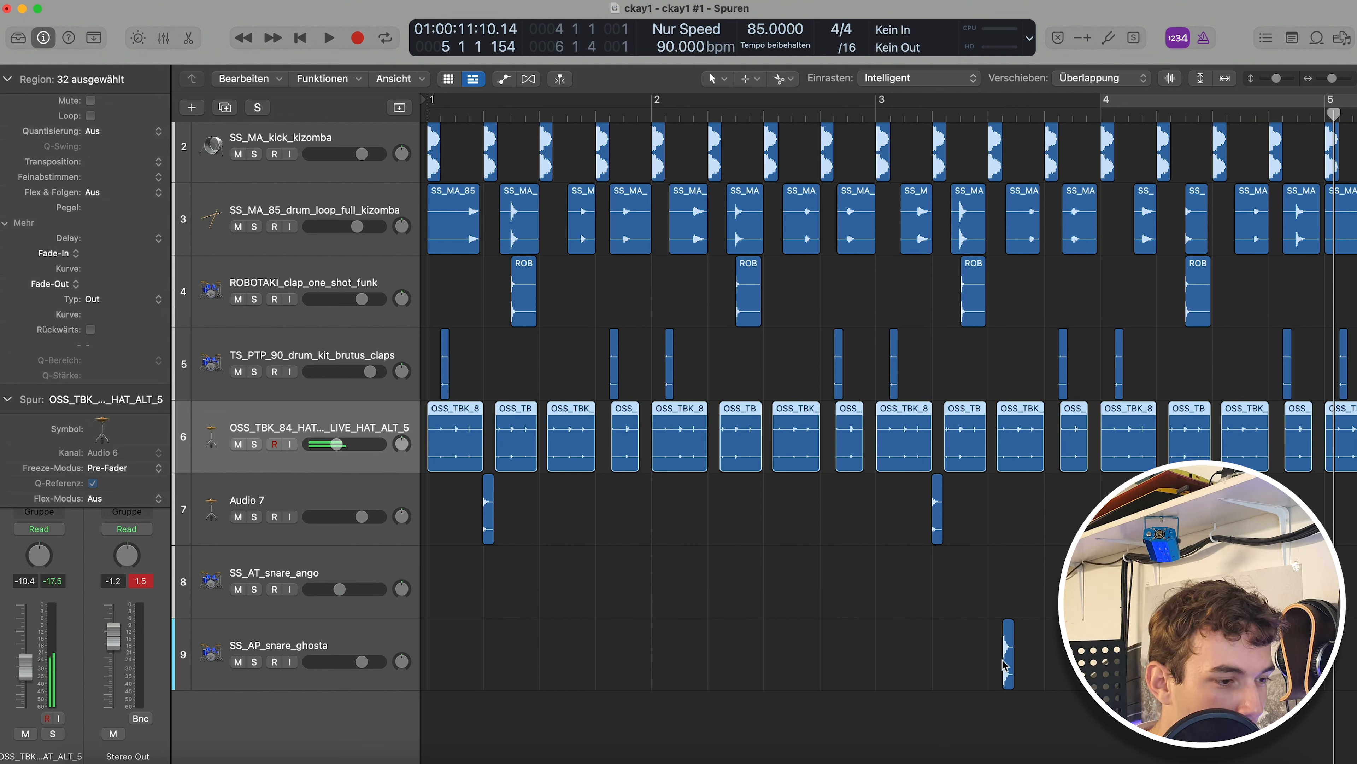
left_click_drag(1015, 667, 890, 668)
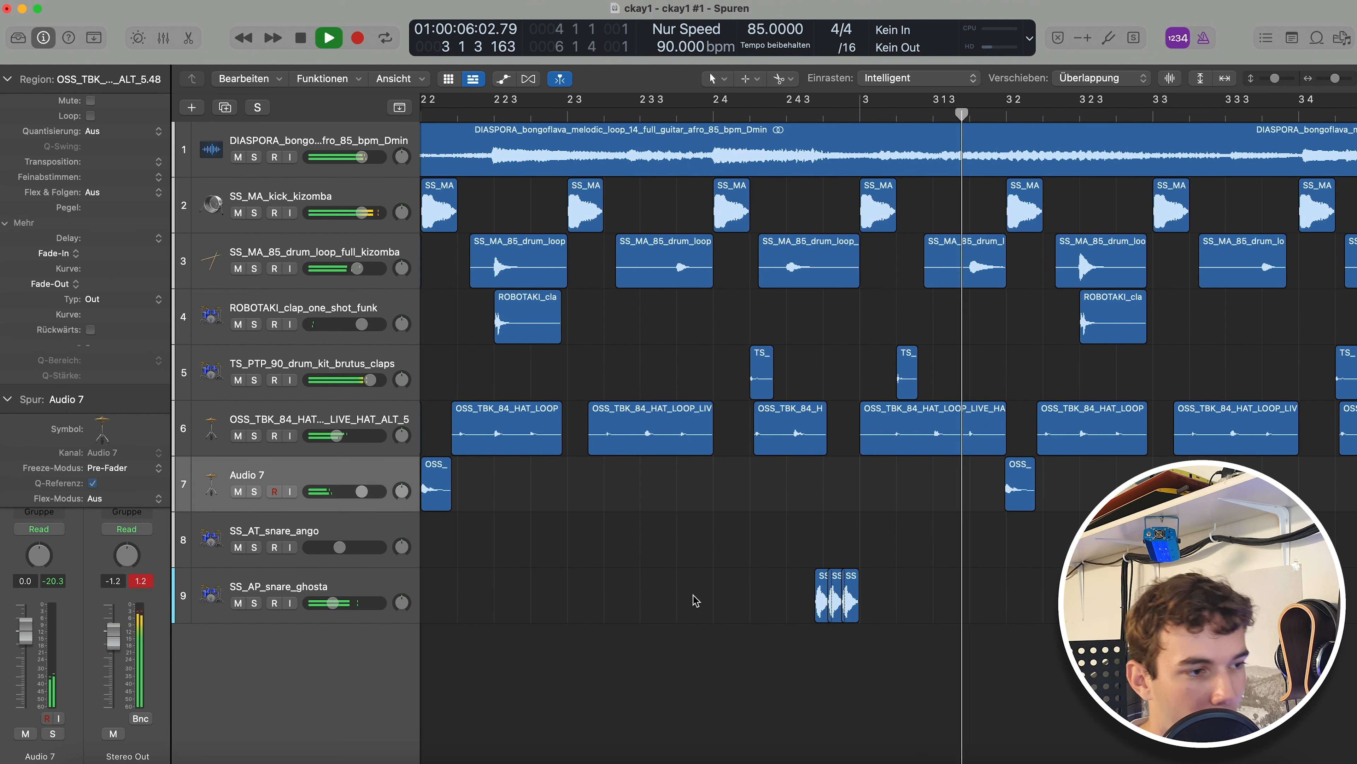
Copy the three ghost snare hits to just before bars 6 and 9.
key("space")
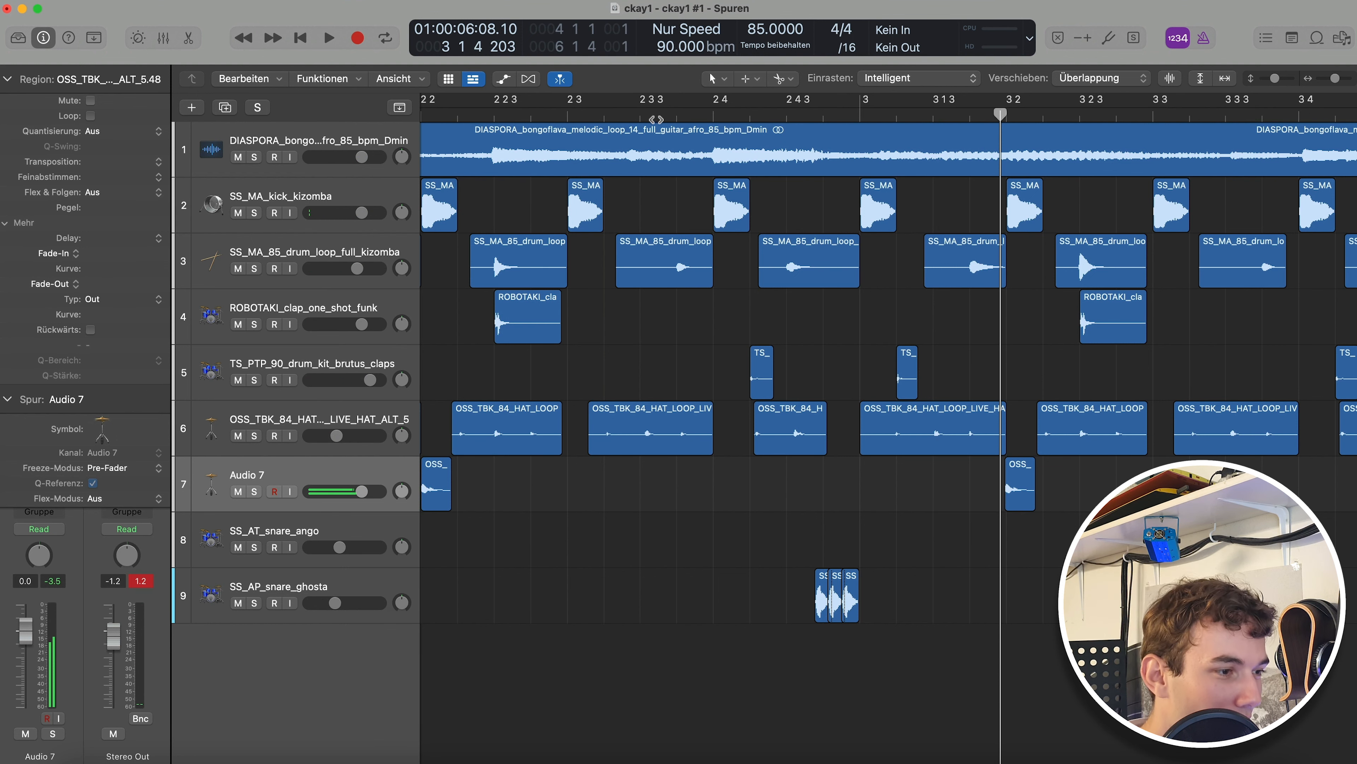
key("space")
scroll(773, 454, "up", 3)
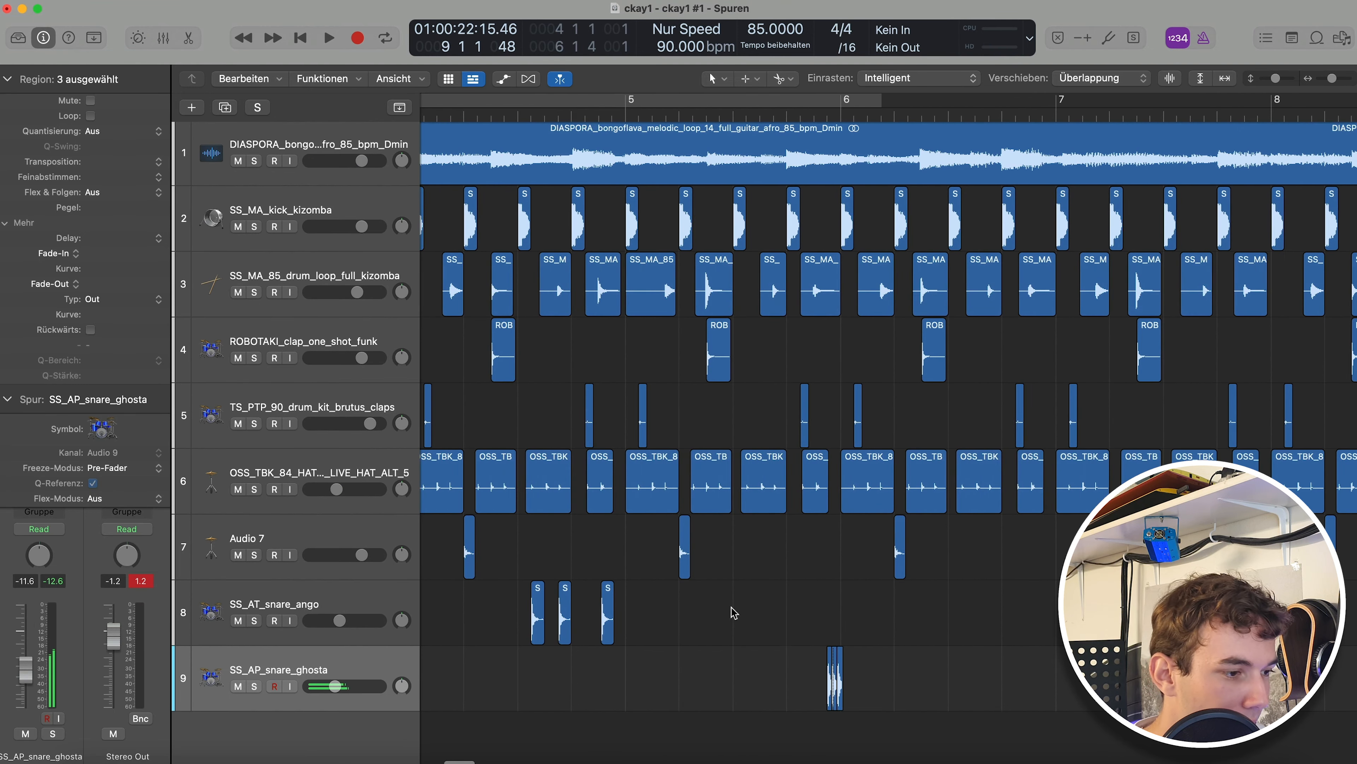
left_click(733, 612)
key("z")
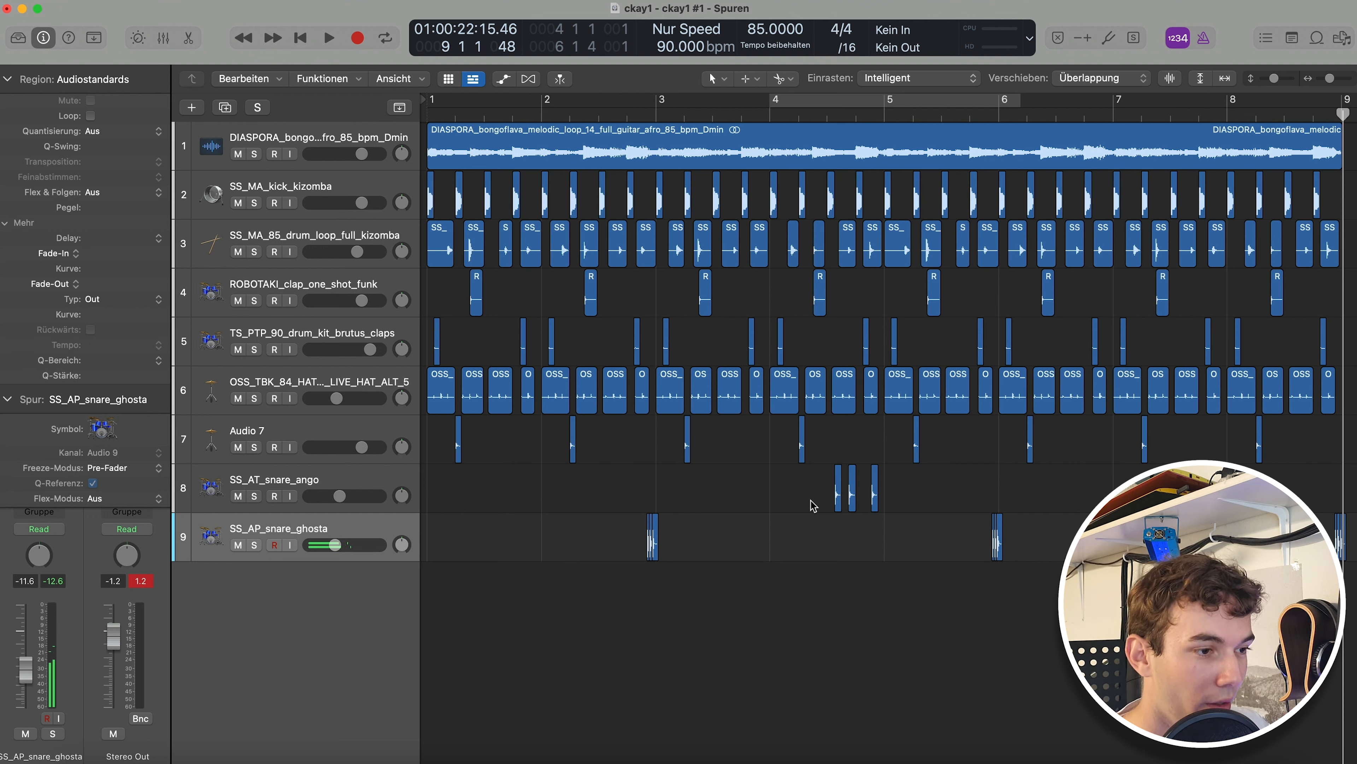
Return the playhead to bar 1 and load the BA D_Bass 1 [DU] preset in Serum on the new instrument track.
key("Return")
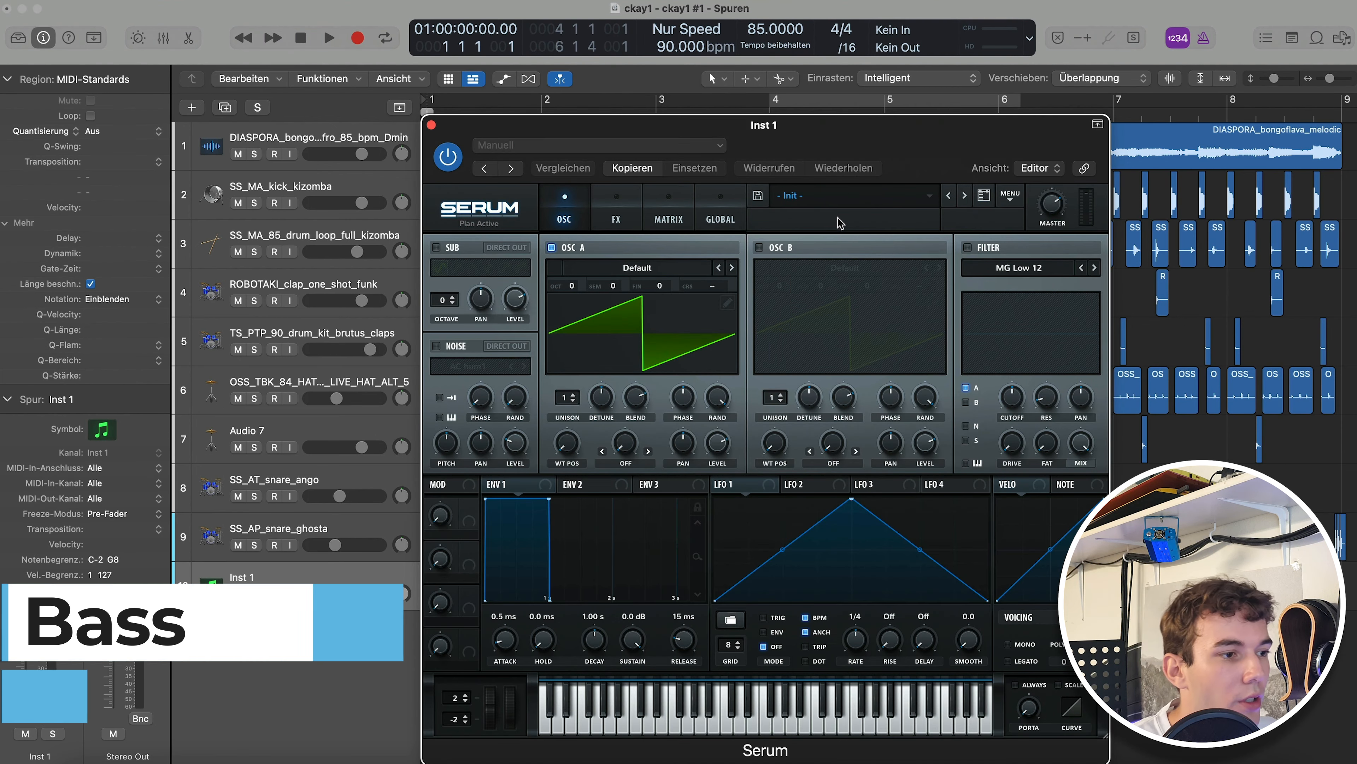
left_click(818, 202)
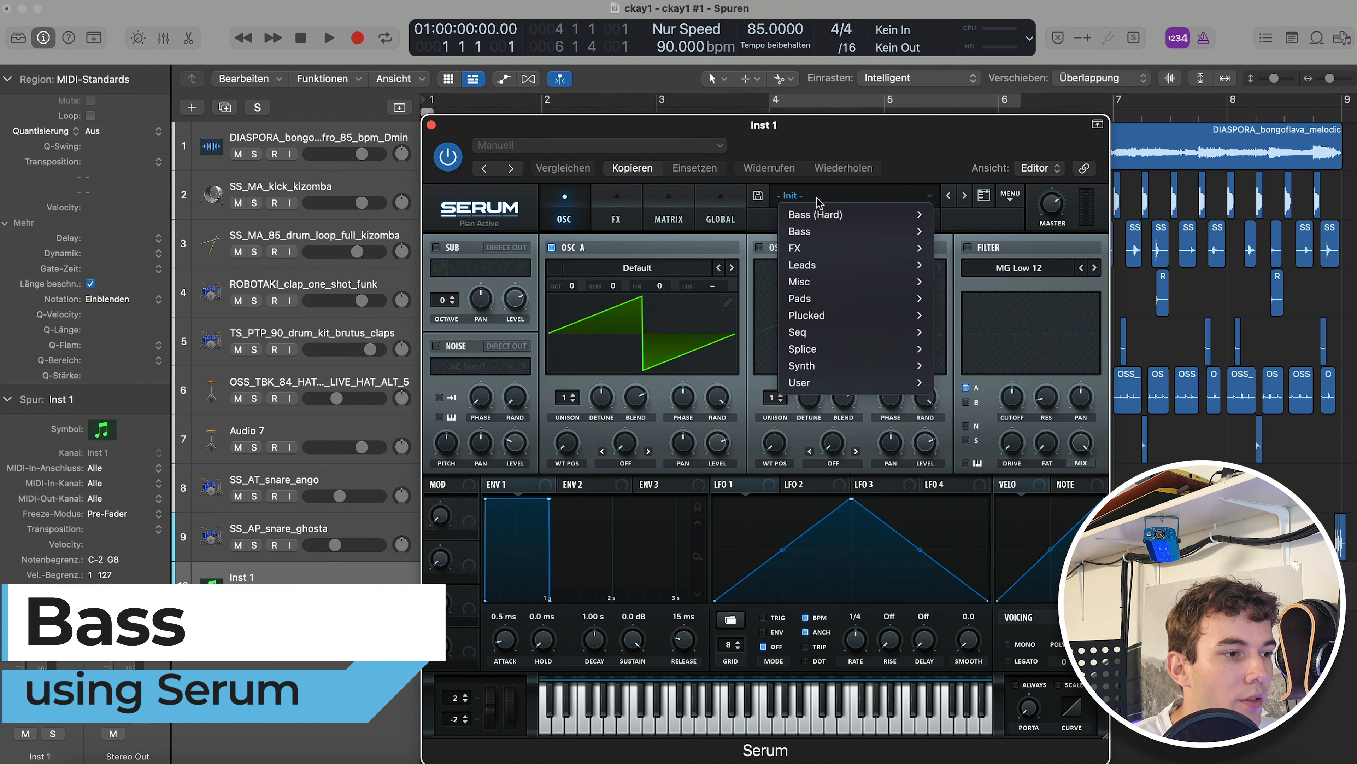
mouse_move(819, 236)
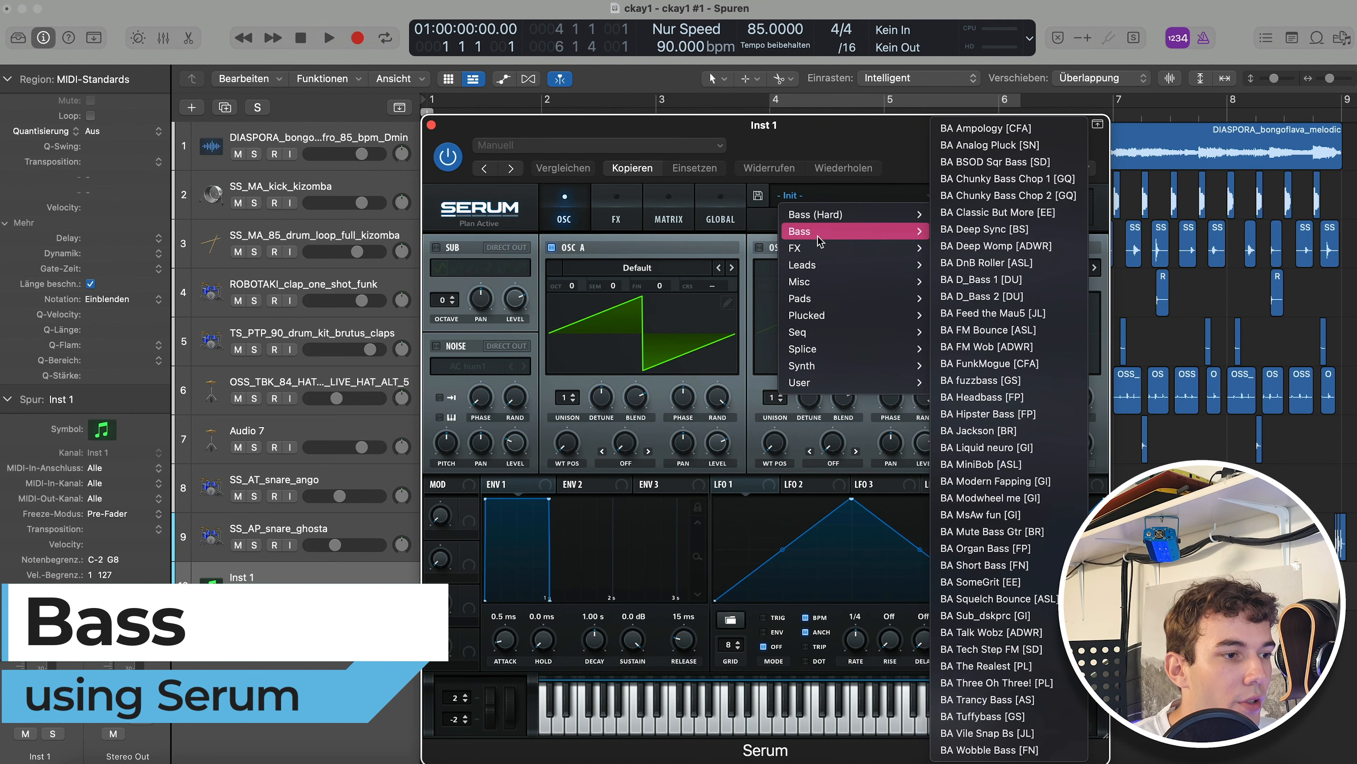
left_click(985, 281)
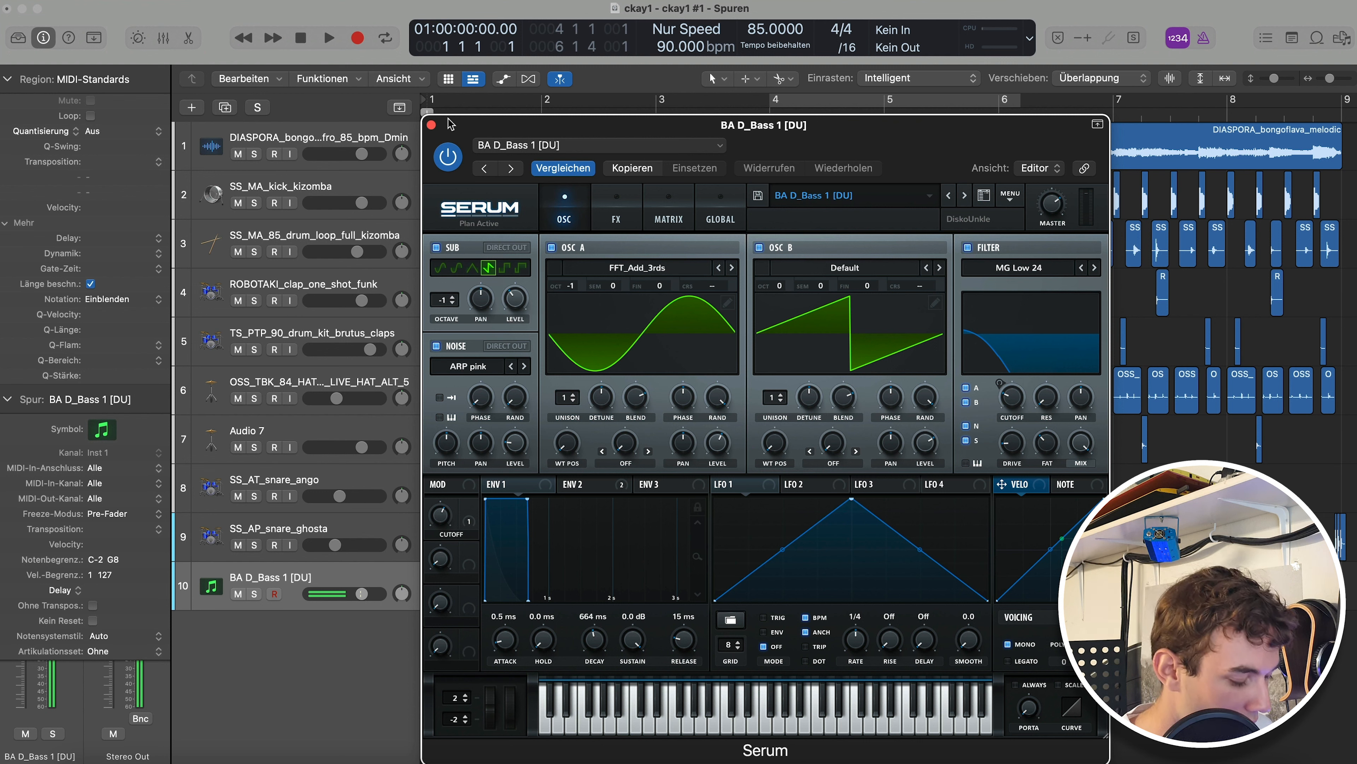
Rehearse a bass line over the beat, then record it over bars 1 to 4 and repeat it in bars 5 to 8.
key("space")
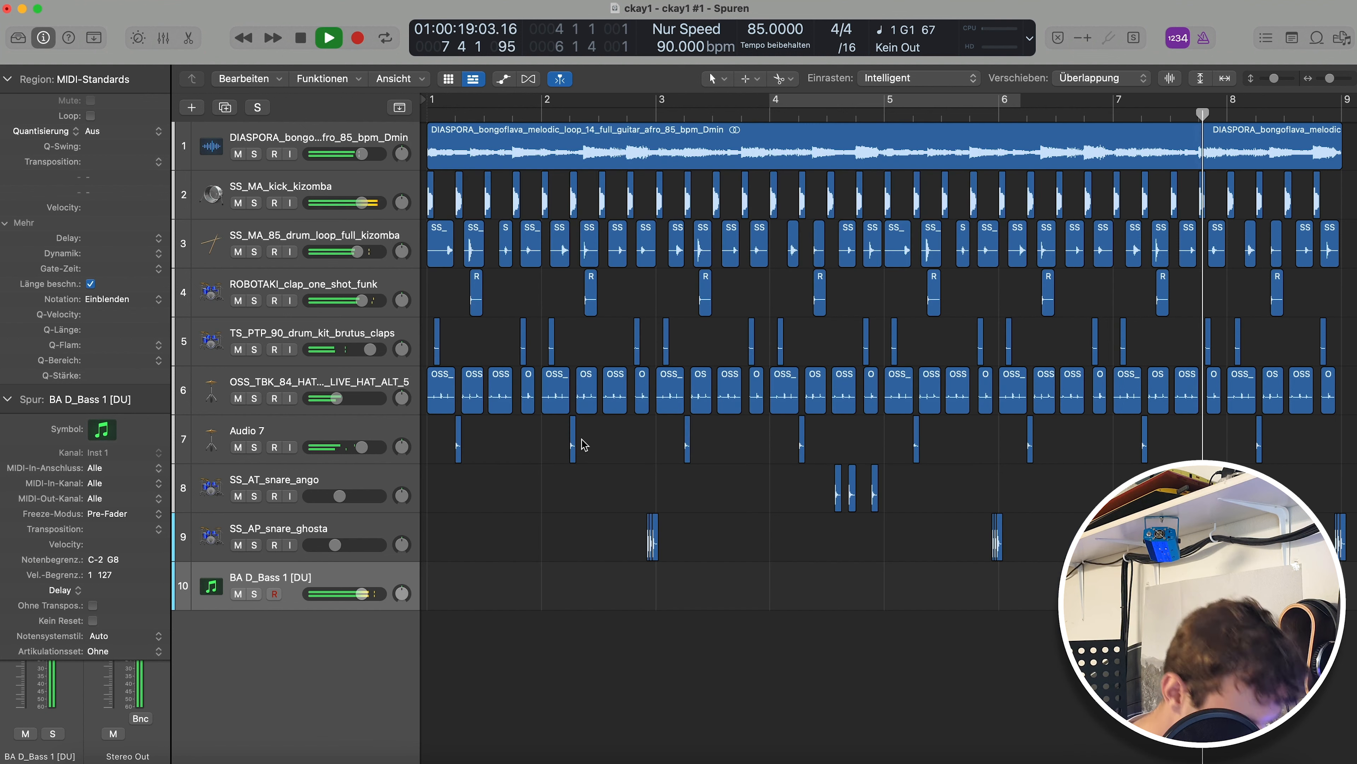
left_click(431, 125)
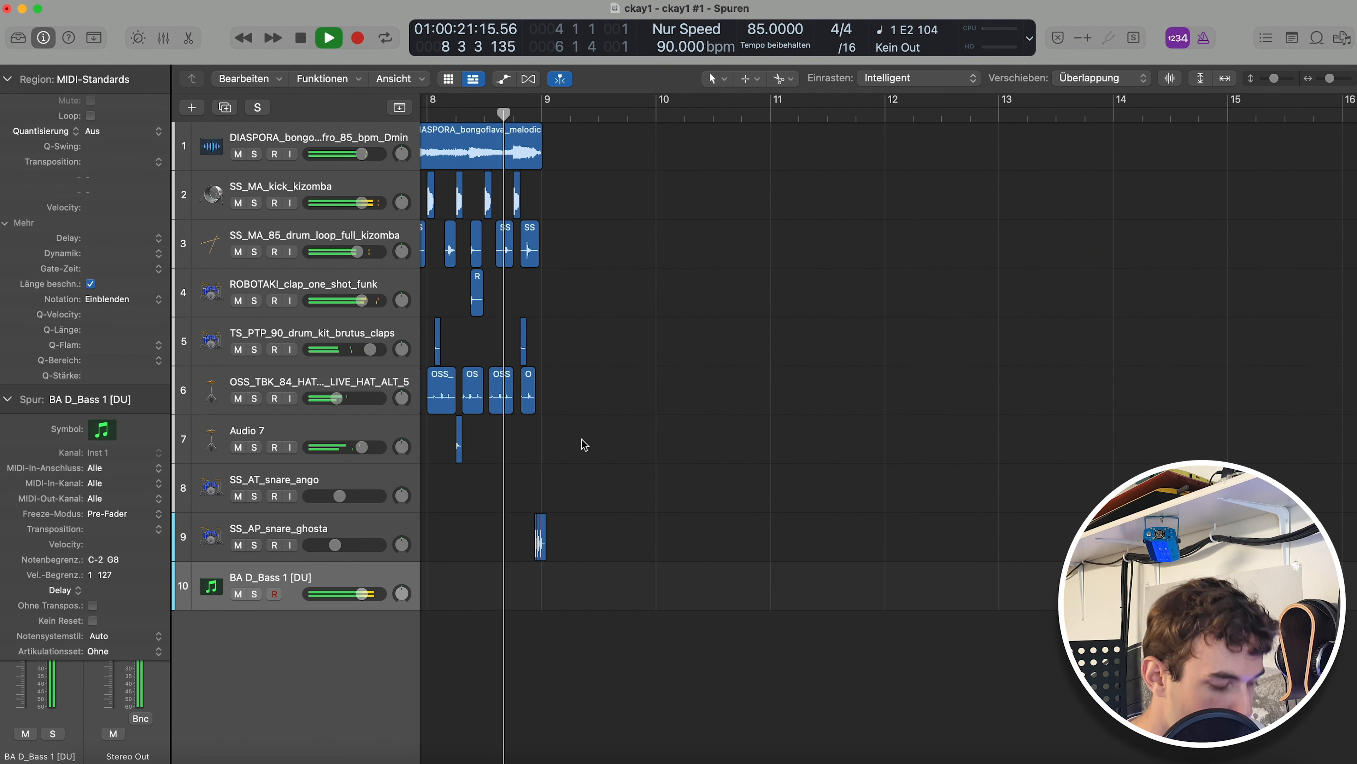
key("space")
key("z")
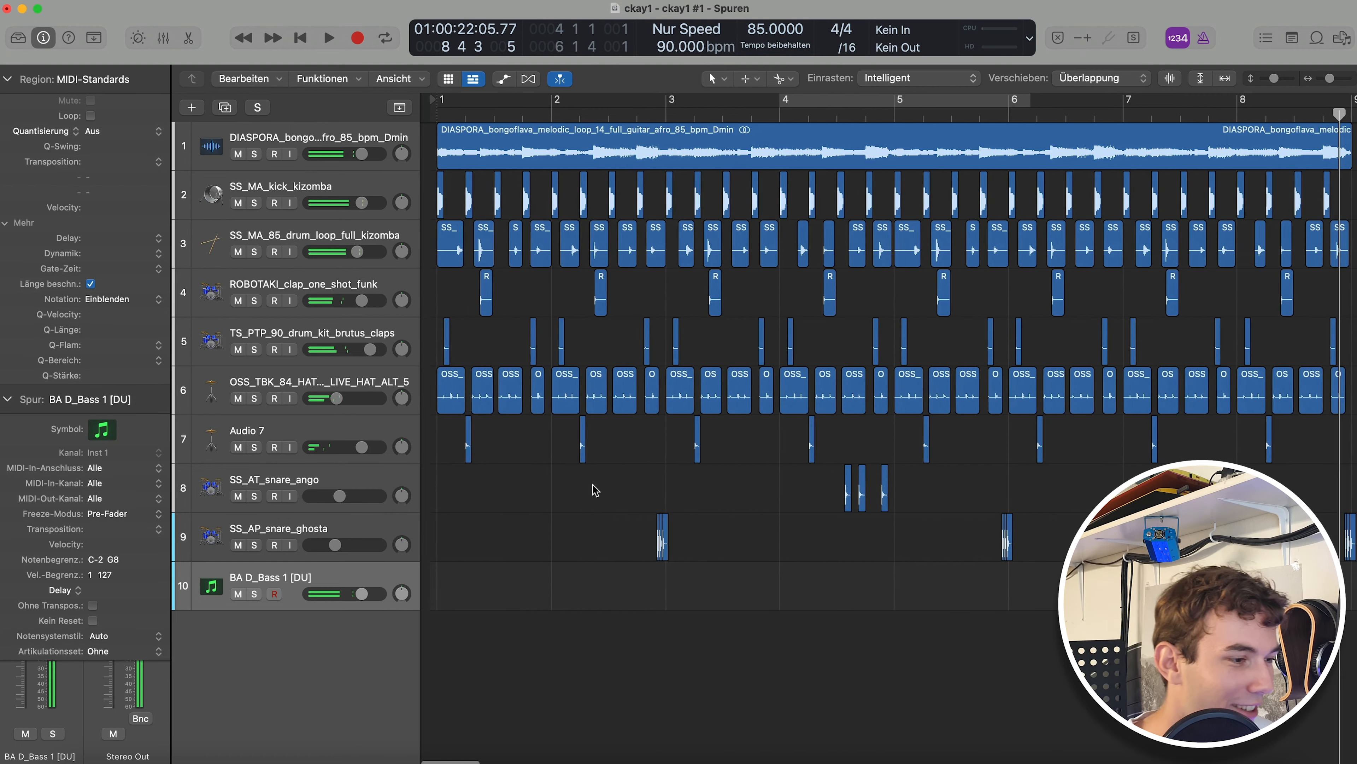
key("Return")
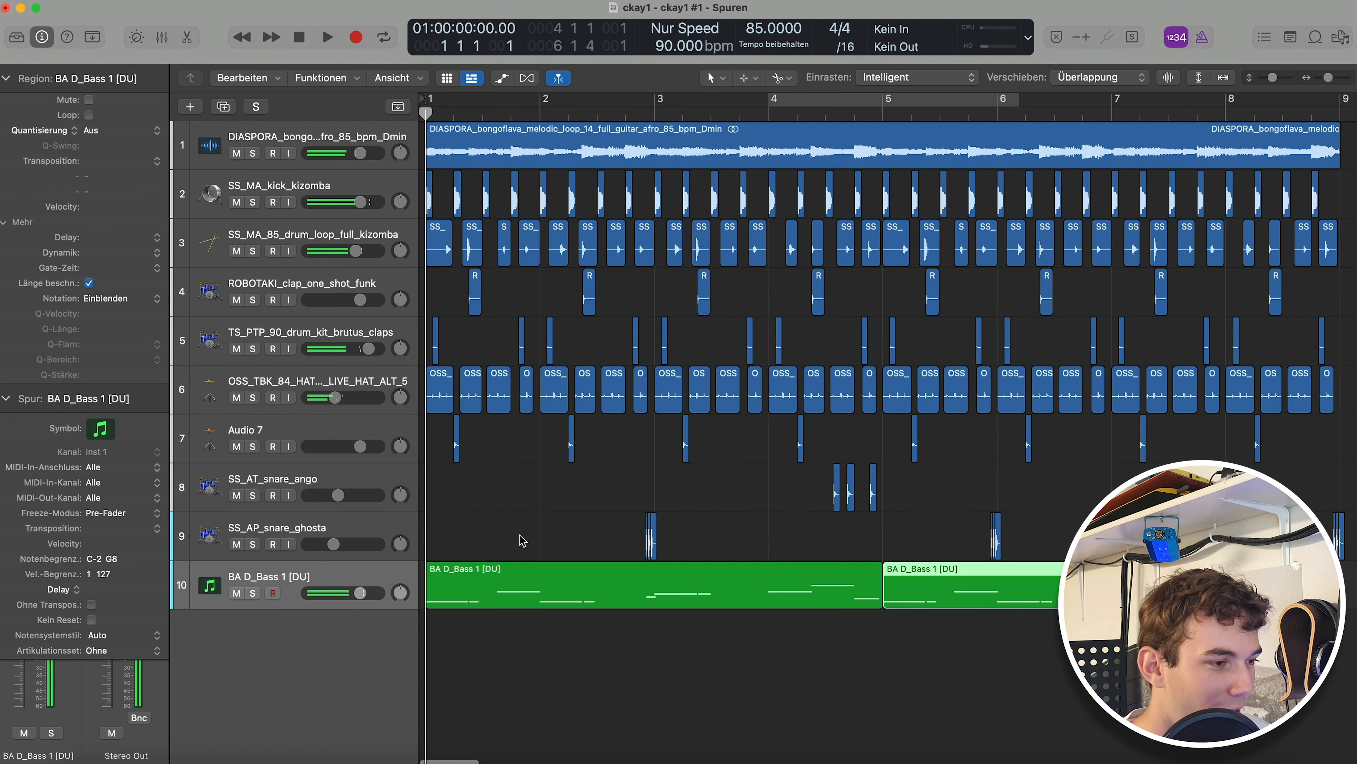
left_click(512, 493)
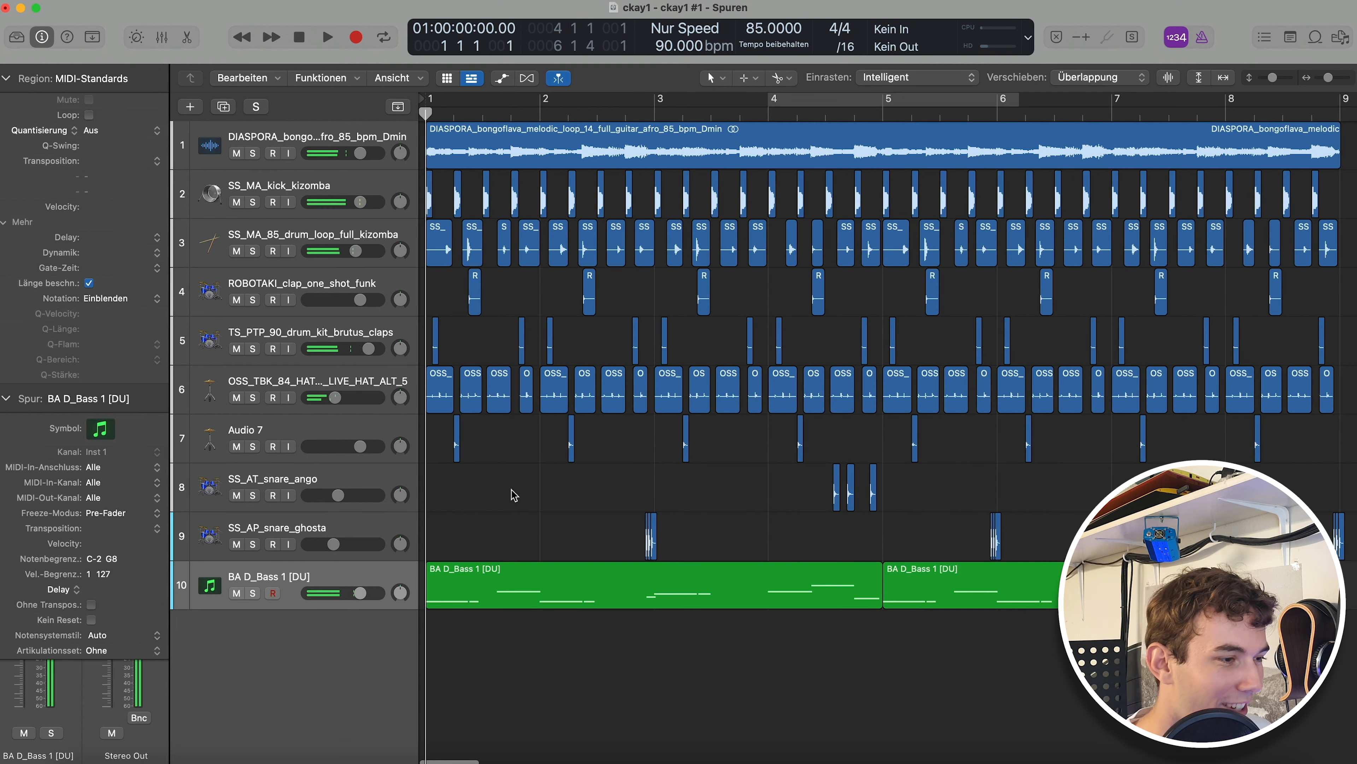
Play the arrangement from bar 1 to check the bass line against the drums and guitar loop.
scroll(513, 492, "up", 2)
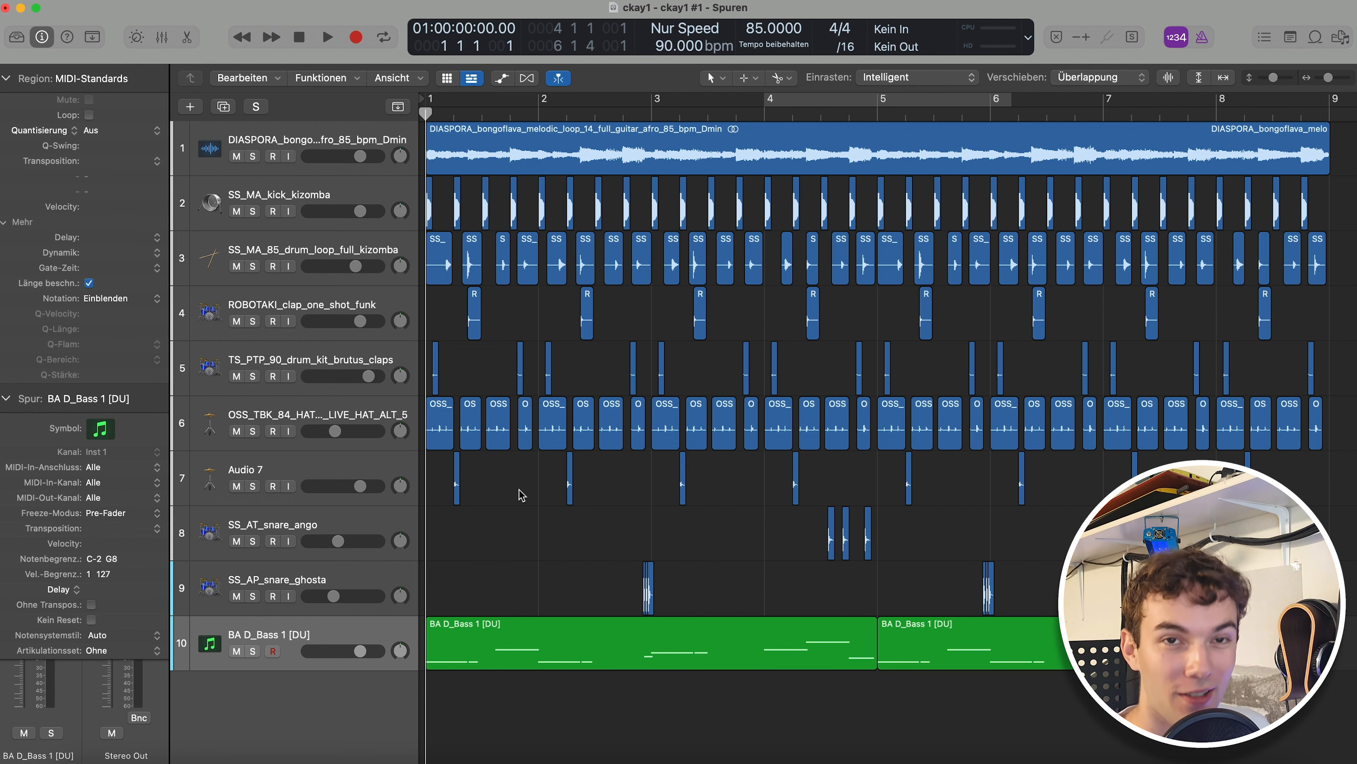
key("space")
scroll(519, 498, "up", 4)
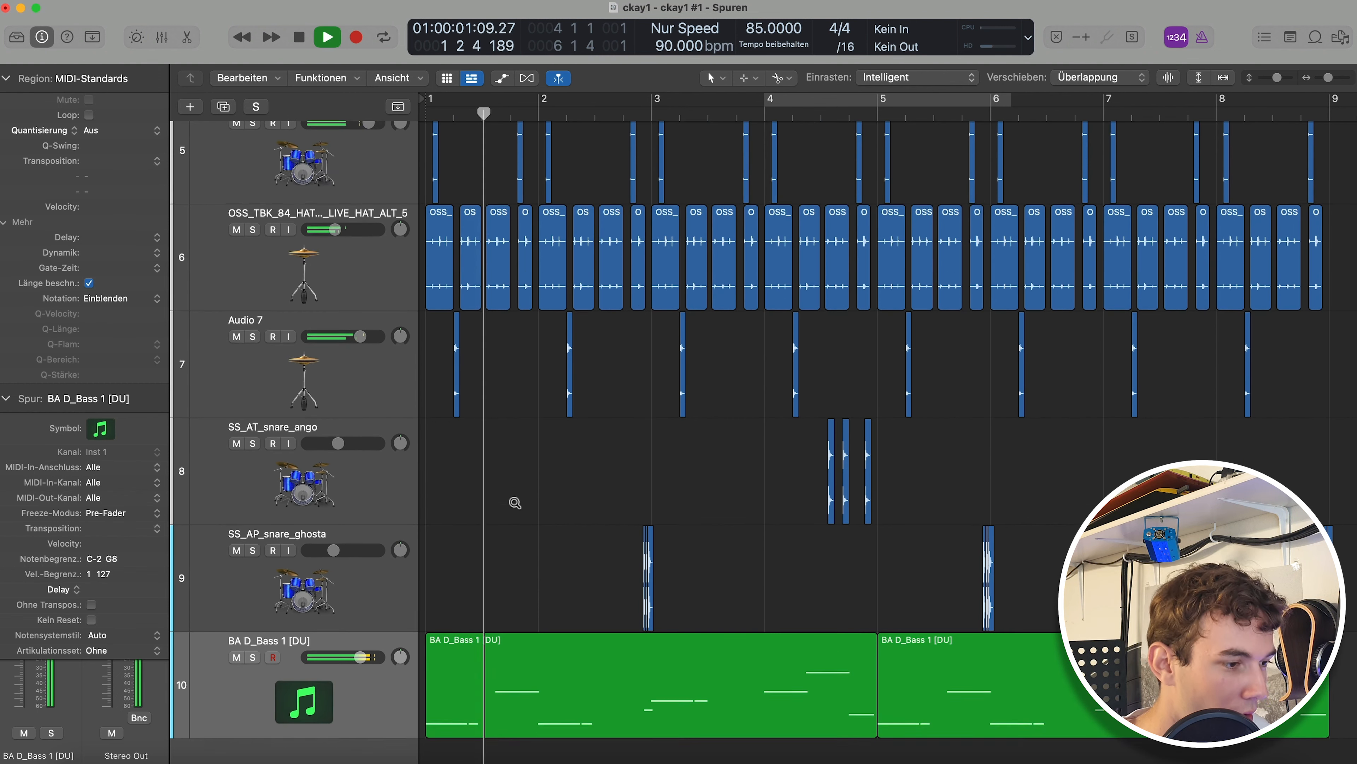
scroll(519, 507, "up", 4)
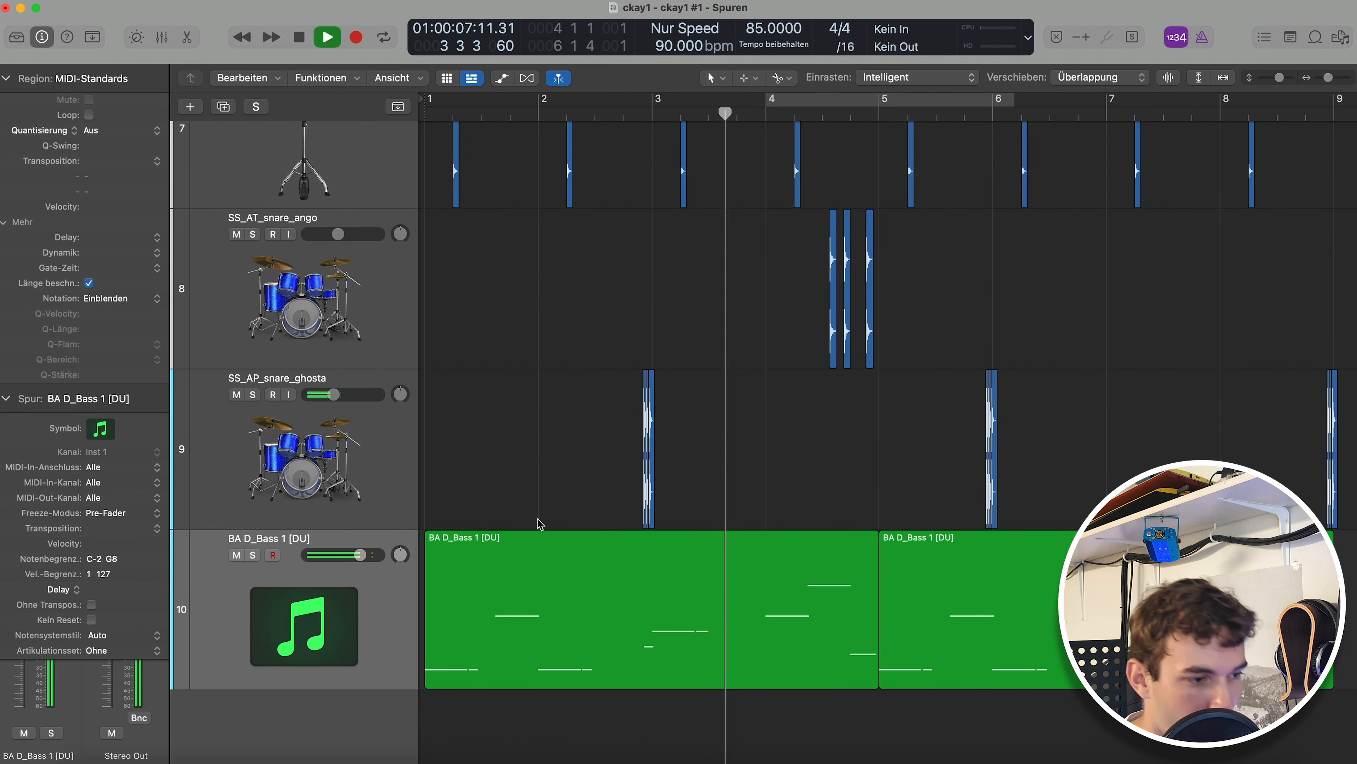
key("space")
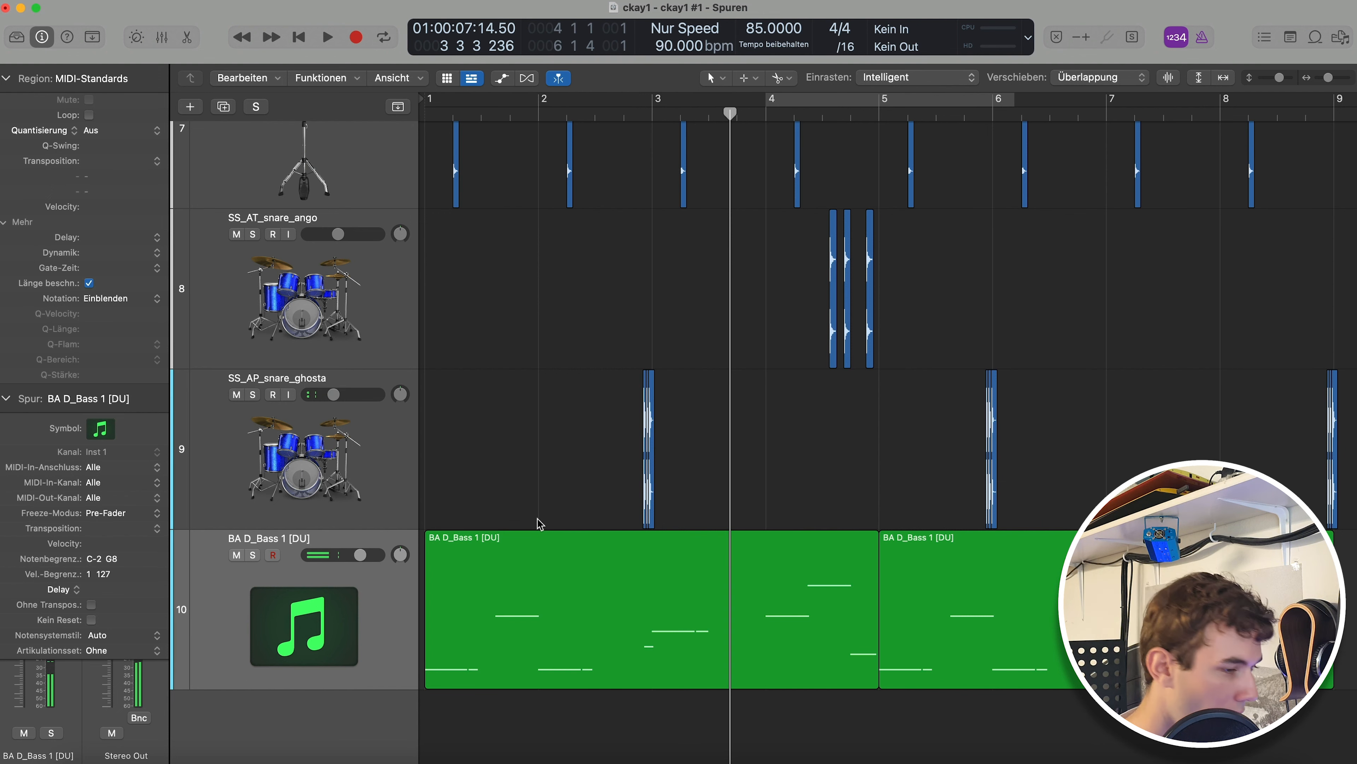
Record four bars of chords on a new Serum track using the DS_VPH_synth_chords_pad preset and copy the region to bar 5.
scroll(502, 465, "down", 5)
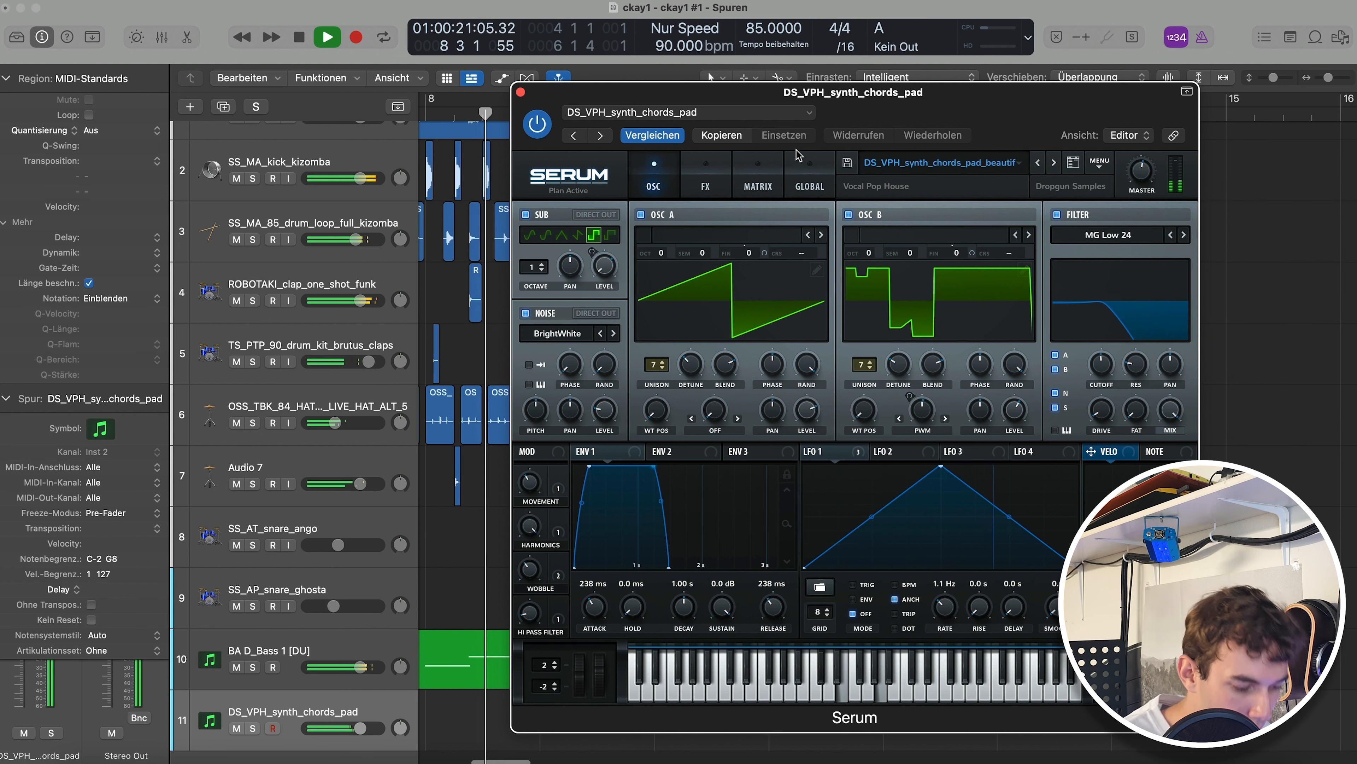
key("space")
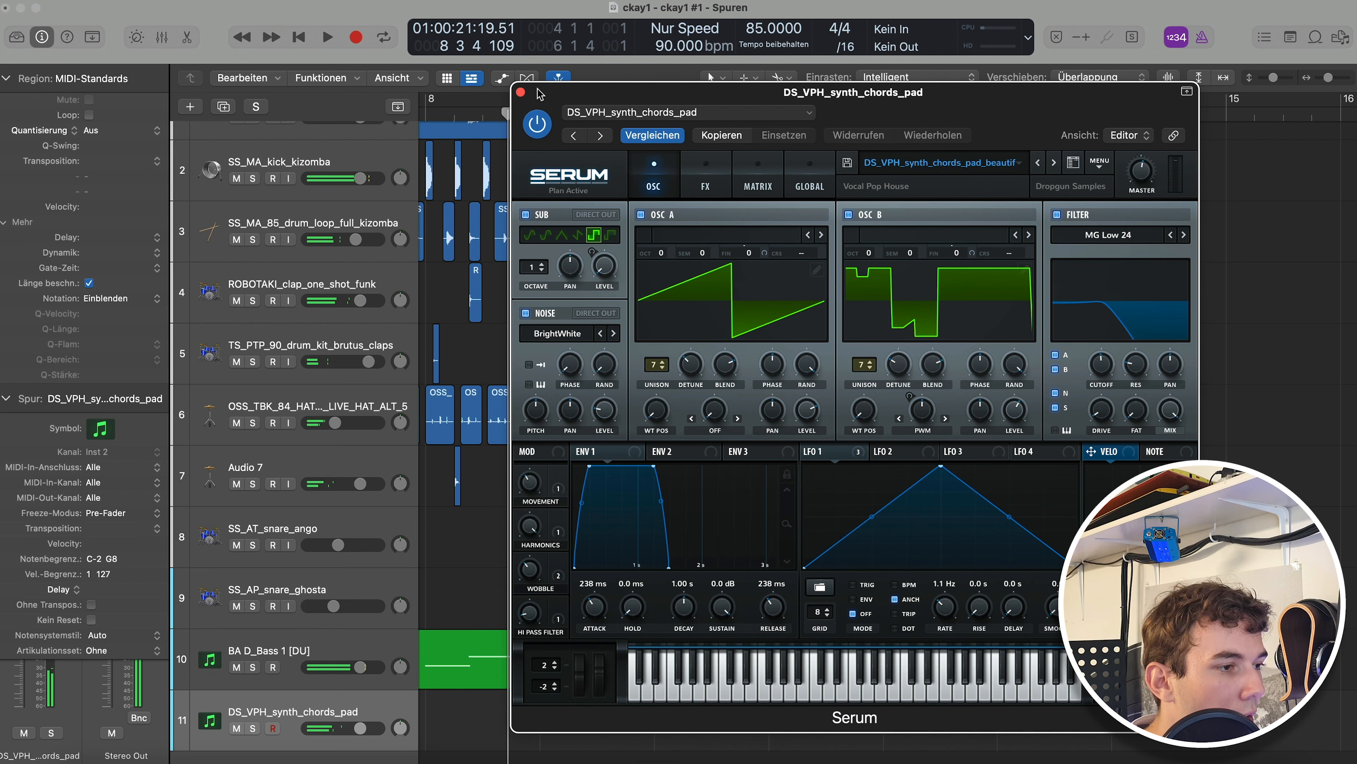
left_click(520, 93)
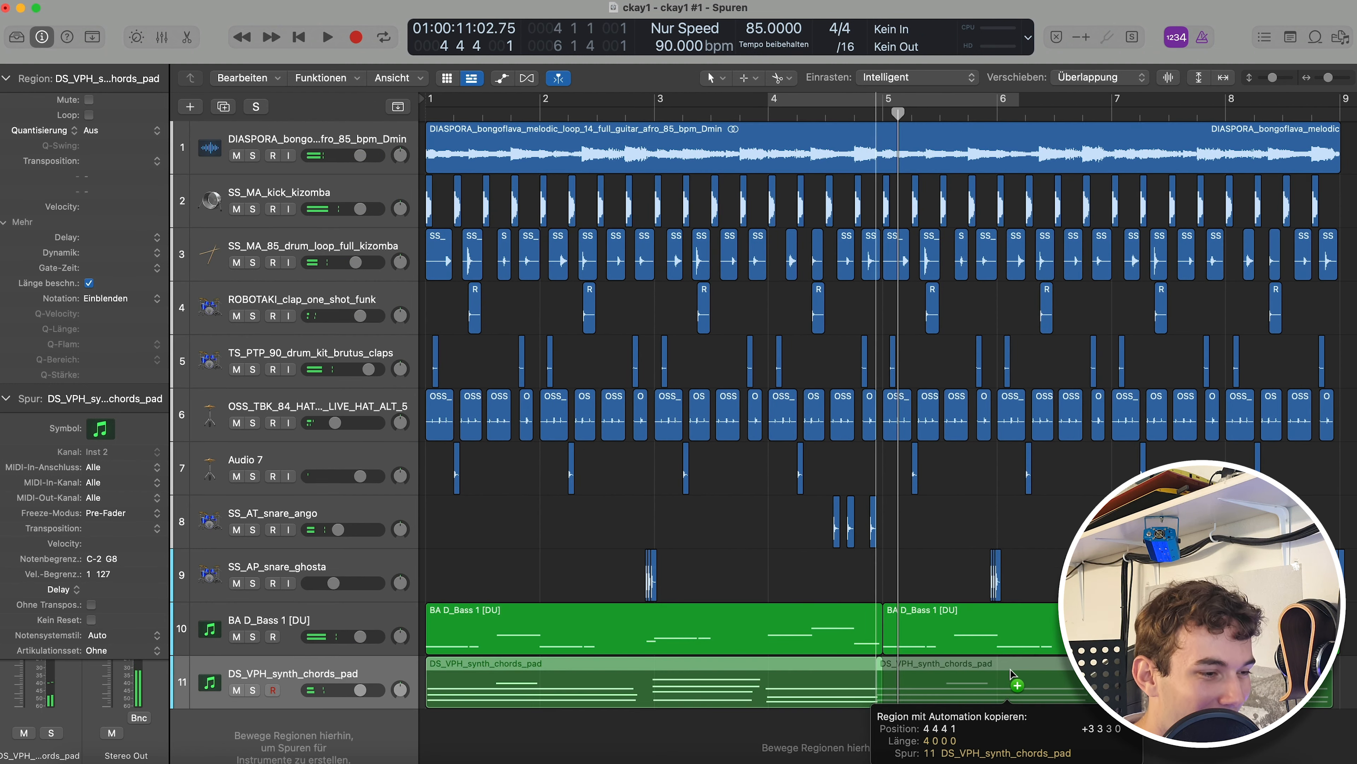
left_click_drag(799, 689, 809, 688)
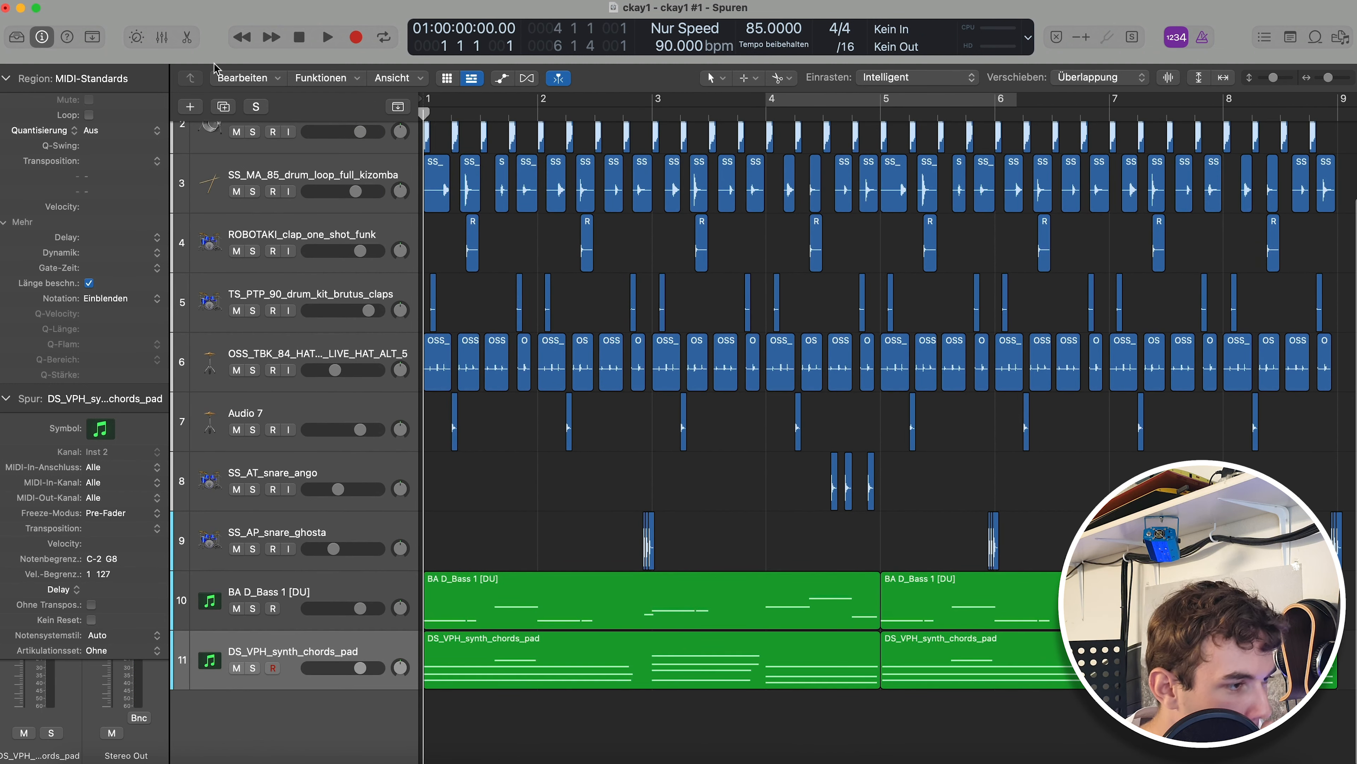
Create a Serum instrument track with the Analog_BD_Sin wavetable and Band 12 filter, and record a melody ending at bar 5.
left_click(190, 107)
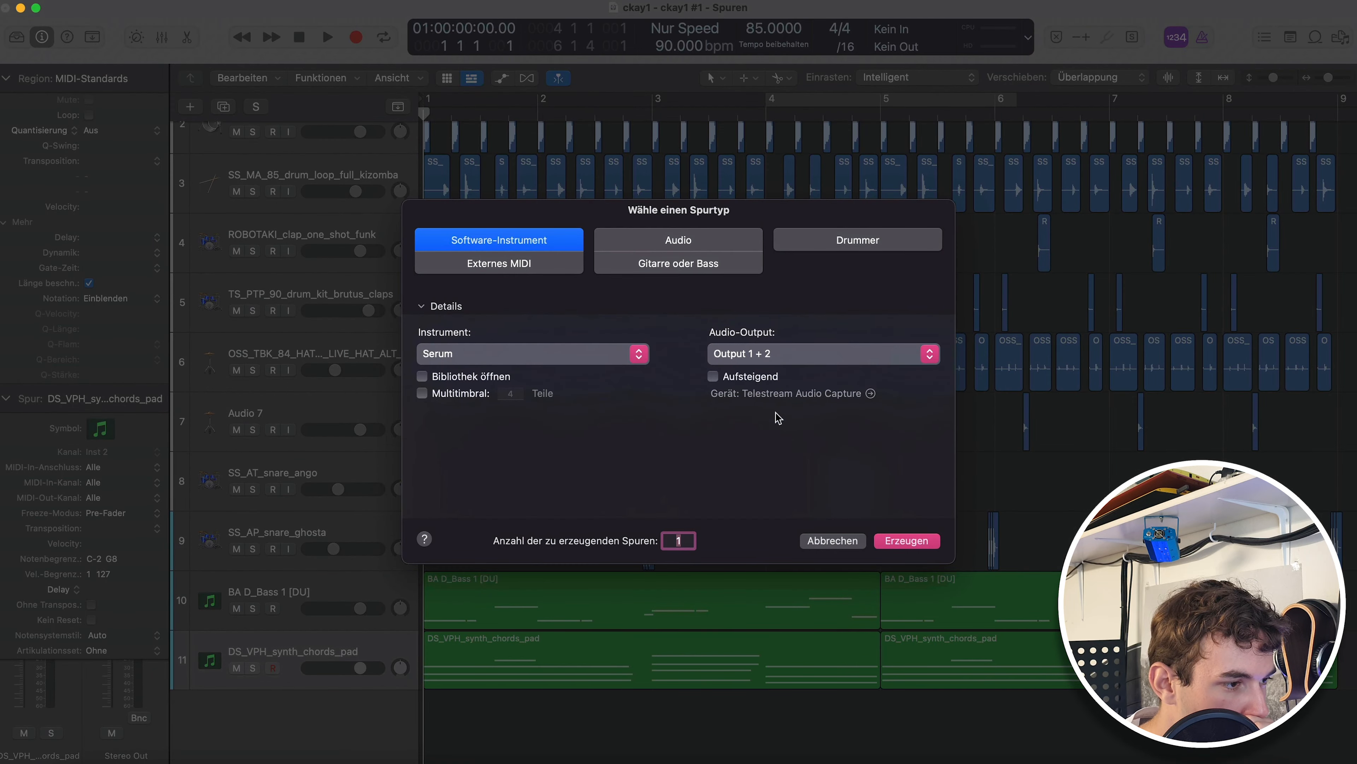
left_click(904, 541)
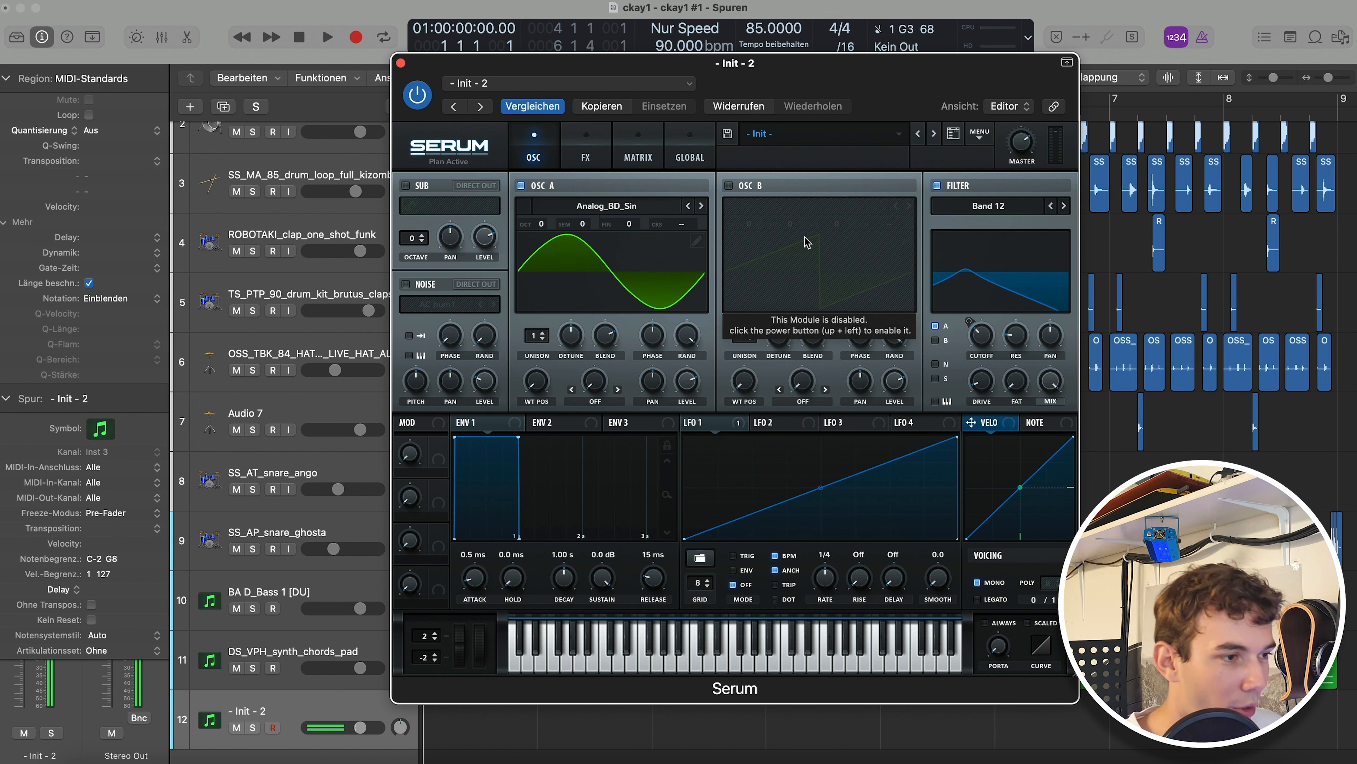
left_click_drag(798, 76, 904, 61)
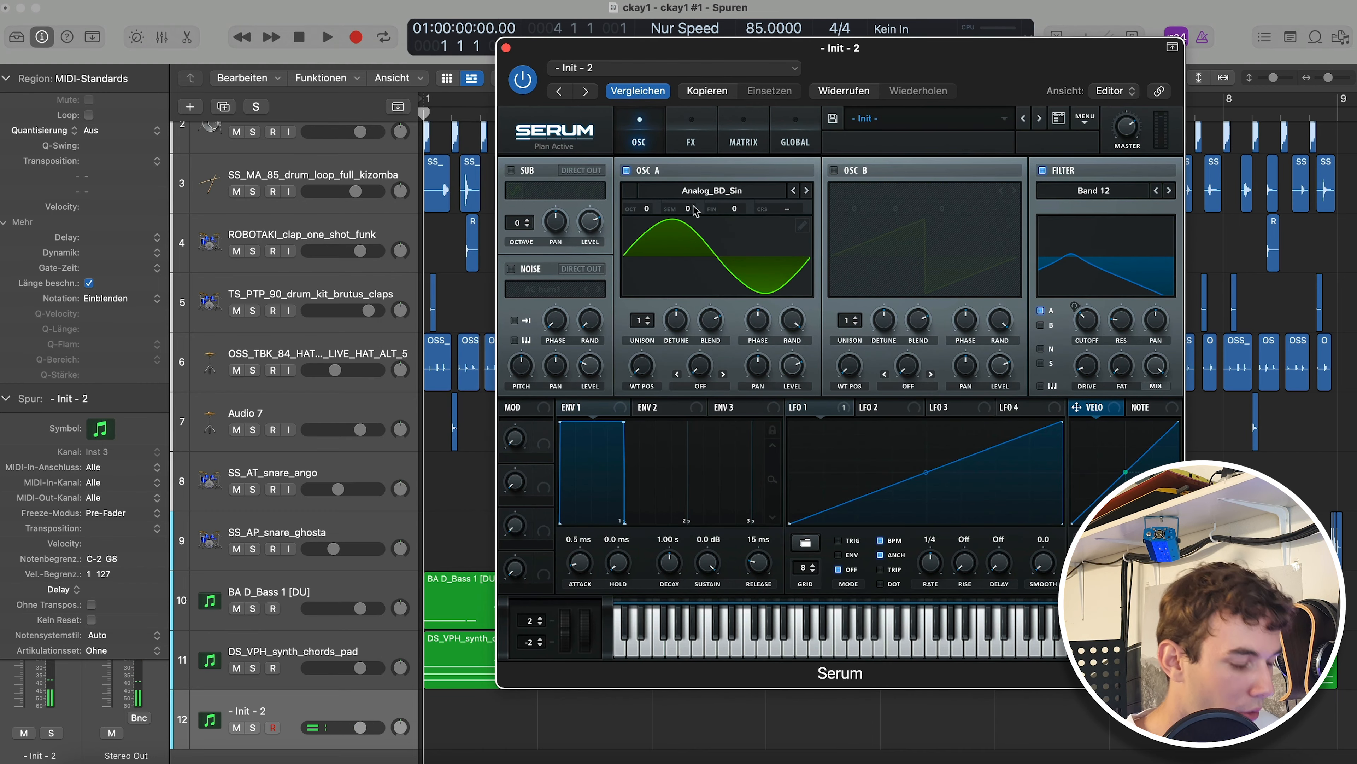
key("space")
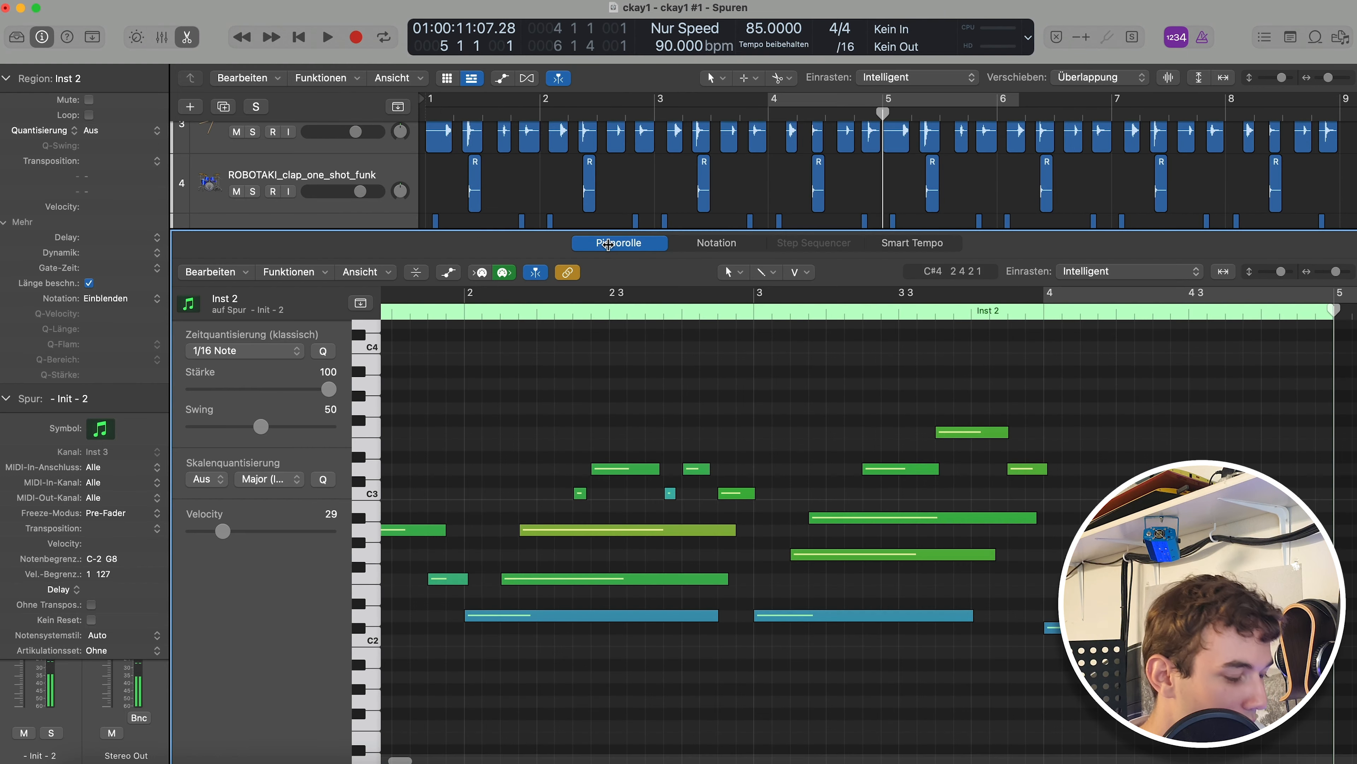
Audition the melody track in solo from bar 1 and close its piano roll.
key("s")
key("Return")
key("space")
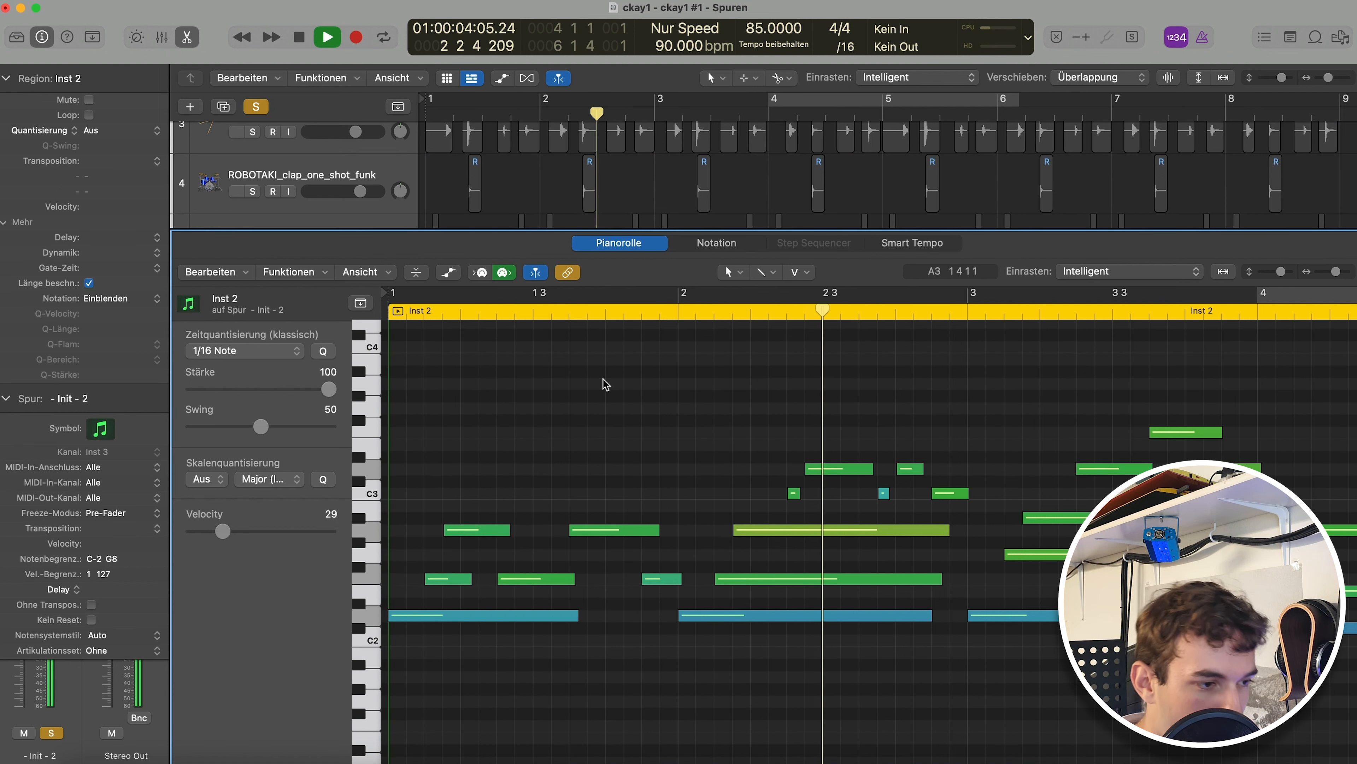
key("space")
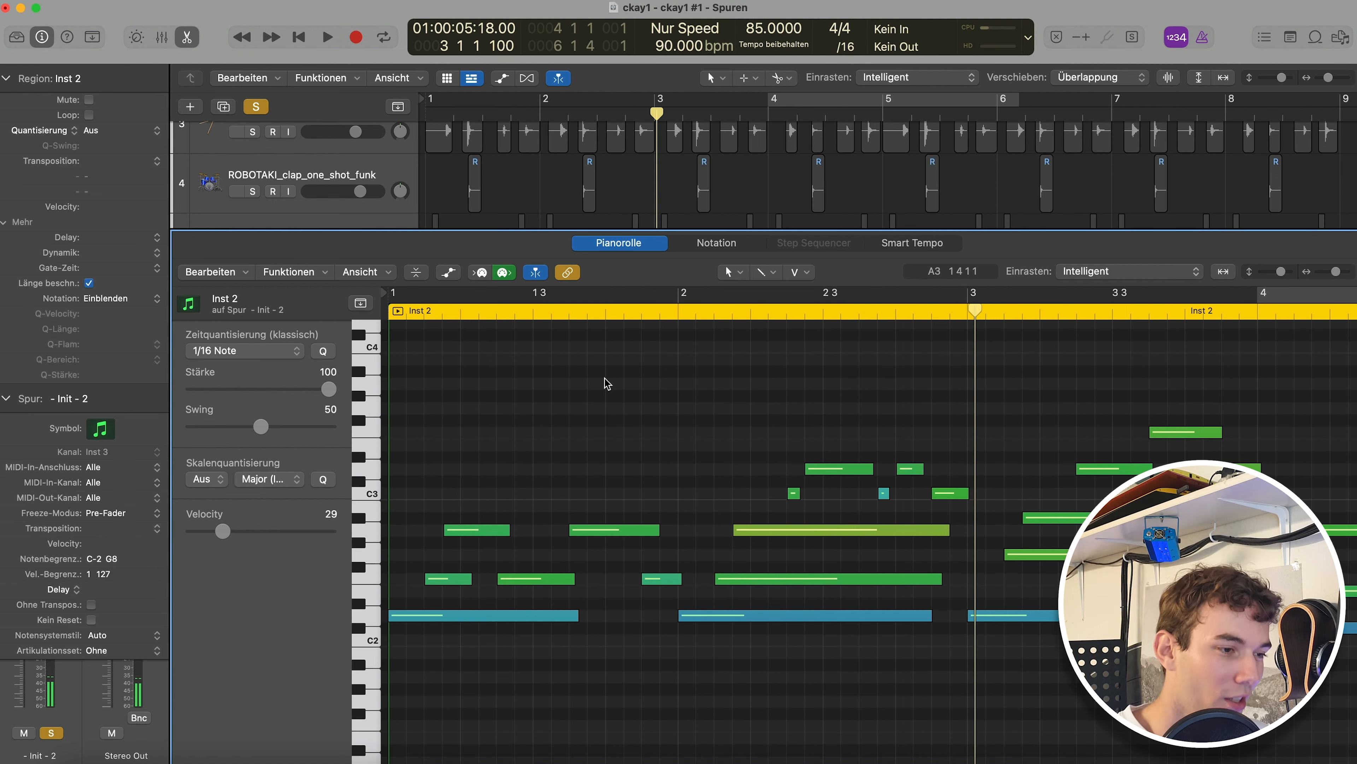
key("e")
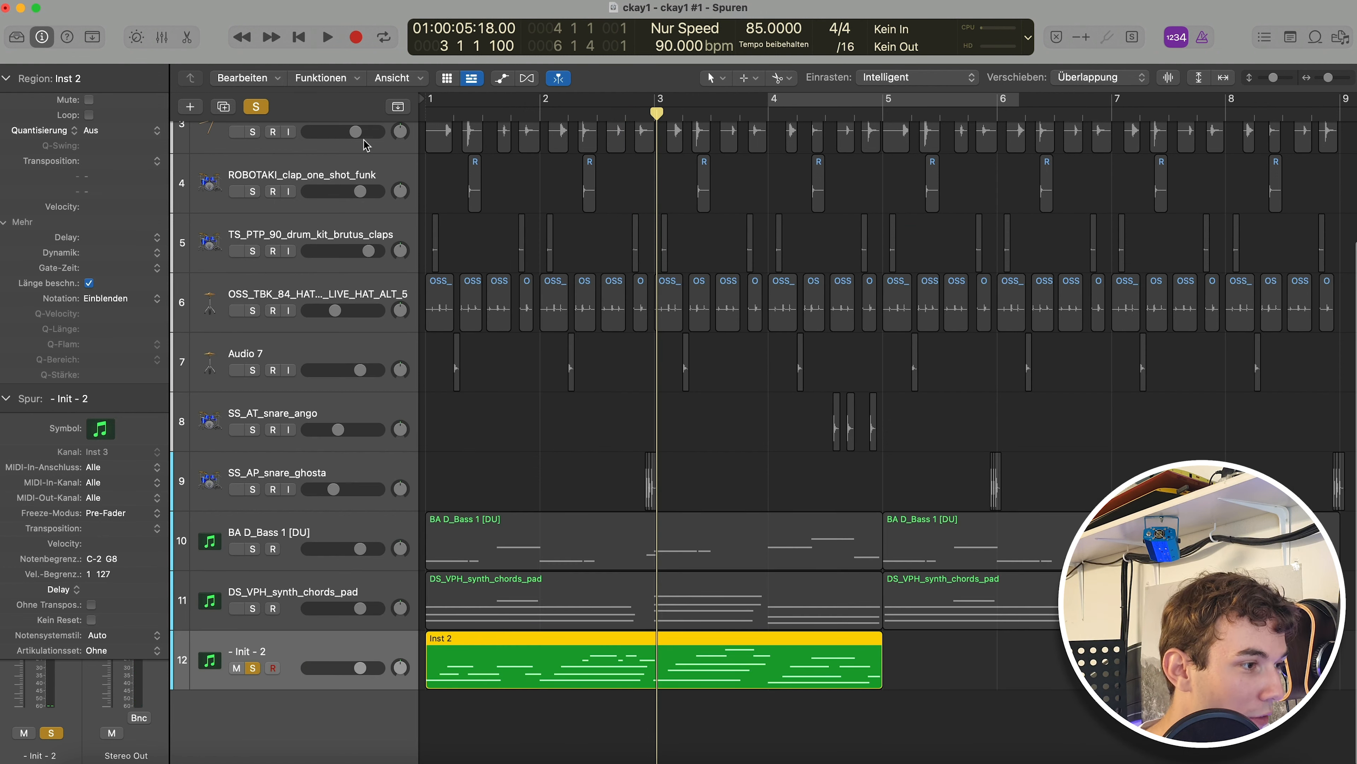
Turn off the melody track's solo and play the whole arrangement from bar 1 to check the melody against the chords.
key("s")
key("super+Left")
key("Return")
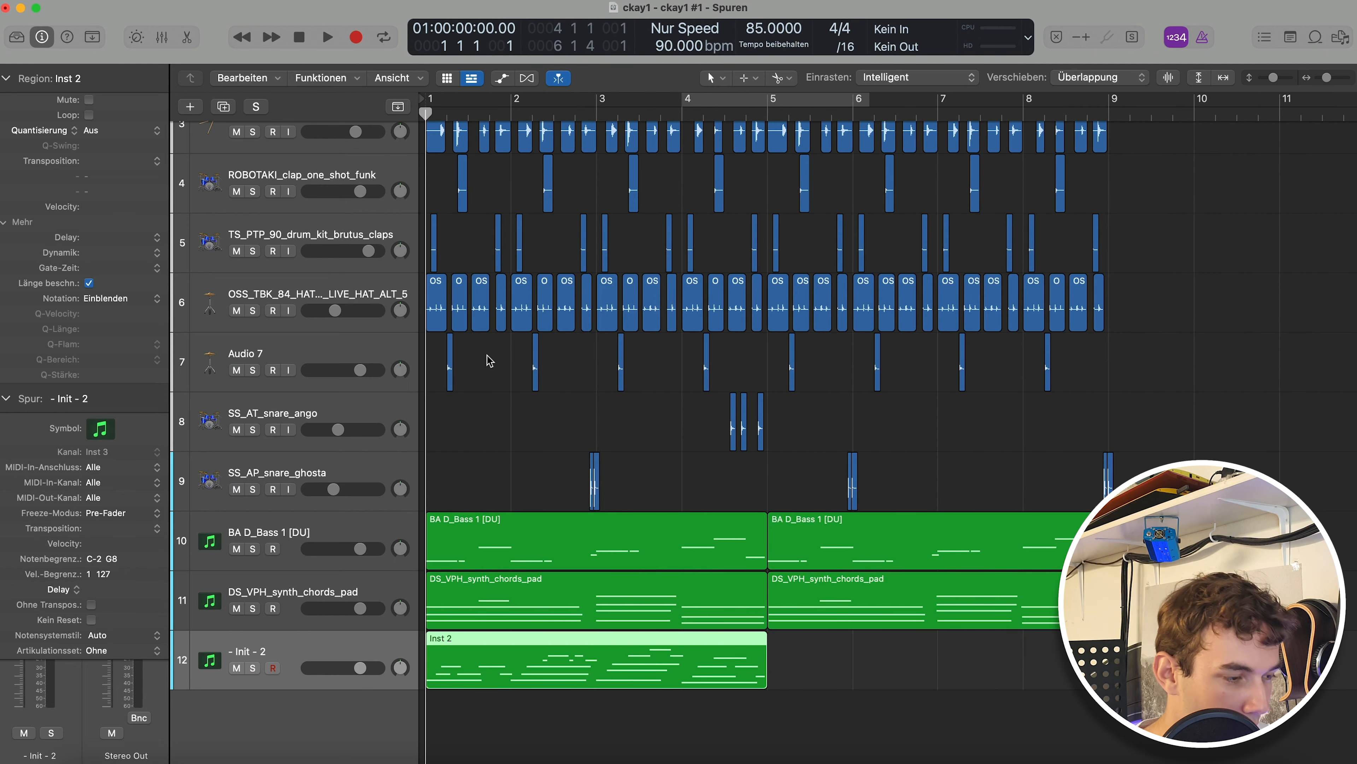
key("space")
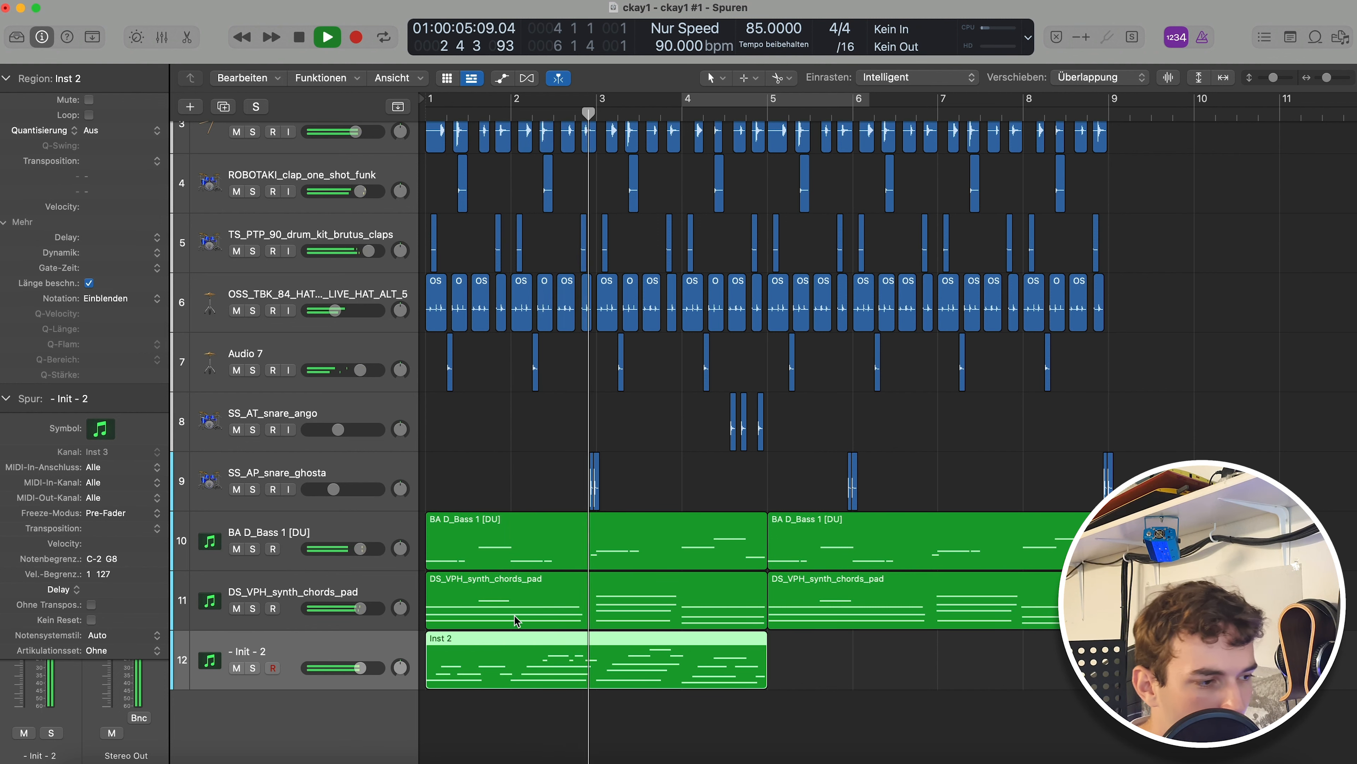
left_click(516, 601)
key("space")
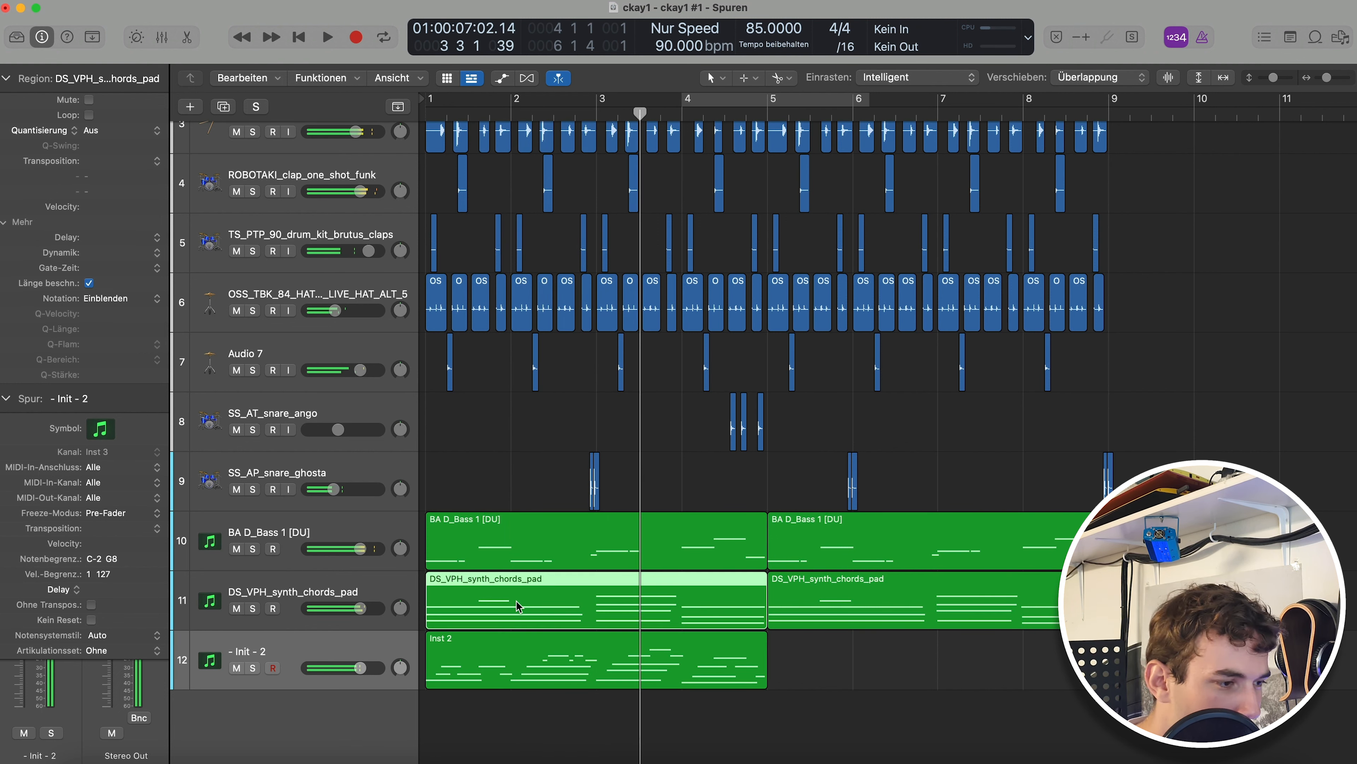
double_click(515, 600)
key("e")
left_click(538, 513)
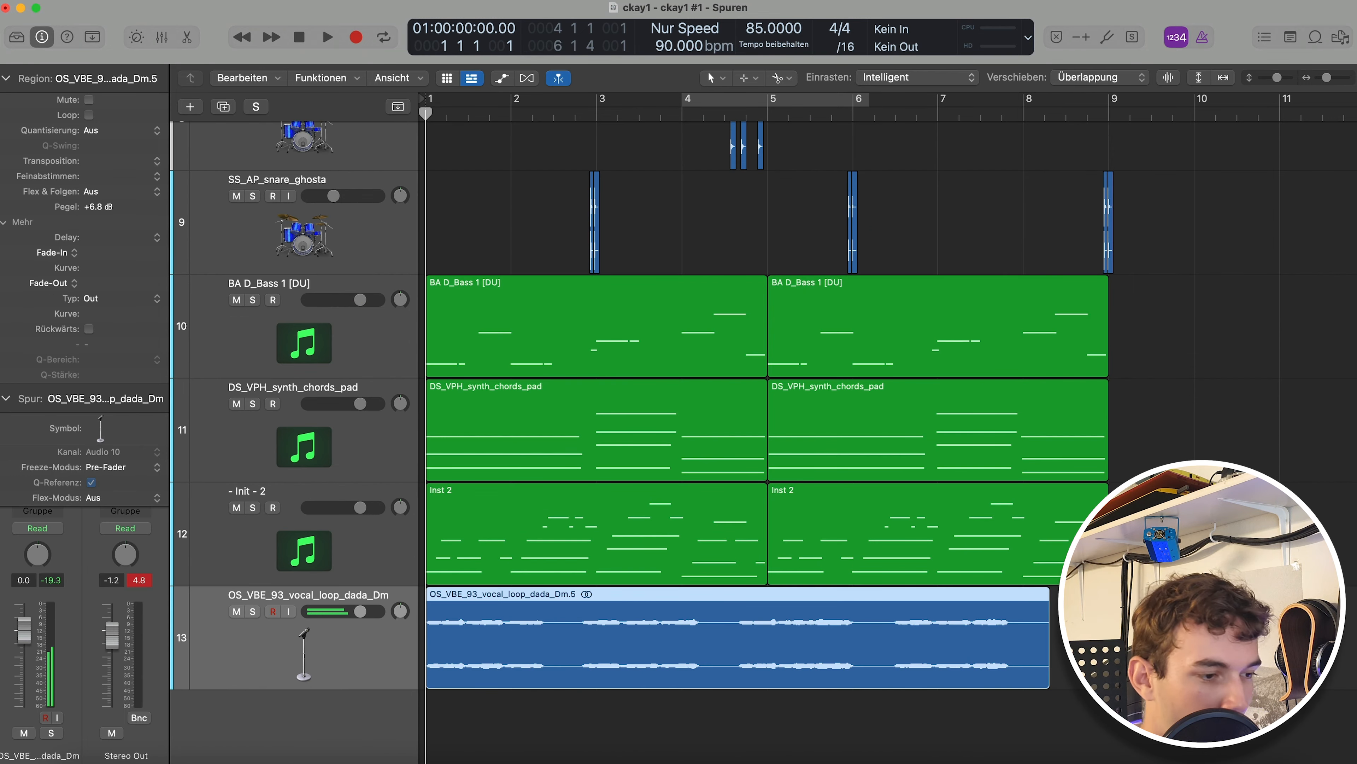
Lower the stereo output to about -4.8 dB and the dada vocal loop track to -12.8 dB while playing from bar 1.
key("super+Left")
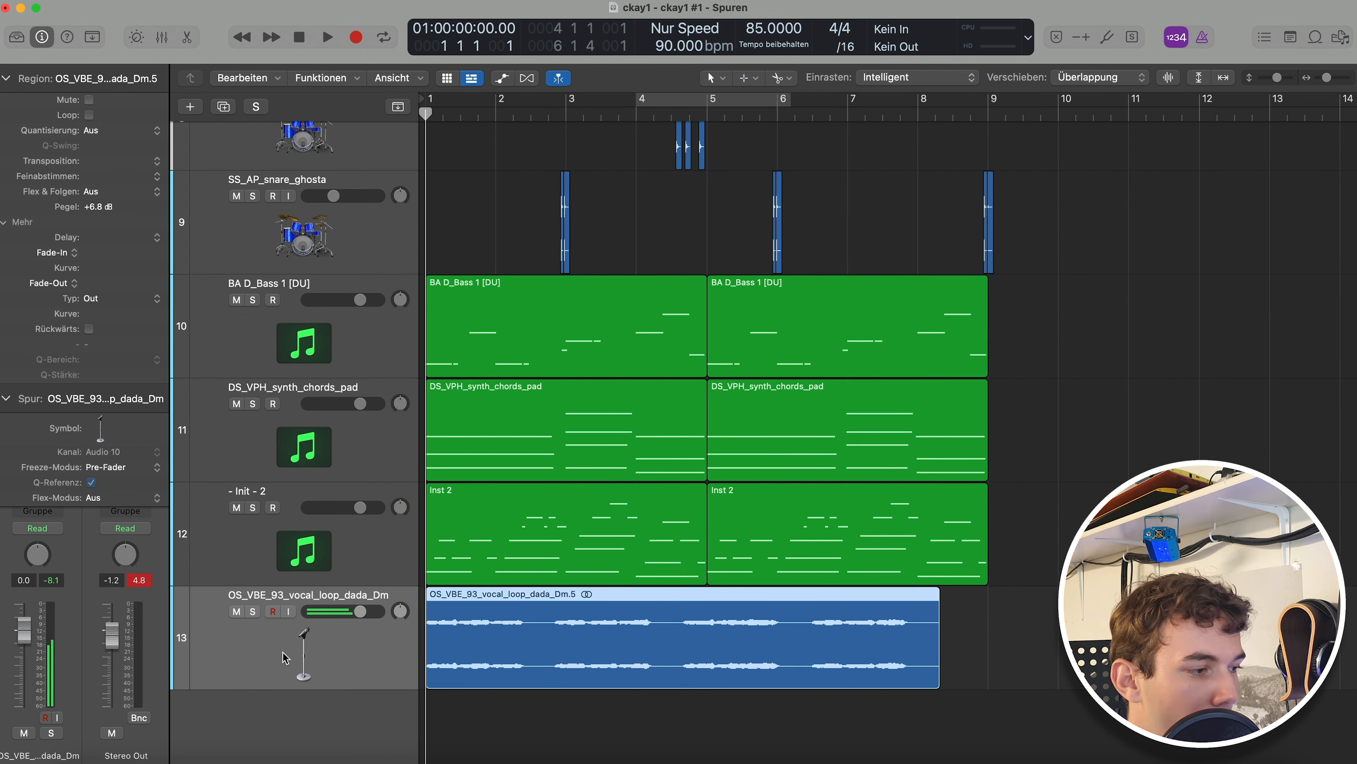
left_click_drag(112, 640, 113, 656)
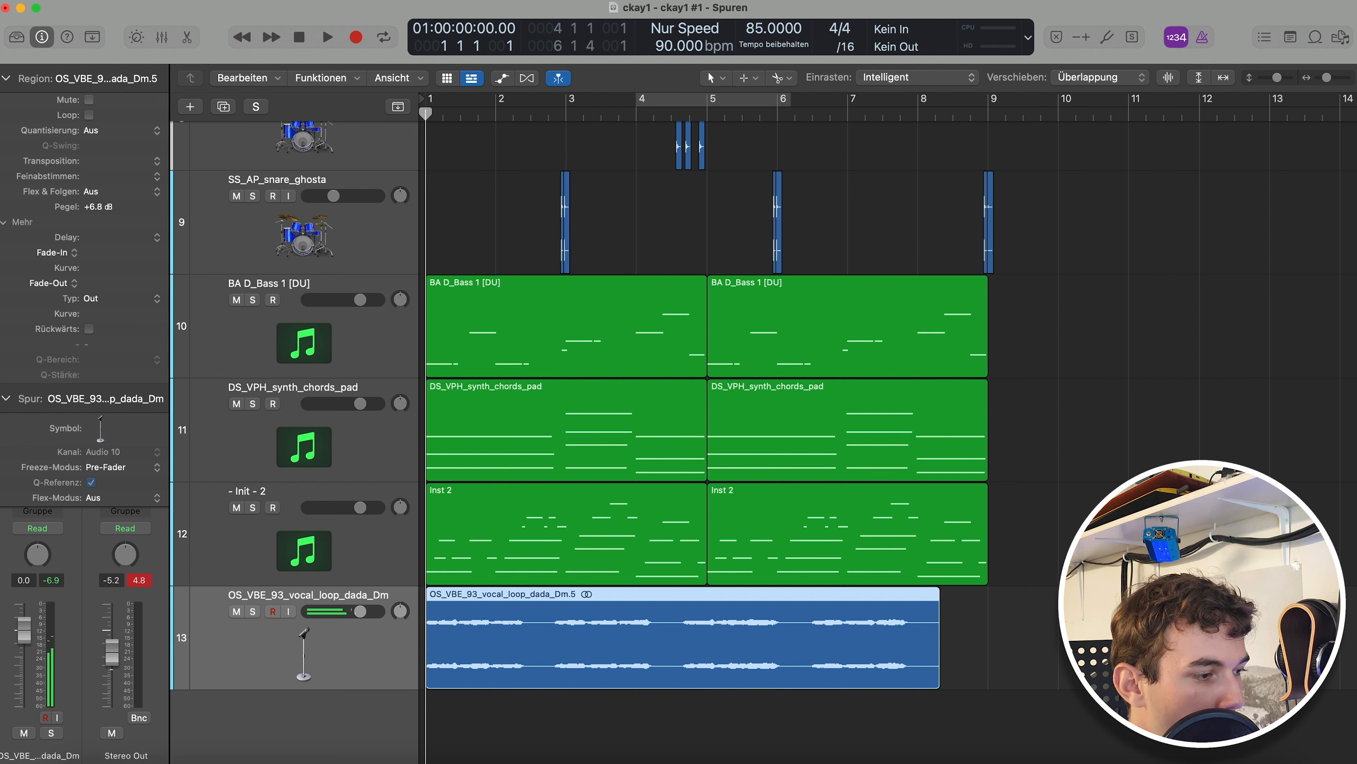
key("space")
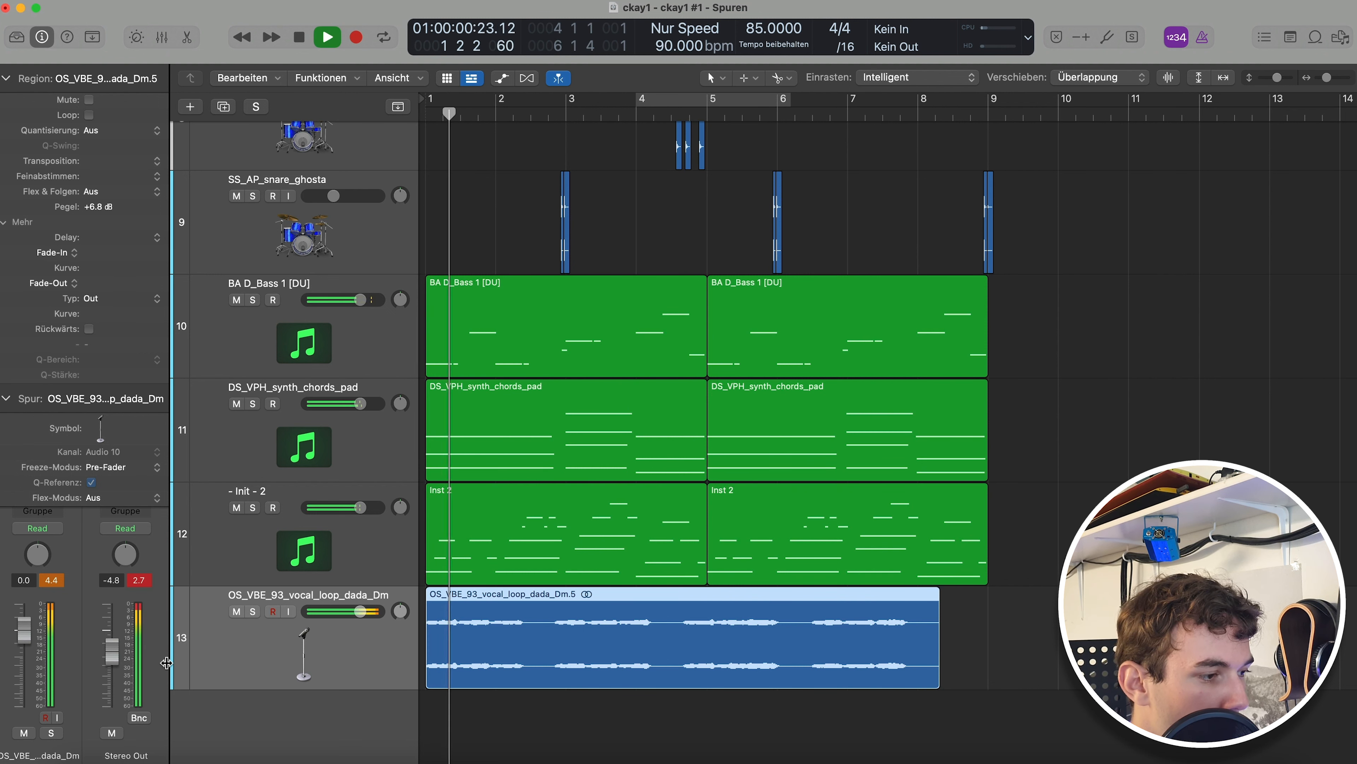
left_click_drag(362, 612, 331, 611)
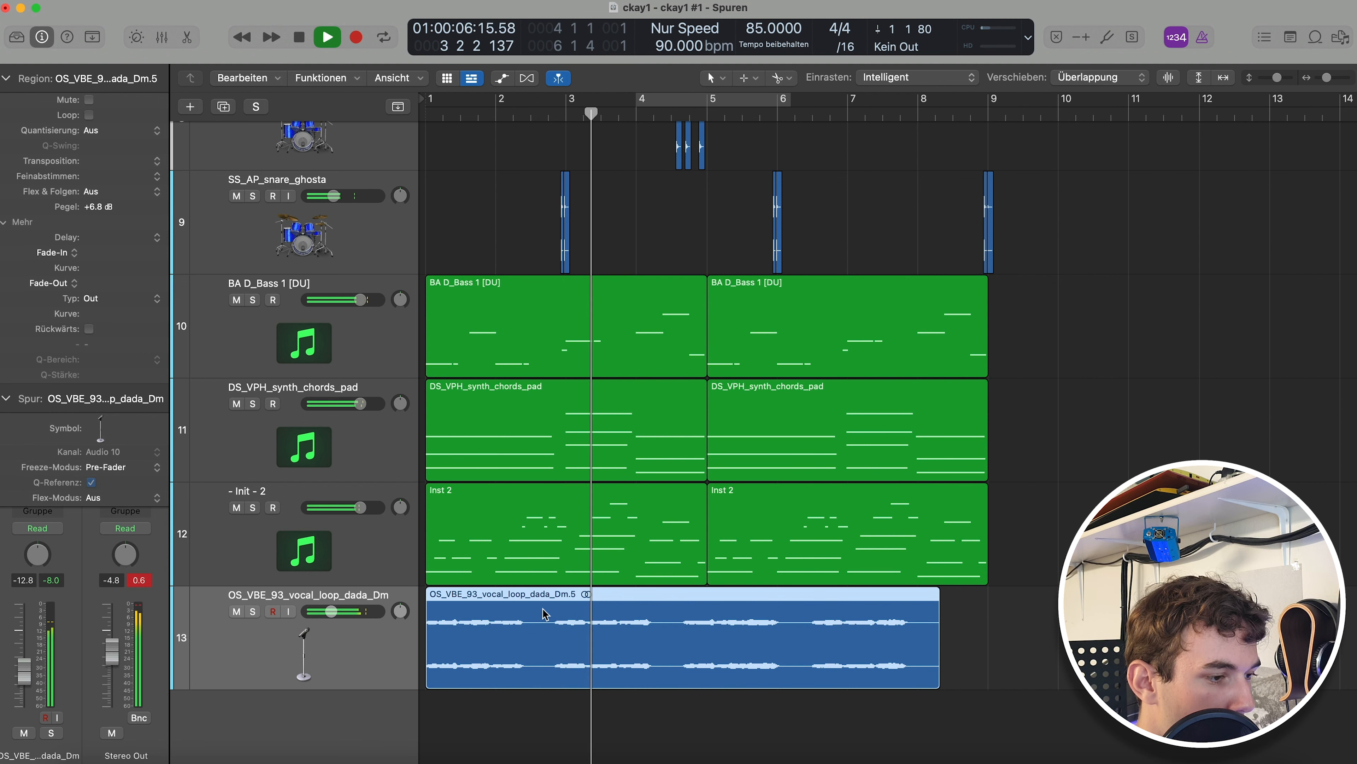
scroll(542, 608, "up", 1)
key("space")
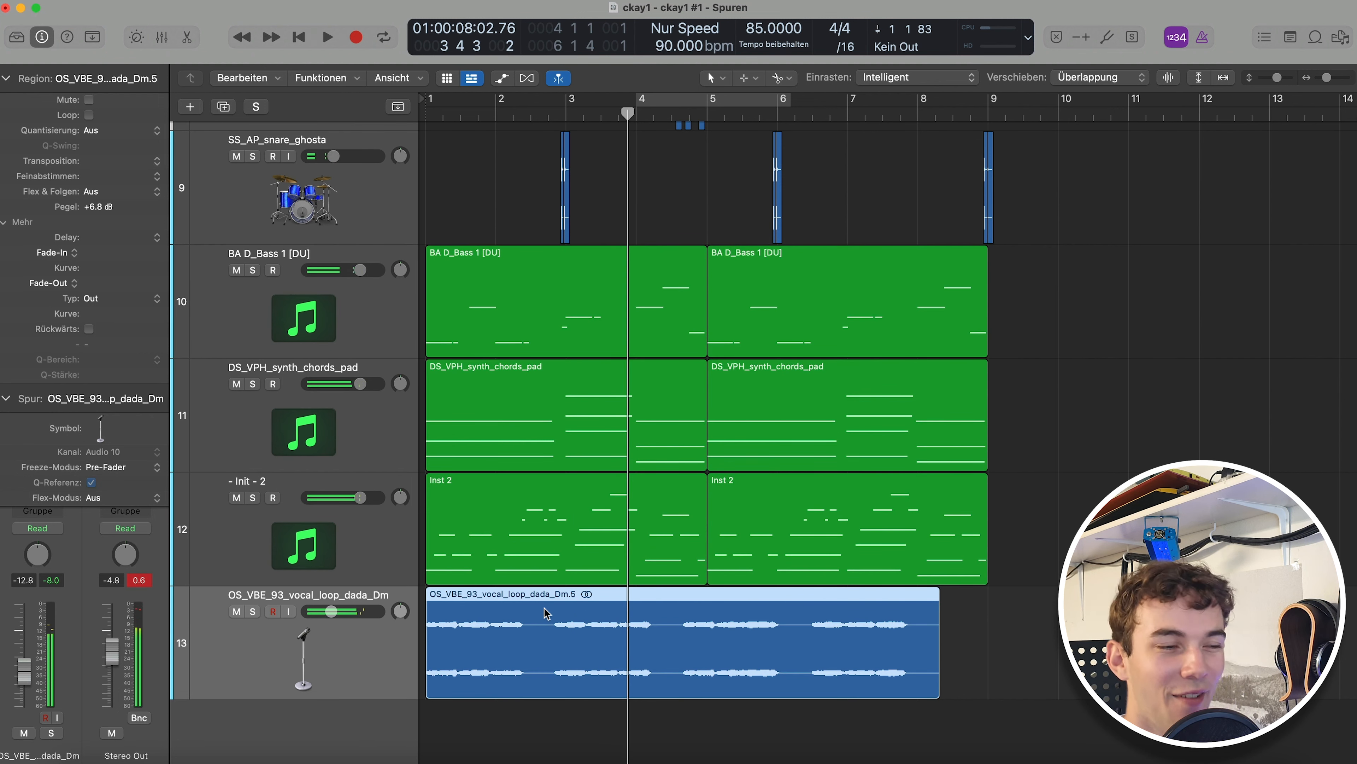
Time-stretch the dada vocal loop region so that it ends at bar 9.
scroll(572, 623, "up", 2)
scroll(573, 623, "up", 2)
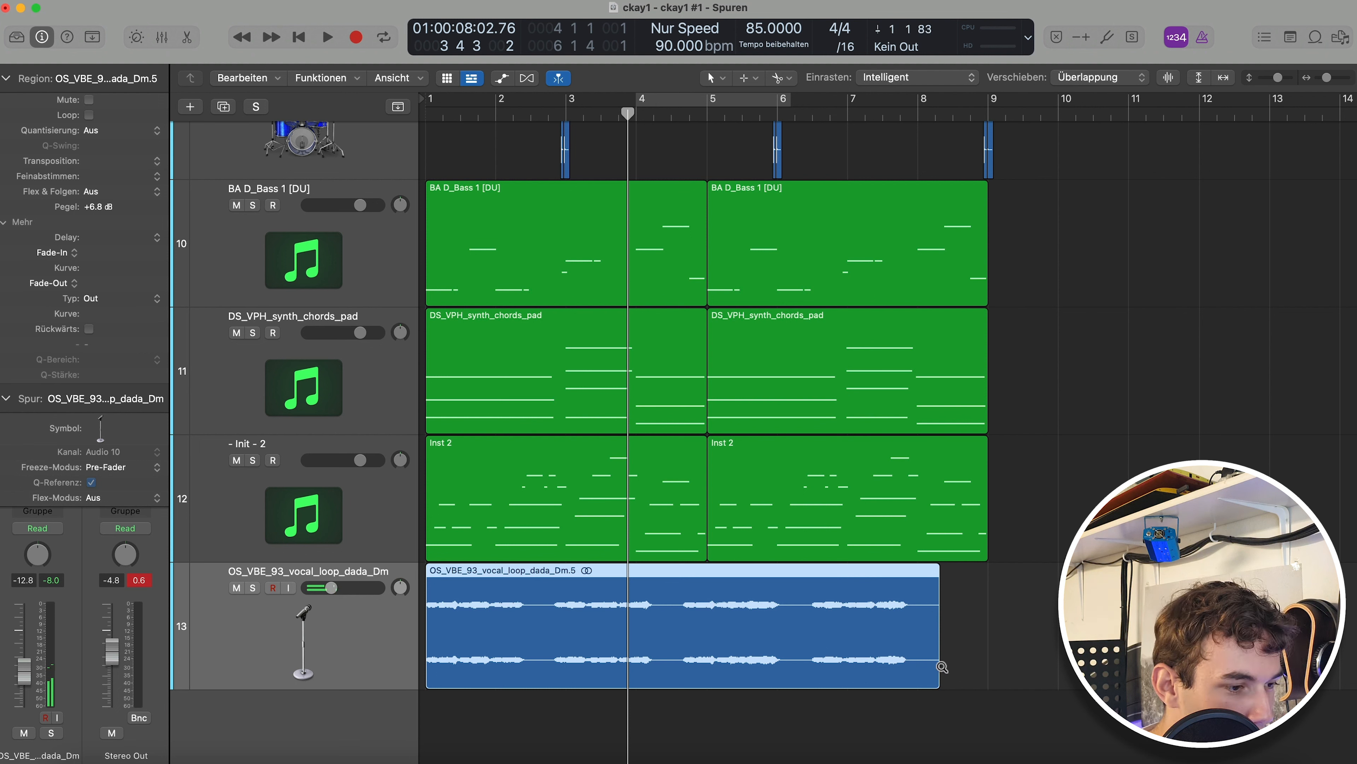
left_click_drag(936, 665, 989, 659)
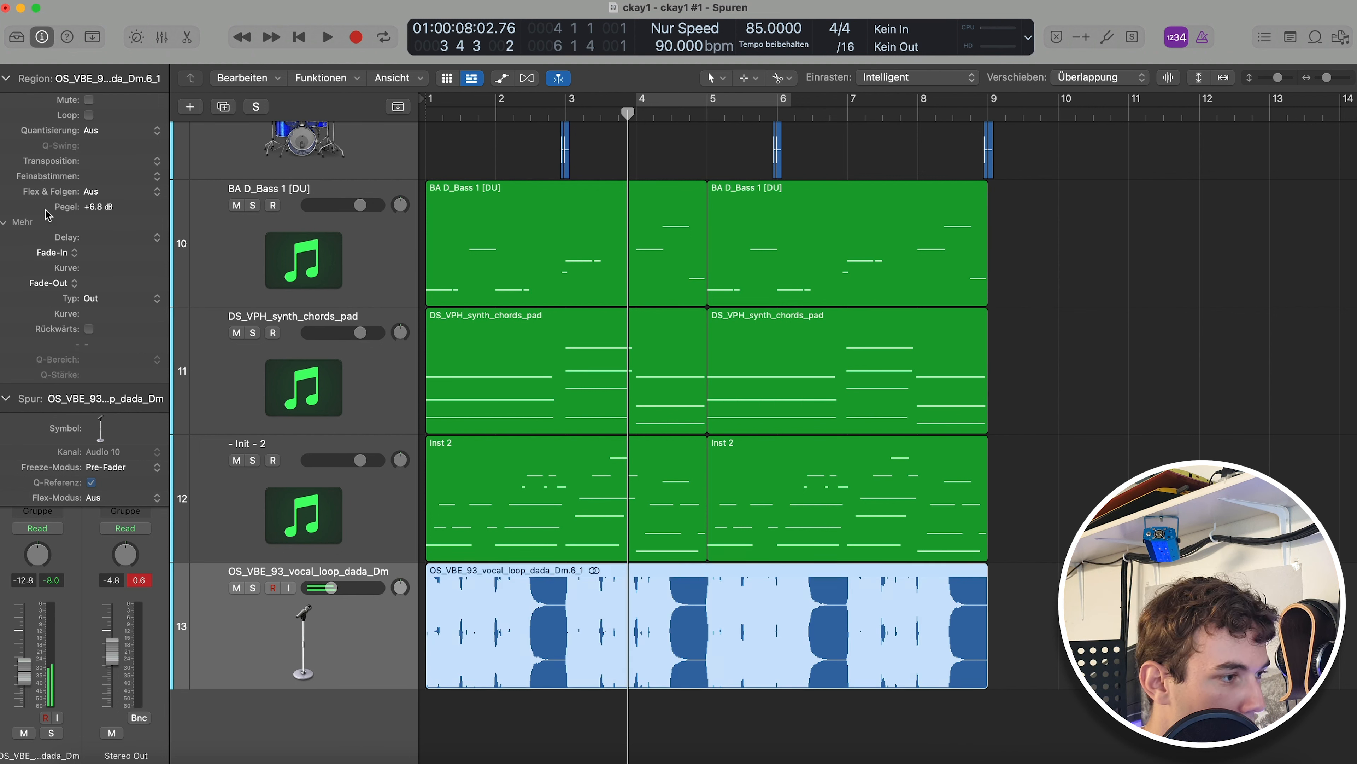
Set the dada vocal region's gain to -1.6 dB and its track volume to -2.7 dB while playing from bar 1.
key("Return")
key("space")
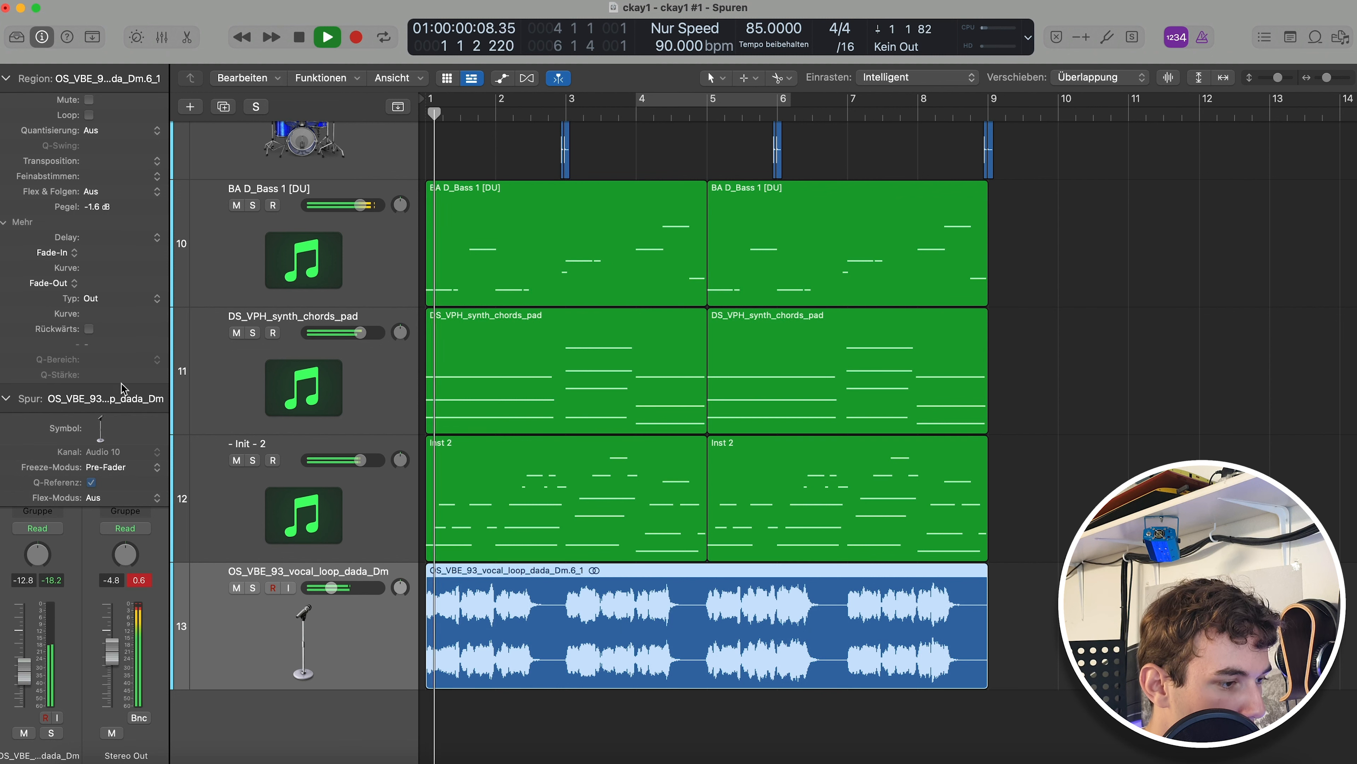
left_click_drag(337, 583, 362, 587)
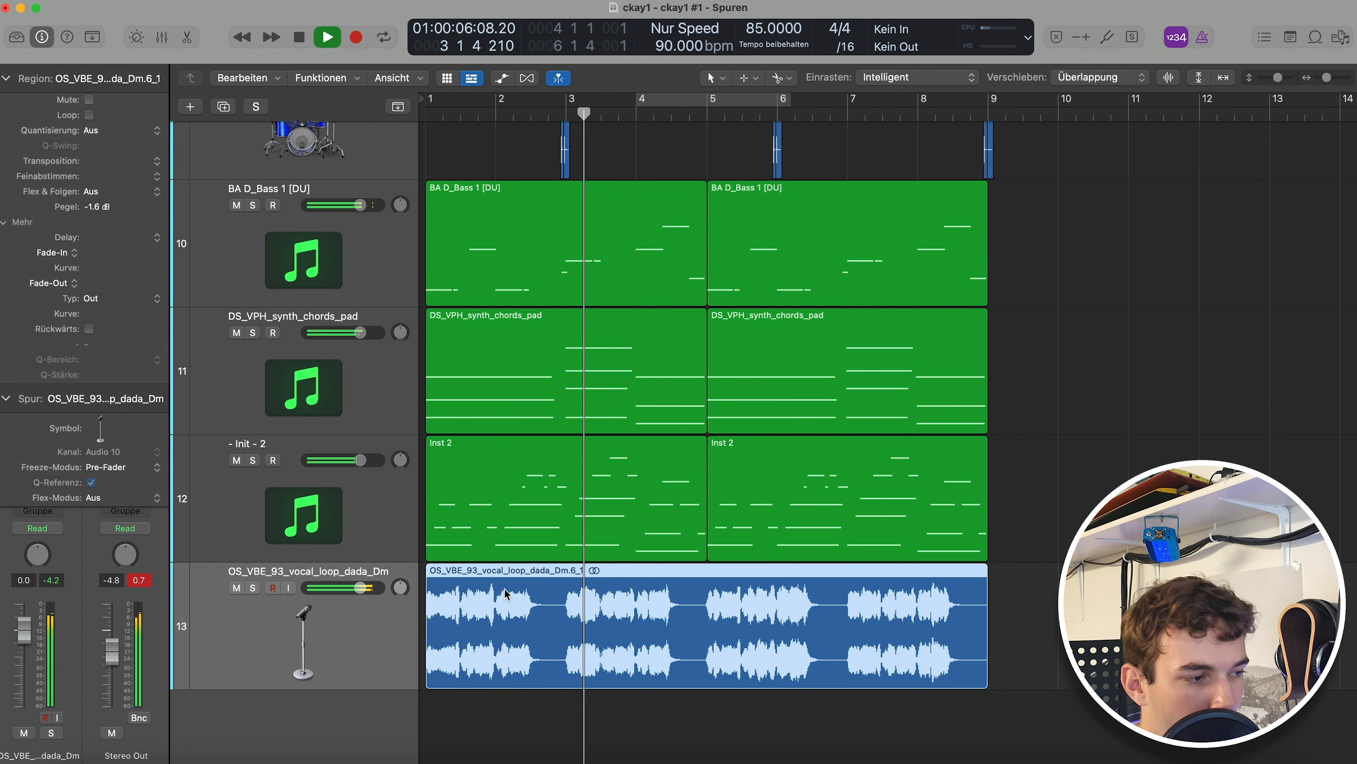
left_click_drag(361, 588, 352, 588)
key("space")
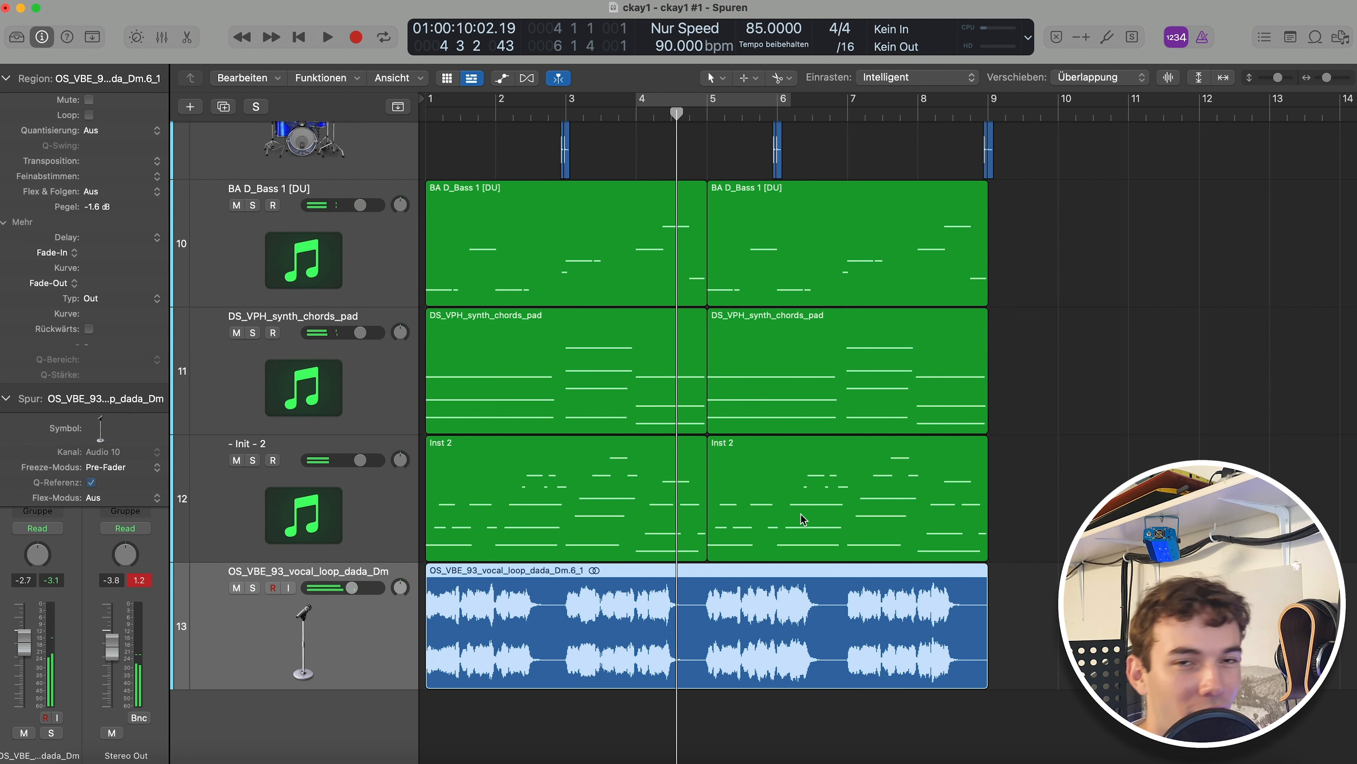
Add the VOX_SUN_85_vocal_ambient_soulful_cry_Dm_2 sample at bar 1 on a new track below the dada vocal loop.
left_click(1141, 332)
scroll(1138, 330, "up", 3)
scroll(1139, 331, "down", 5)
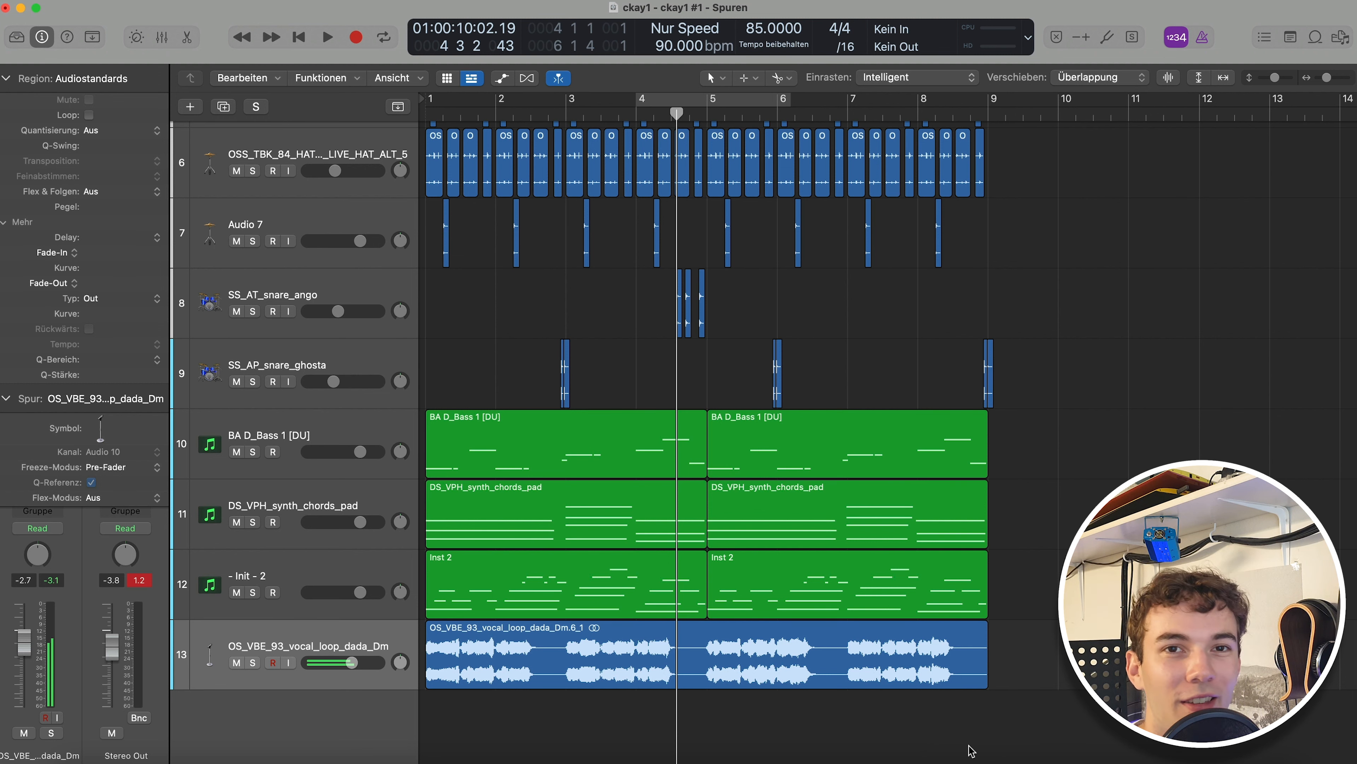
left_click_drag(951, 756, 453, 668)
Audition the soulful cry vocal in solo from bar 1, turn its solo off and return to the start.
key("s")
key("Return")
key("space")
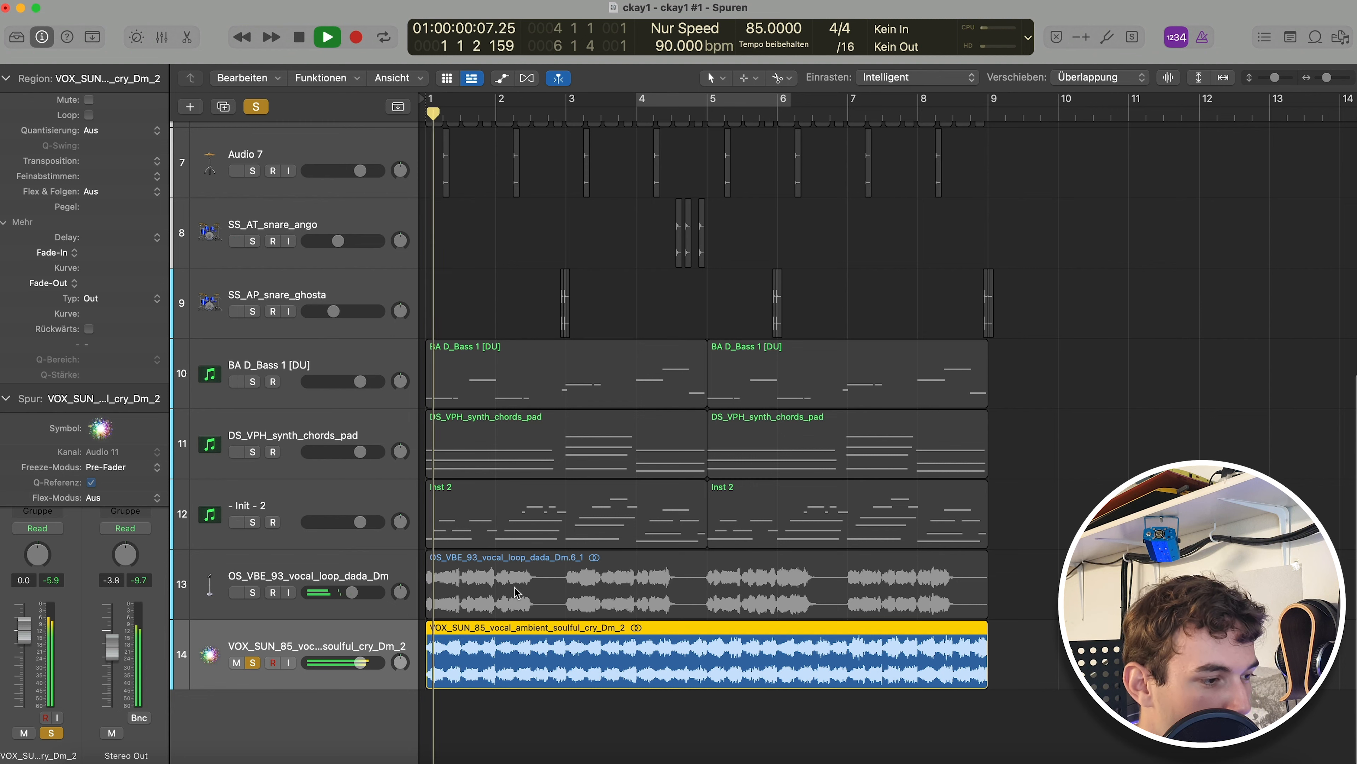
key("super+Down")
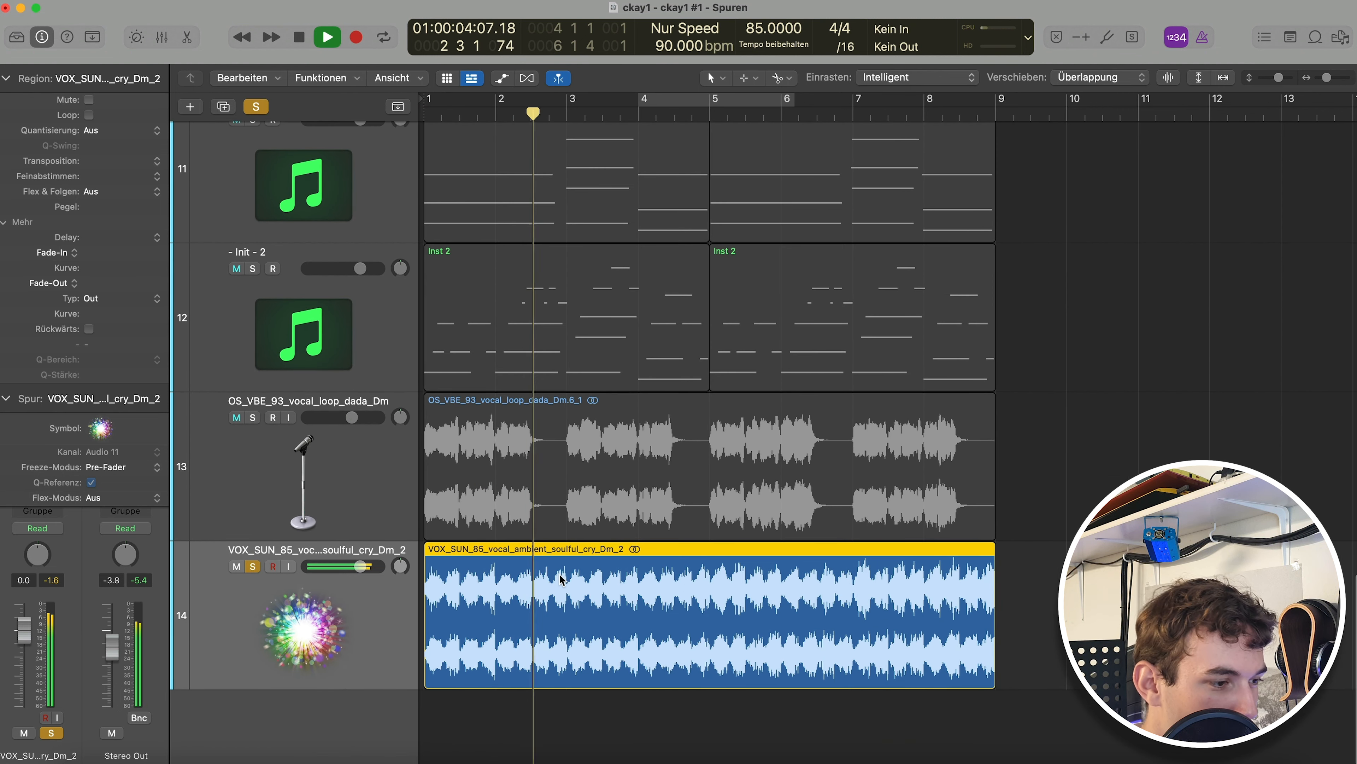
key("s")
key("space")
key("Return")
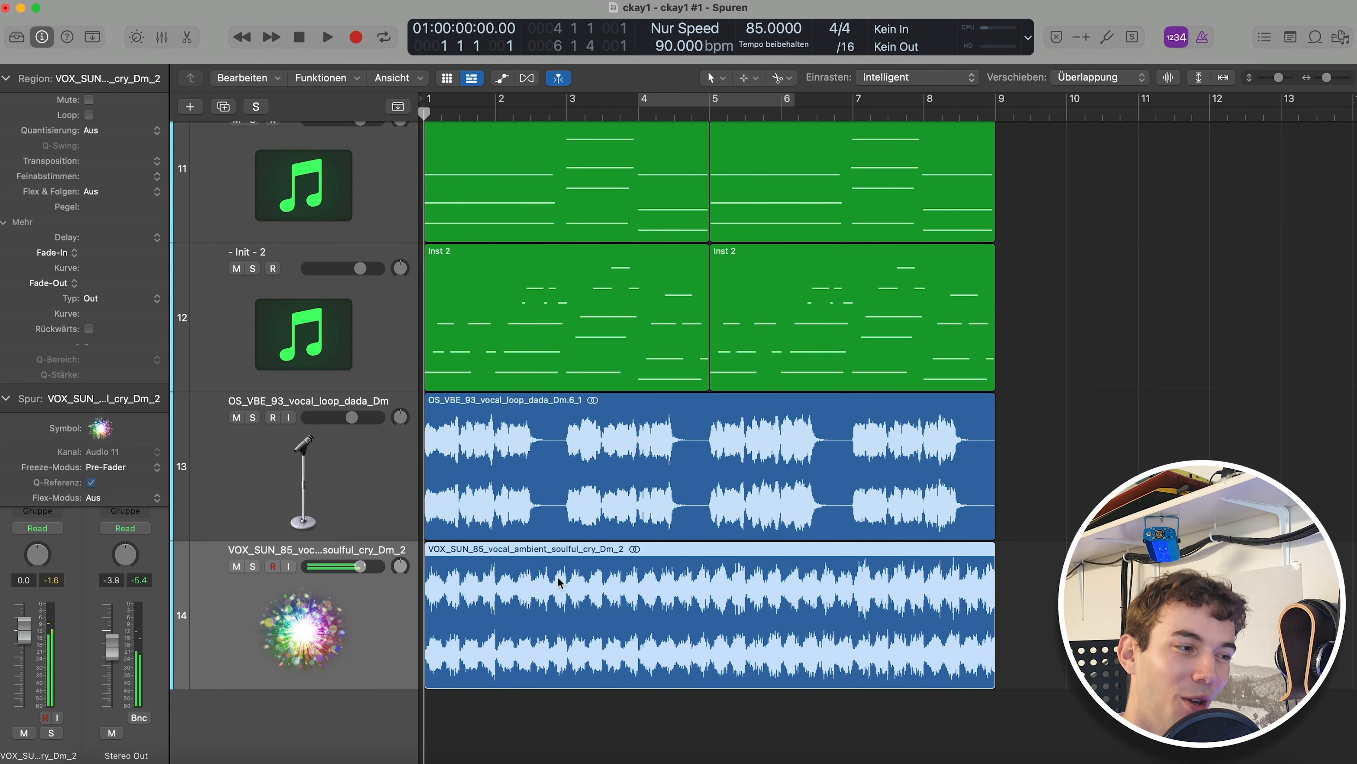
Mute the dada vocal loop track and set the soulful cry vocal track to 1.3 dB while playing the arrangement.
left_click(236, 417)
key("space")
key("super+Up")
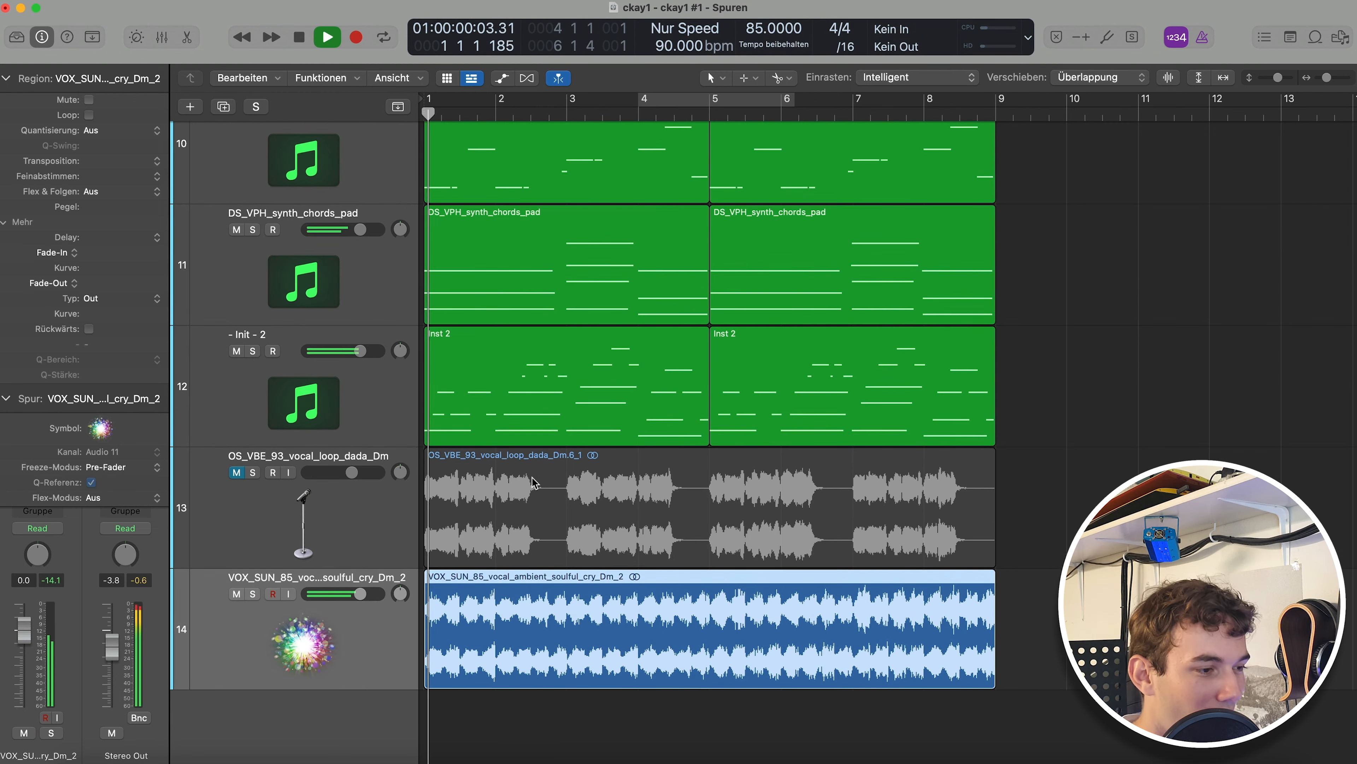
left_click_drag(362, 605, 372, 610)
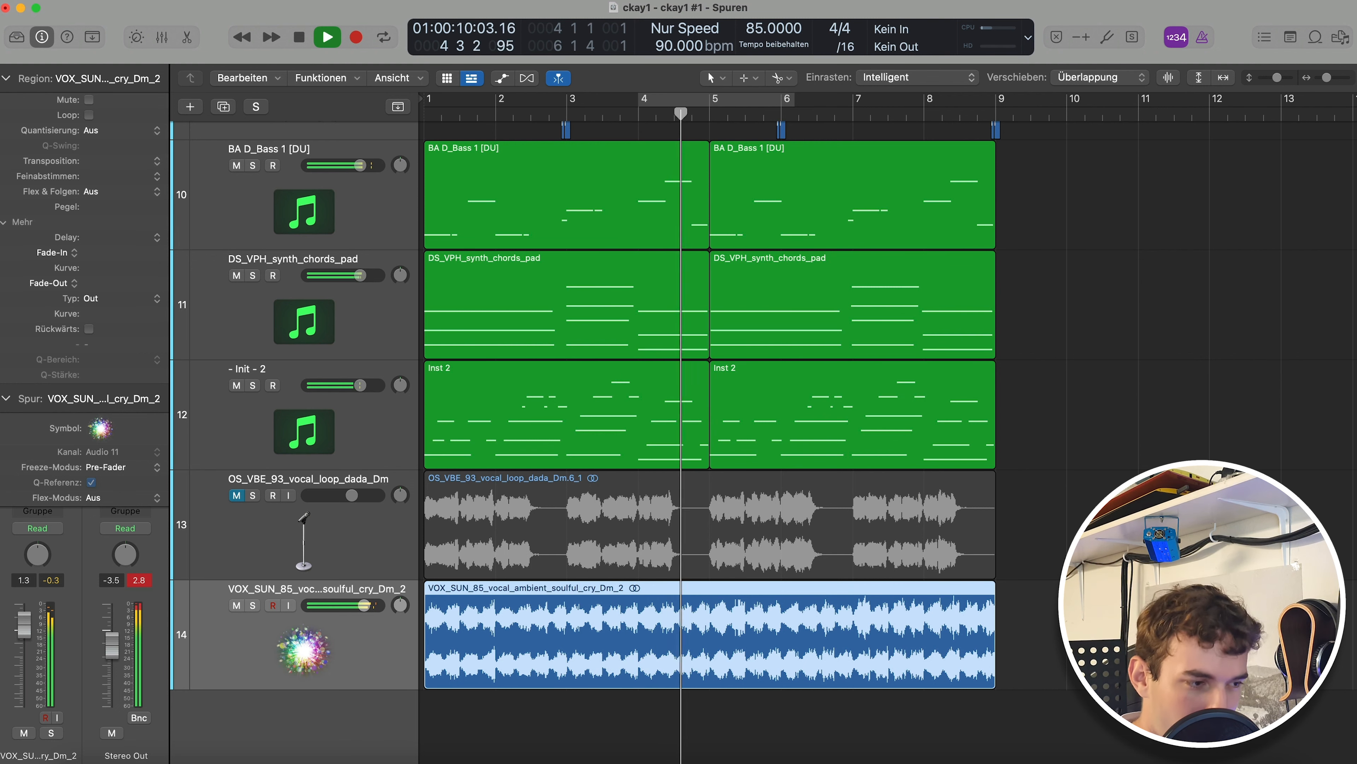
key("space")
Look over the arrangement's tracks from the guitar loop down to the vocals.
left_click(1005, 585)
key("super+Left")
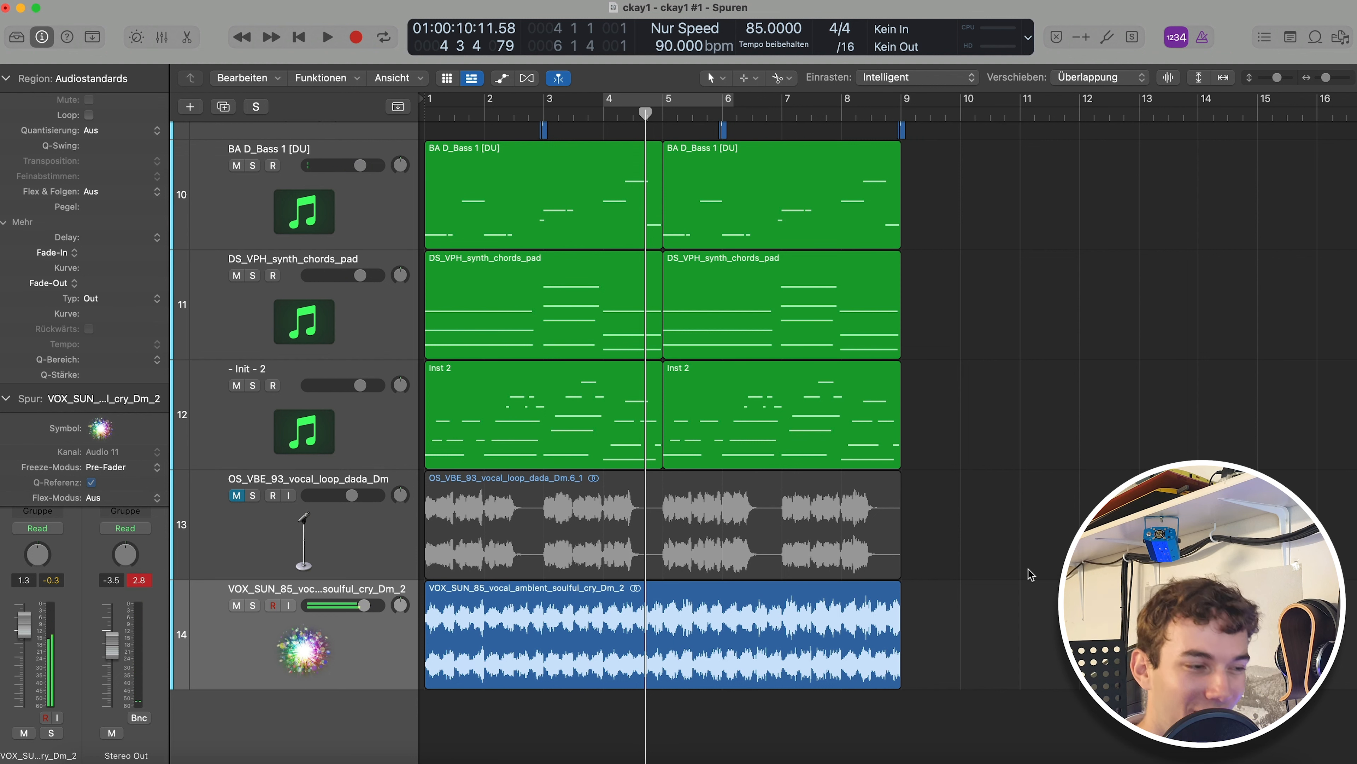
left_click(889, 607)
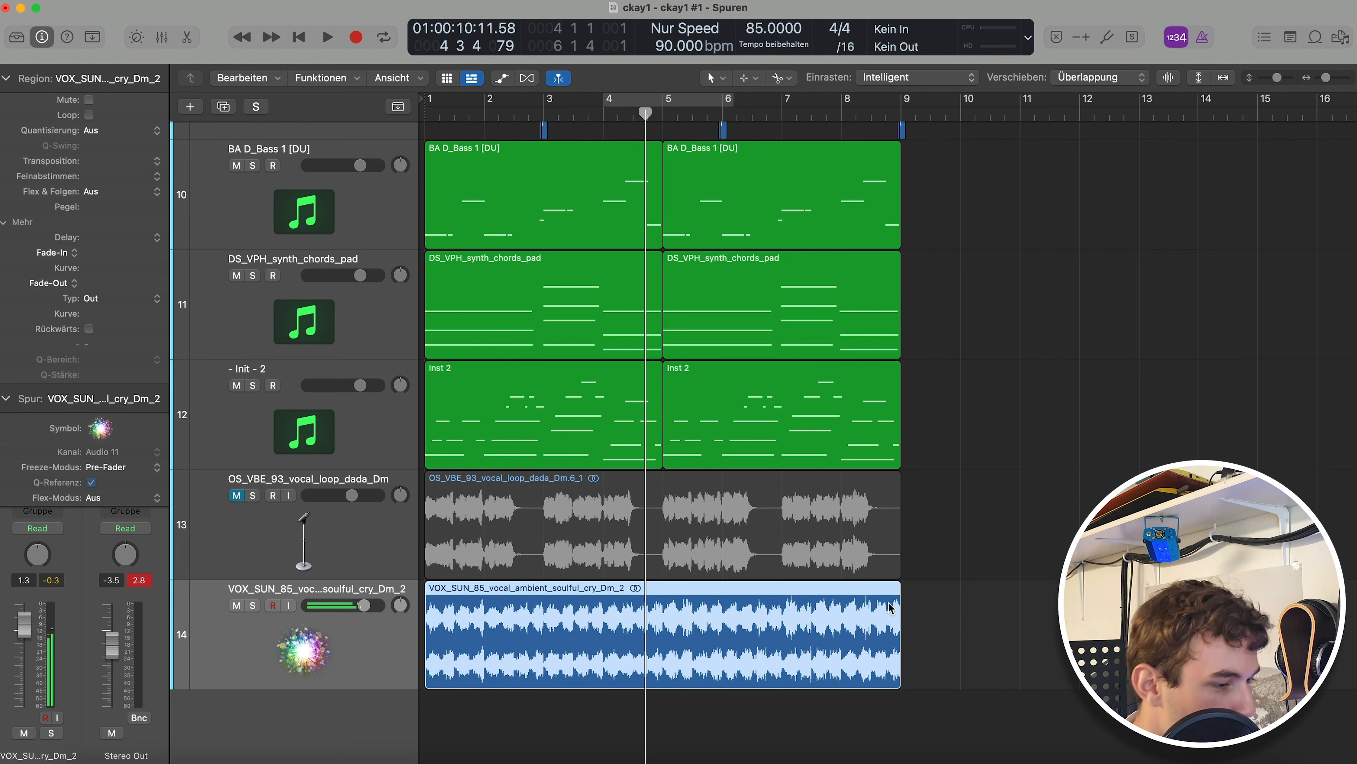
scroll(1040, 479, "up", 15)
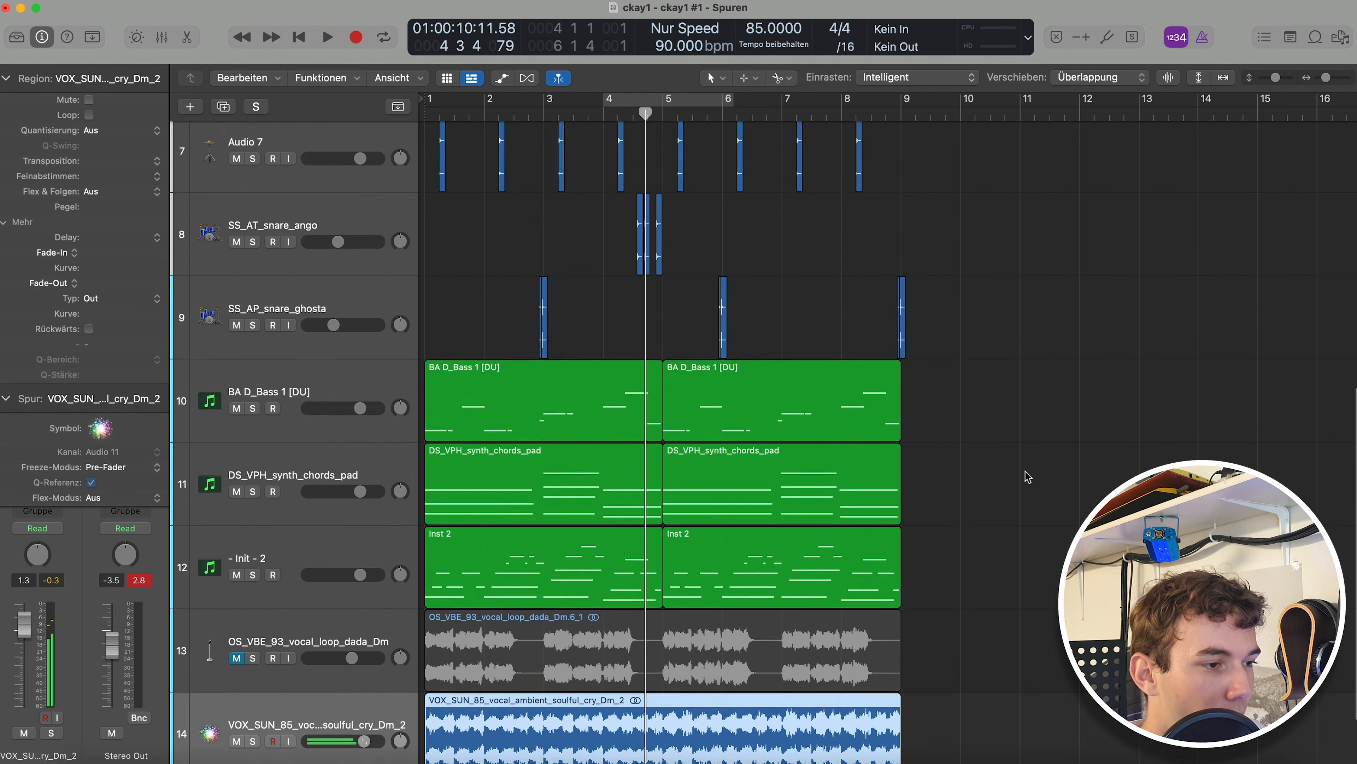
scroll(1009, 457, "up", 5)
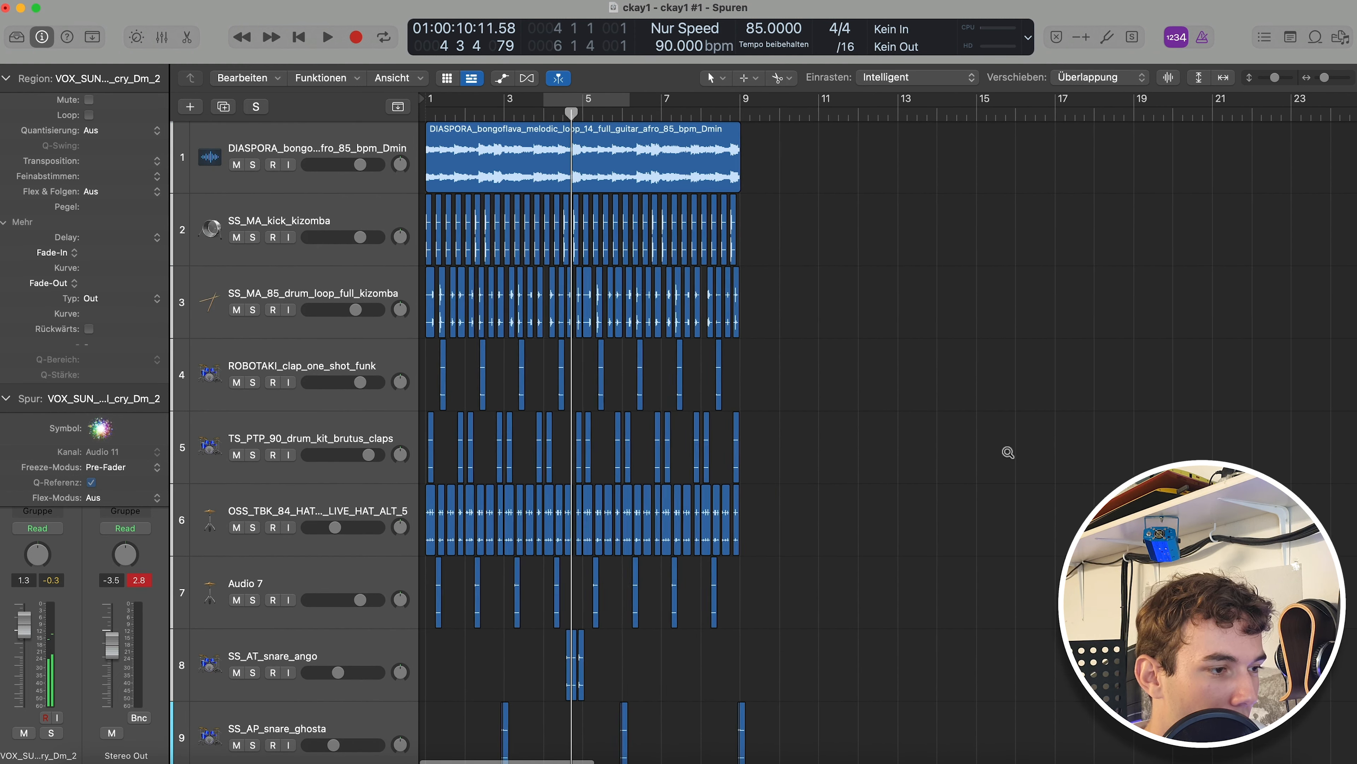
scroll(1045, 461, "up", 3)
scroll(1015, 444, "down", 8)
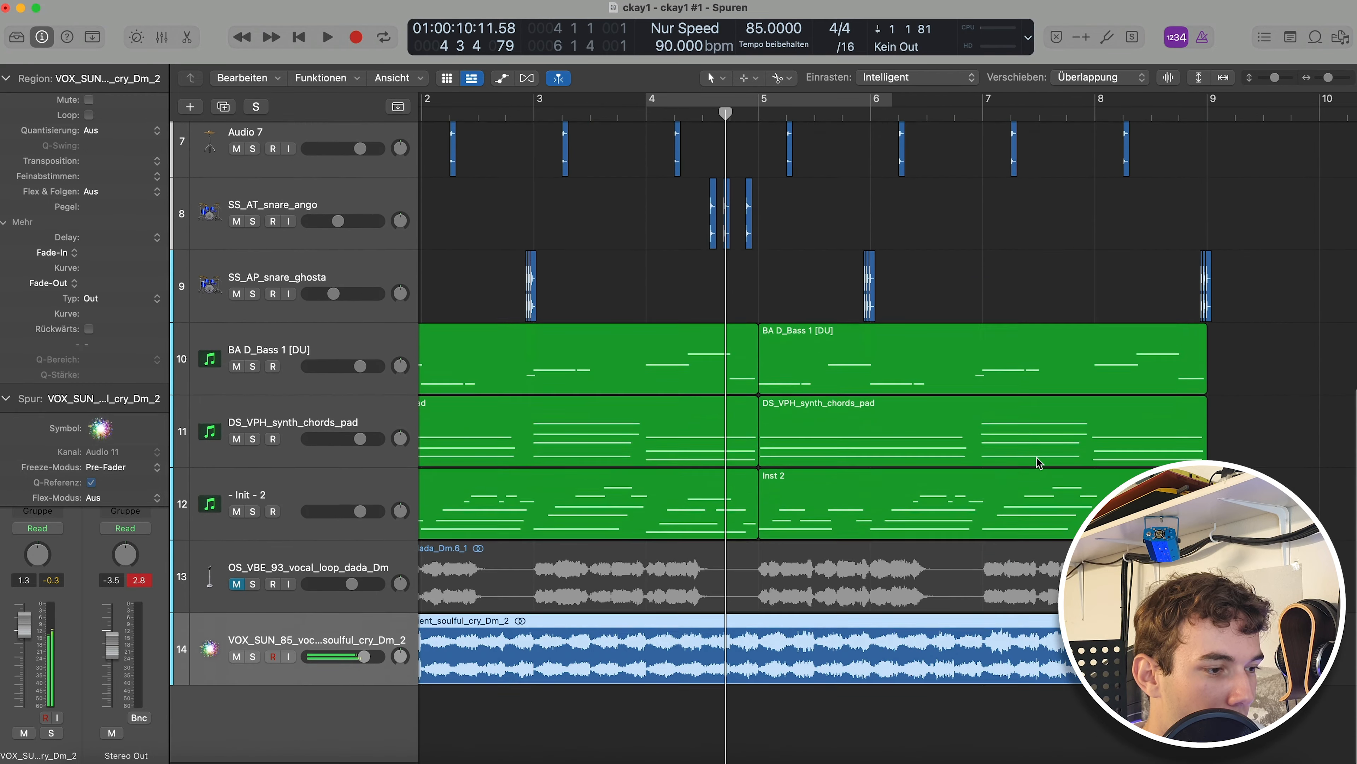
scroll(980, 427, "up", 2)
scroll(979, 426, "up", 5)
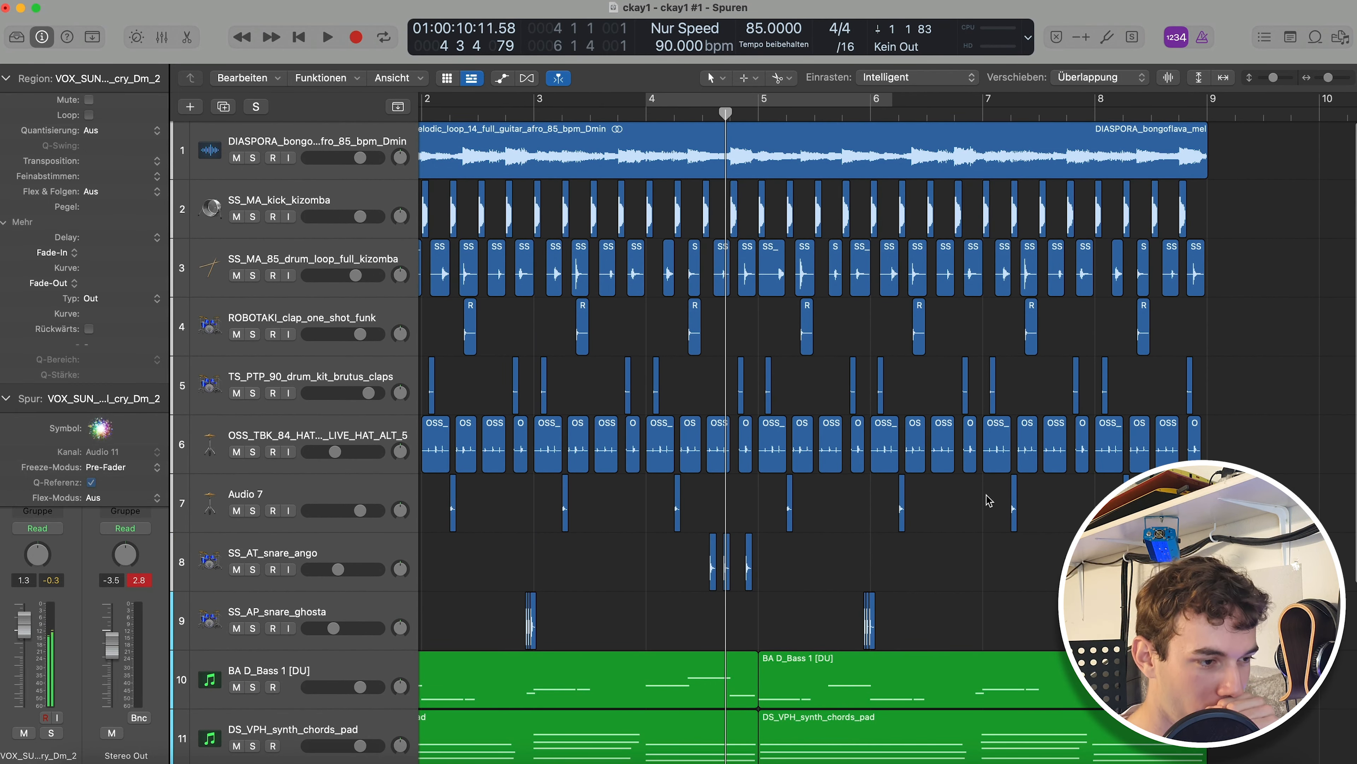
Place the AU_PM2_85_vocal_chop_loop_sadness_prime_wet_Dmin sample at bar 1 on a new track and mute the soulful cry vocal track.
scroll(989, 501, "down", 5)
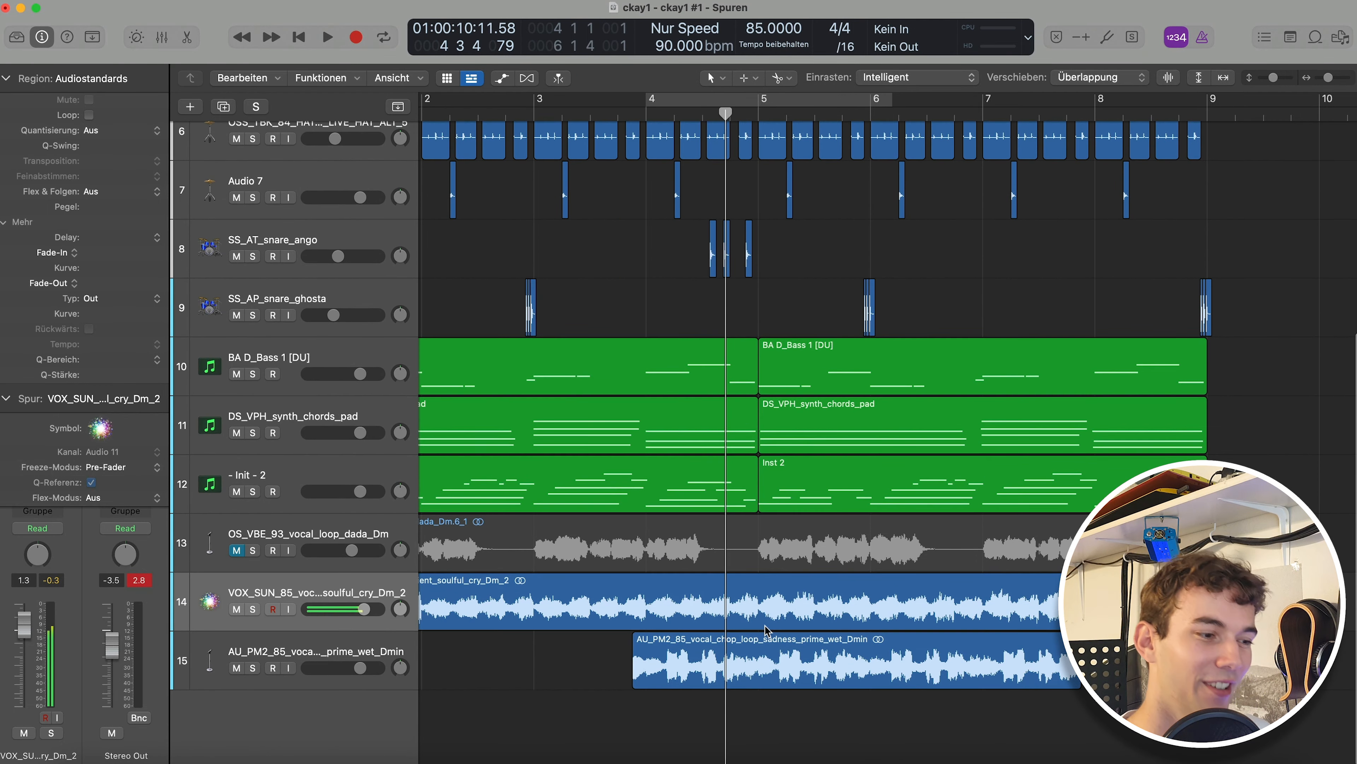
key("super+Left")
key("super+Left")
left_click_drag(759, 661, 503, 658)
left_click(238, 610)
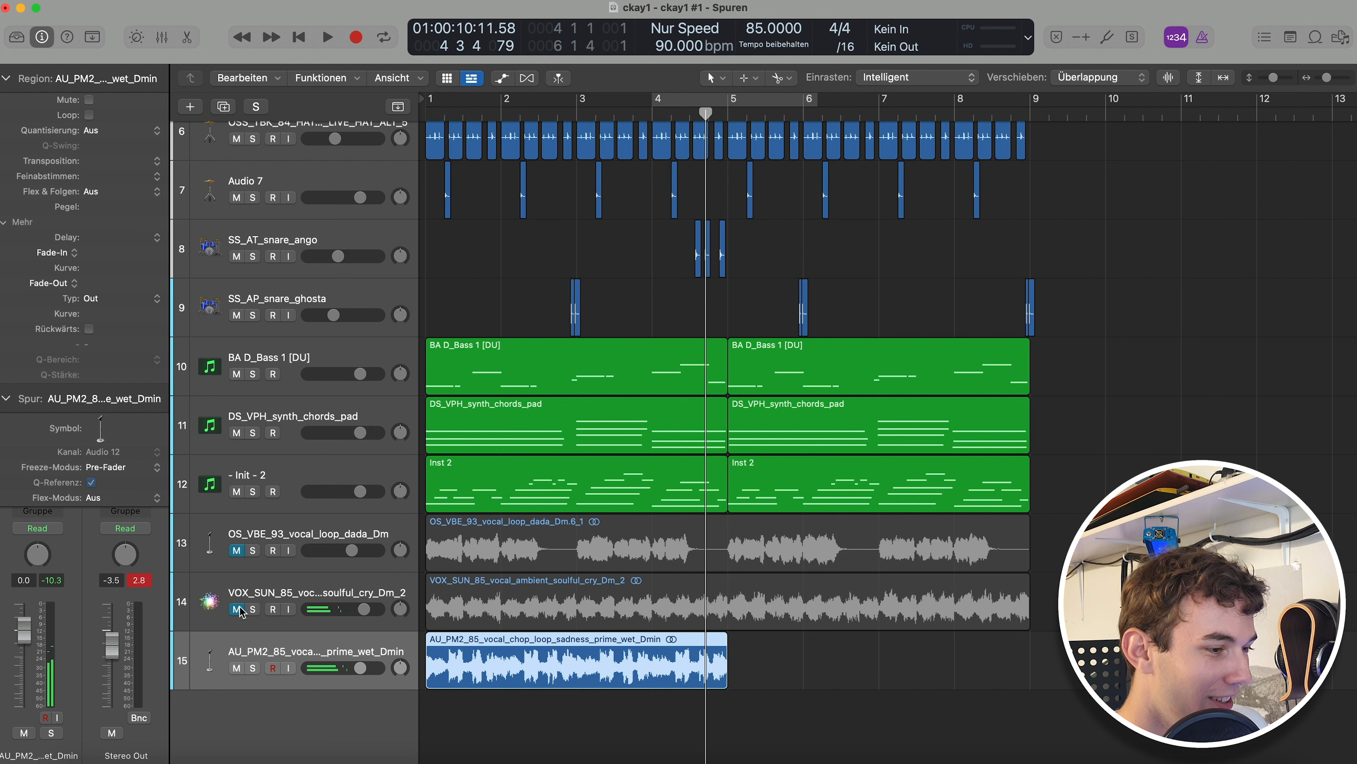
Audition the vocal chop loop in solo and with the other tracks from bar 1, and copy its region to bar 5.
key("super+Down")
key("super+Right")
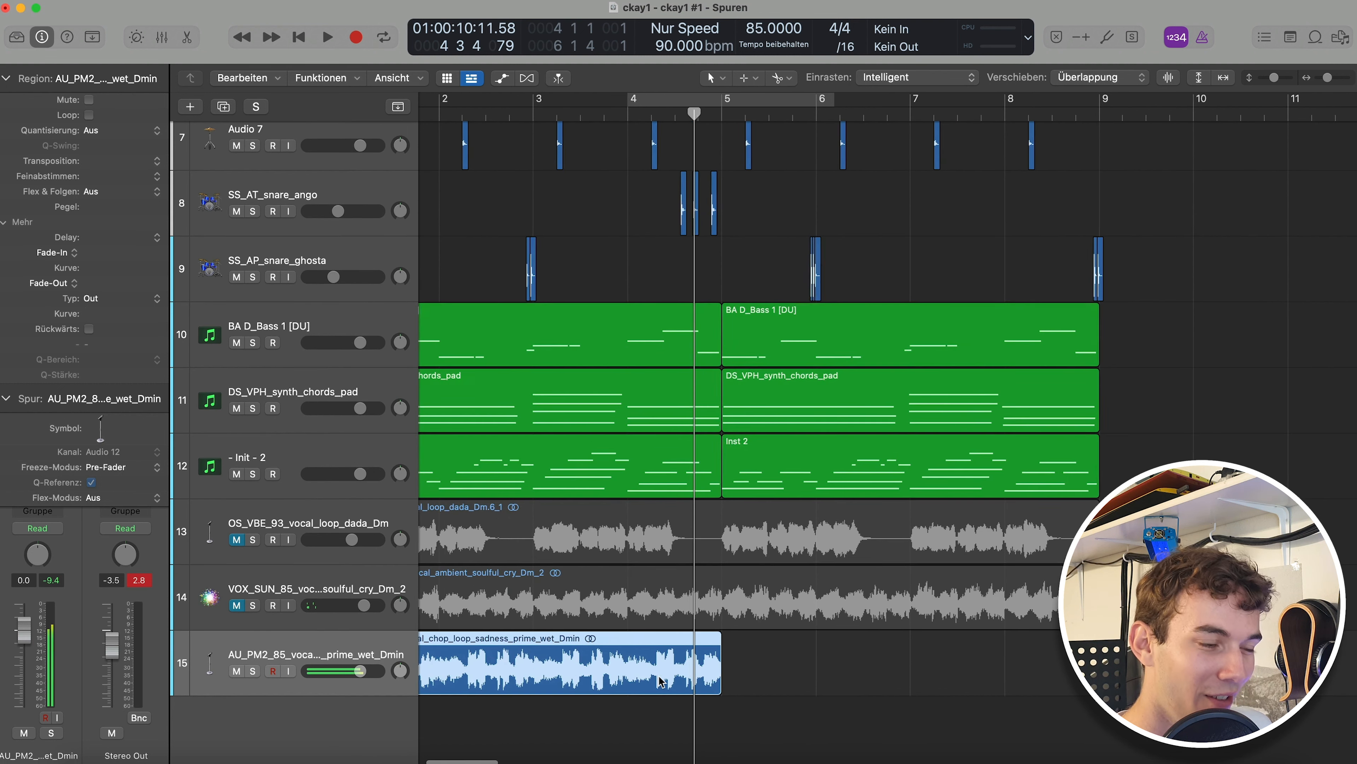
scroll(661, 681, "left", 3)
key("Return")
key("s")
key("space")
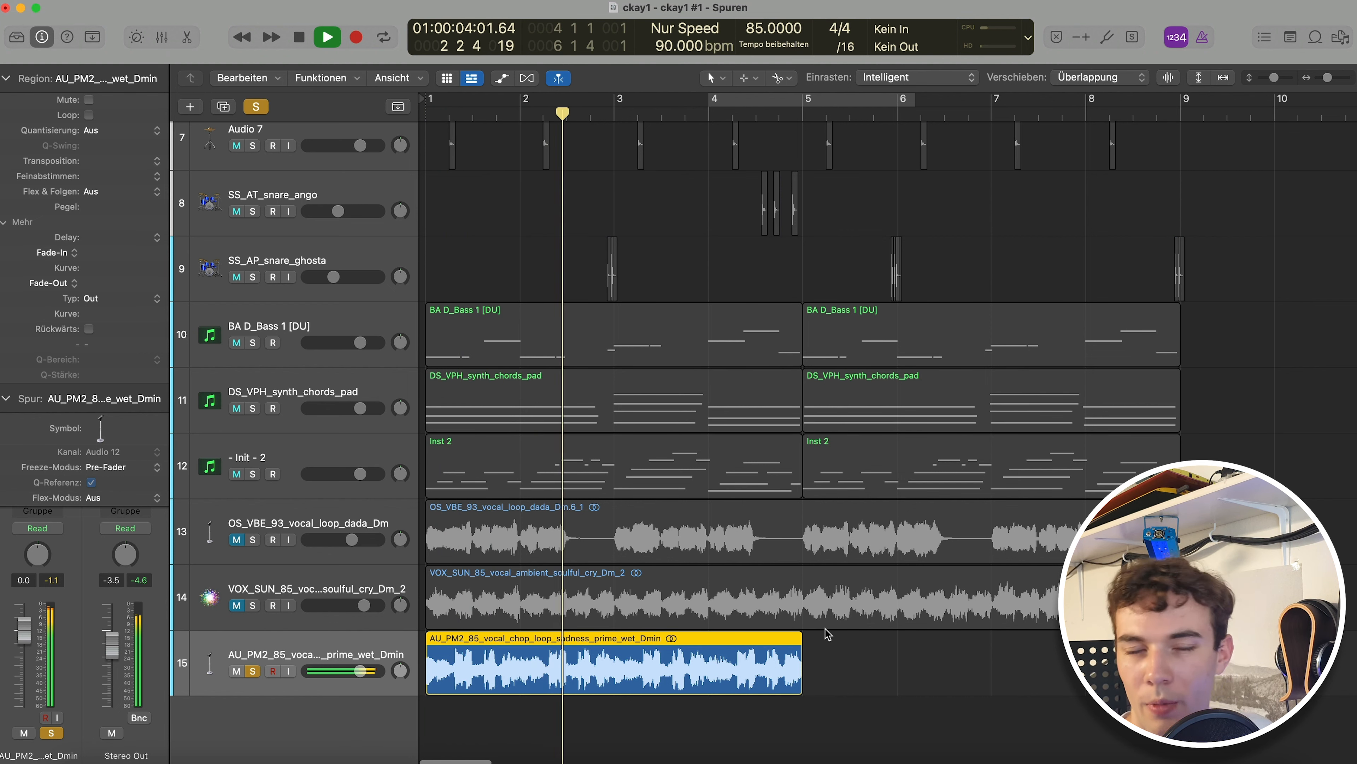
key("s")
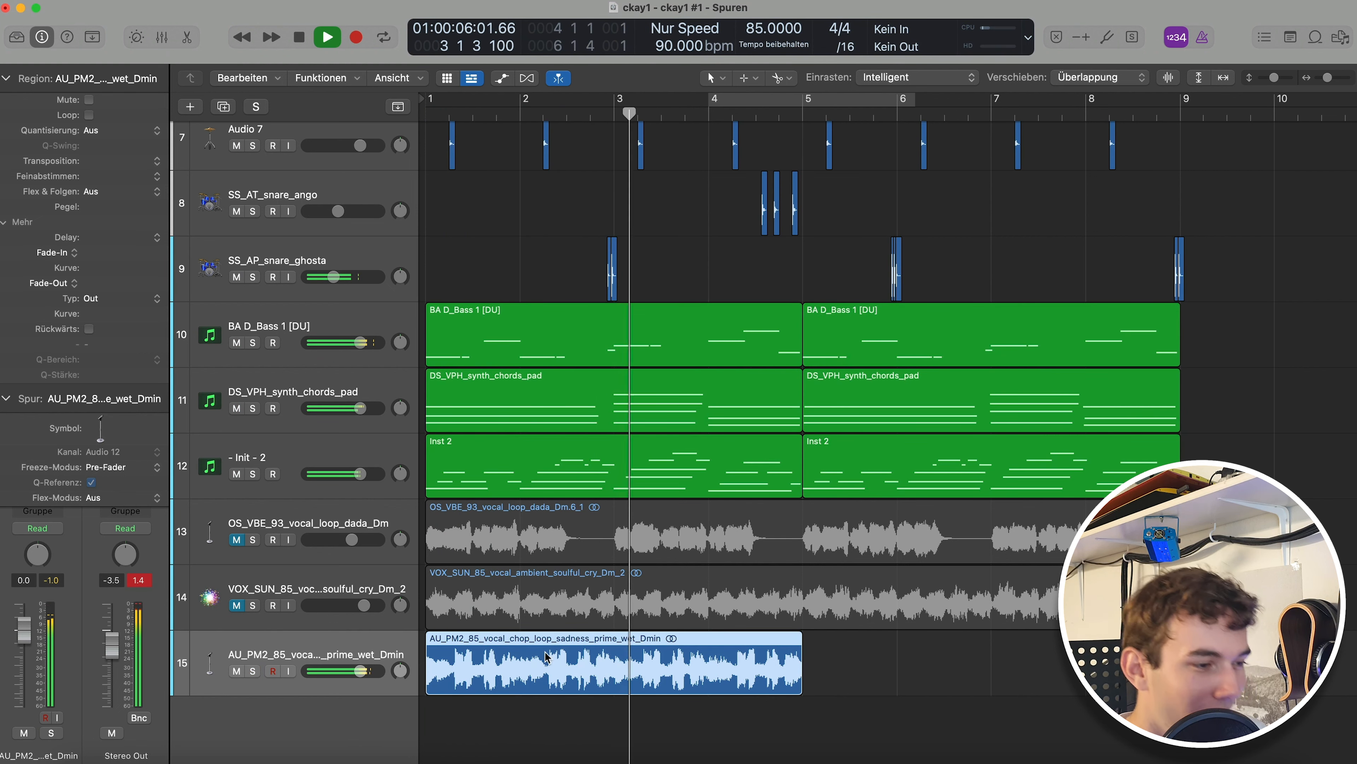
left_click_drag(545, 658, 1018, 650)
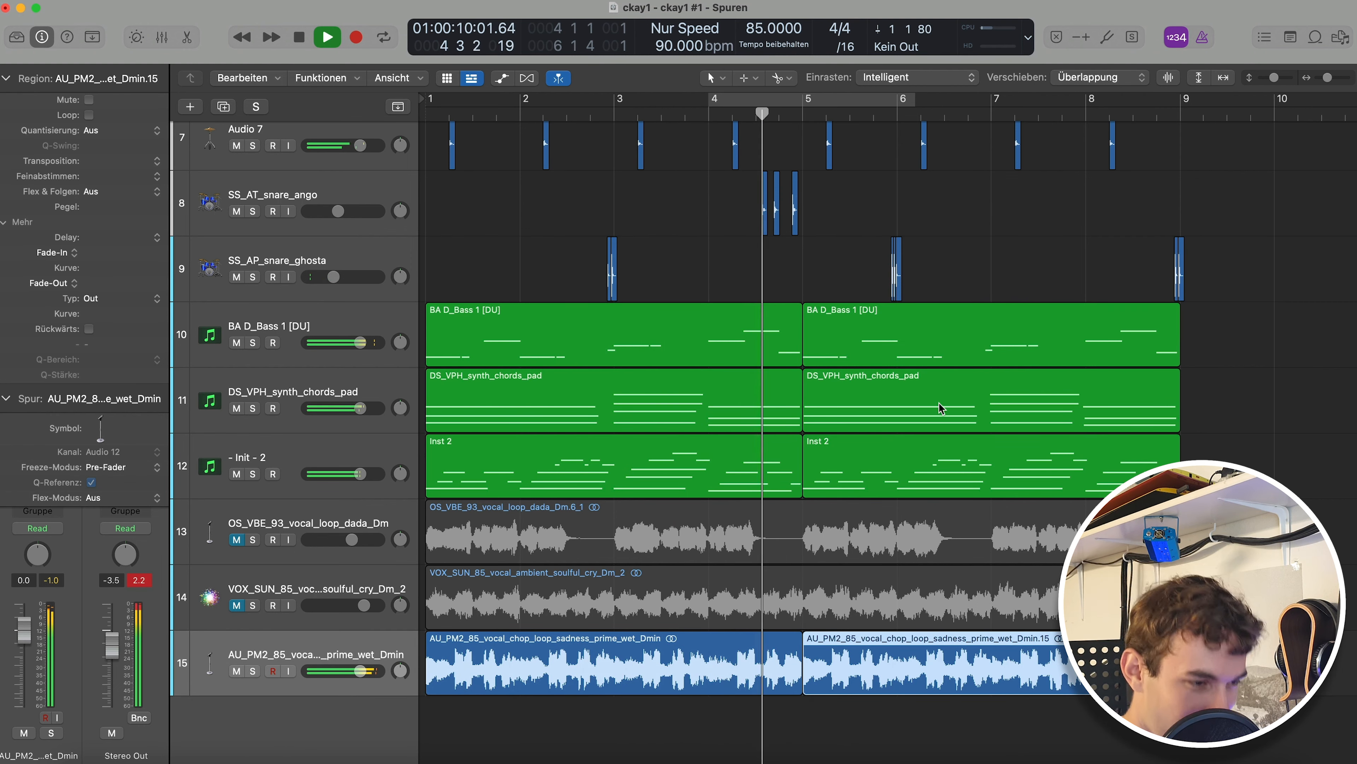
key("super+Up")
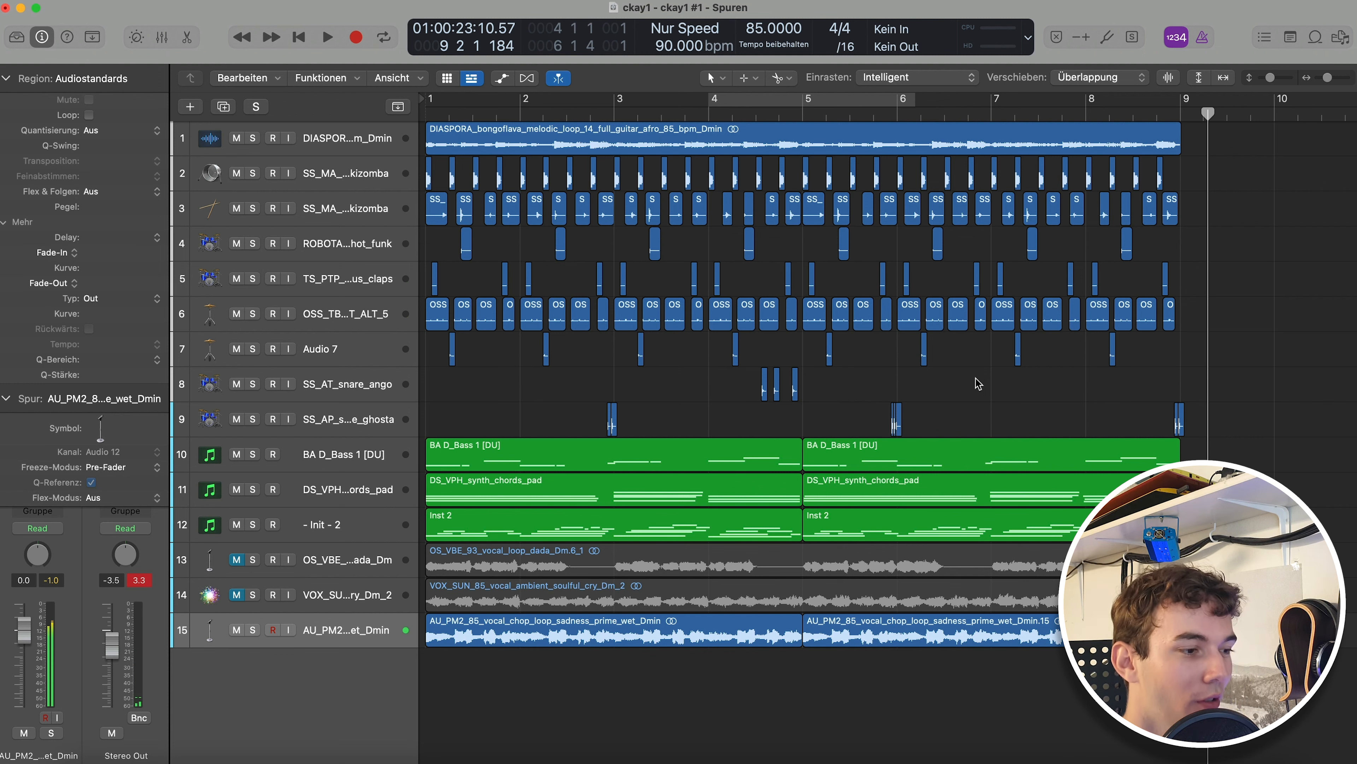
key("super+Down")
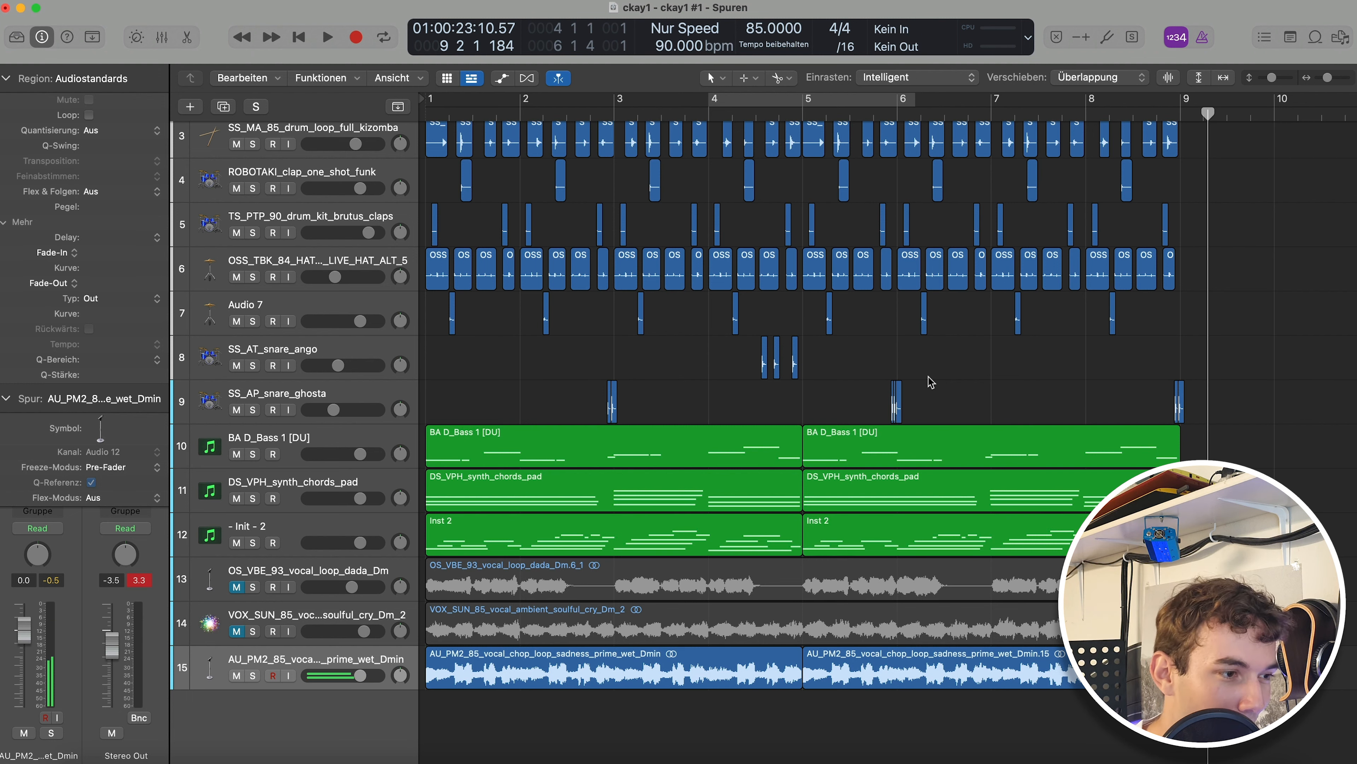
key("super+Up")
key("super+Up")
key("super+Up")
key("super+Up")
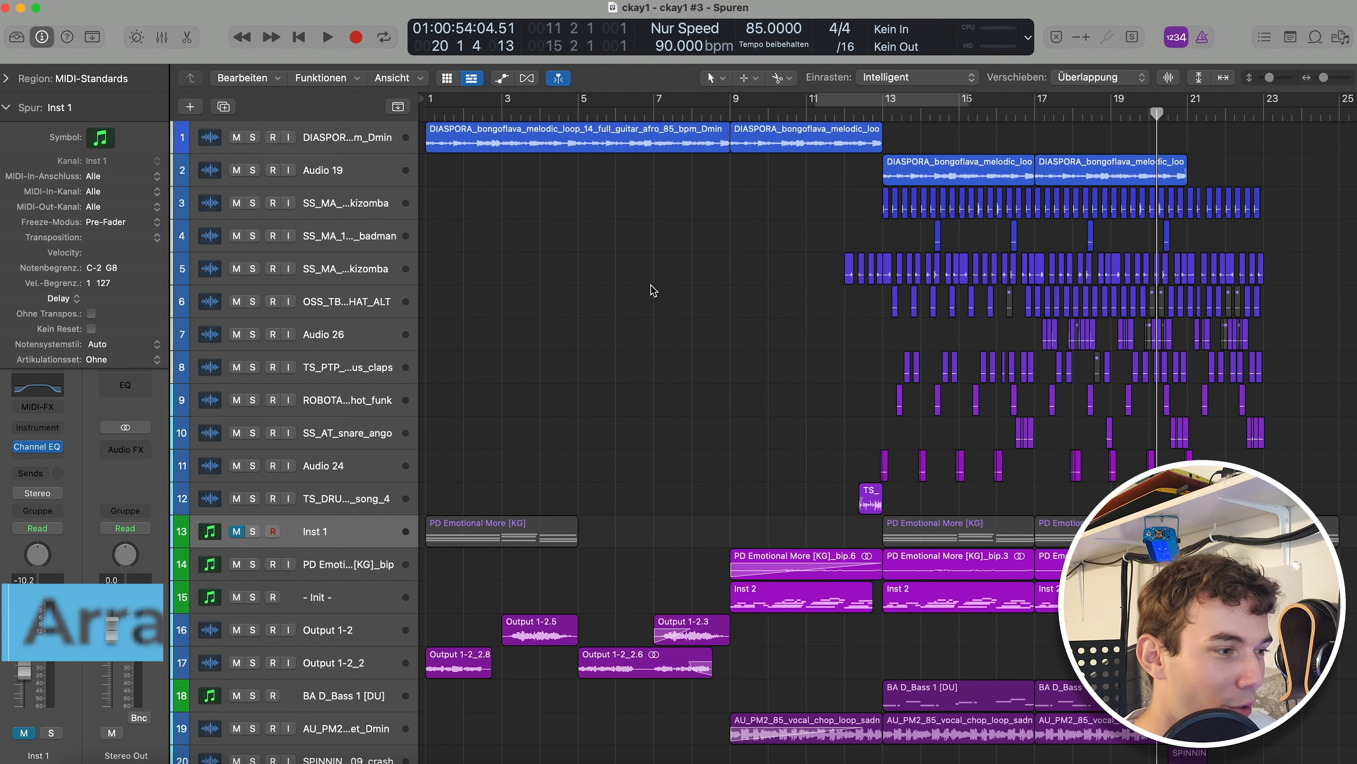
Solo the Output 1-2 and Output 1-2_2 tracks and audition their regions from bar 1.
left_click(541, 147)
scroll(591, 289, "down", 5)
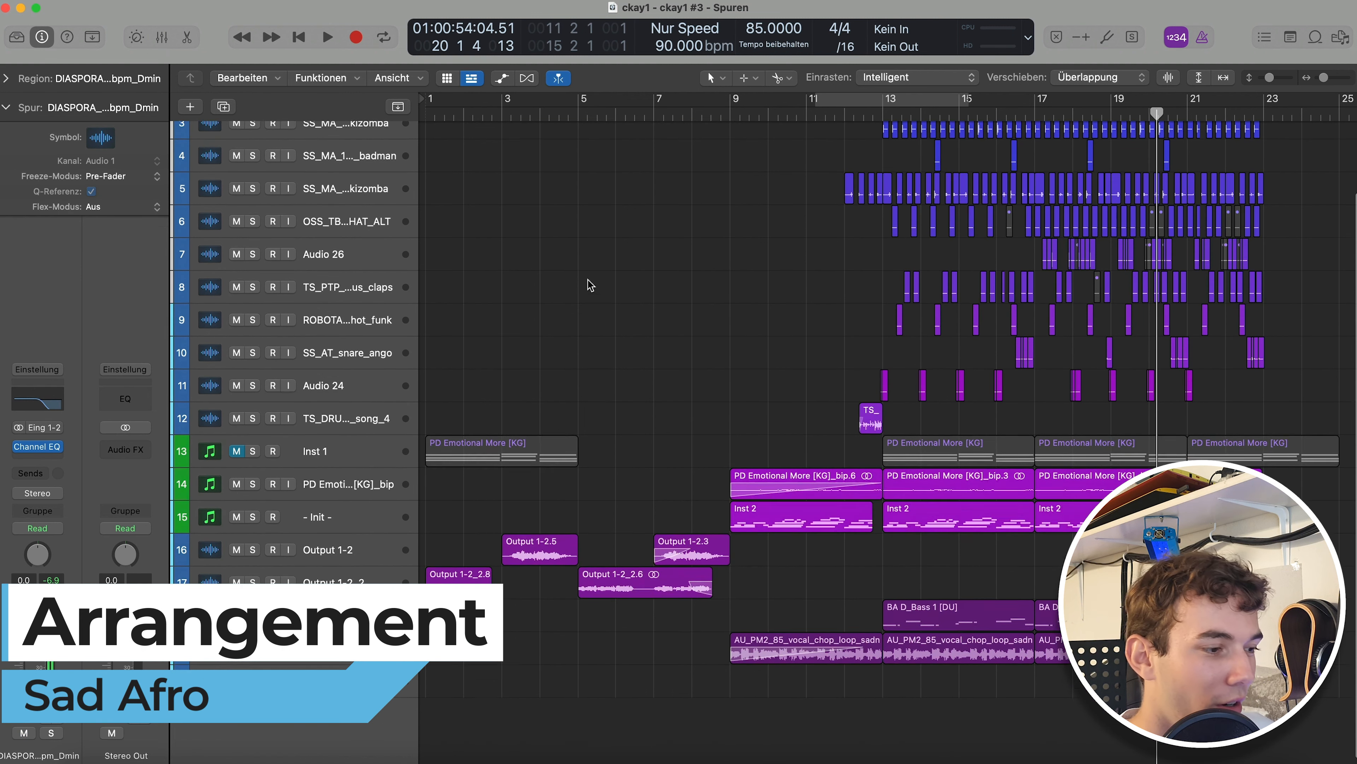
key("Return")
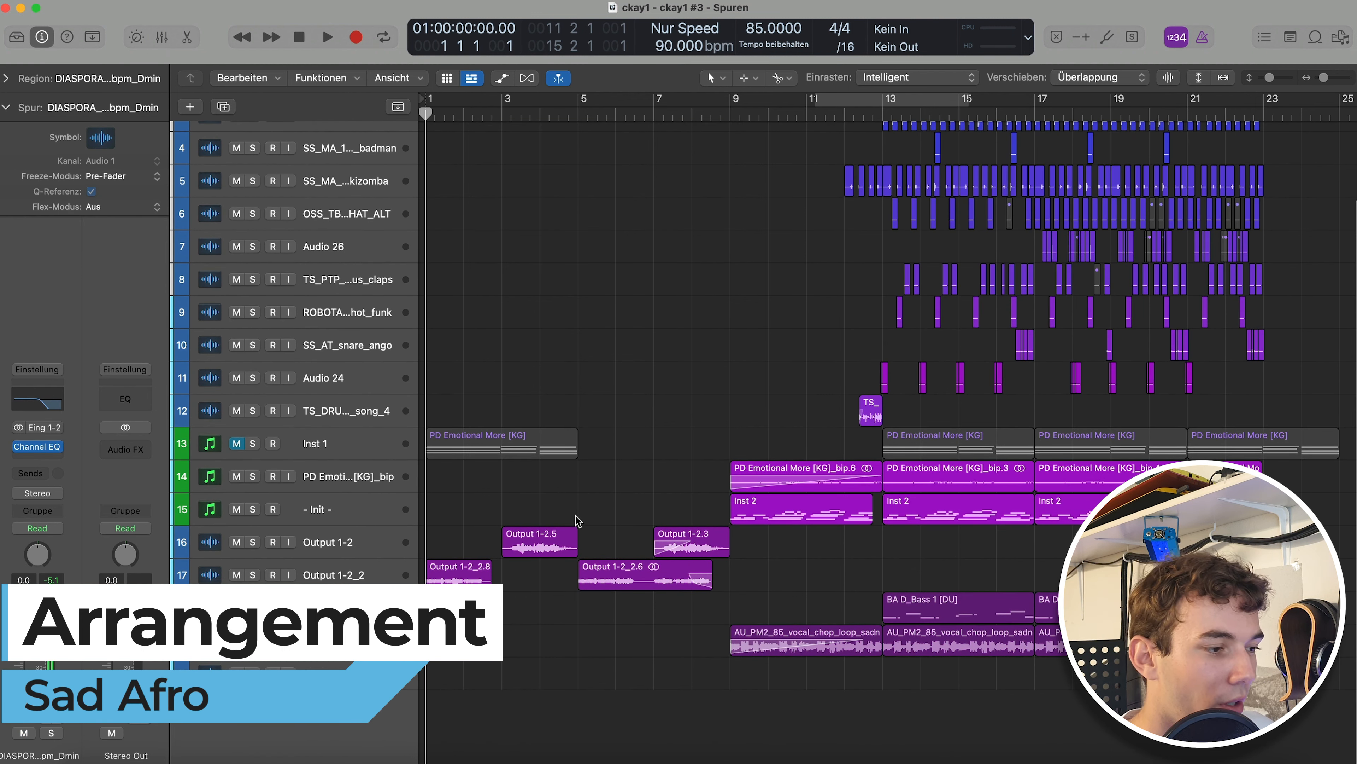
left_click_drag(472, 511, 612, 627)
key("z")
key("s")
key("space")
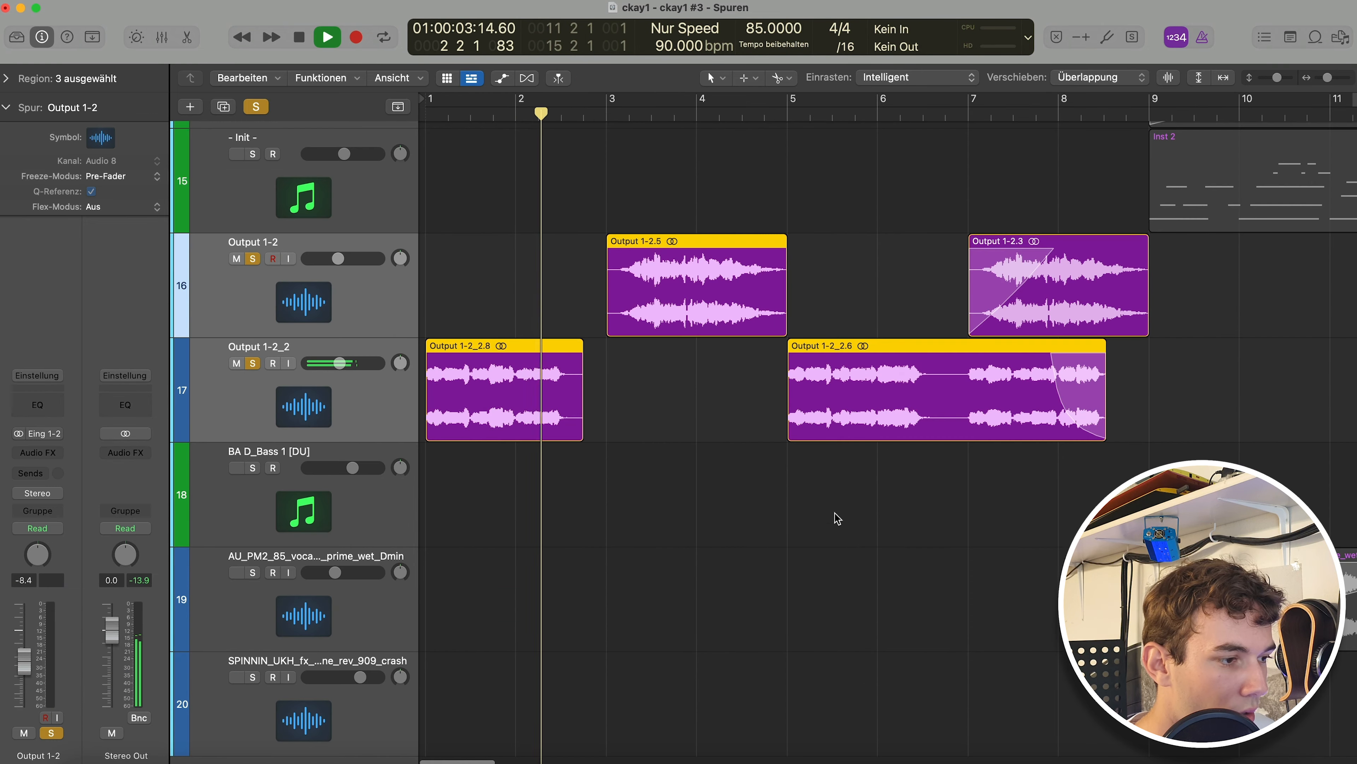
scroll(831, 512, "up", 1)
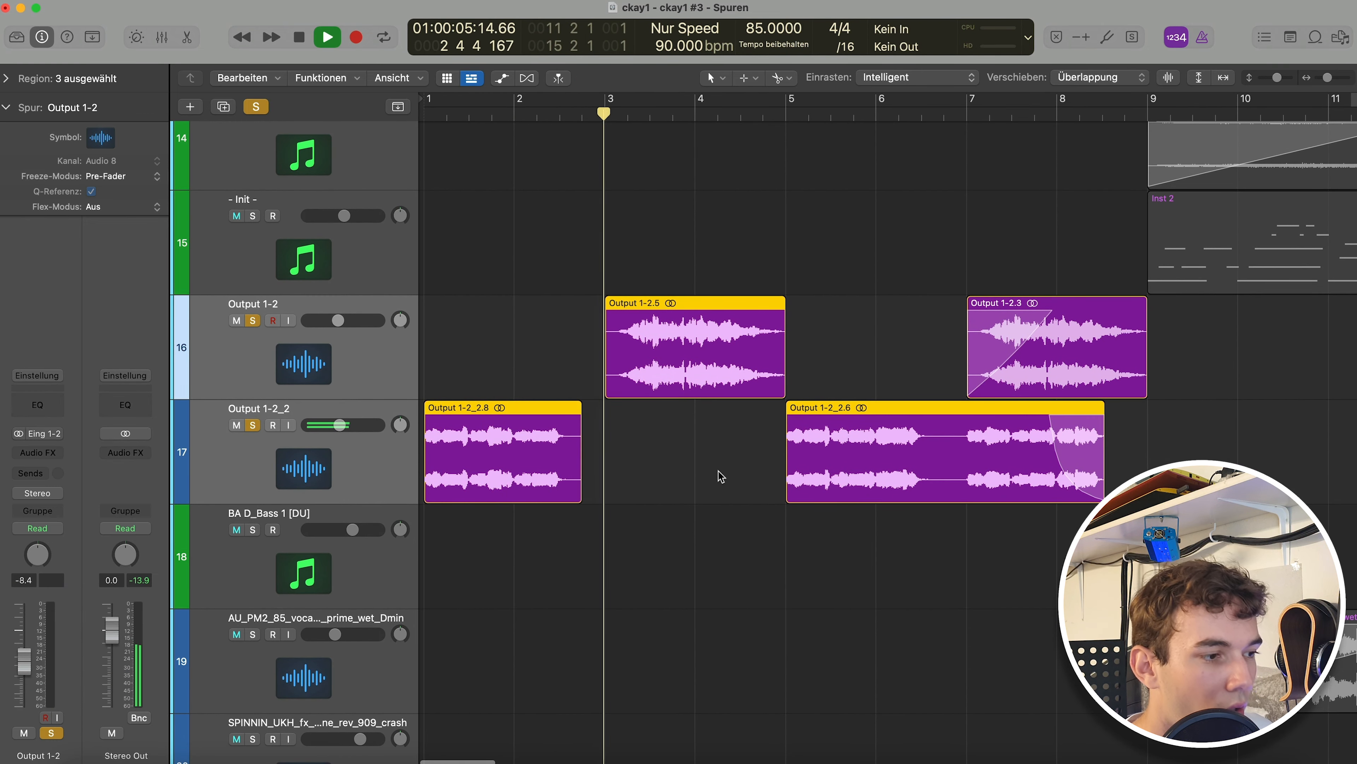
left_click(668, 467)
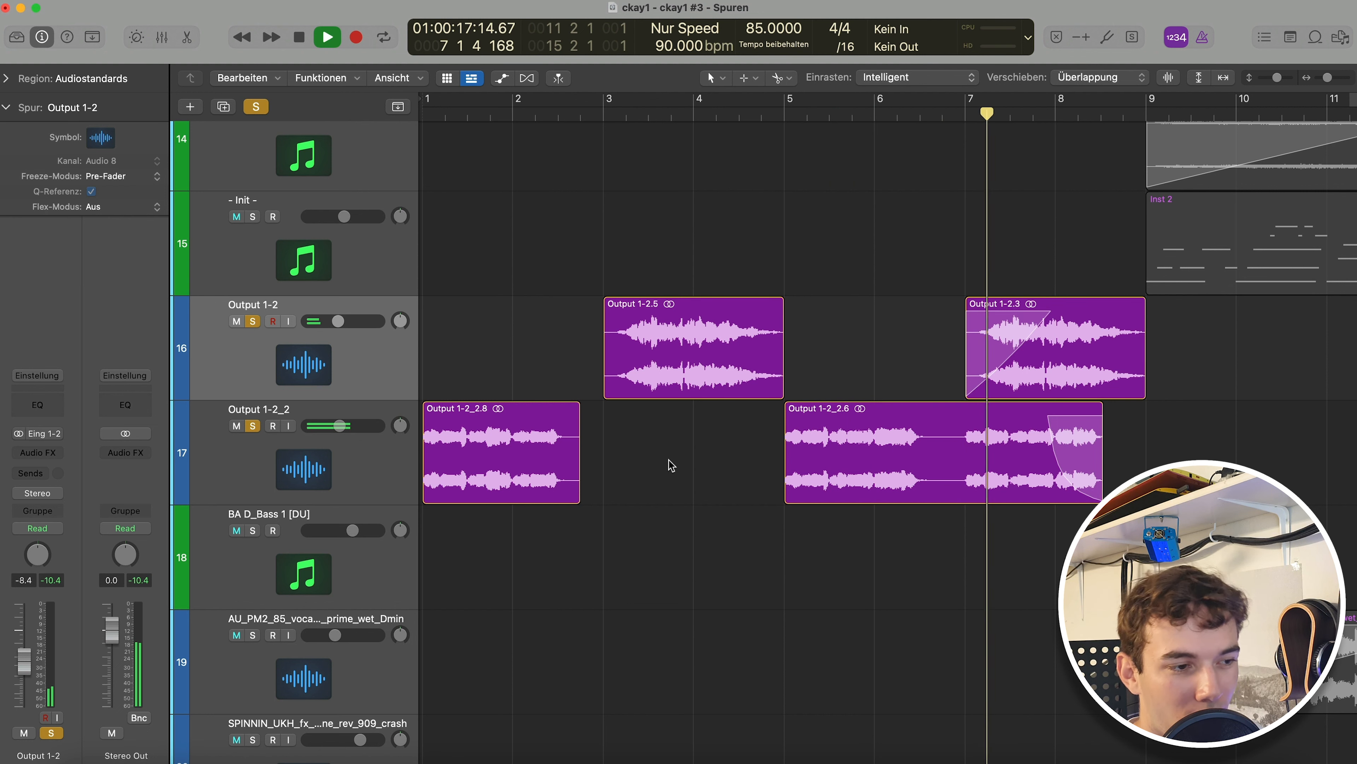
Stop playback and take the Output 1-2 and Output 1-2_2 tracks out of solo.
key("space")
left_click(252, 321)
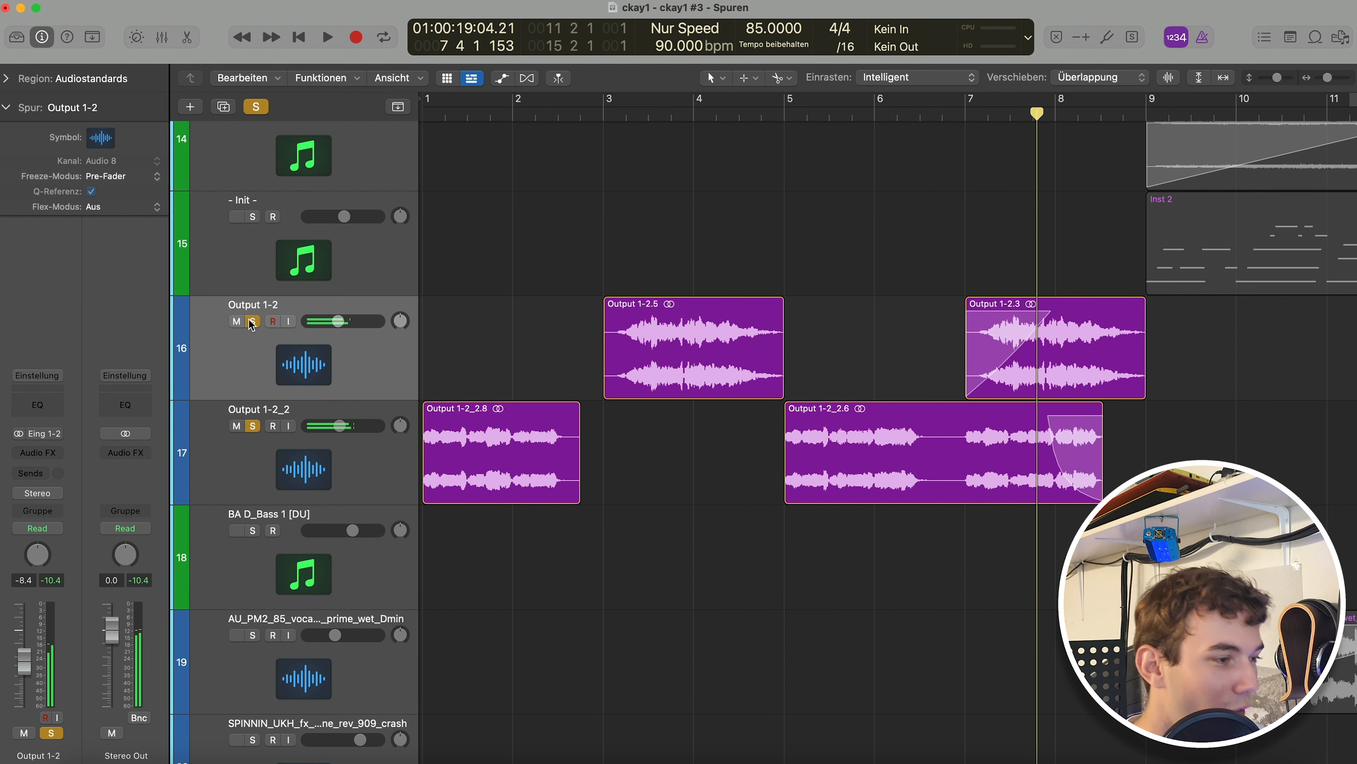
left_click(252, 425)
key("z")
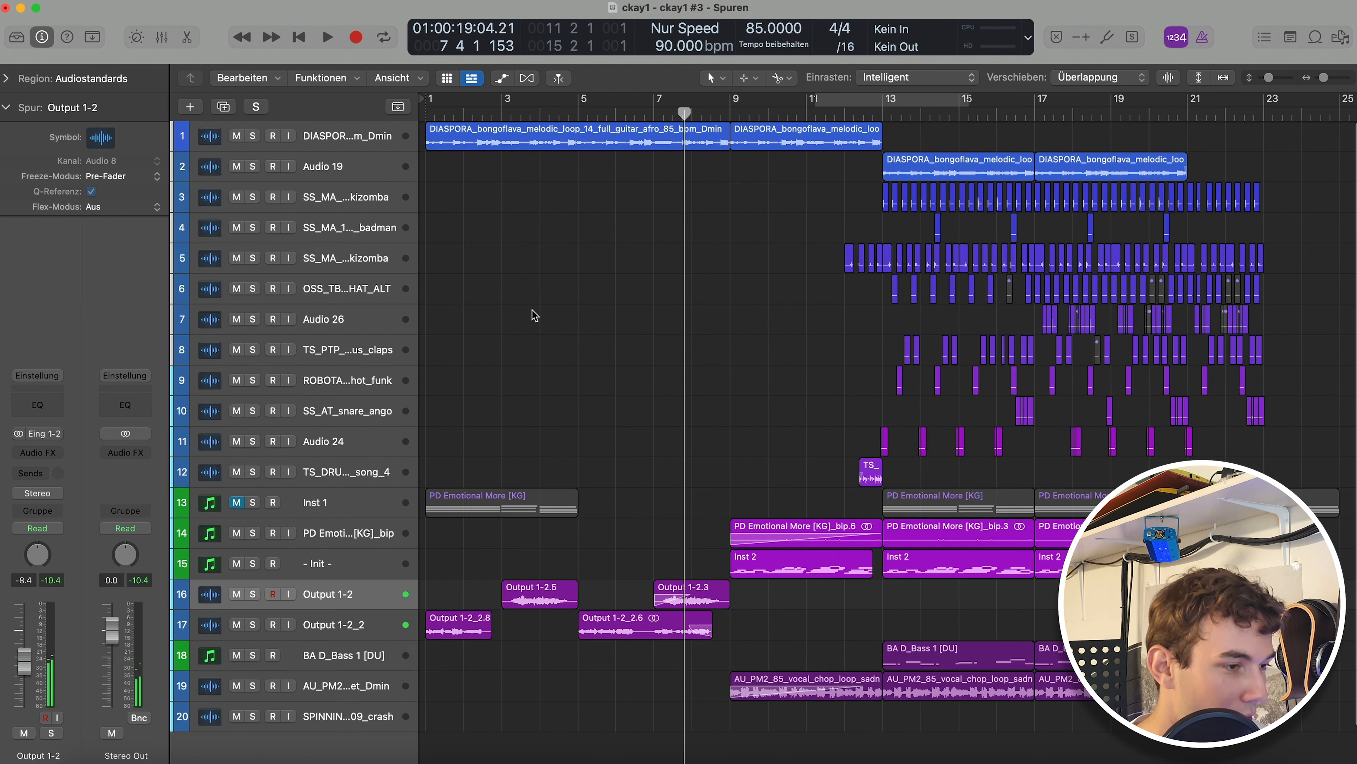
Solo the PD Emotional More [KG]_bip track and audition its region from bar 13.
scroll(768, 422, "down", 1)
left_click(781, 511)
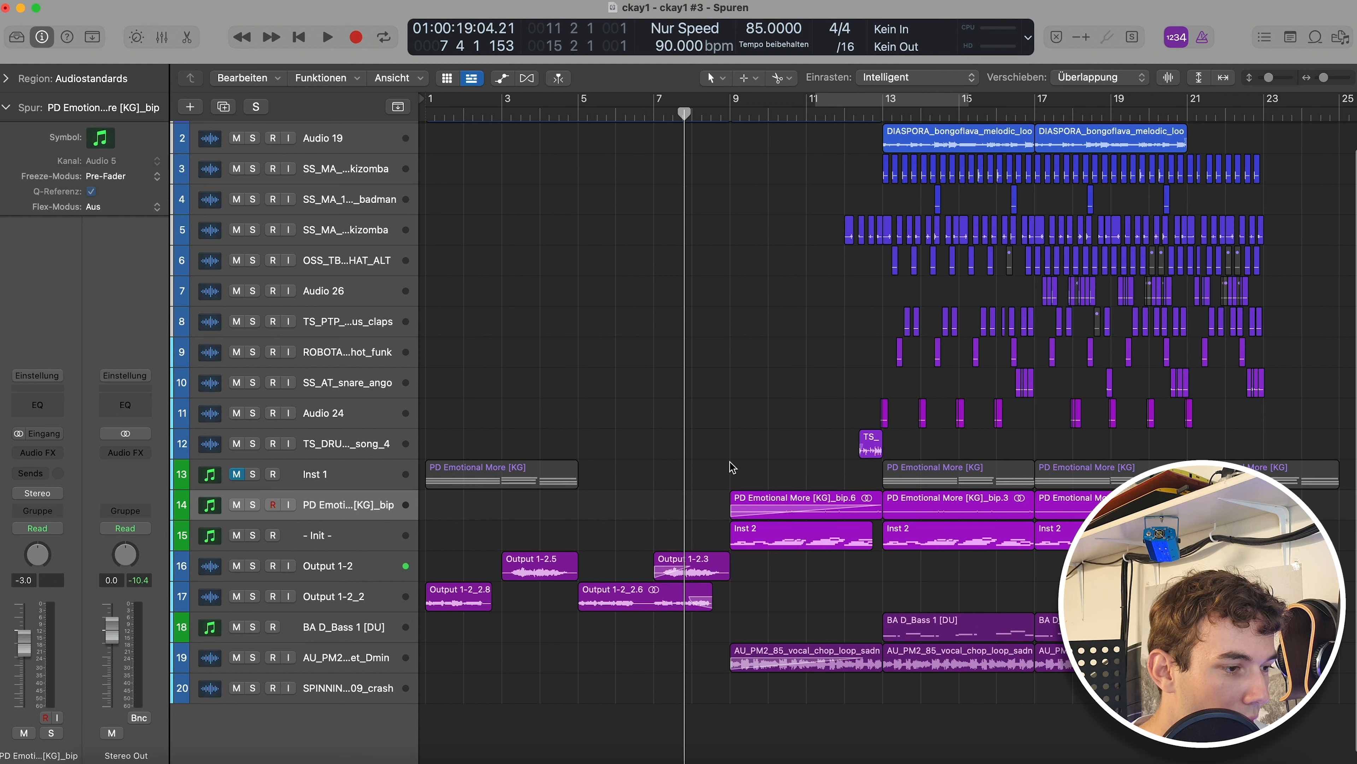
left_click_drag(732, 468, 850, 511)
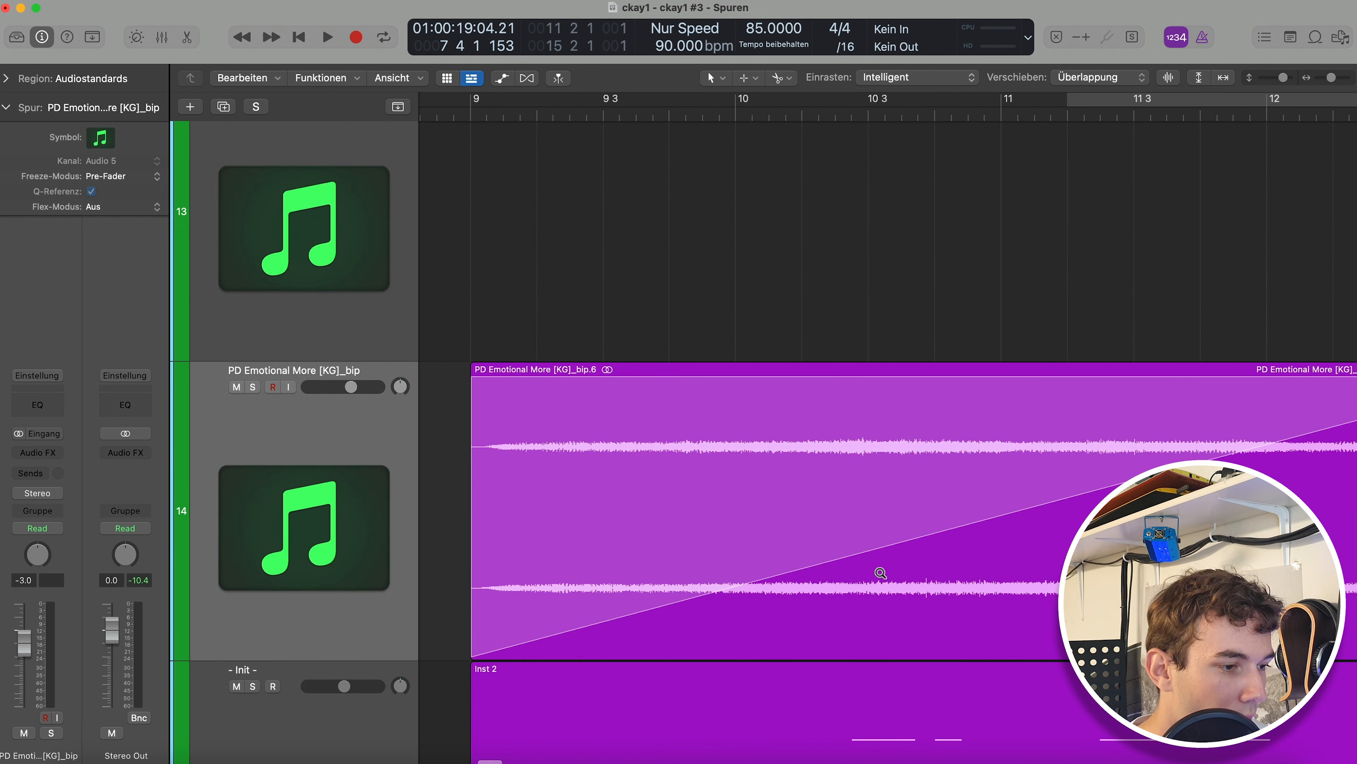
left_click(881, 572, "ctrl+alt")
left_click(931, 508)
key("s")
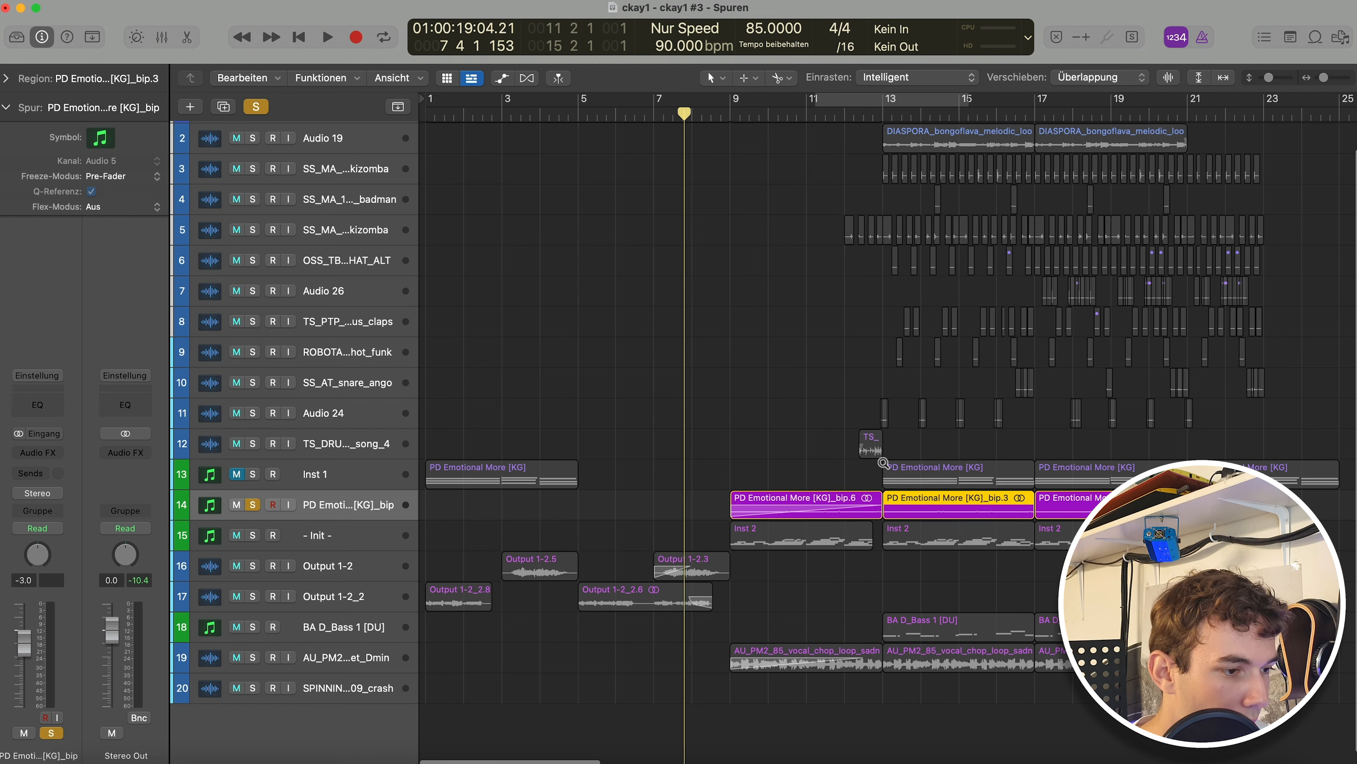
key("z")
double_click(454, 119)
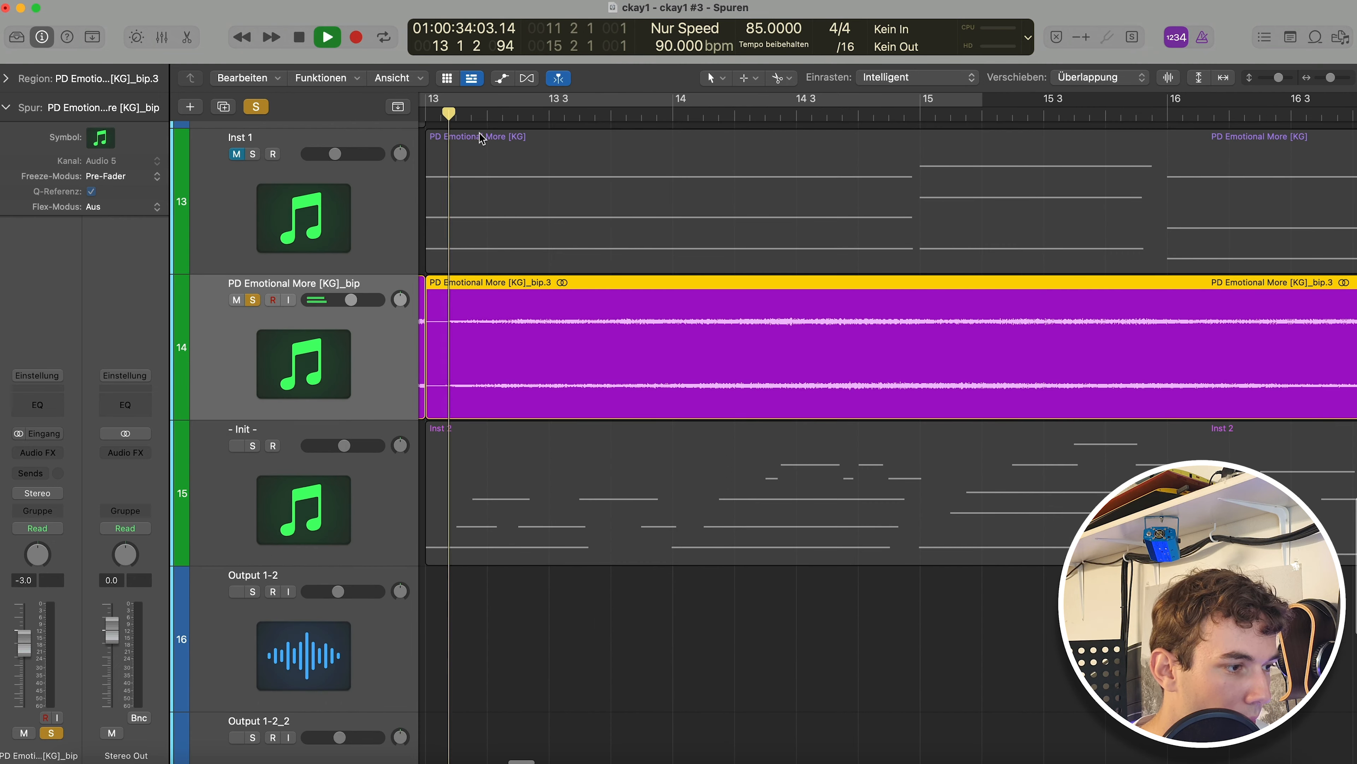
key("super+Left")
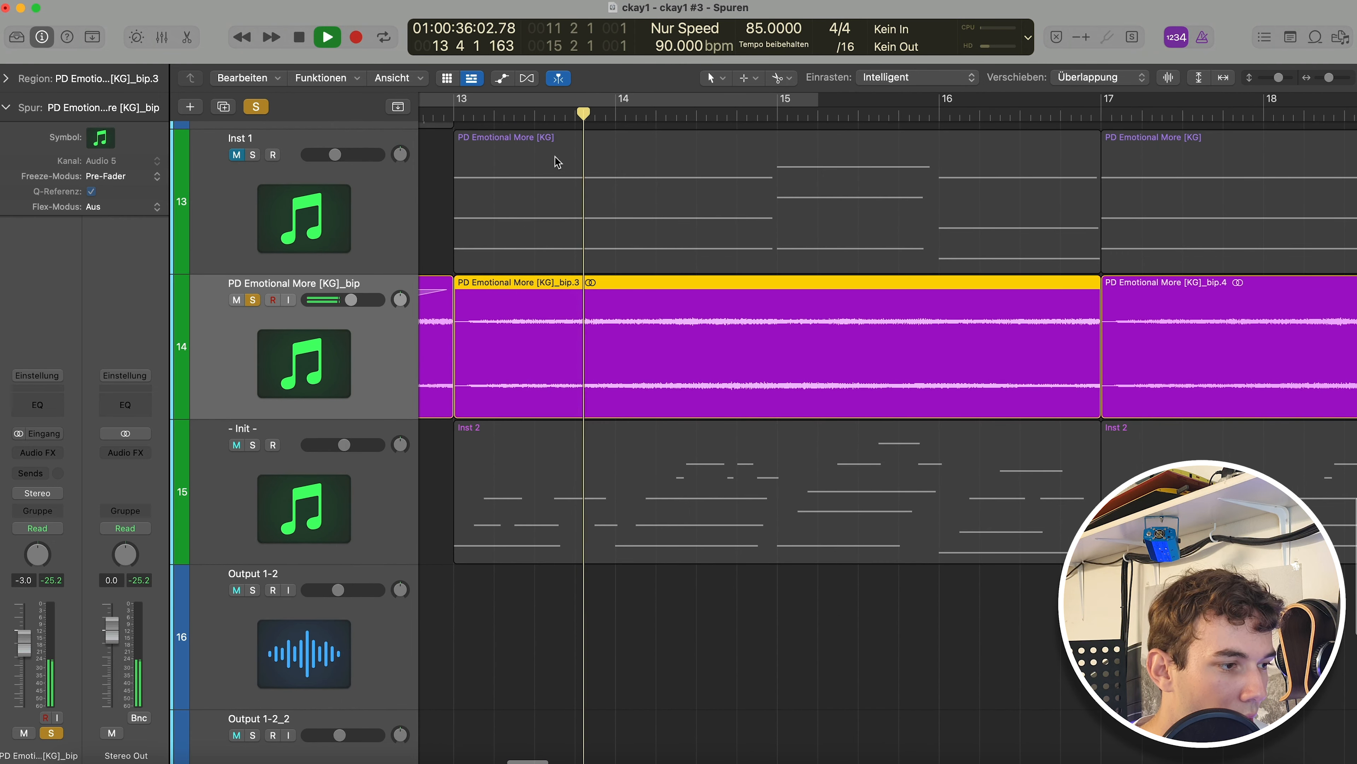
key("space")
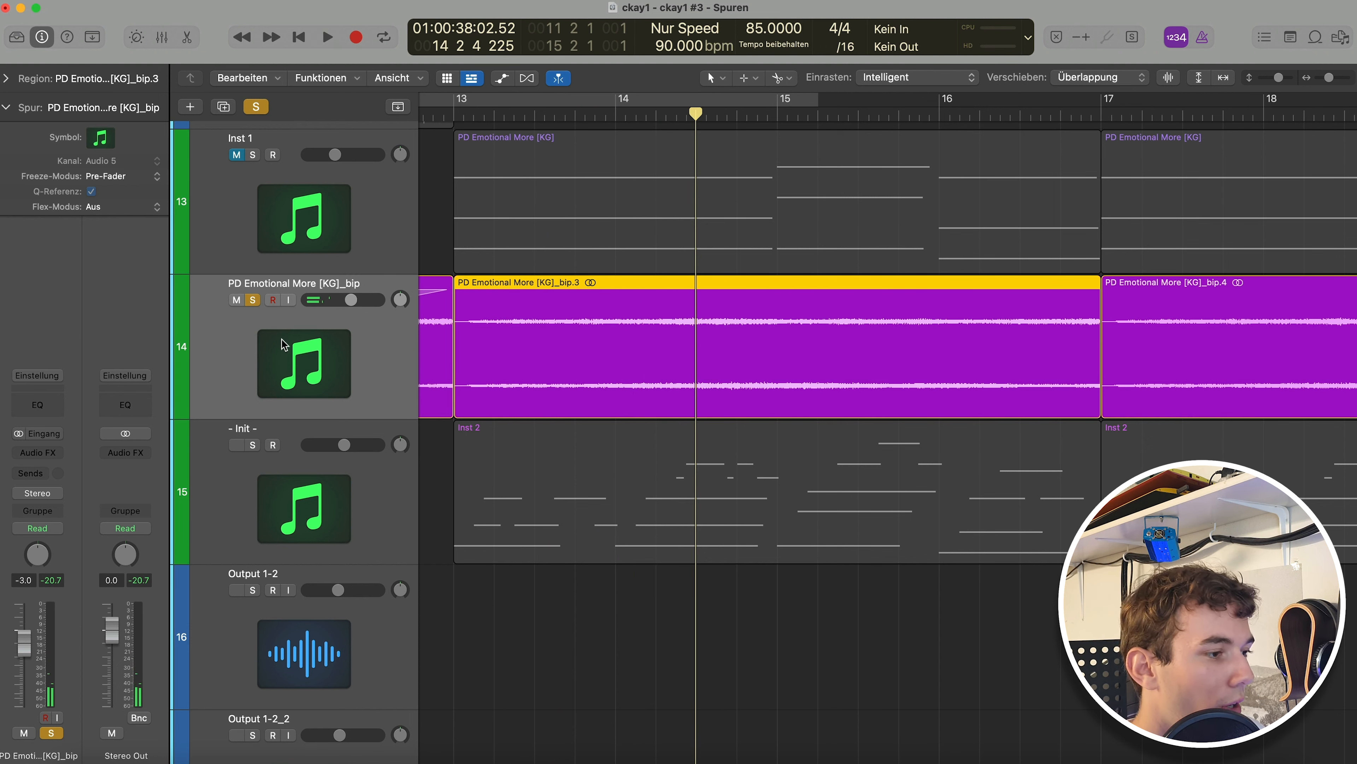
Take the PD Emotional More [KG]_bip track out of solo and clear the region selection.
left_click(253, 299)
key("z")
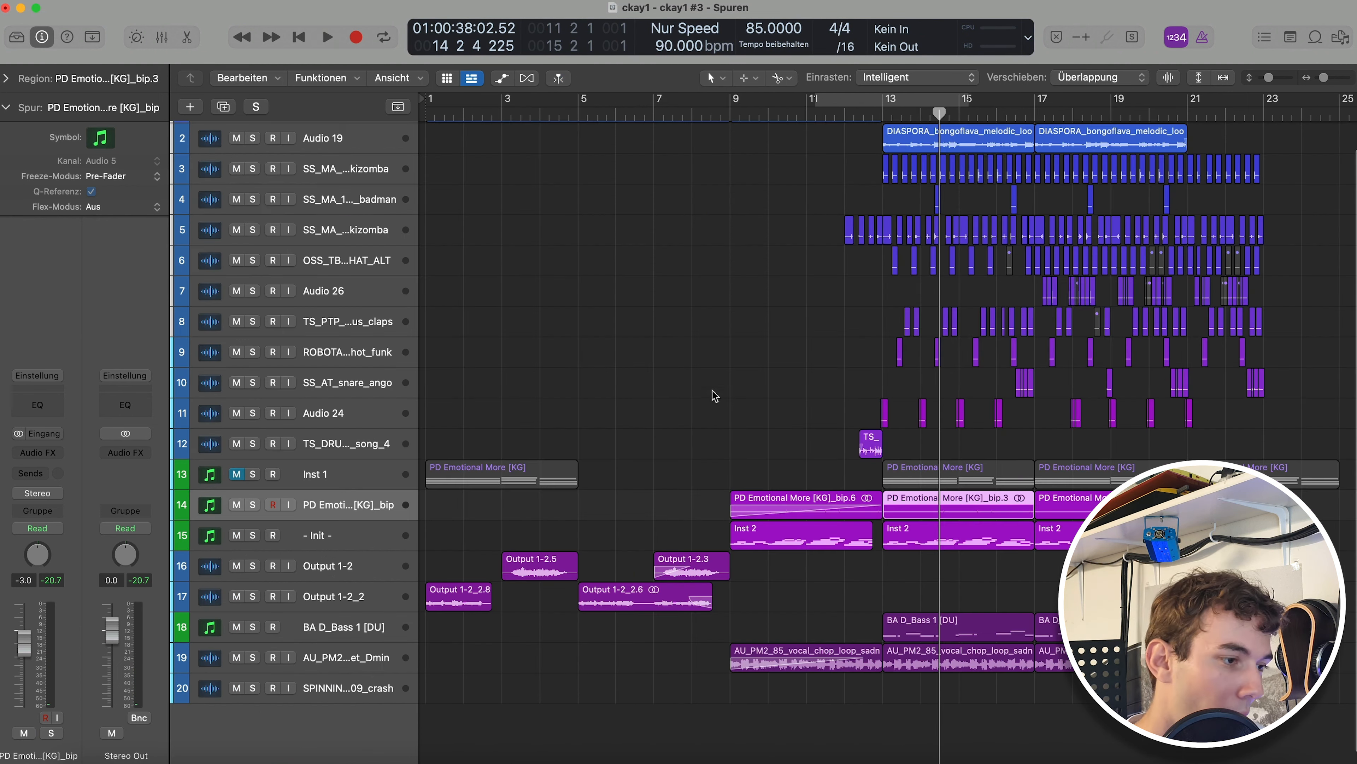
left_click(781, 398)
scroll(779, 396, "up", 1)
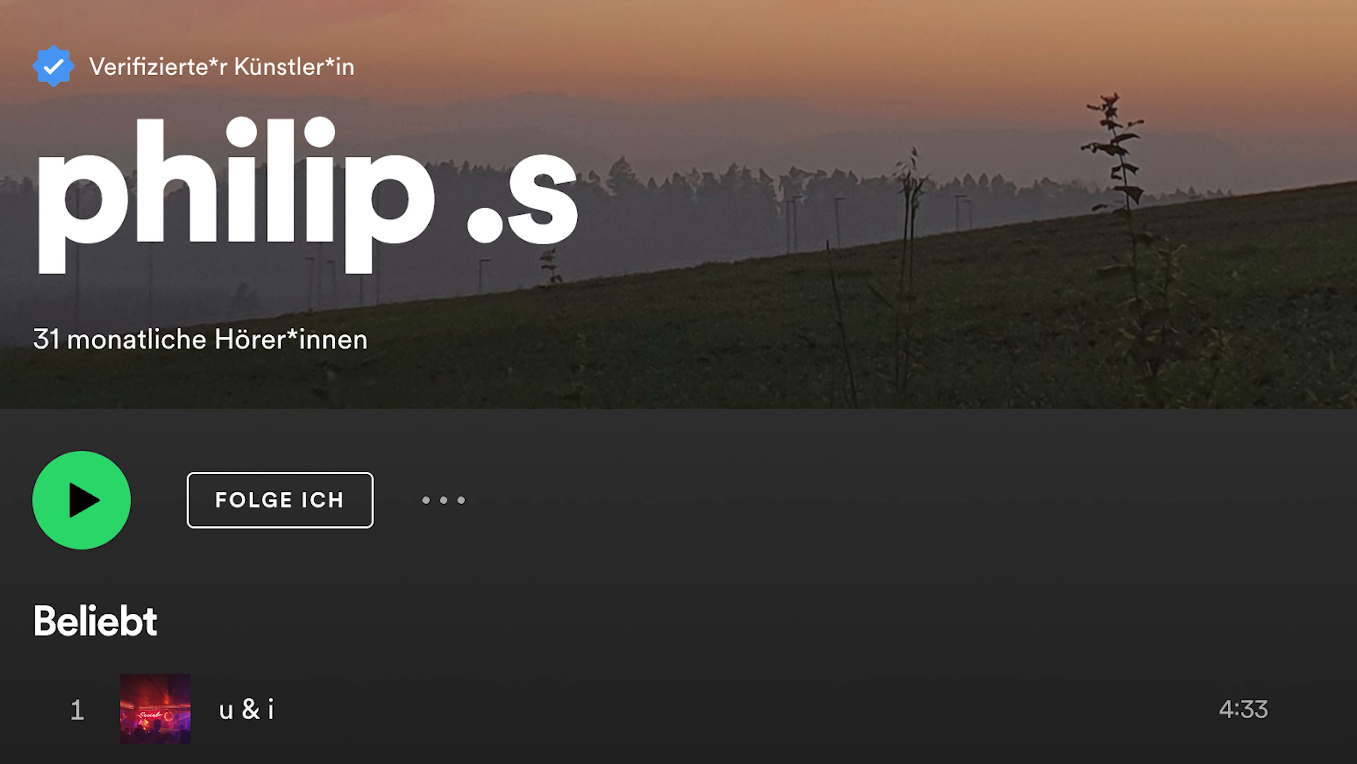
scroll(678, 382, "down", 3)
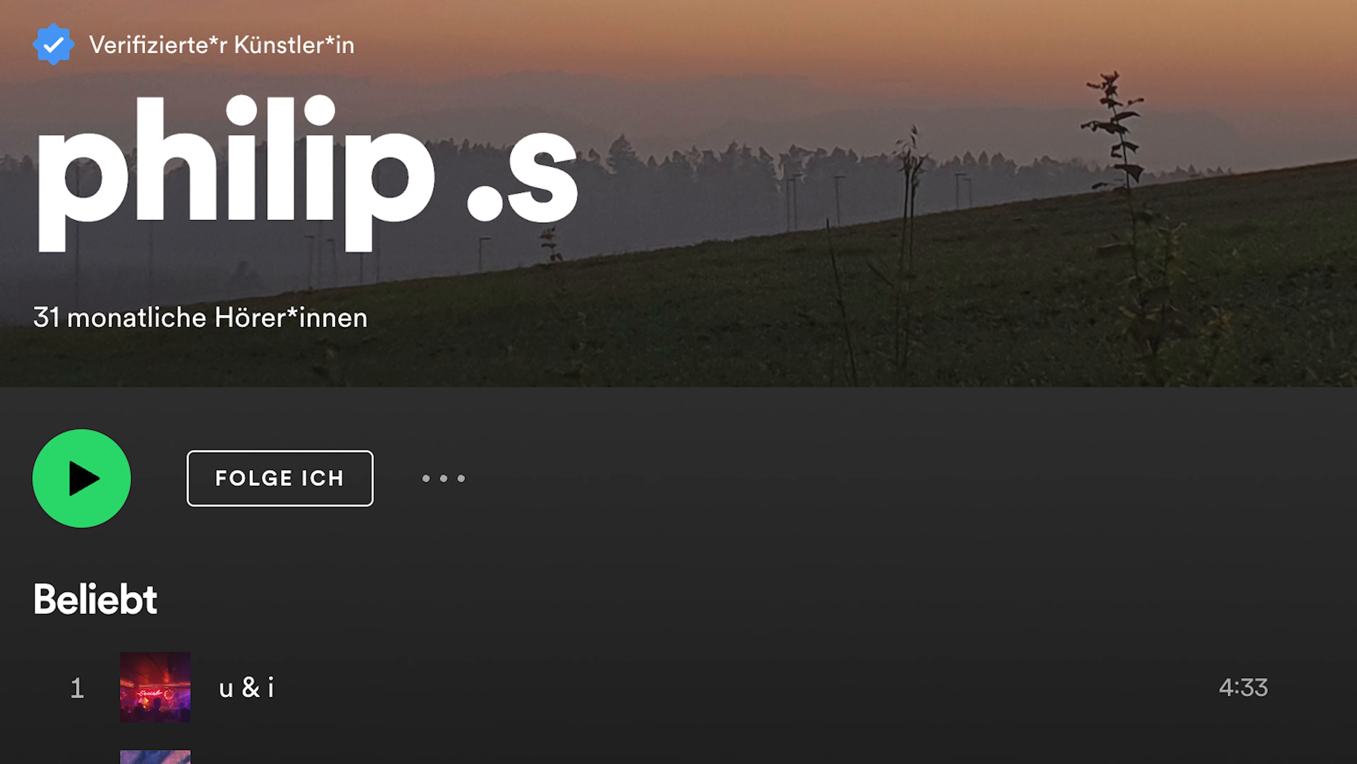
scroll(679, 382, "down", 3)
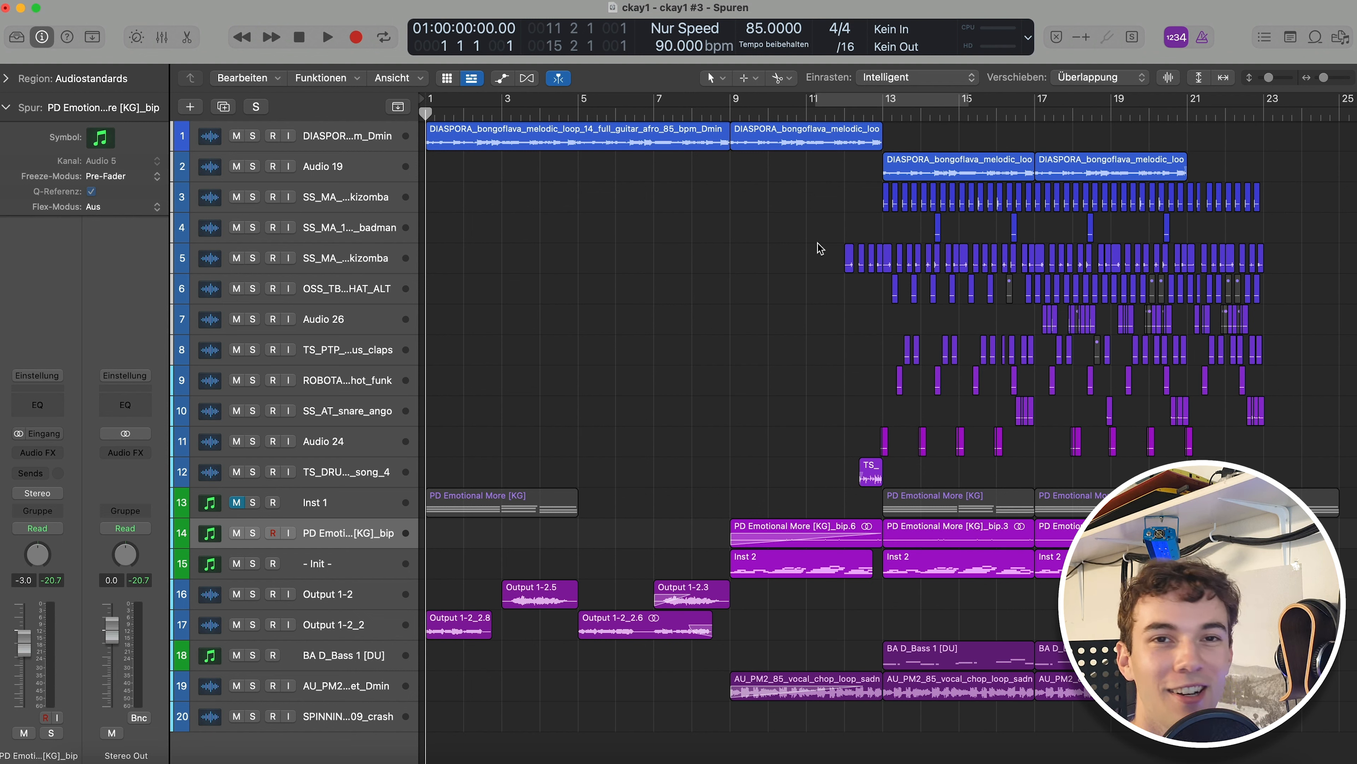
Play the full arrangement with all unmuted tracks from bar 1.
key("space")
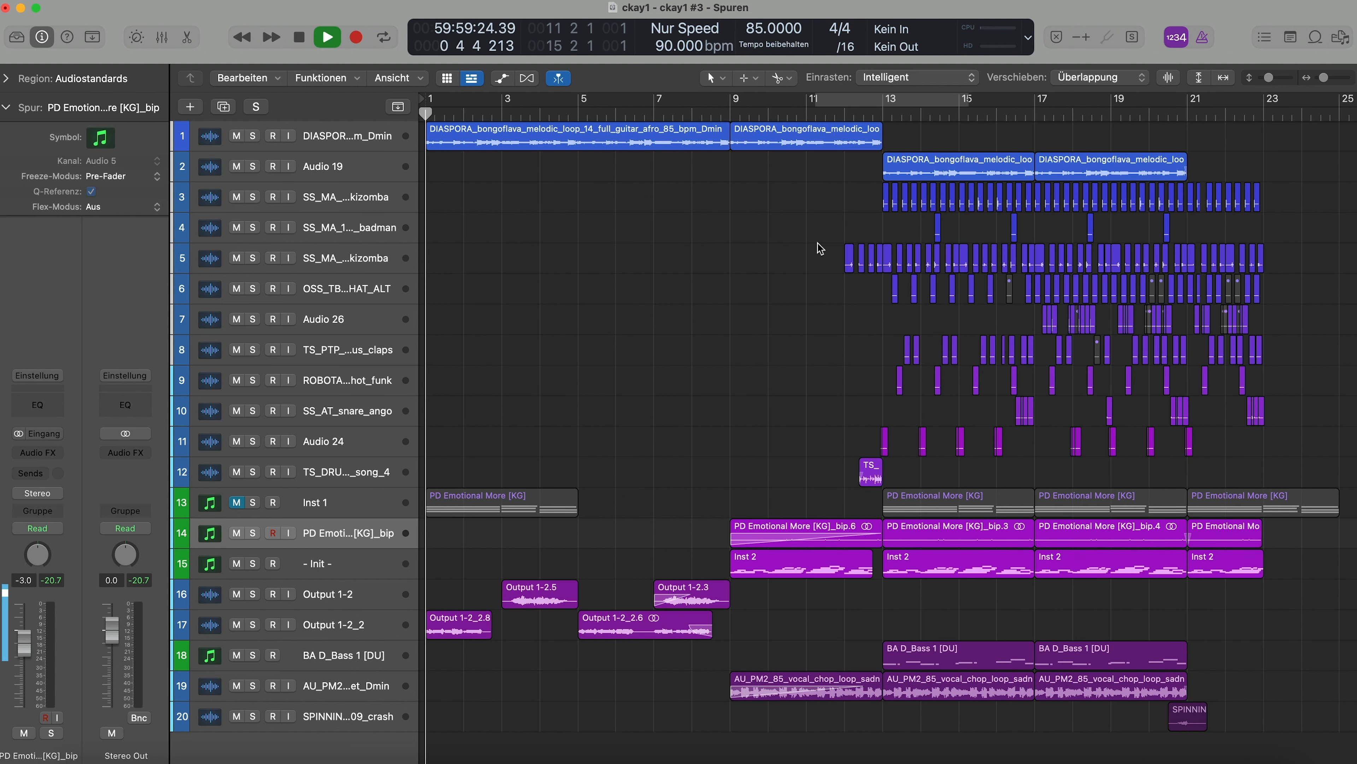